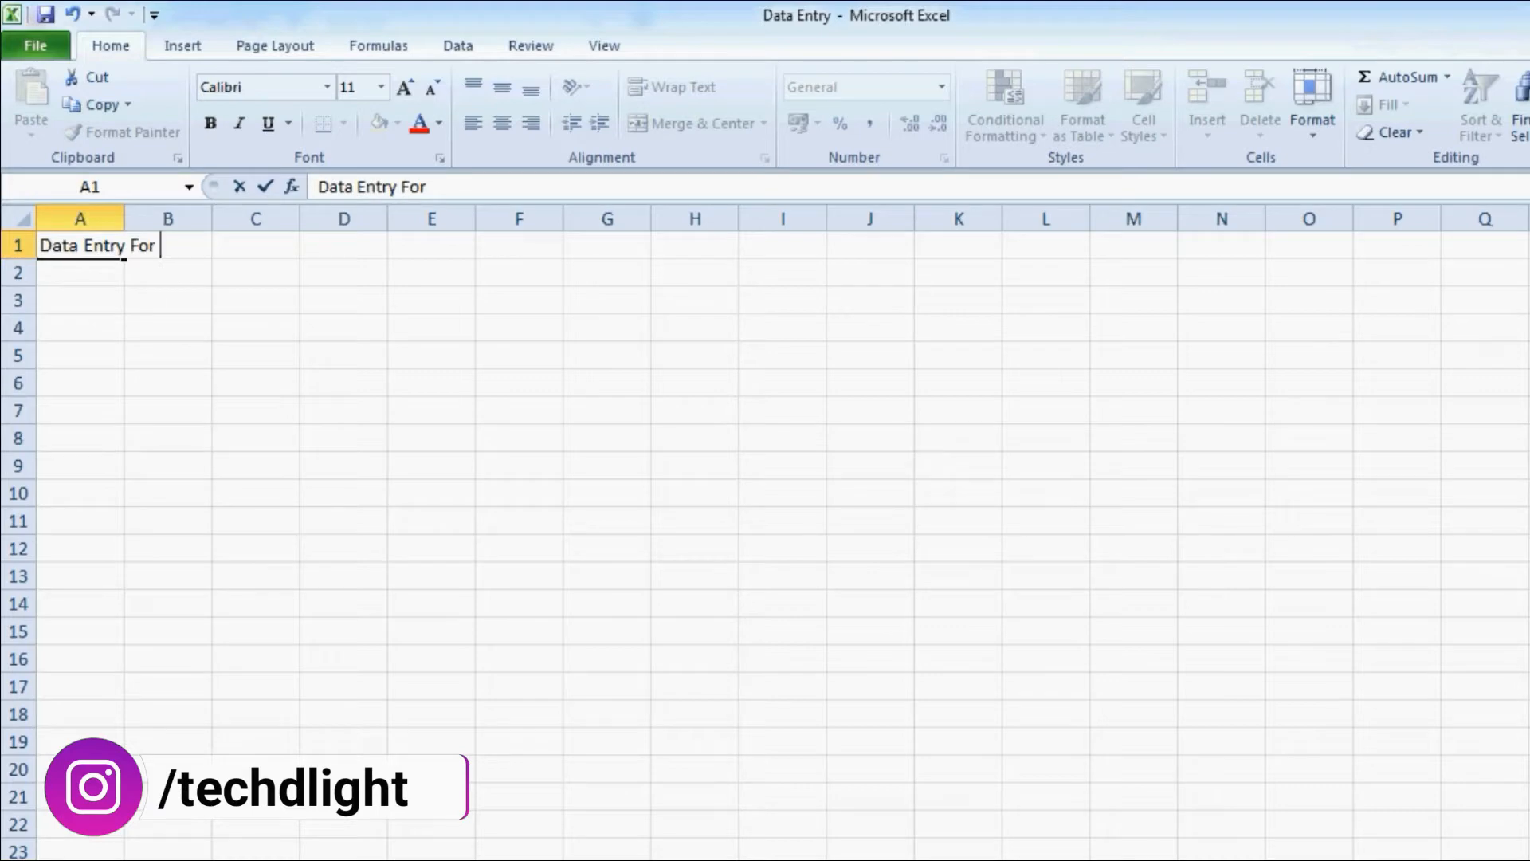
Complete the title "Data Entry For Office Staff" in A1 and enter the header "Sr.No." in A2
text(taff)
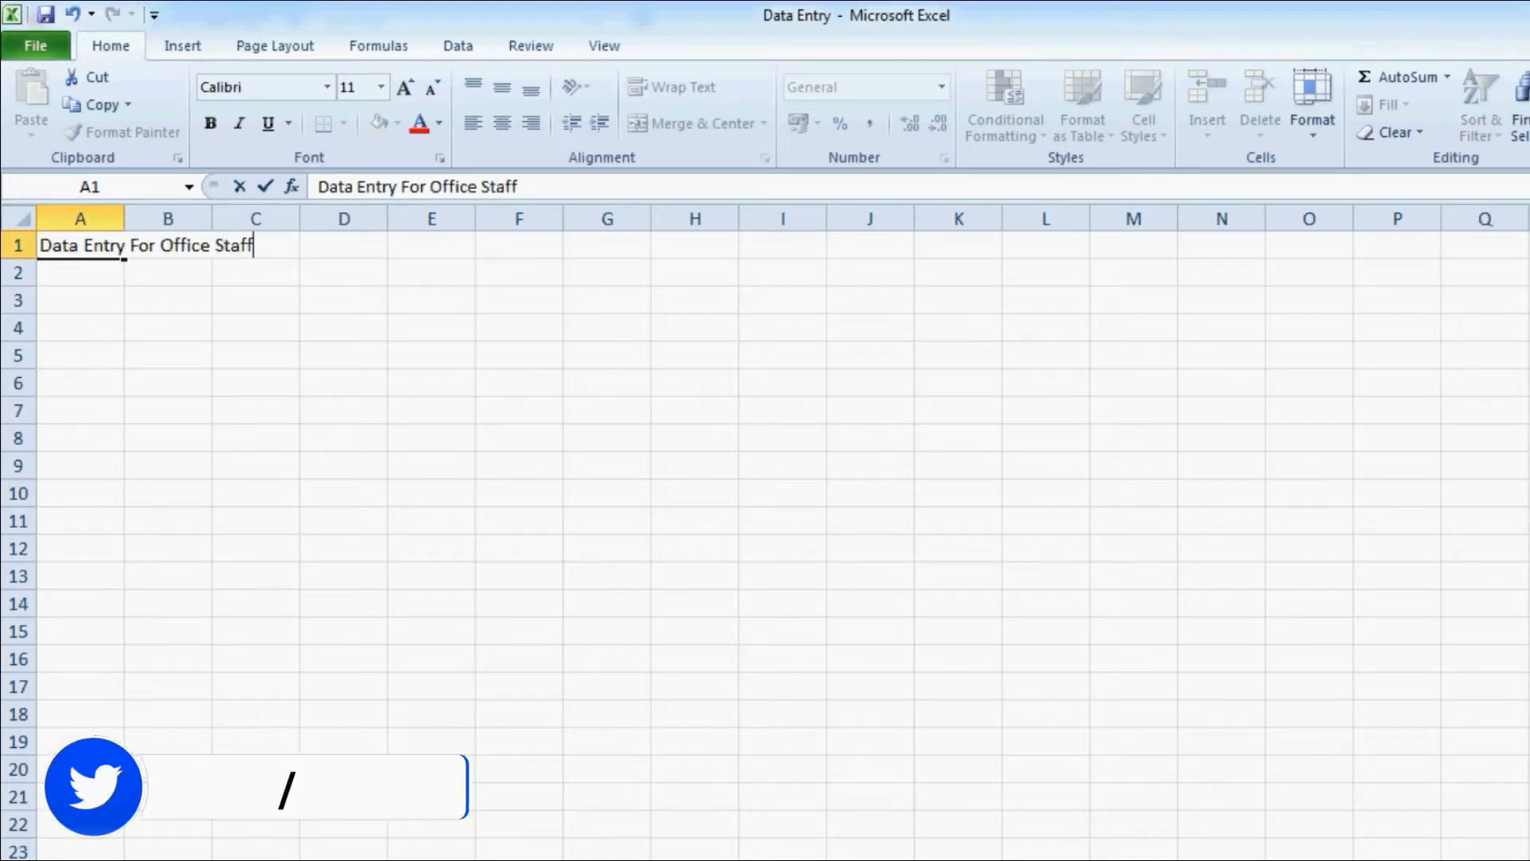
key(Return)
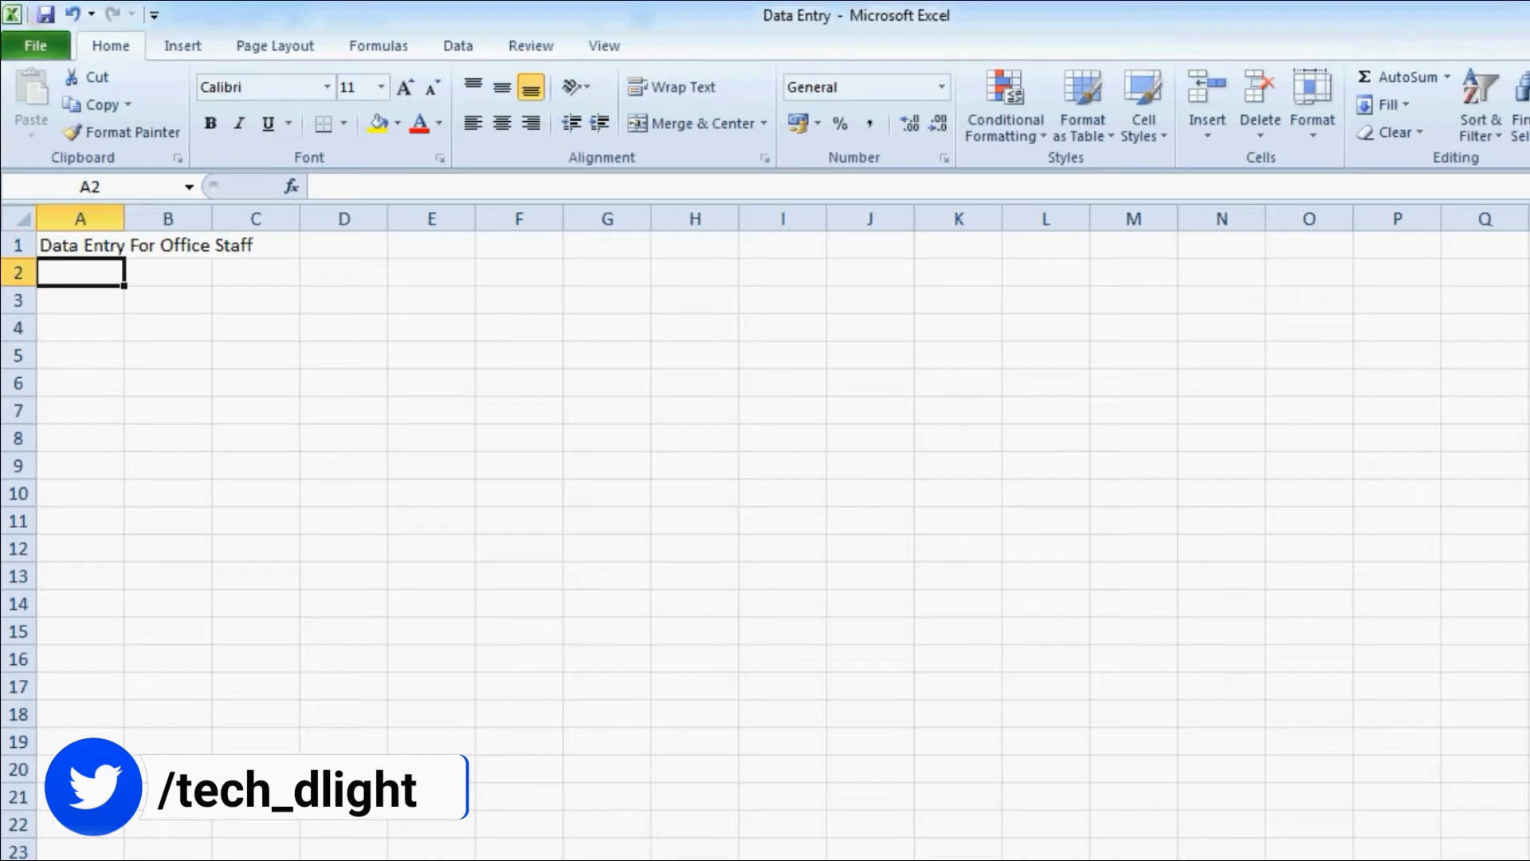
text(Sr.)
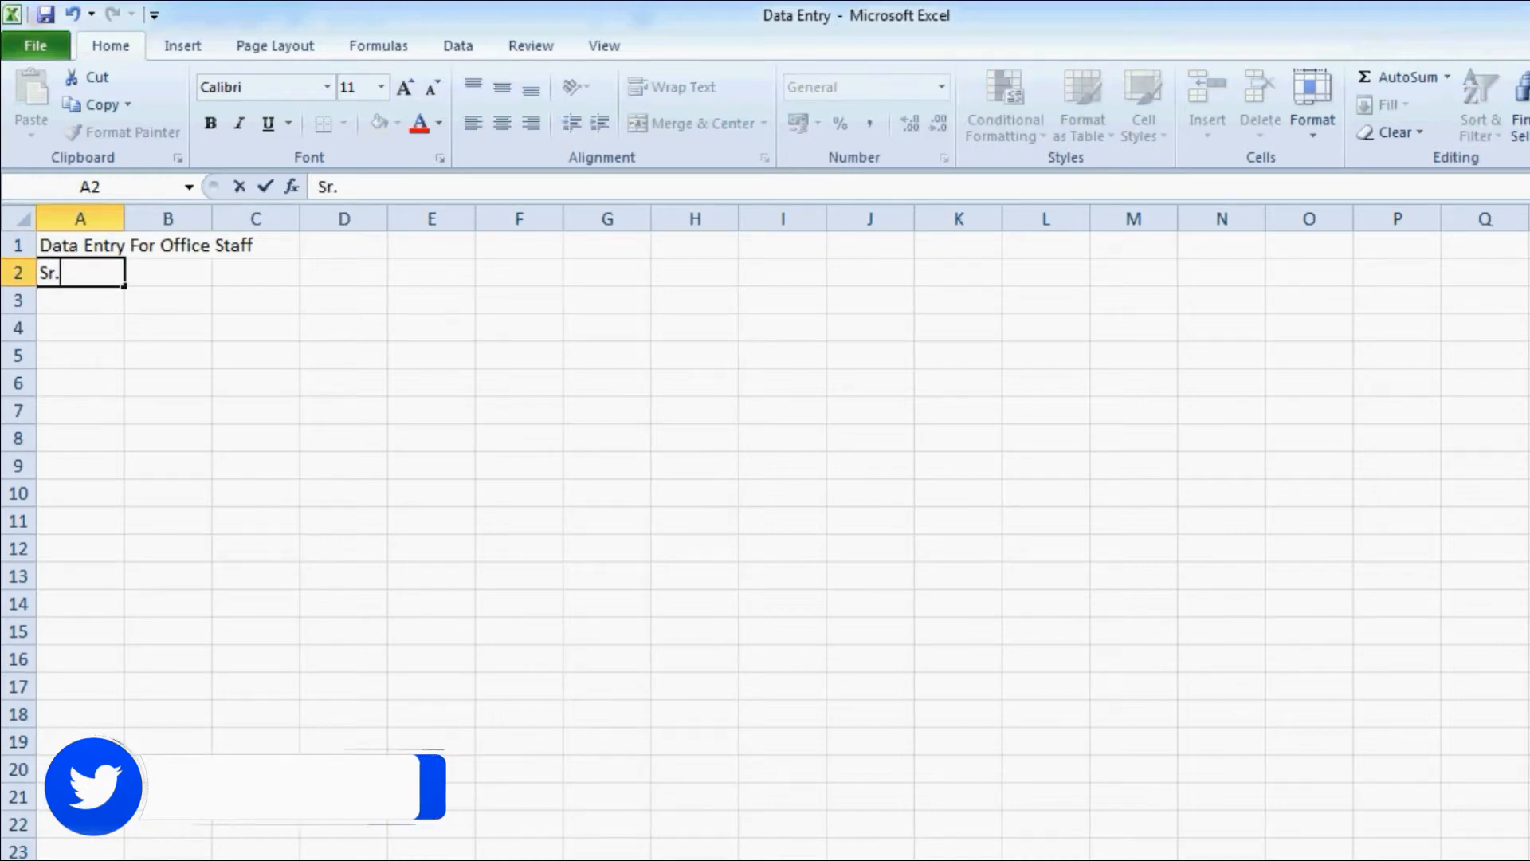
text(No.)
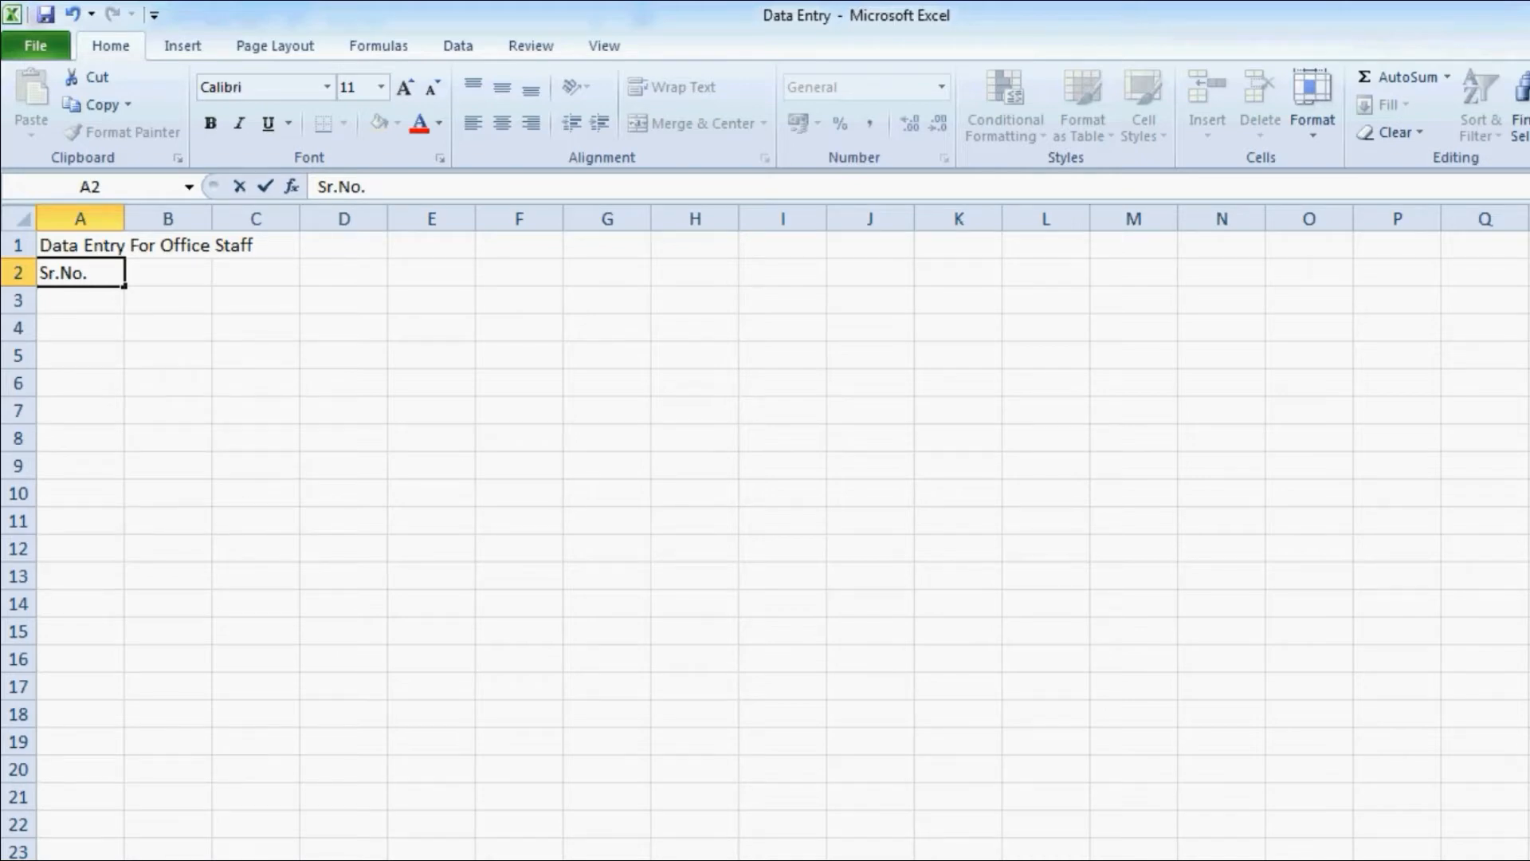
key(Tab)
Enter the headers Name, Father's Name, Age, City and DOB in cells B2 to F2
text(Name)
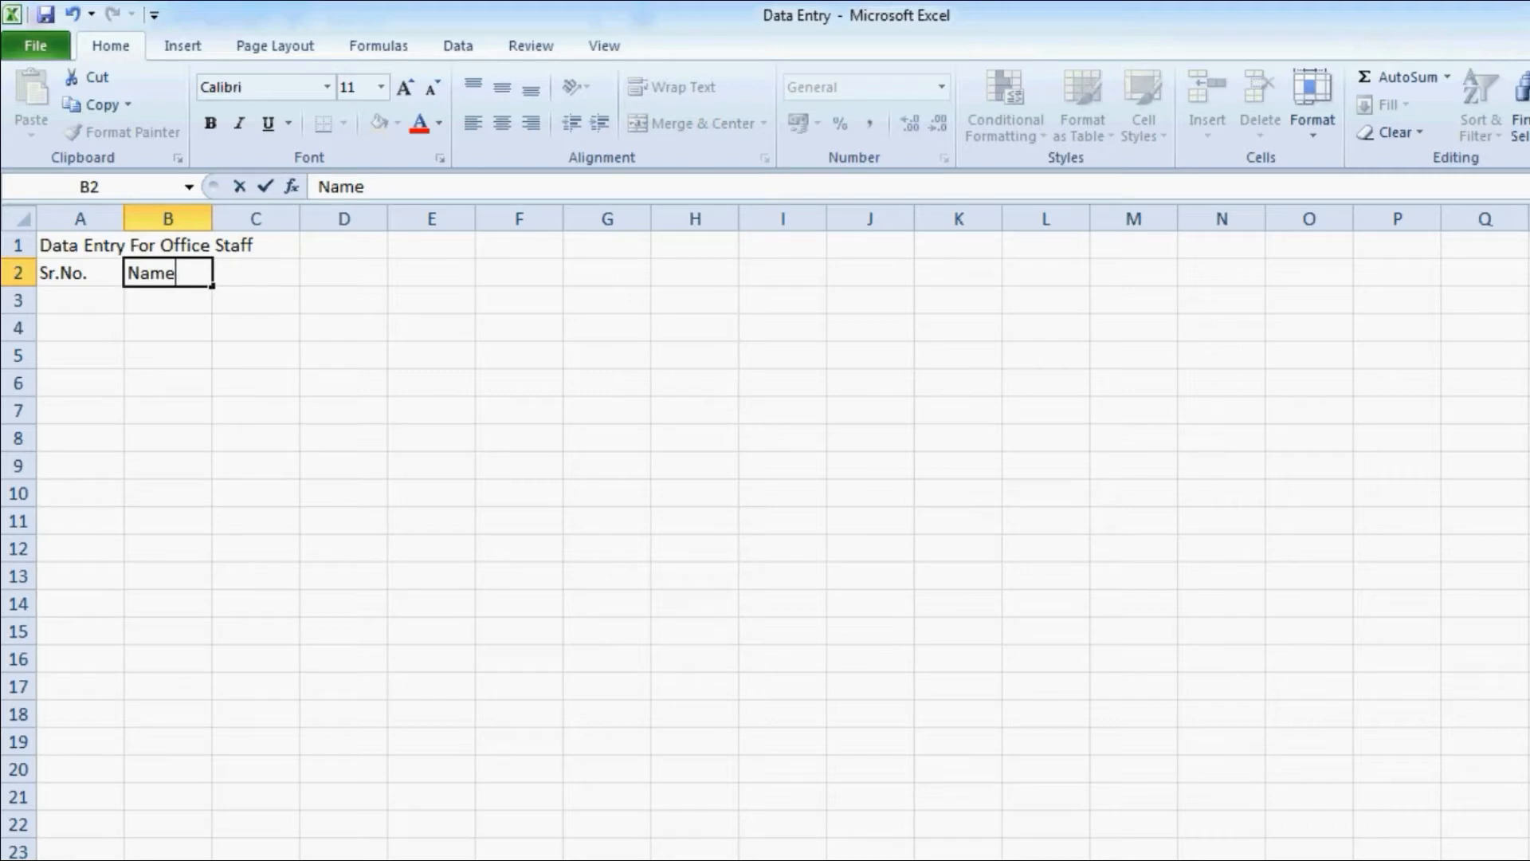
key(Tab)
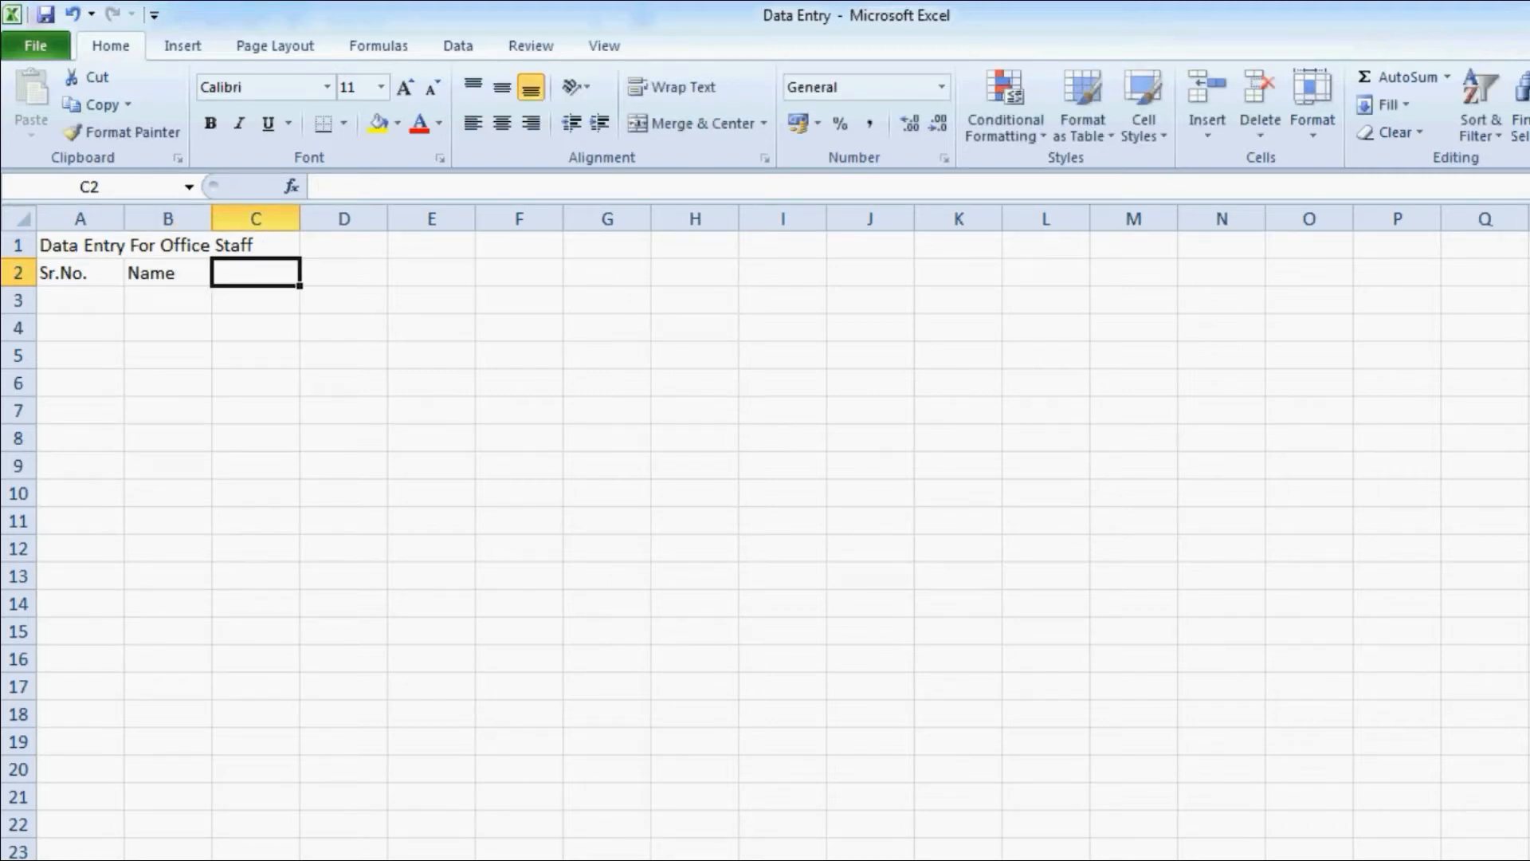
text(Father)
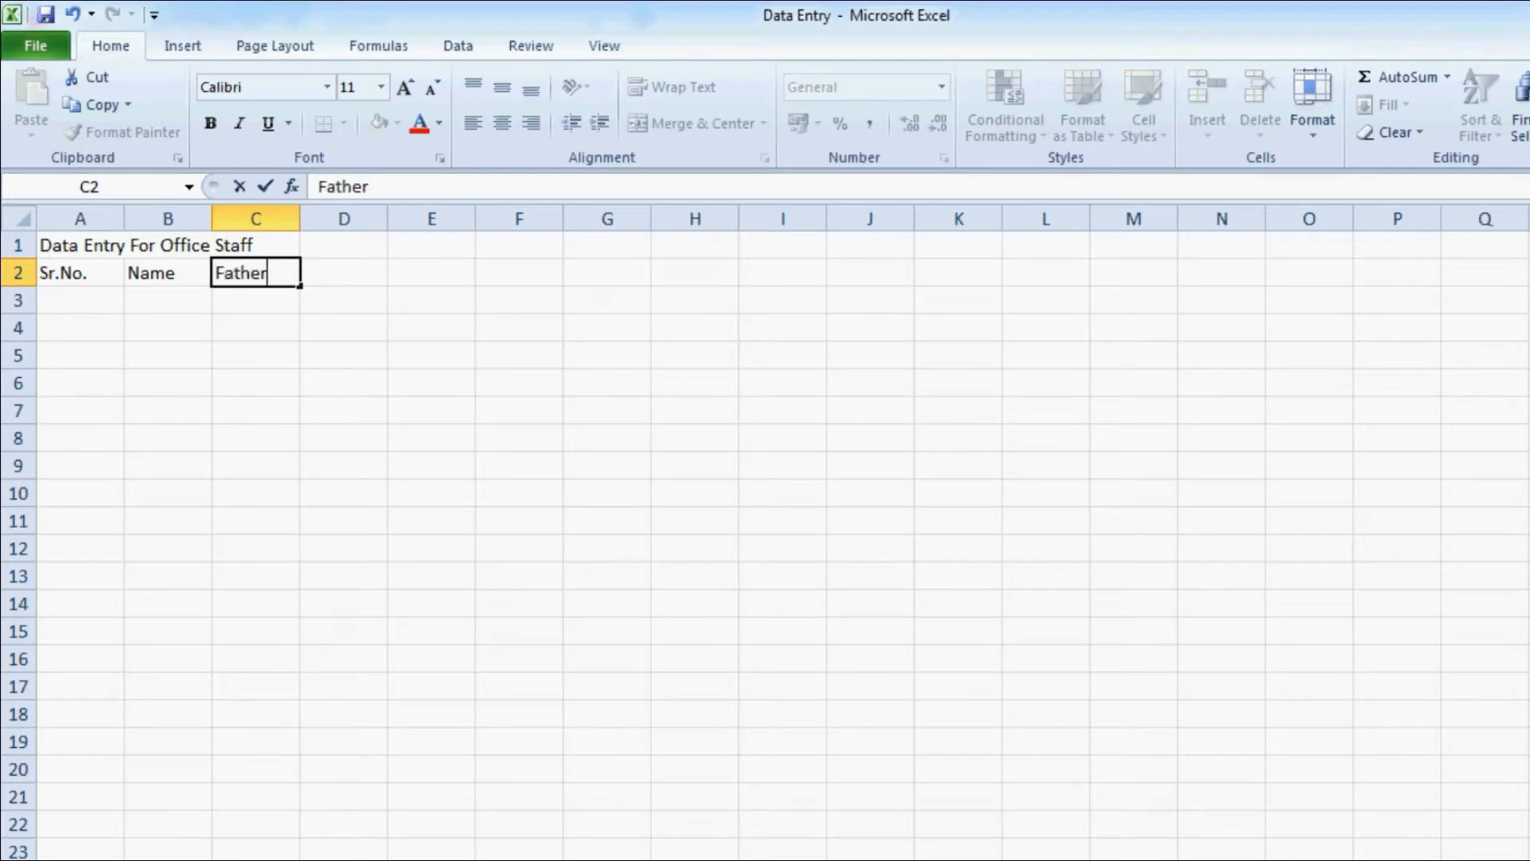
text('s Name)
key(Tab)
text(Age)
key(Tab)
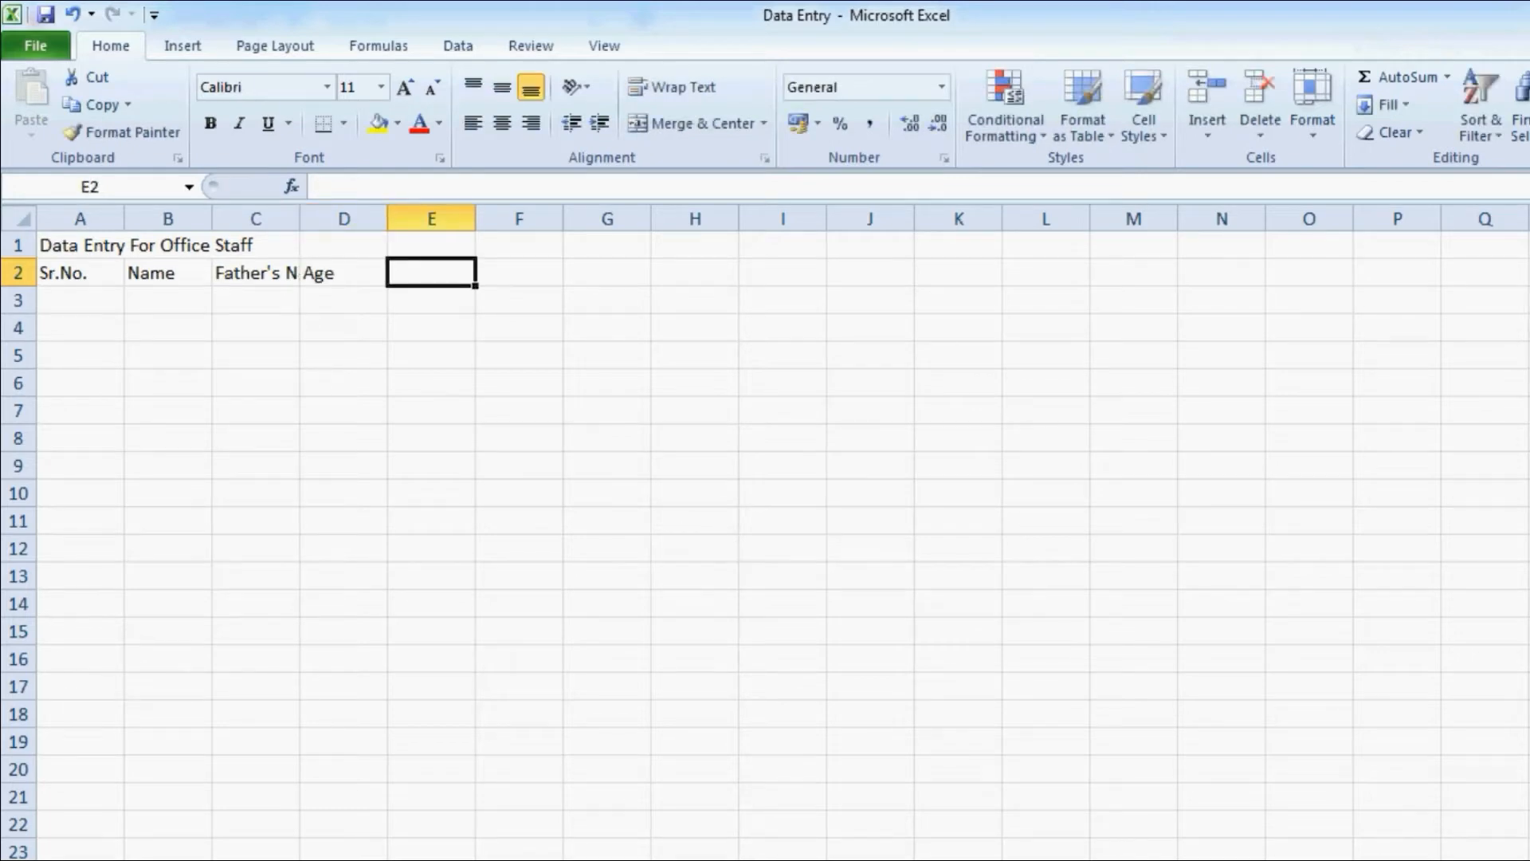
text(City)
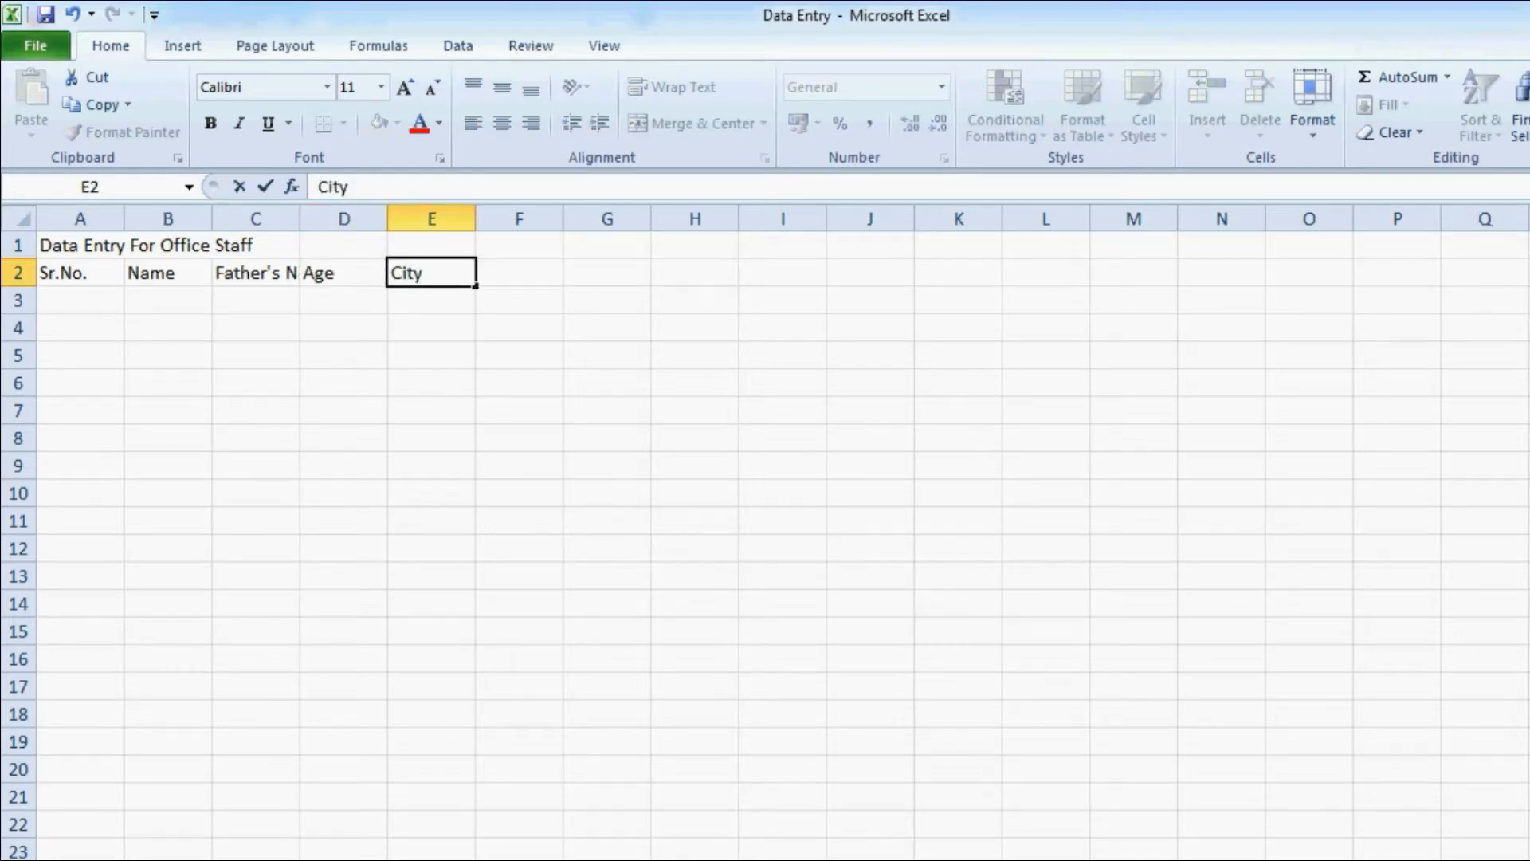
key(Tab)
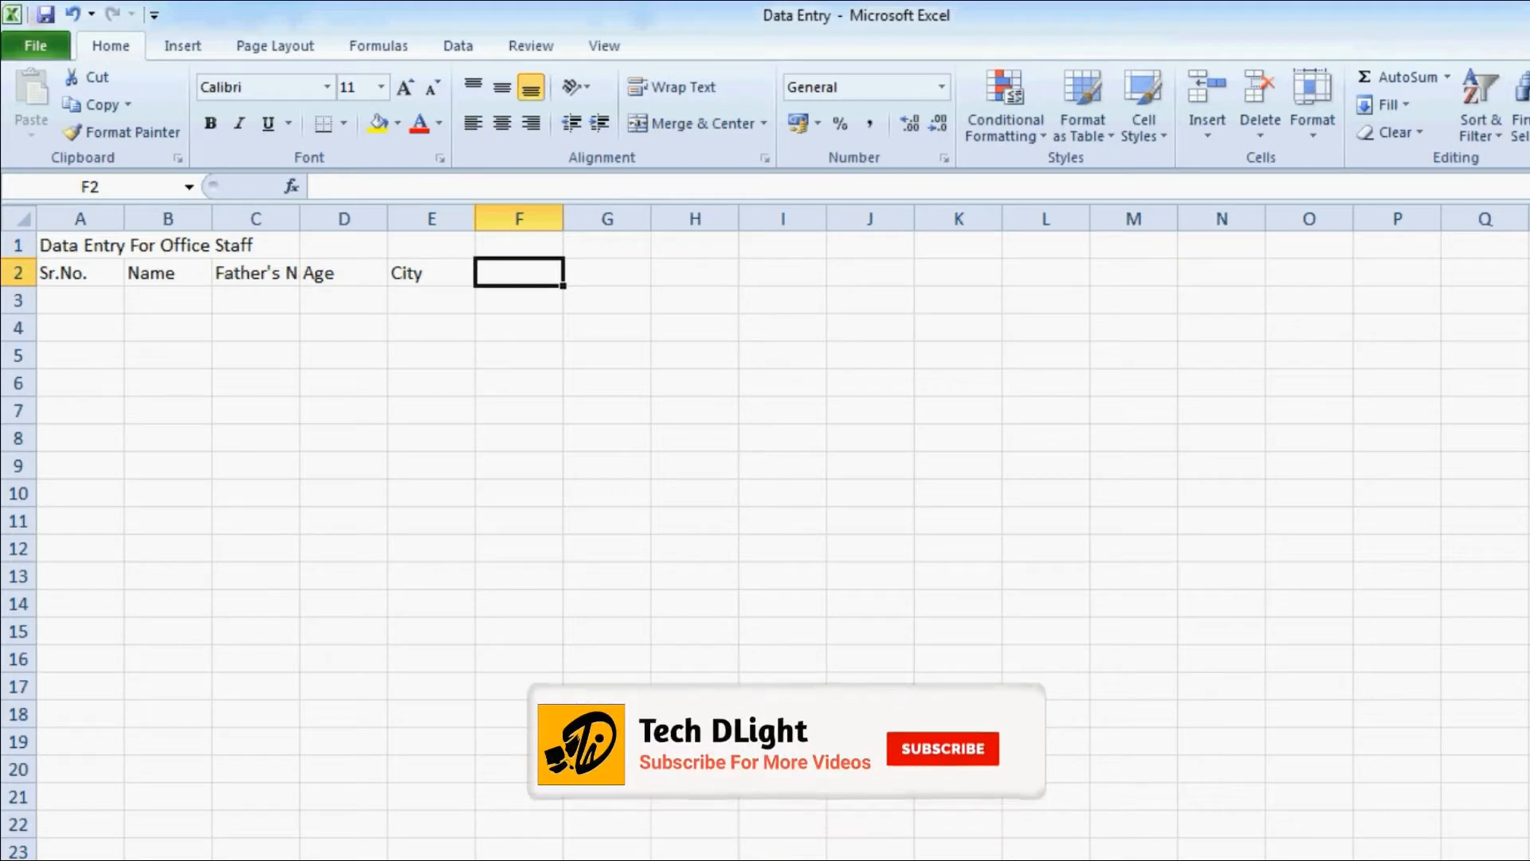
text(DOB)
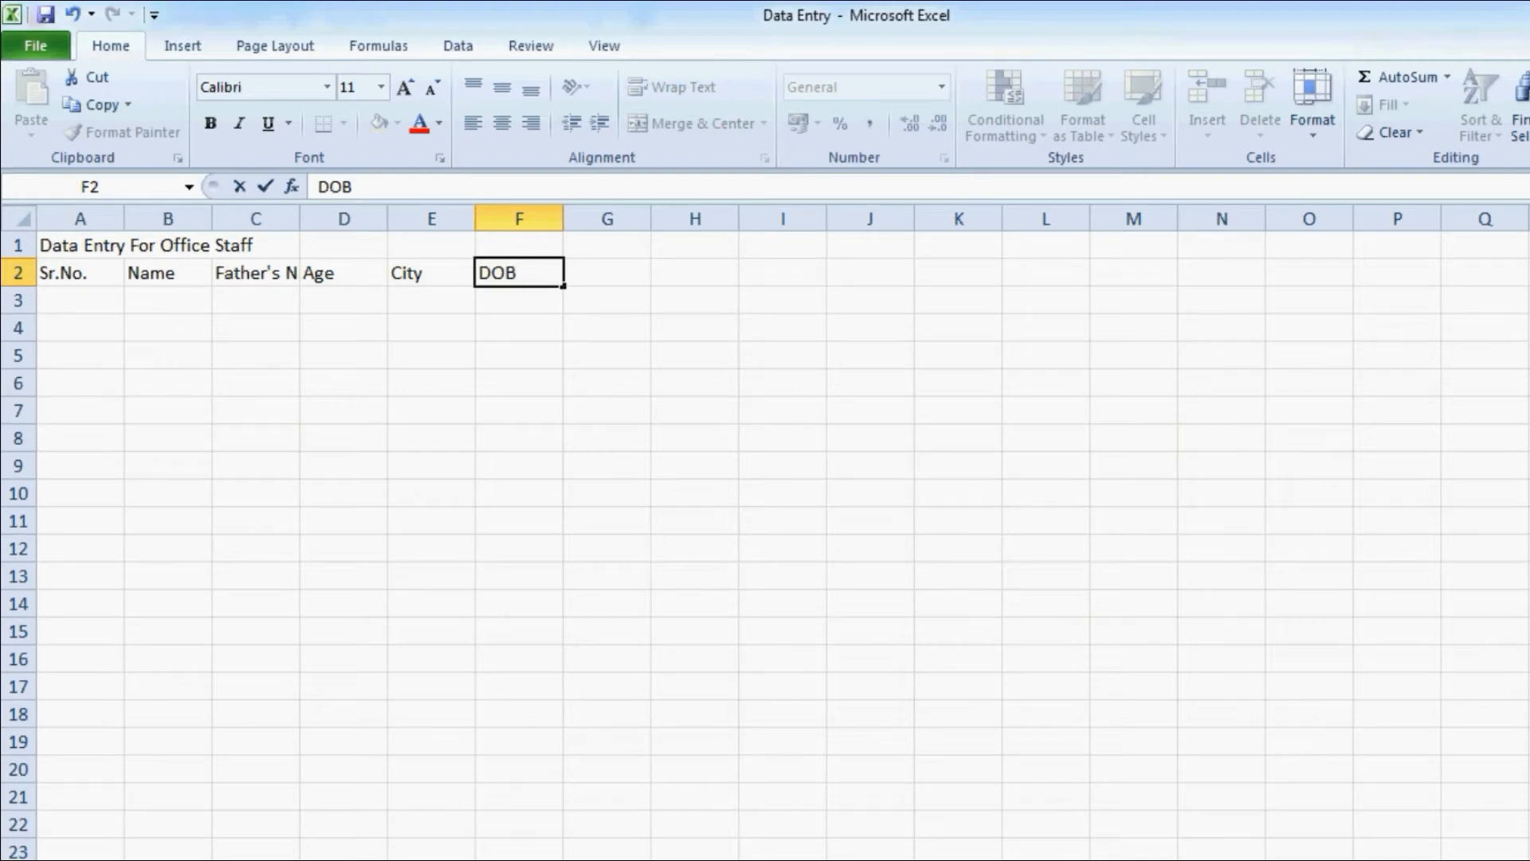
key(Return)
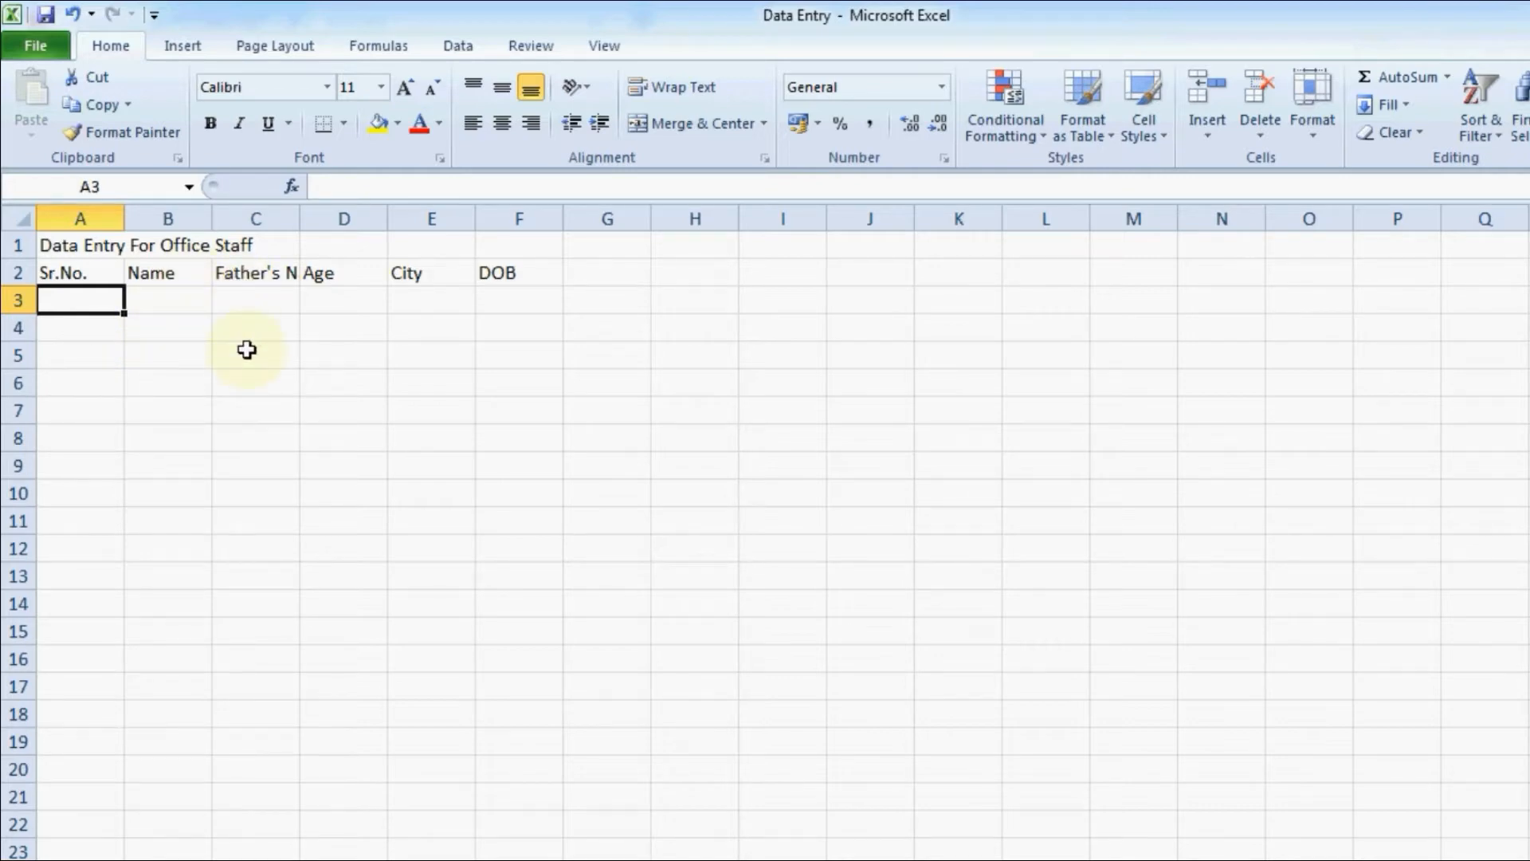
Widen the Name, Father's Name, City and DOB columns to make room for their entries
drag(211, 217, 388, 219)
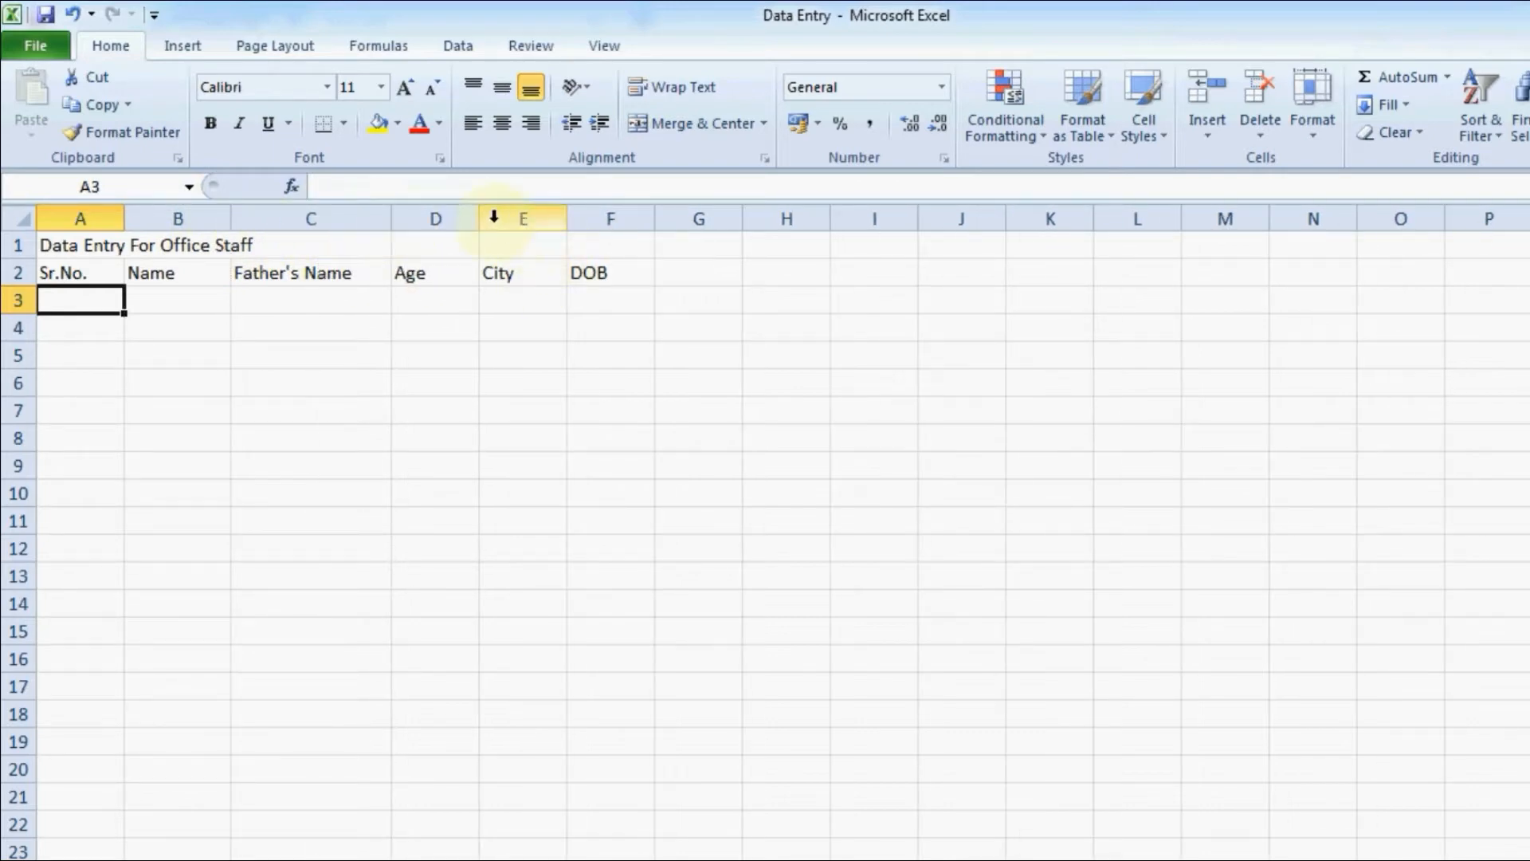
drag(568, 218, 595, 218)
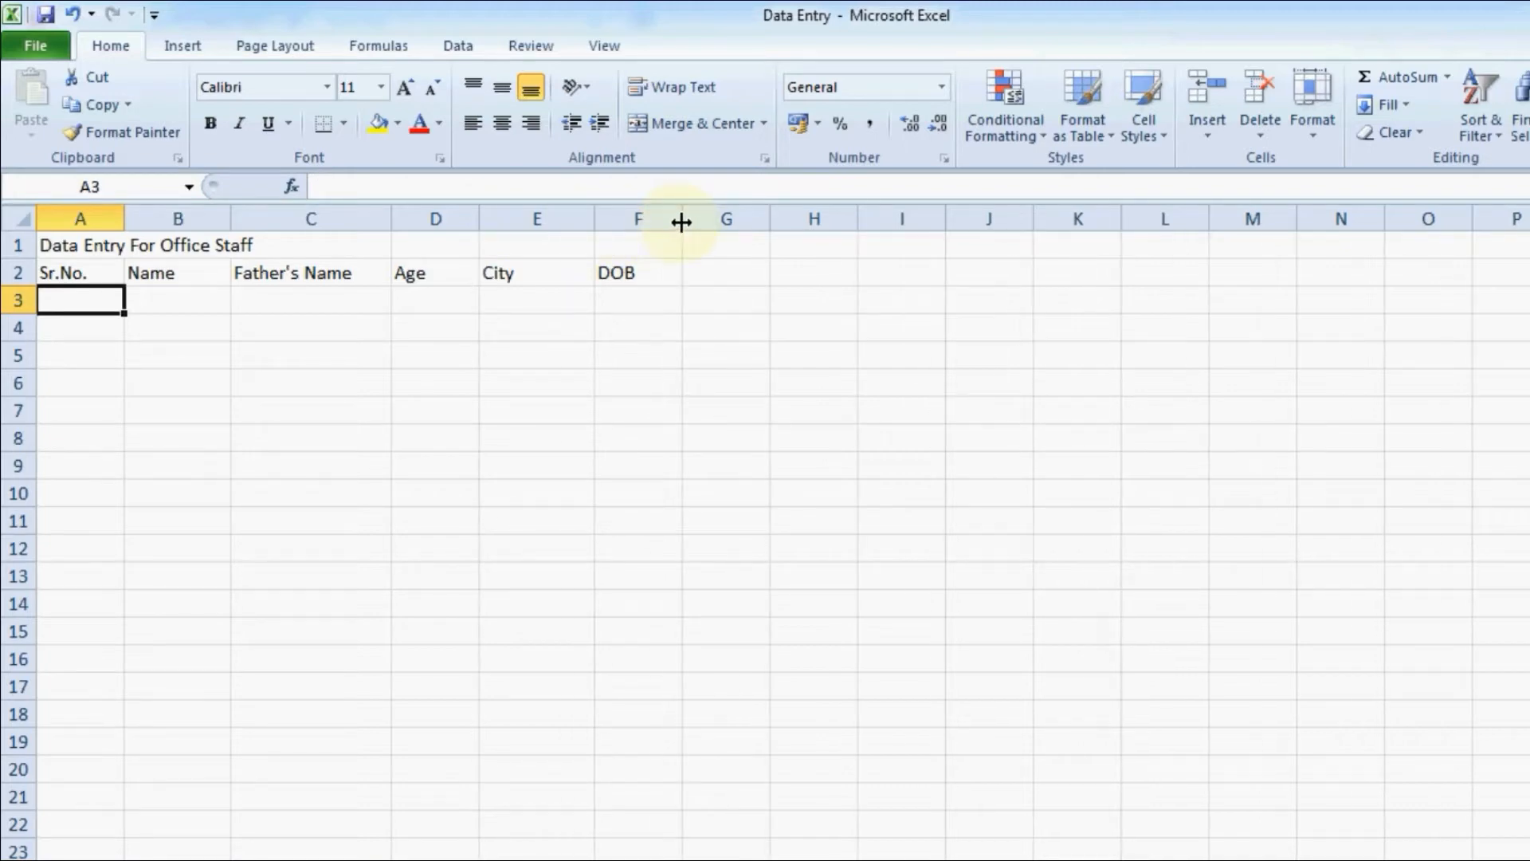
drag(682, 221, 707, 220)
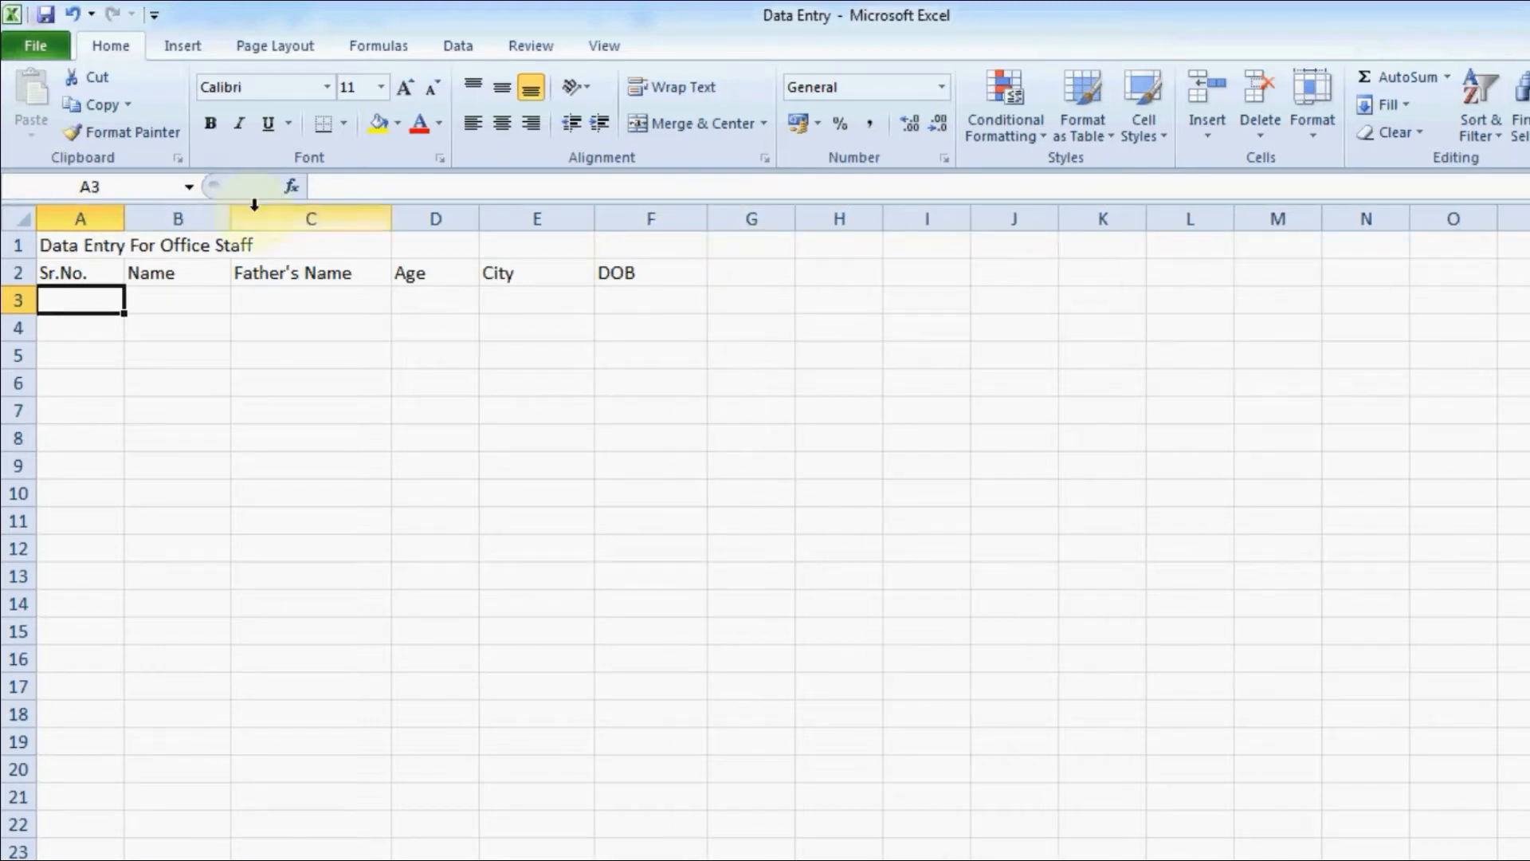
drag(232, 212, 290, 212)
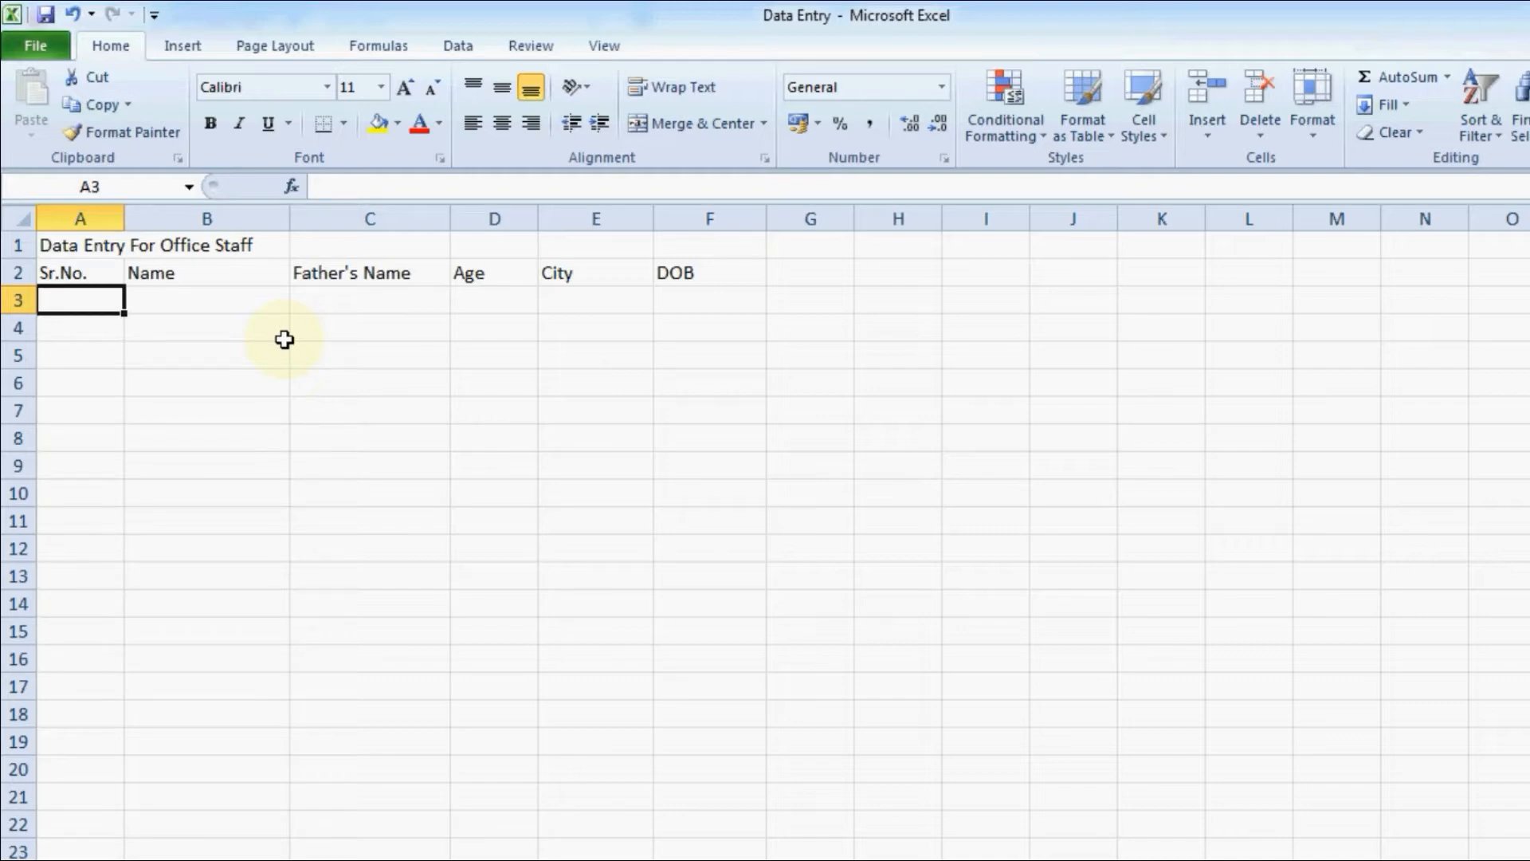
Number the Sr.No. column from 1 to 19 in A3:A21 by extending the series started with 1 and 2
text(1)
key(Return)
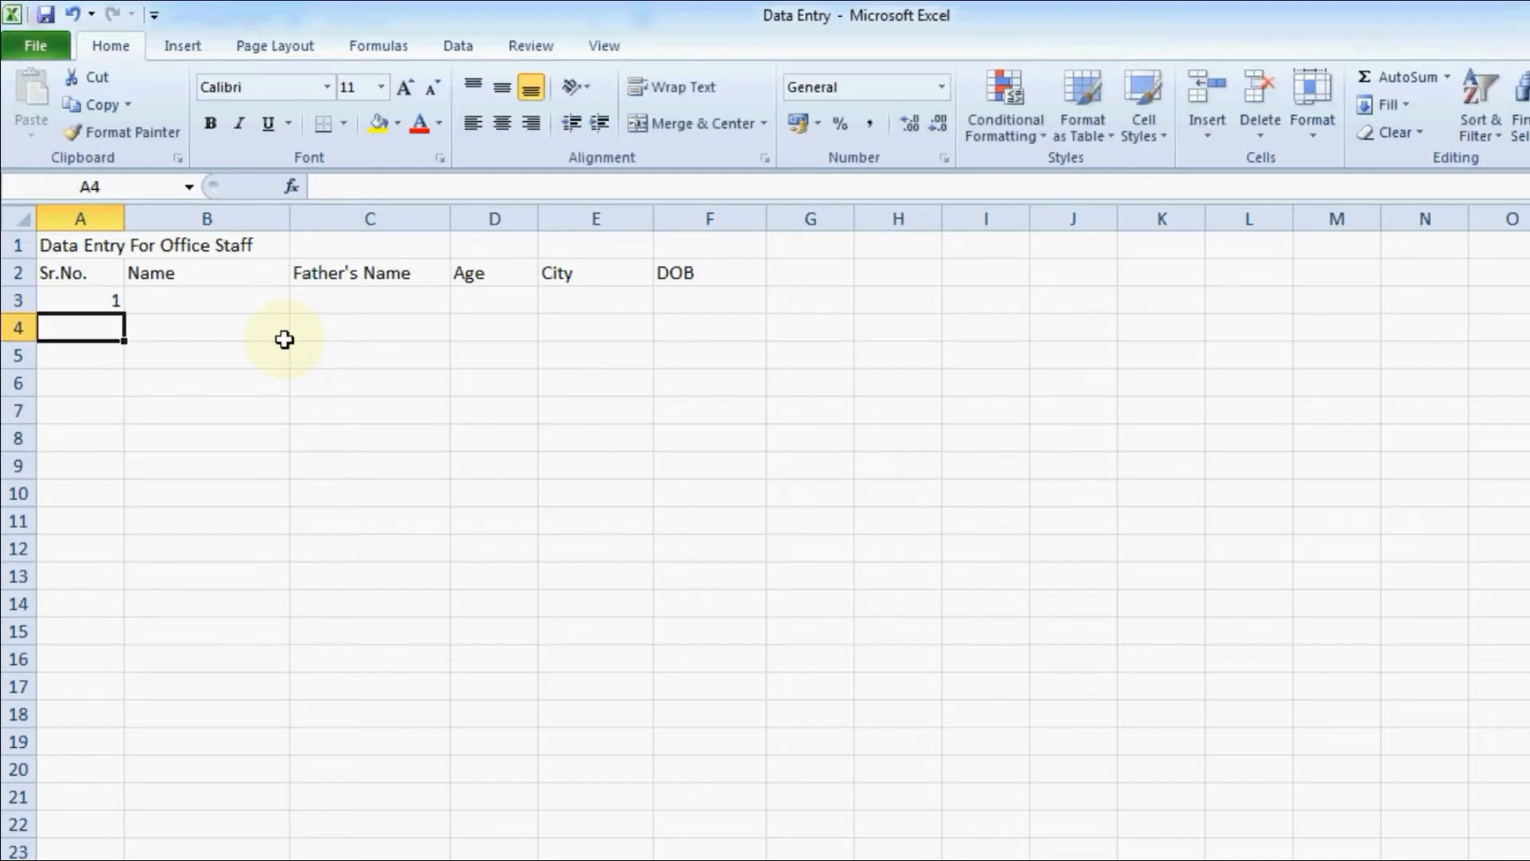
text(2)
key(Return)
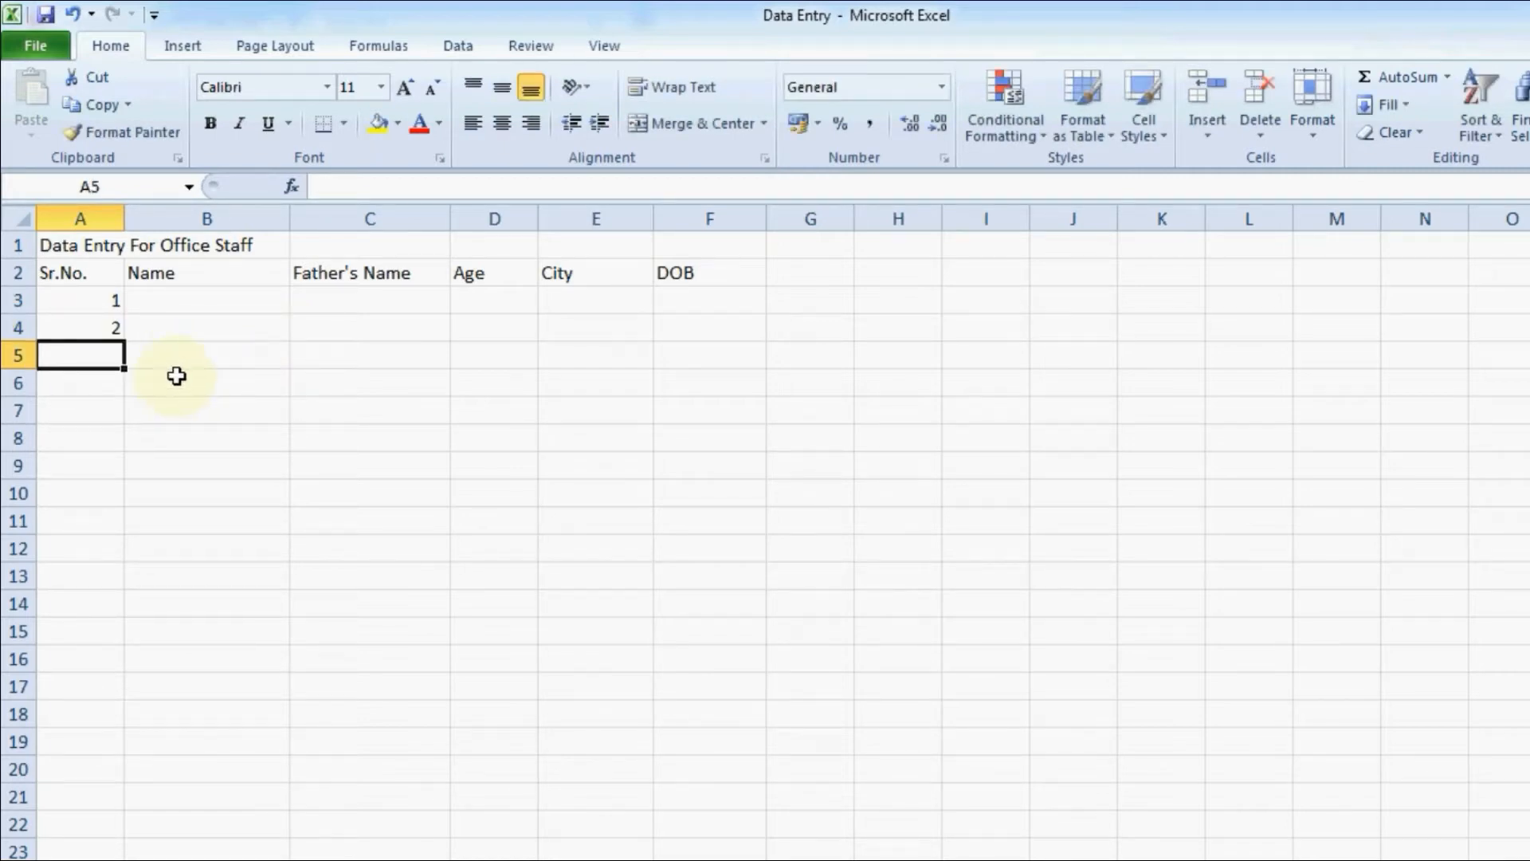
click(95, 307)
drag(94, 306, 119, 323)
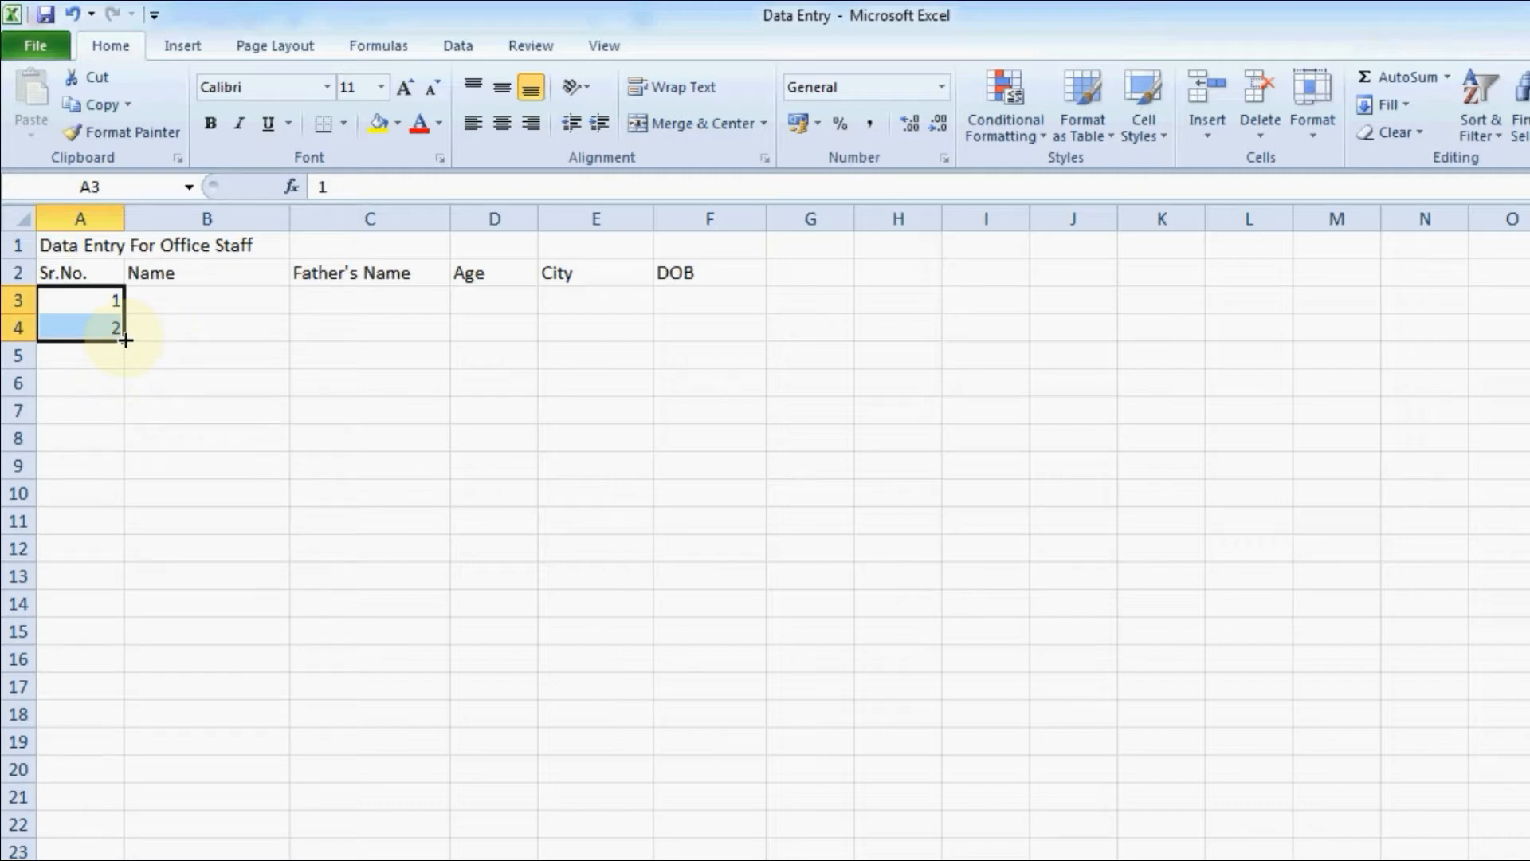
drag(126, 341, 137, 805)
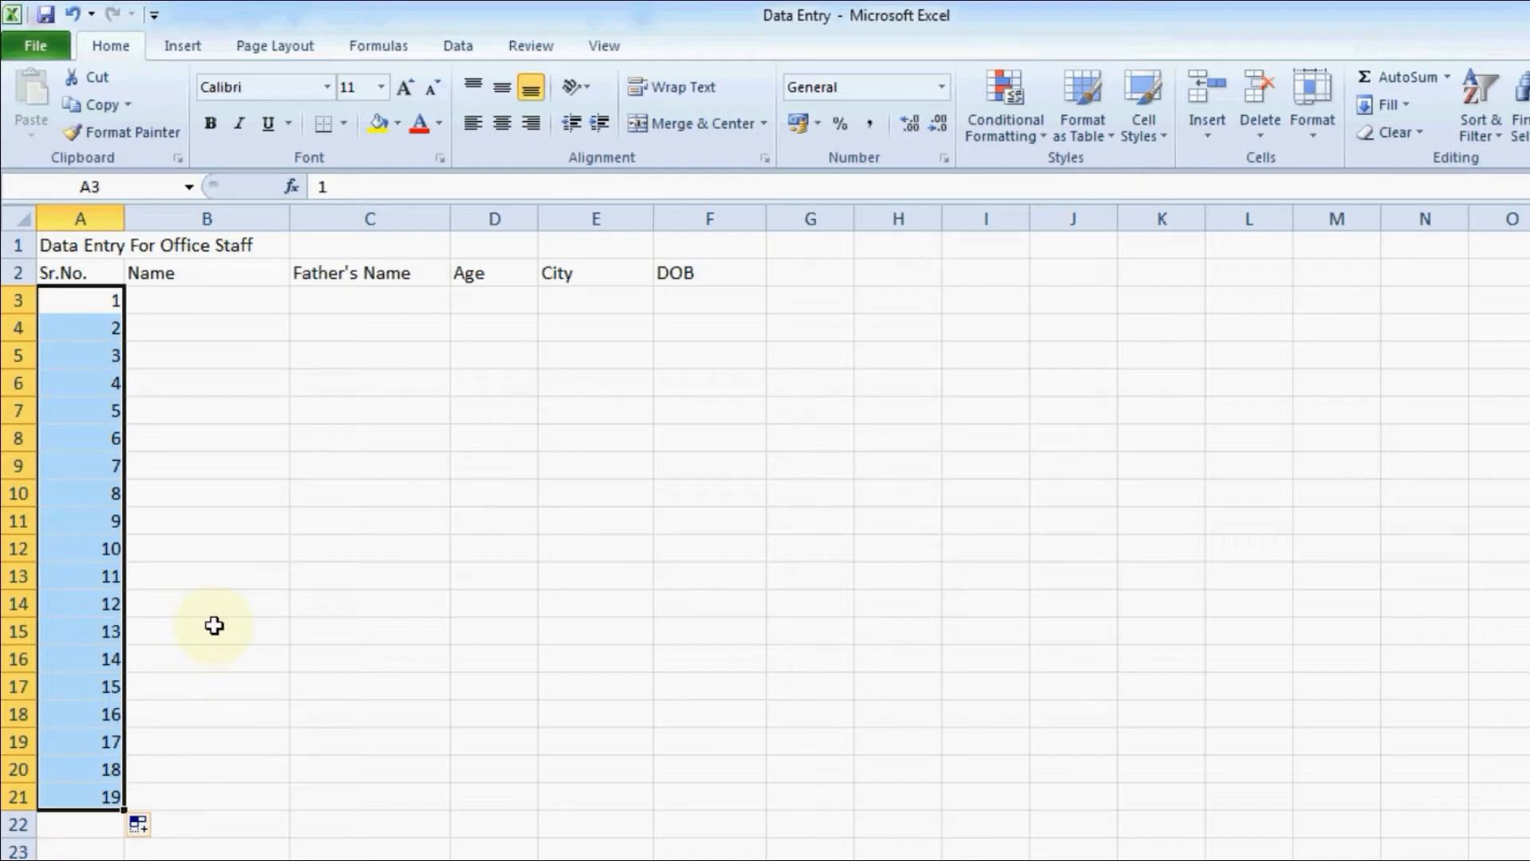
Enter the first staff member's name in B3 and the father's full name in C3
click(209, 302)
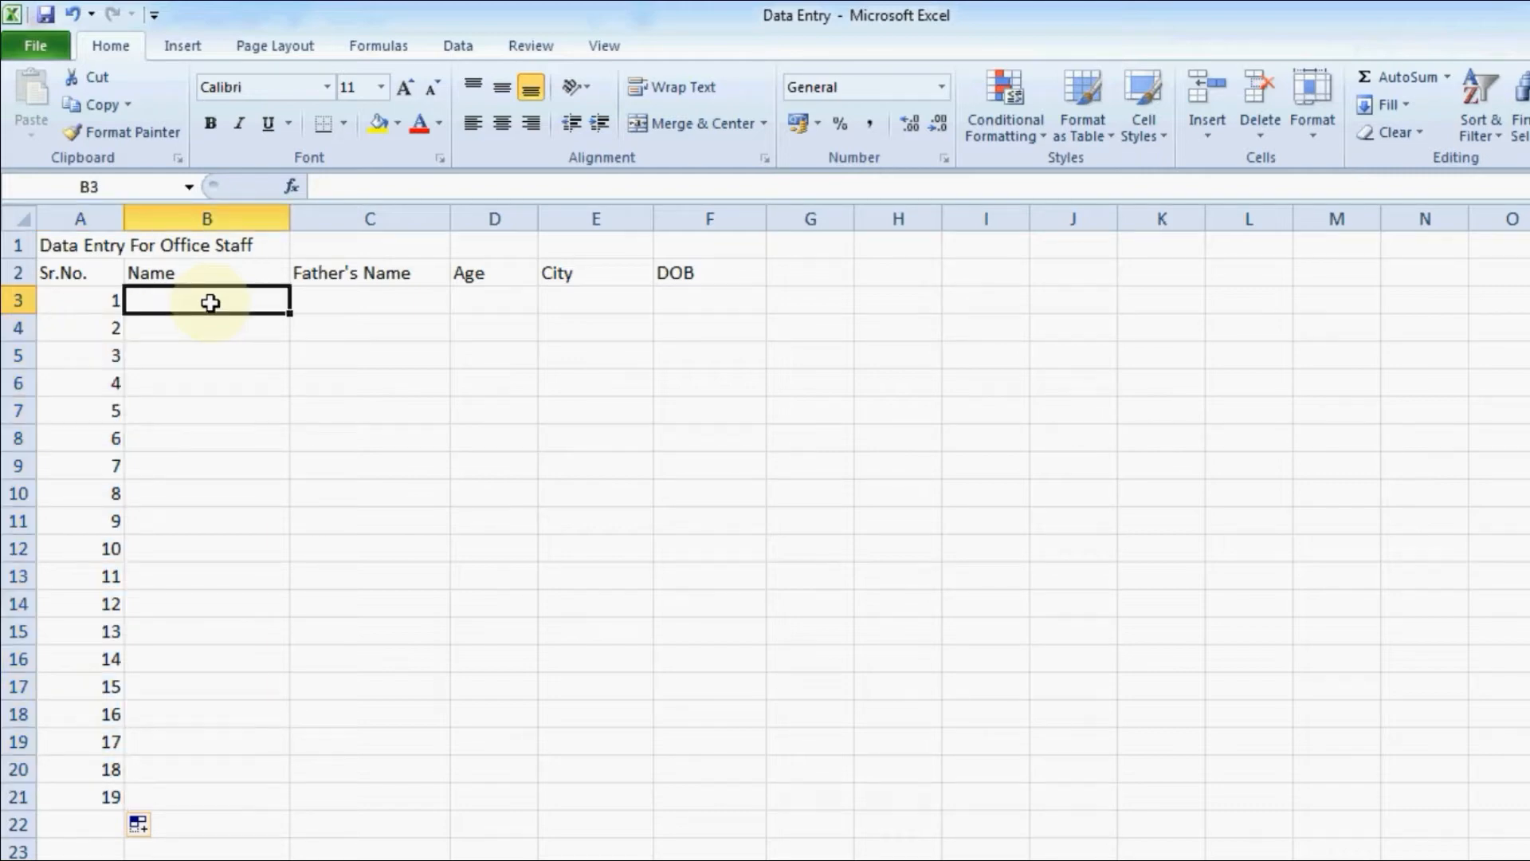
text(Ramesh)
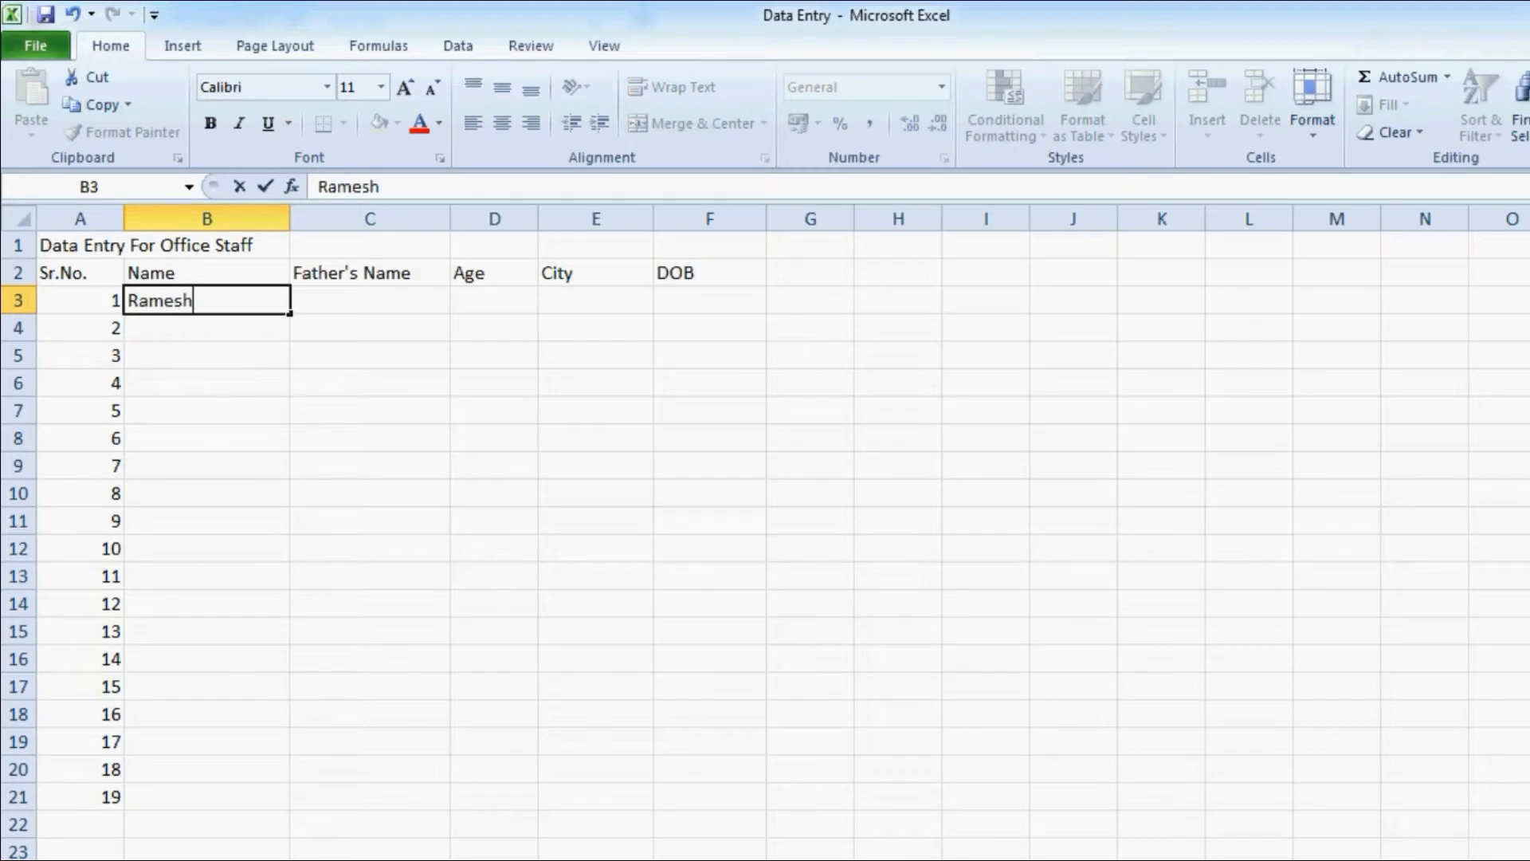
key(Tab)
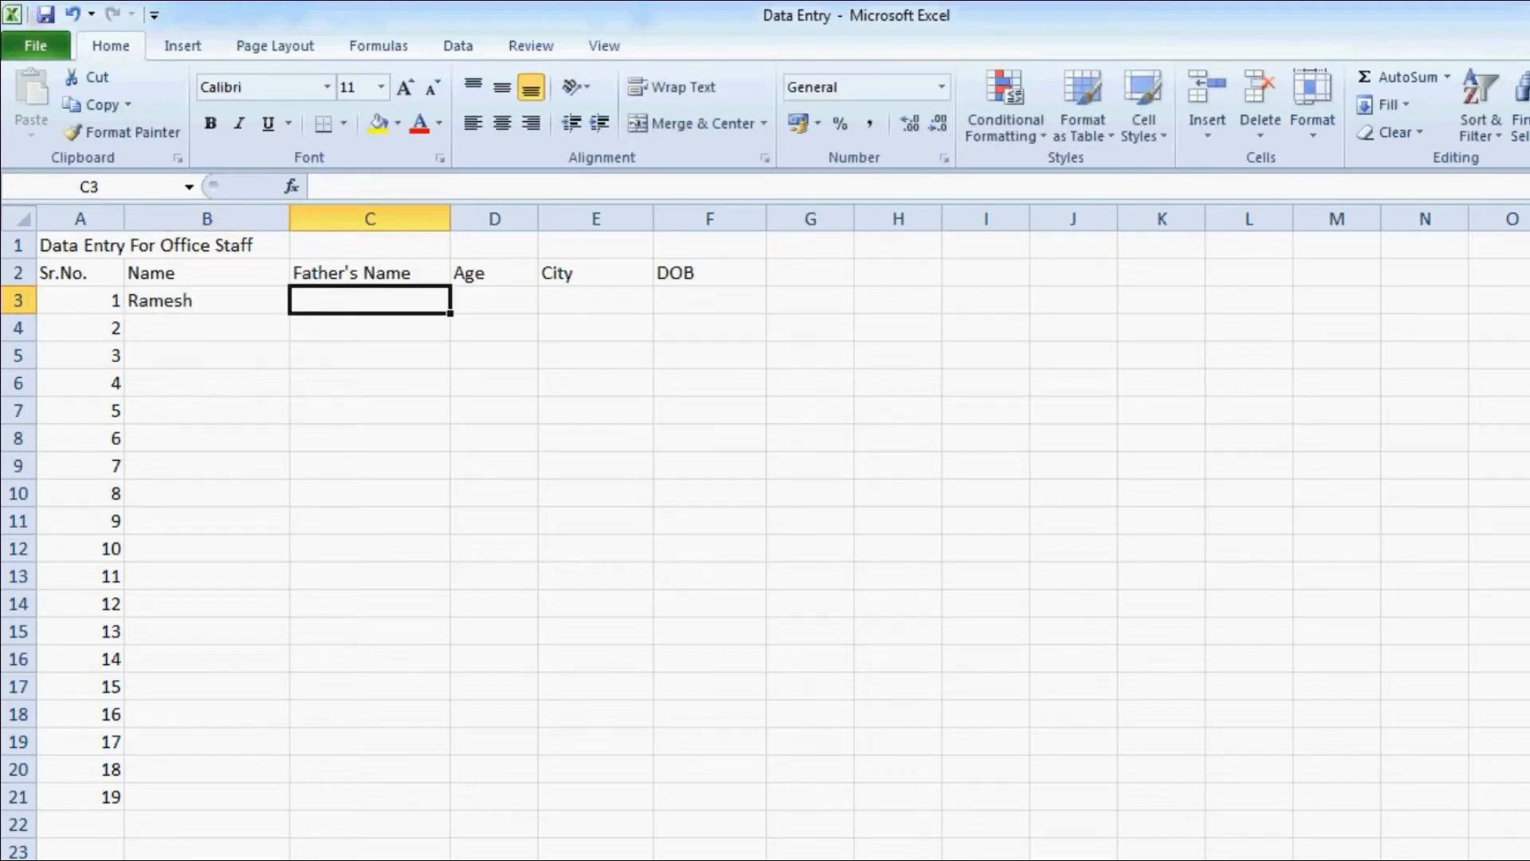
text(Sure)
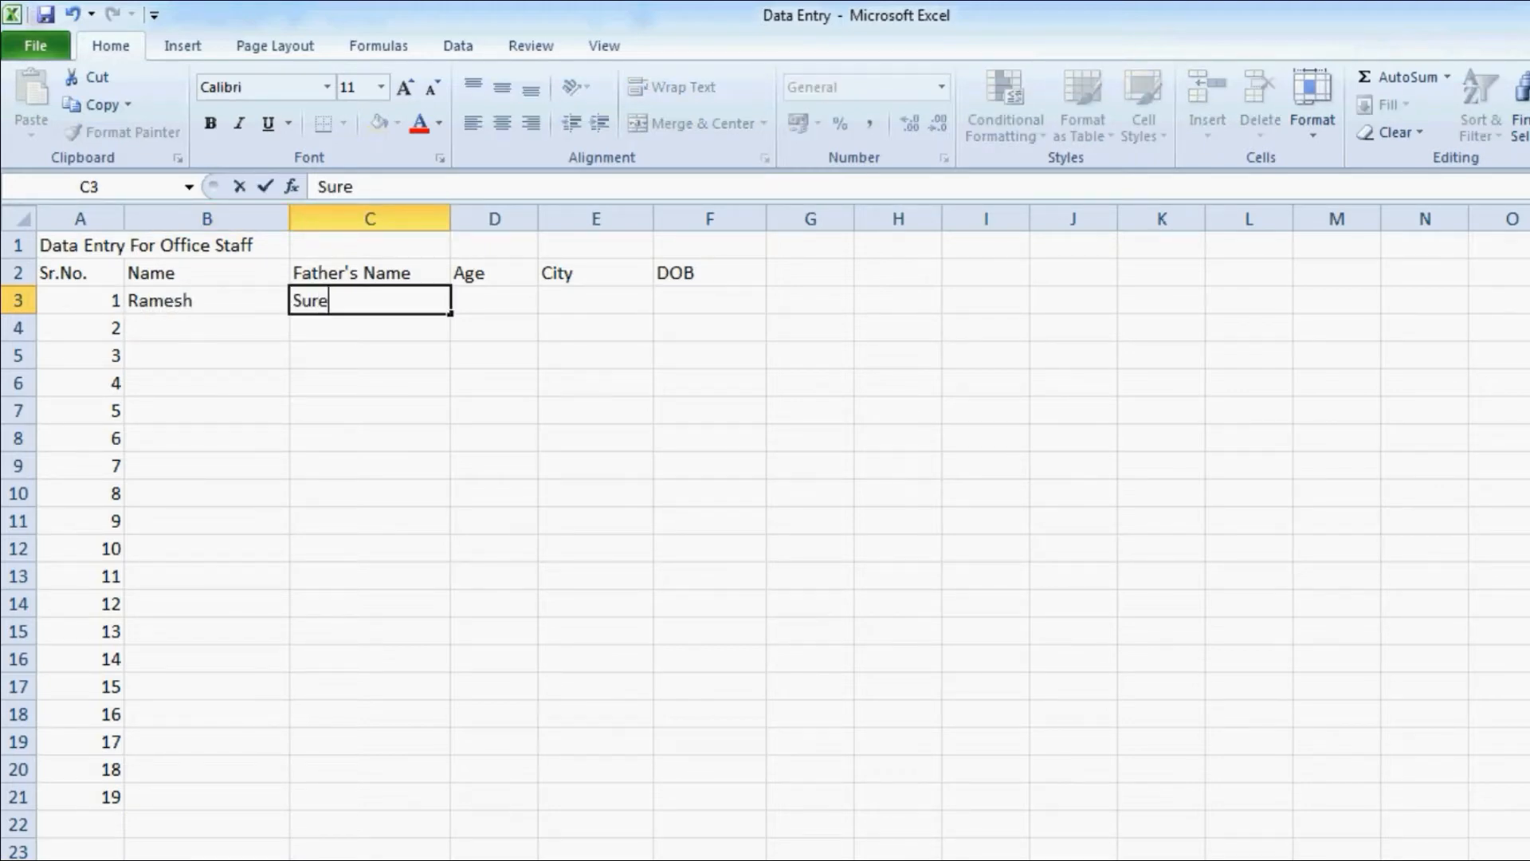
text(sh Kumar)
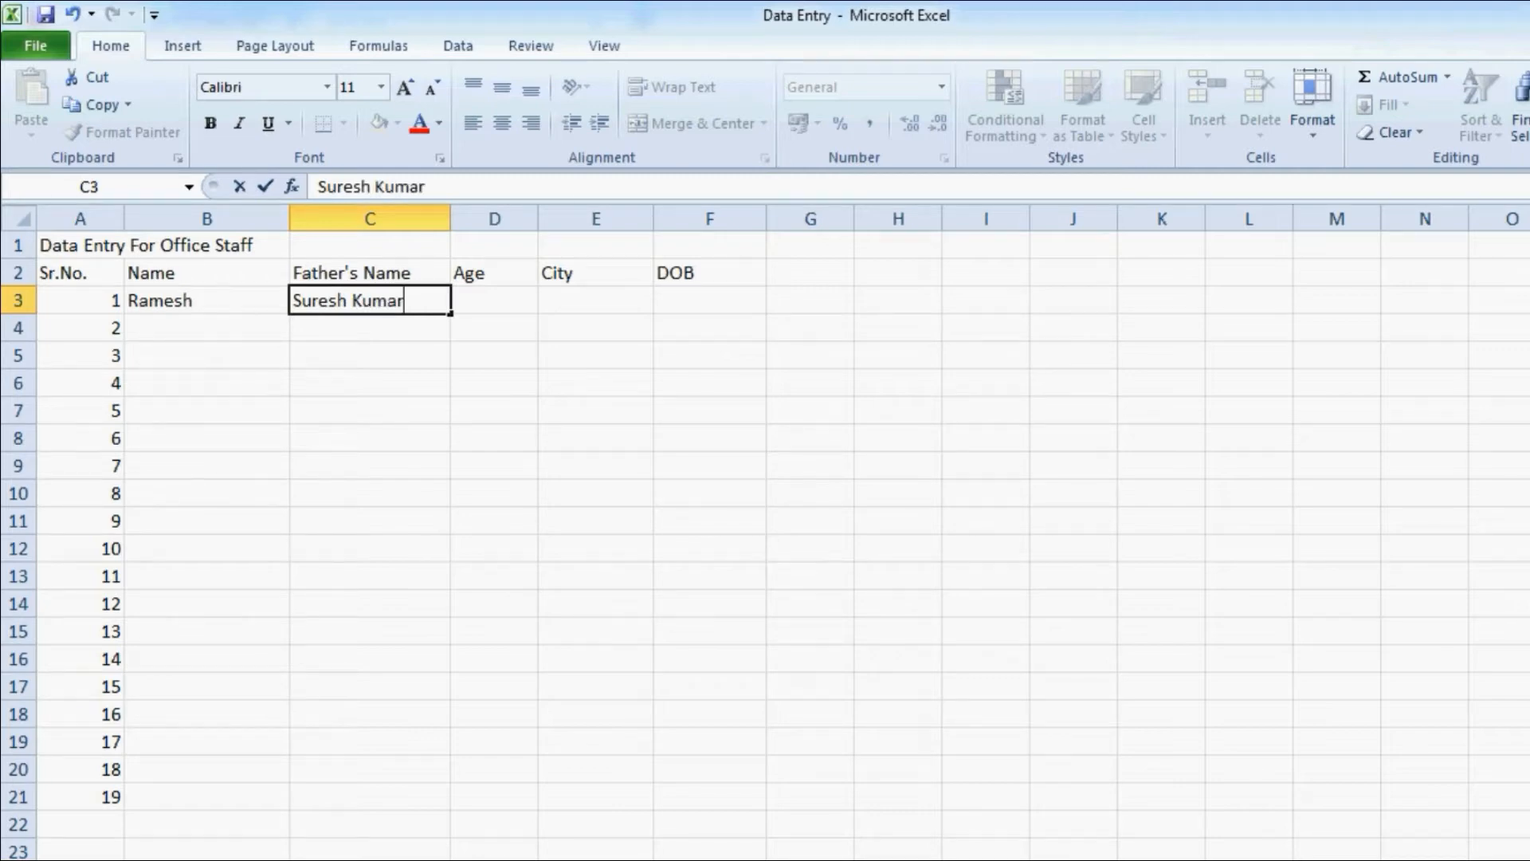
key(Tab)
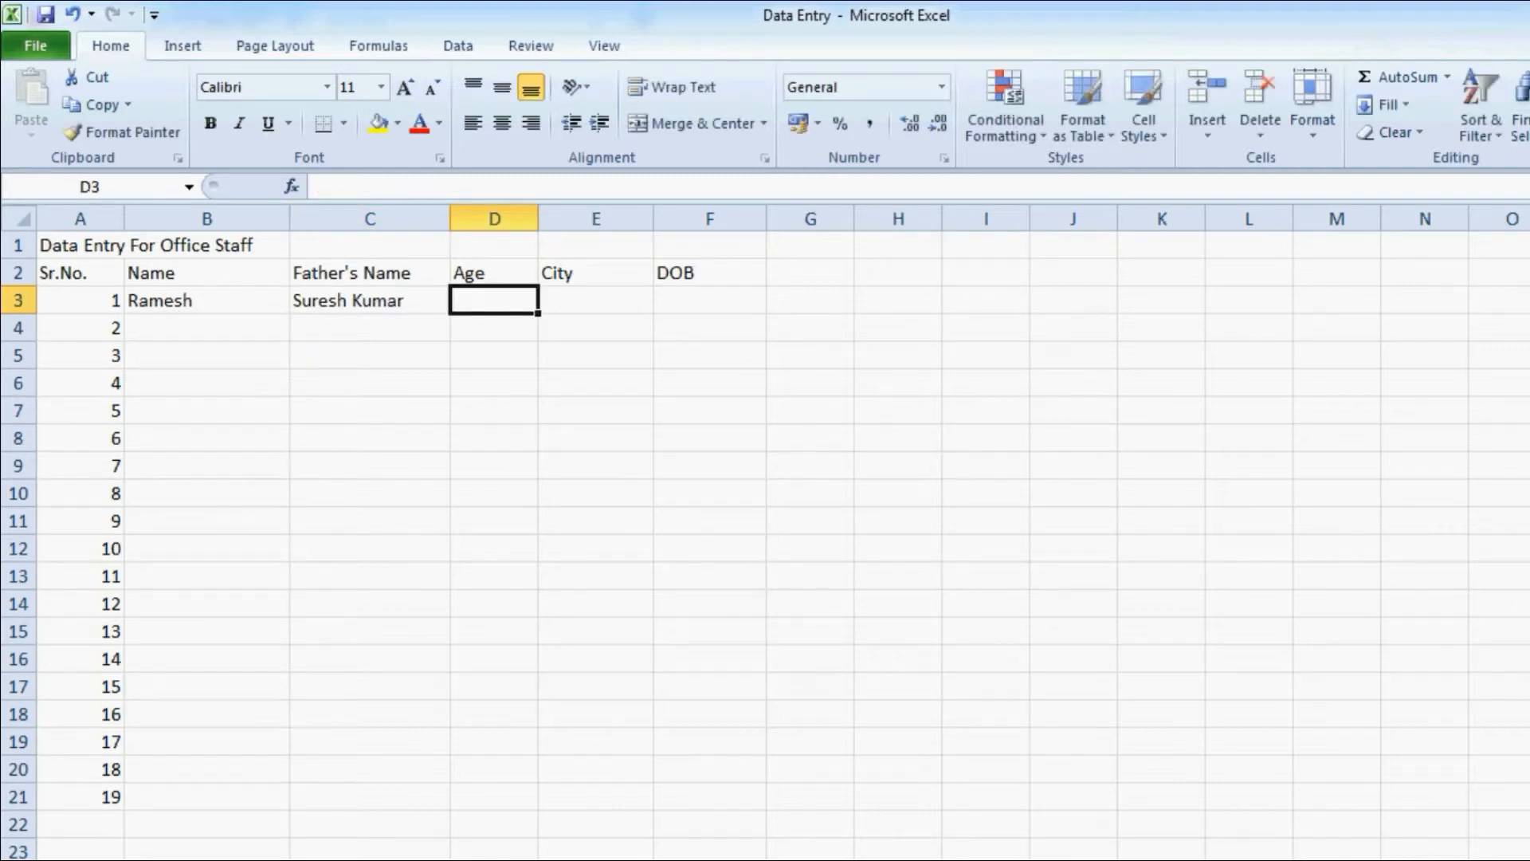
Complete the first staff record with age 27, city Jaipur and the date of birth
text(27)
key(Tab)
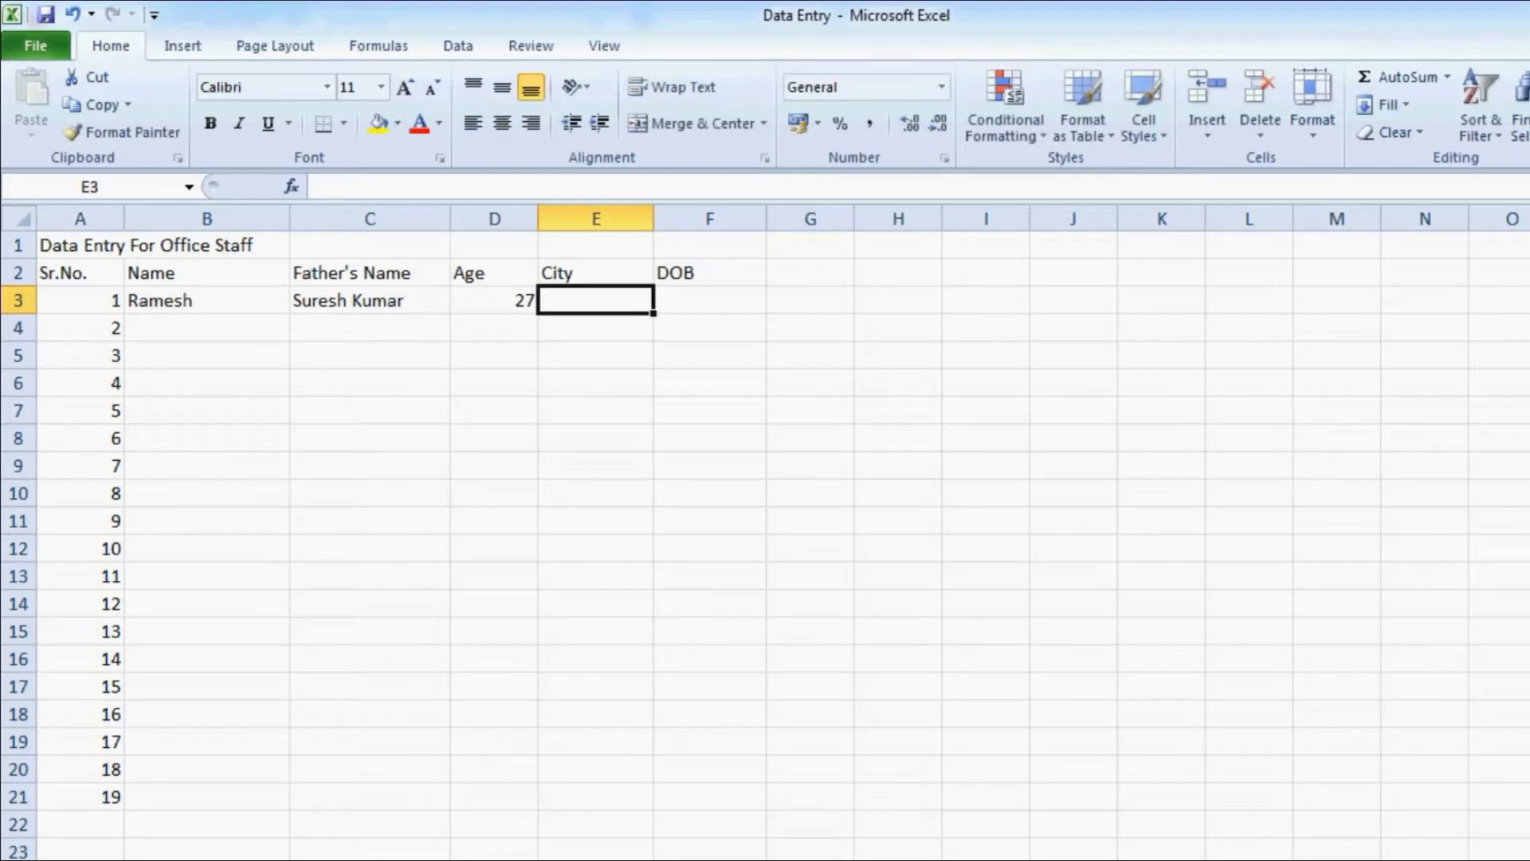
text(Jaipur)
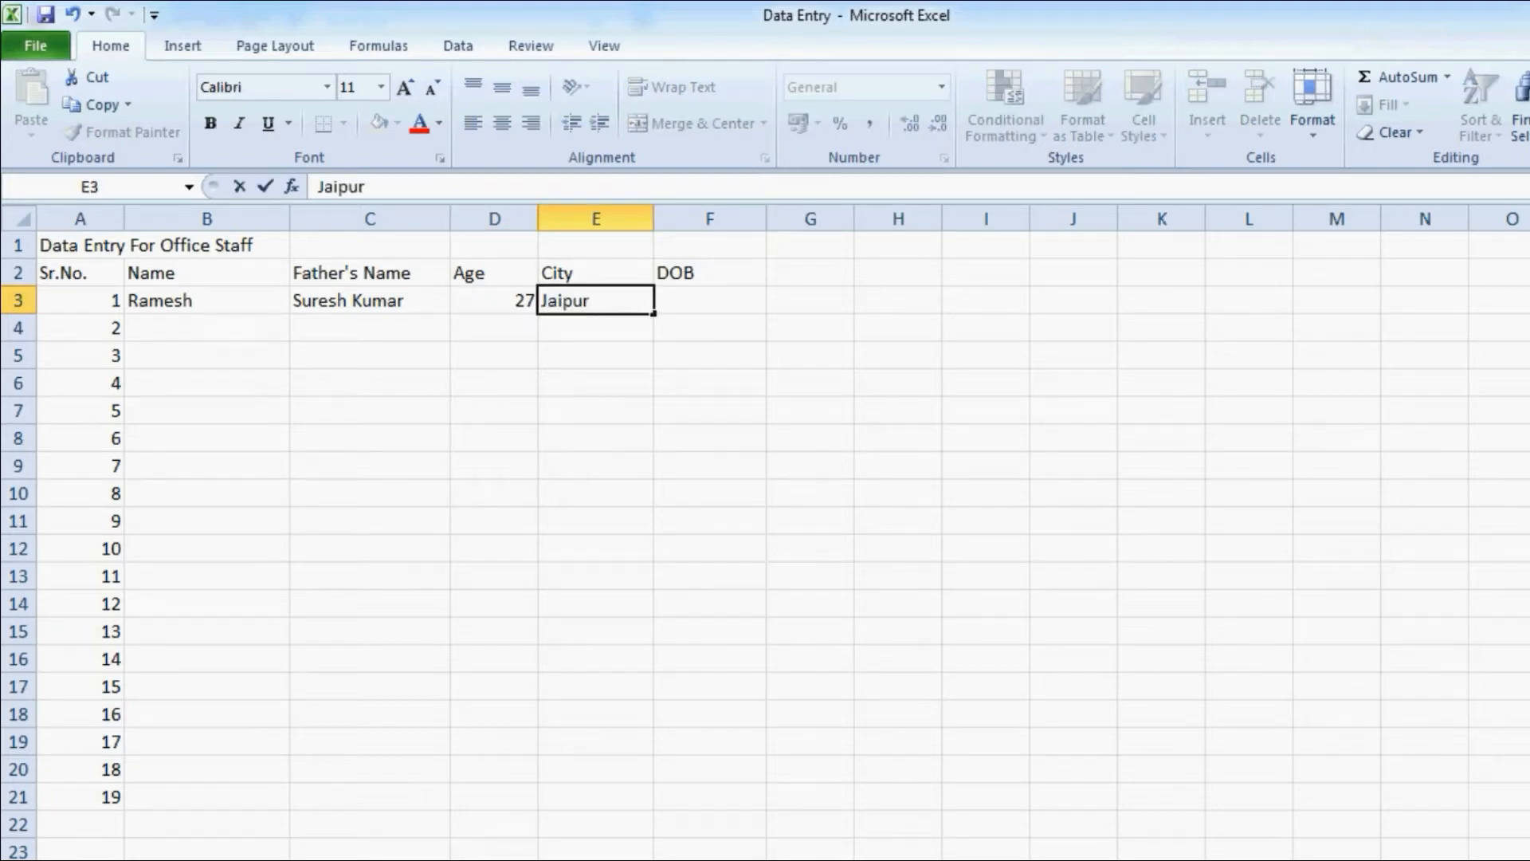
key(Tab)
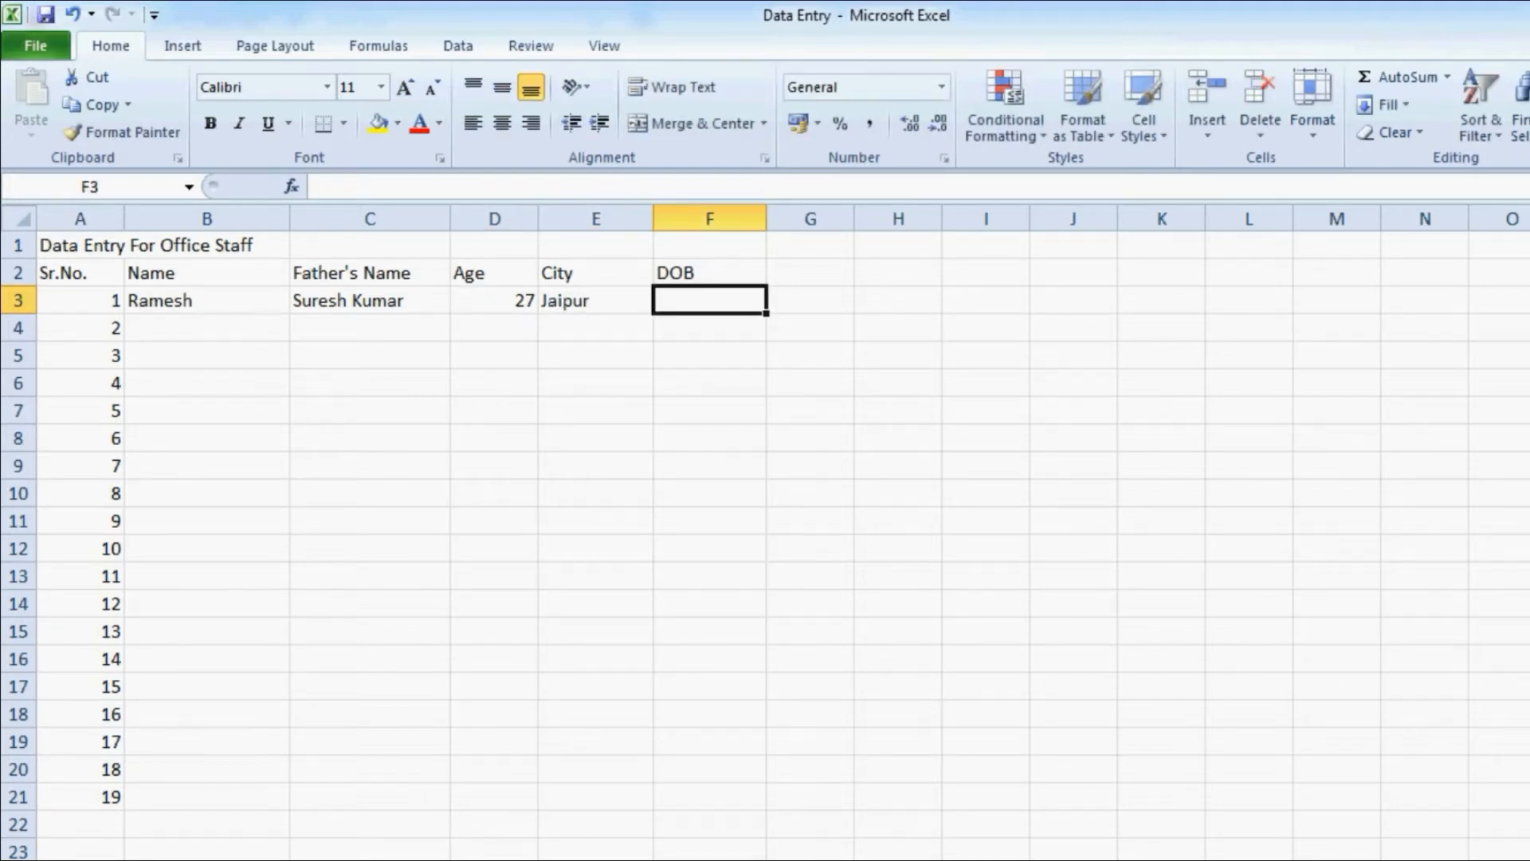
text(12)
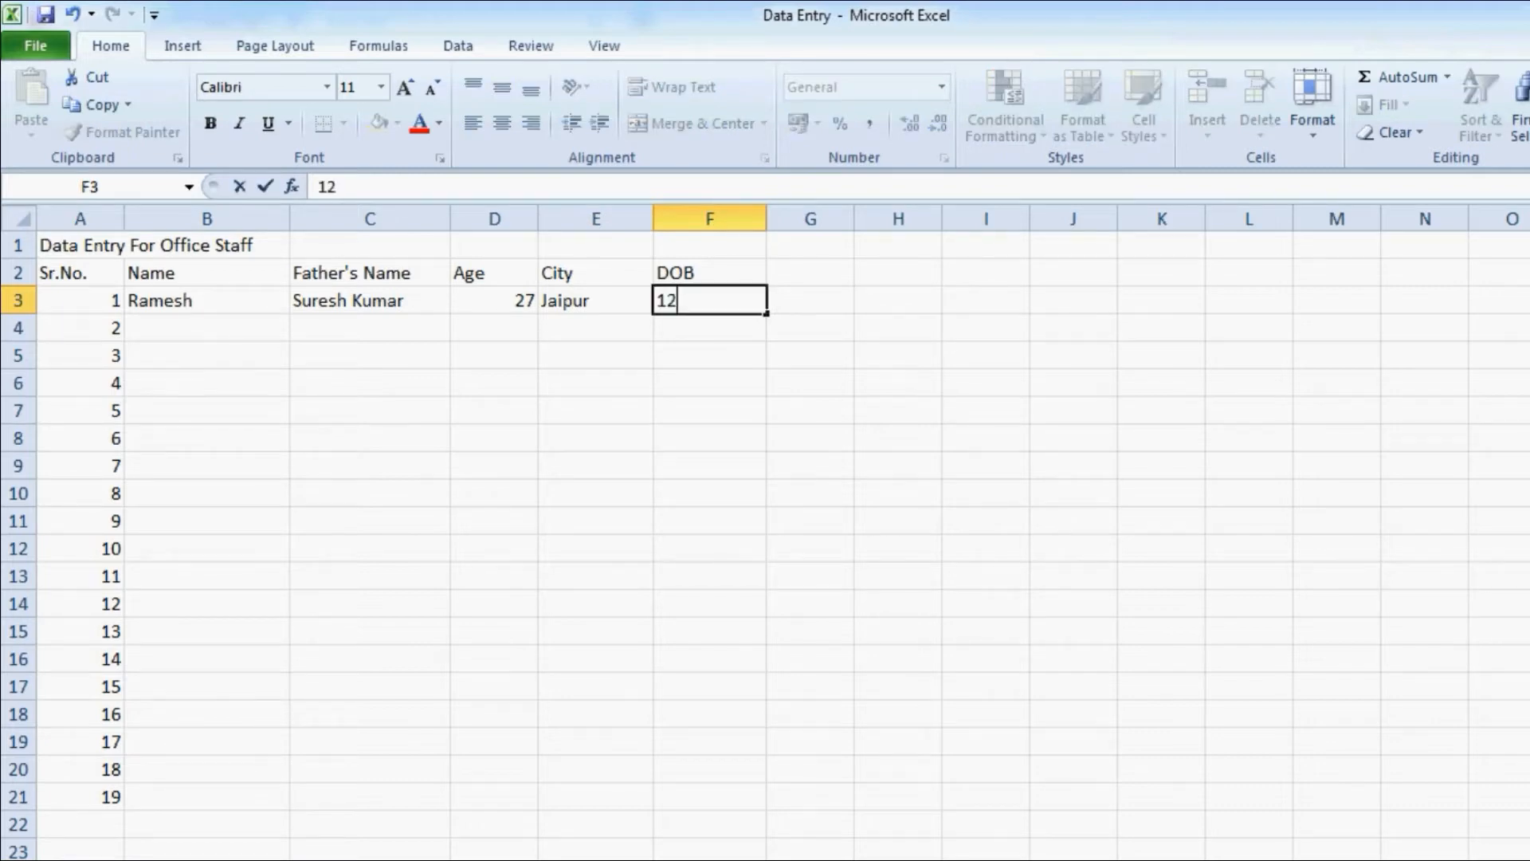
text(-7-1998)
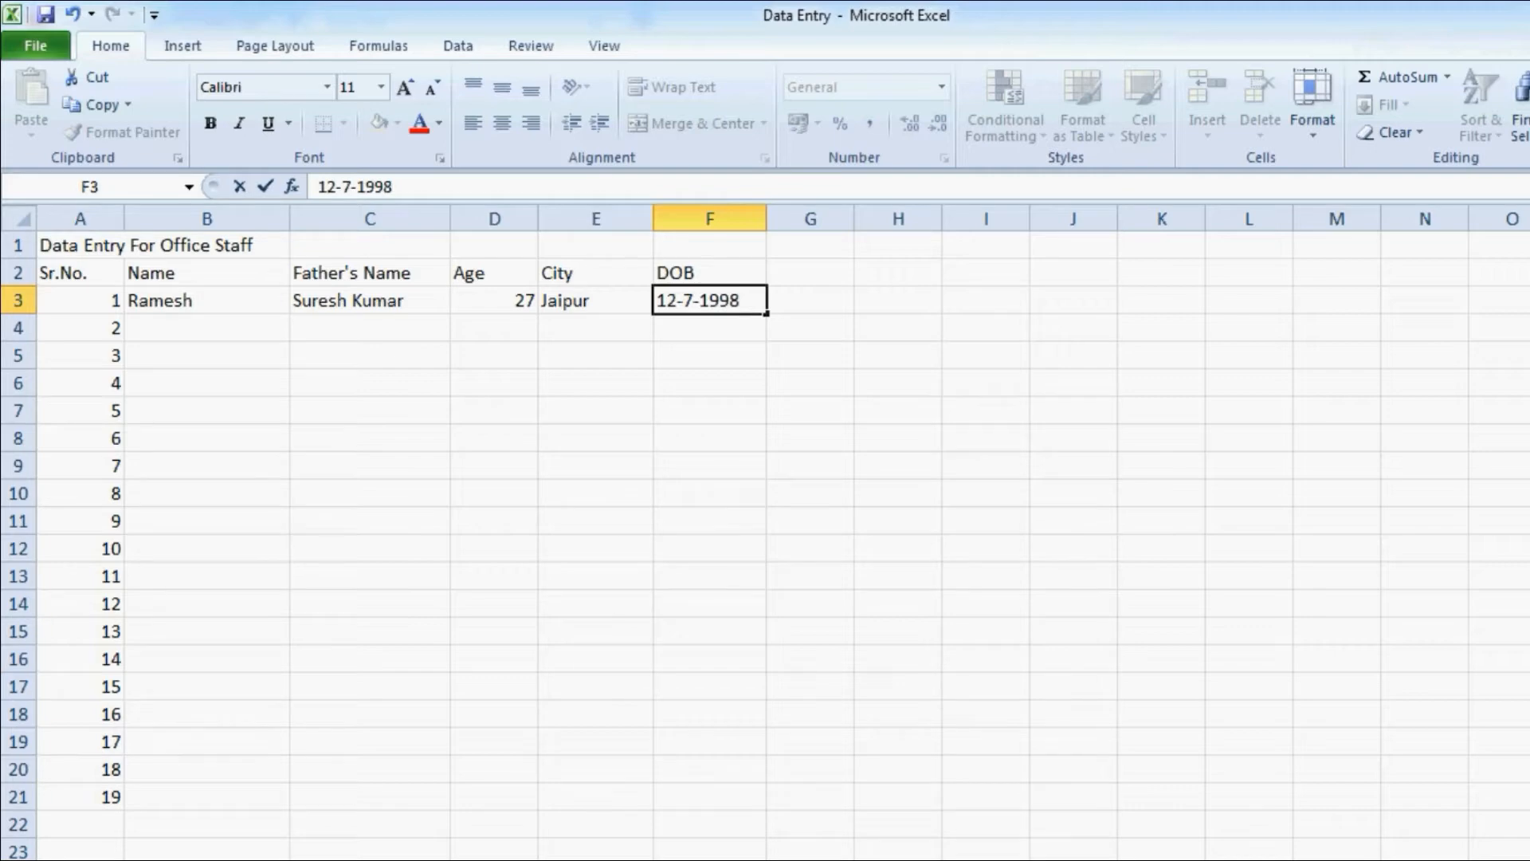
key(Return)
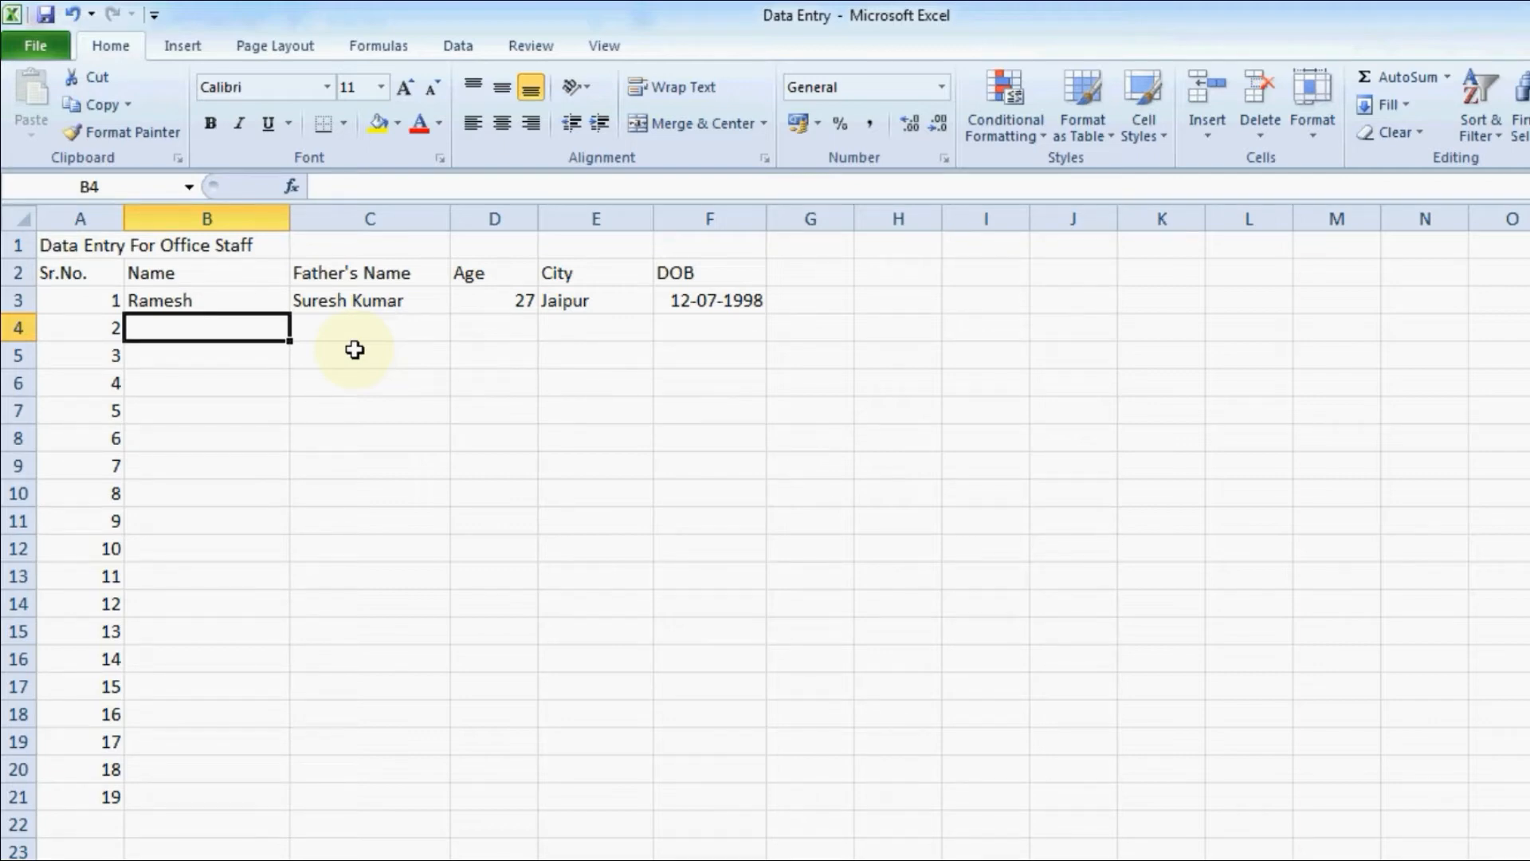
Merge and center the title across A1:F1, and format it bold and two font sizes larger
drag(67, 240, 694, 247)
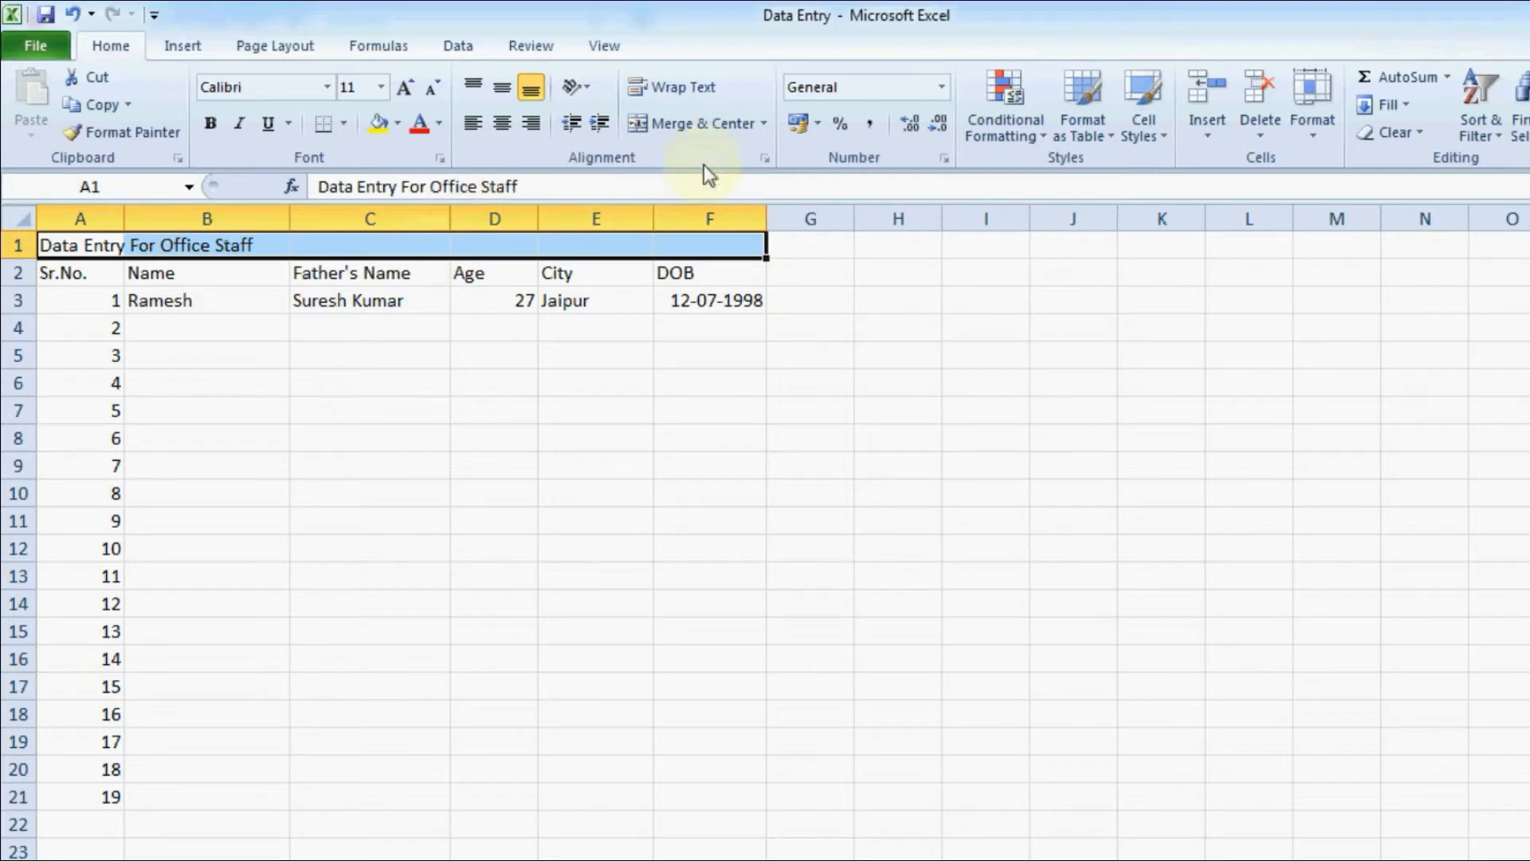
click(709, 133)
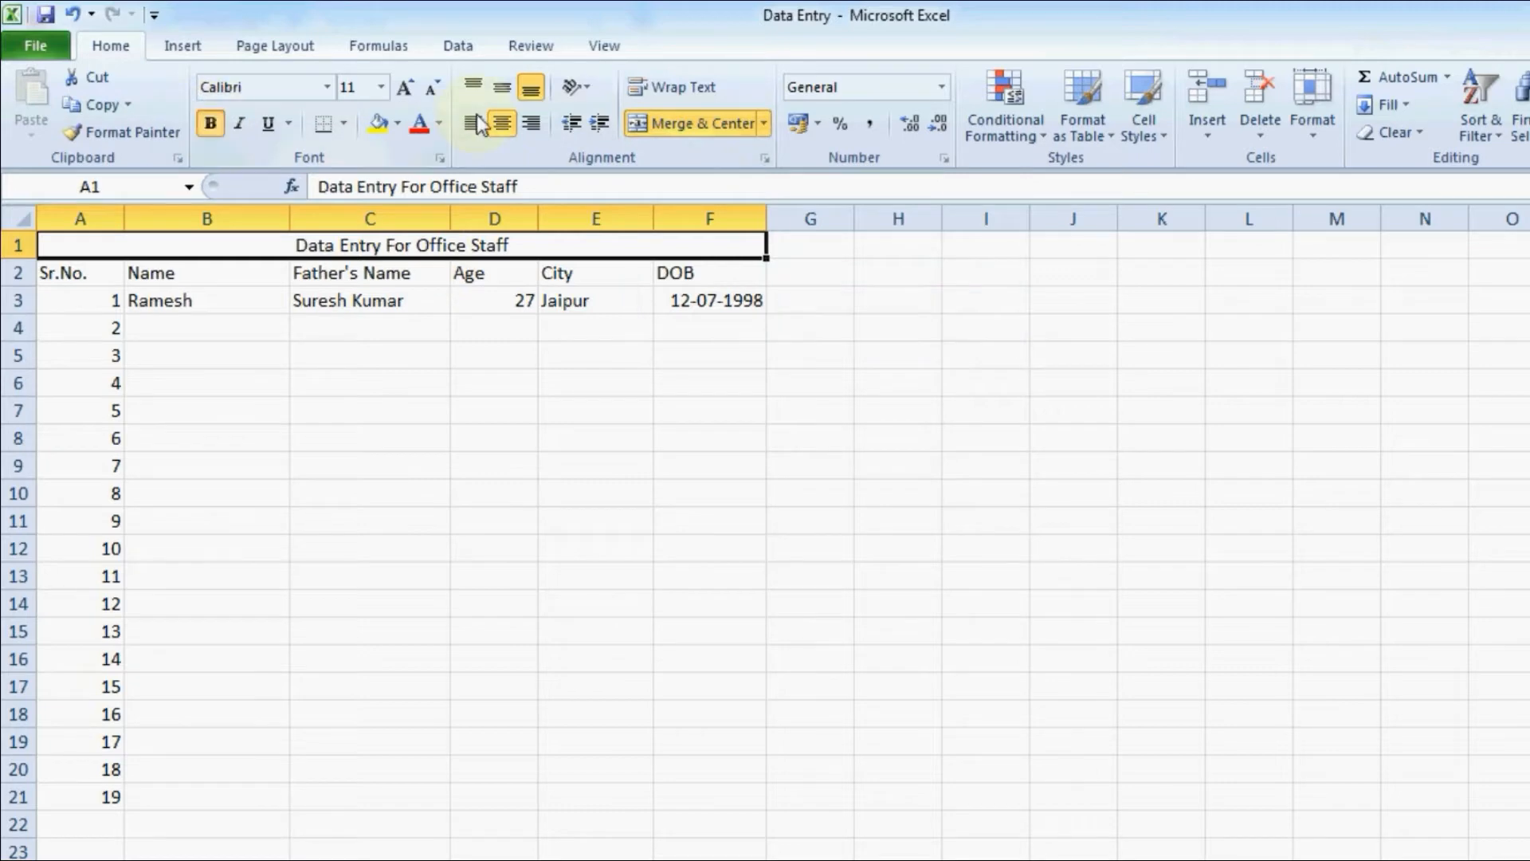
click(212, 123)
click(407, 87)
click(406, 88)
click(129, 281)
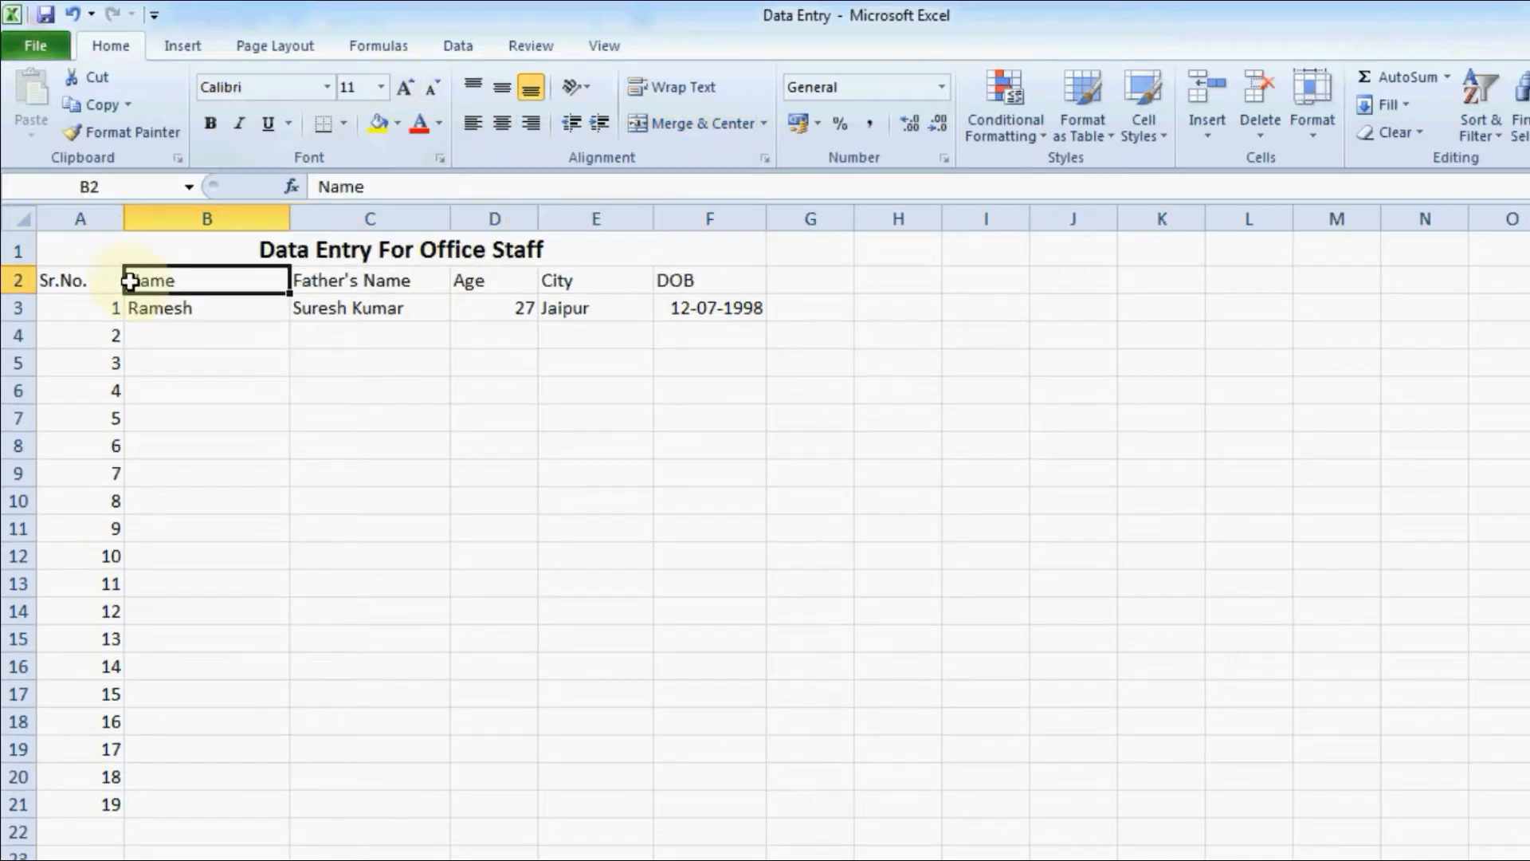
Apply all borders to the whole staff table in A1:F21, including the title row
drag(67, 249, 519, 796)
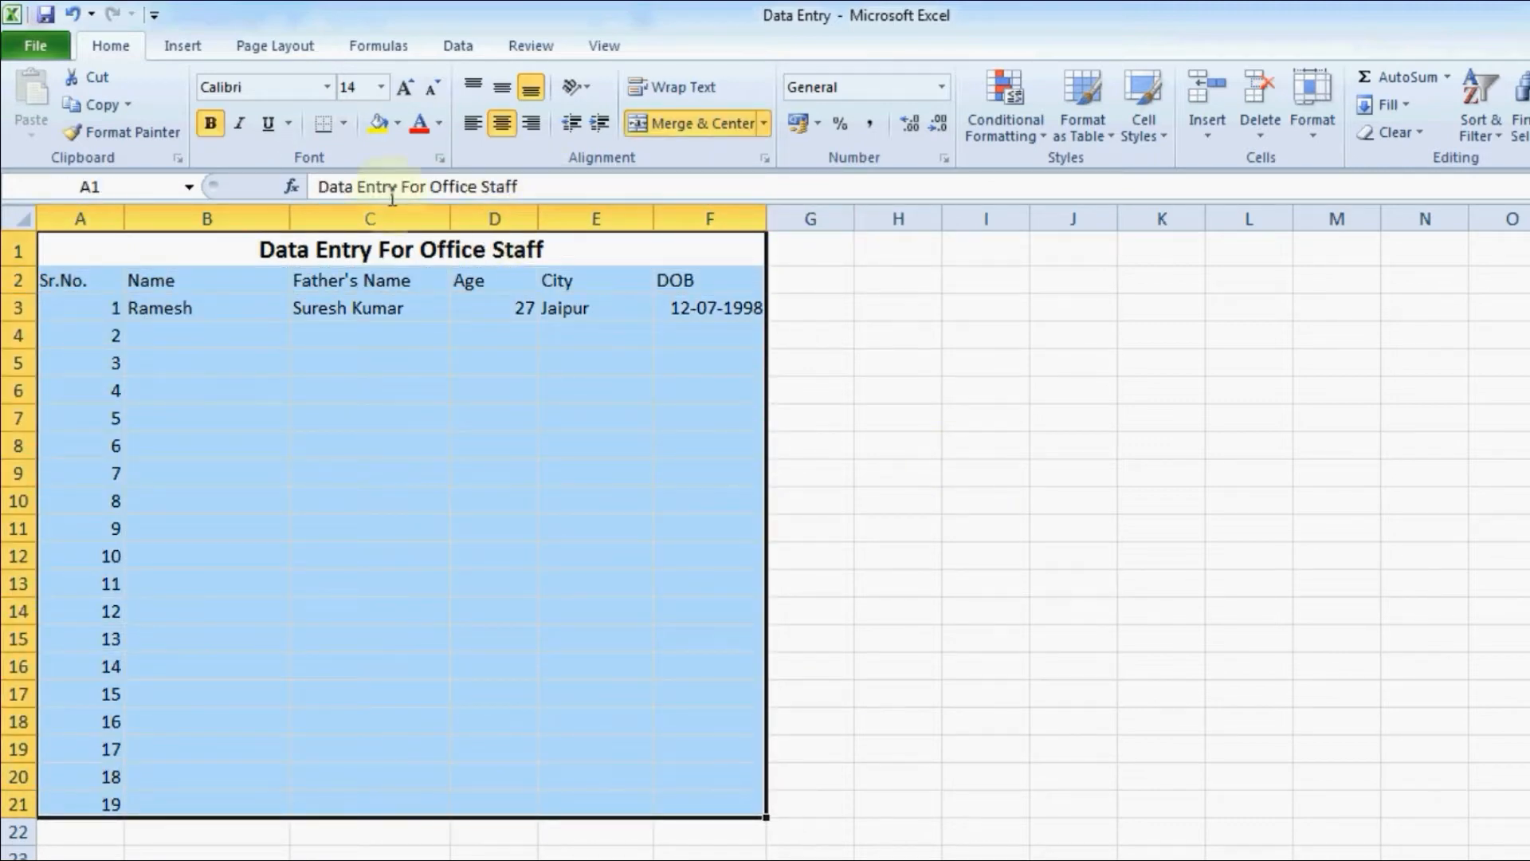
click(341, 128)
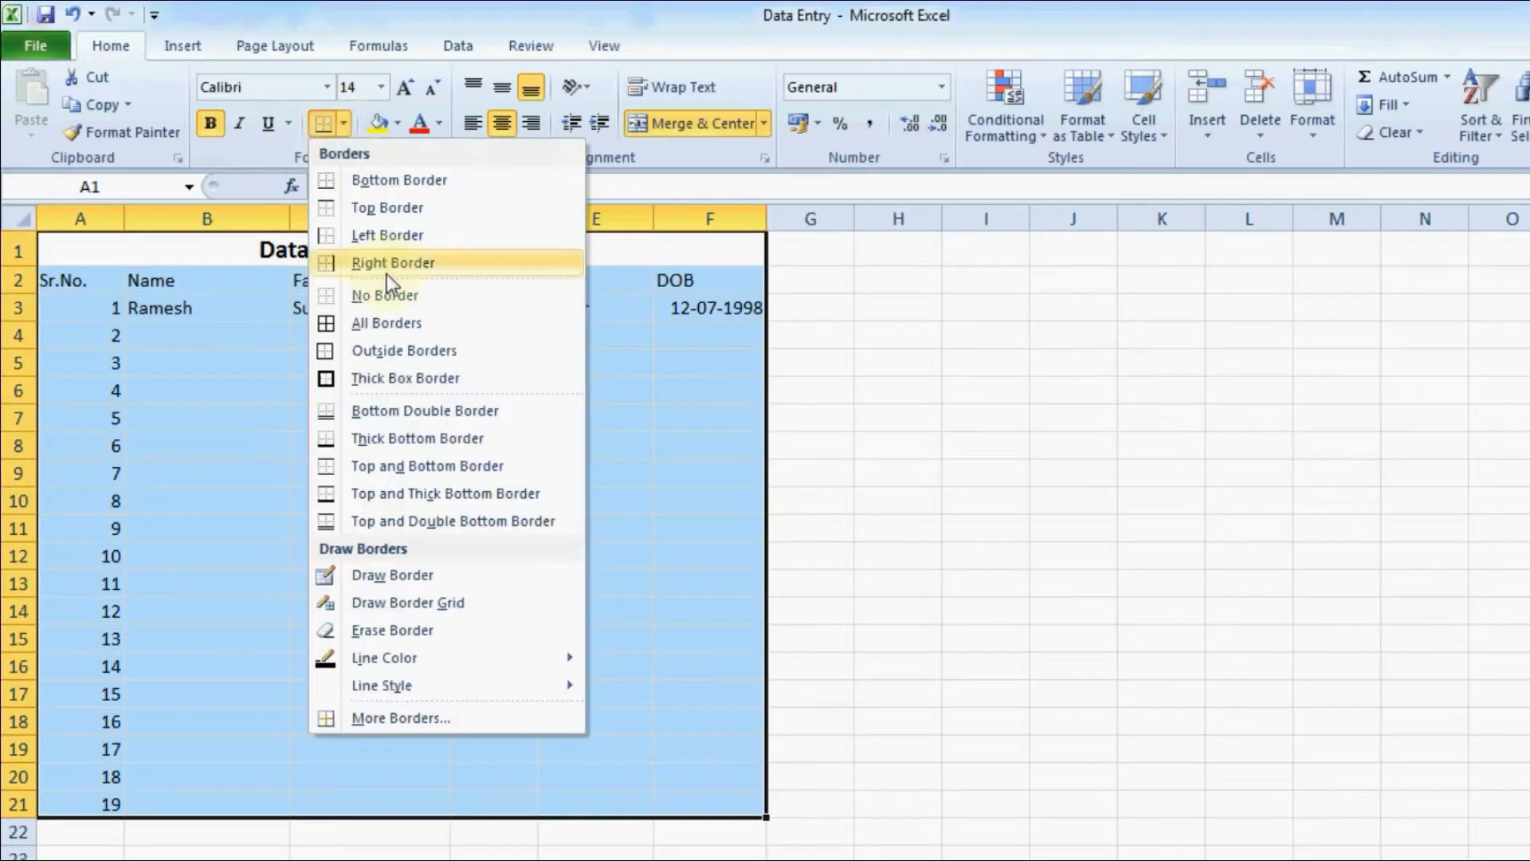
click(408, 322)
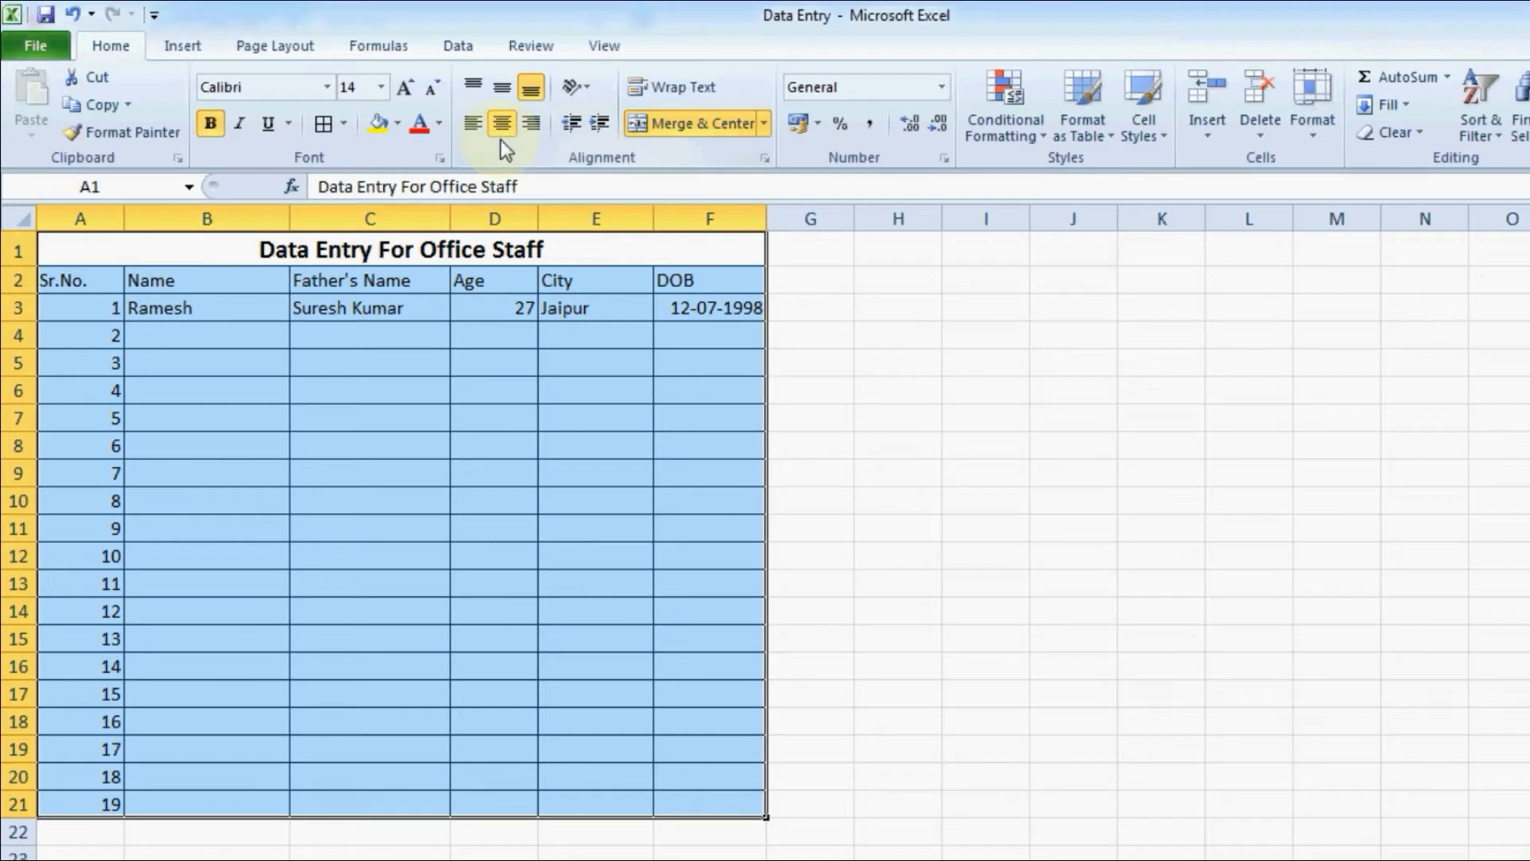
click(207, 418)
Center the contents of A2:F21 horizontally and make the column headers in A2:F2 bold
drag(57, 279, 724, 808)
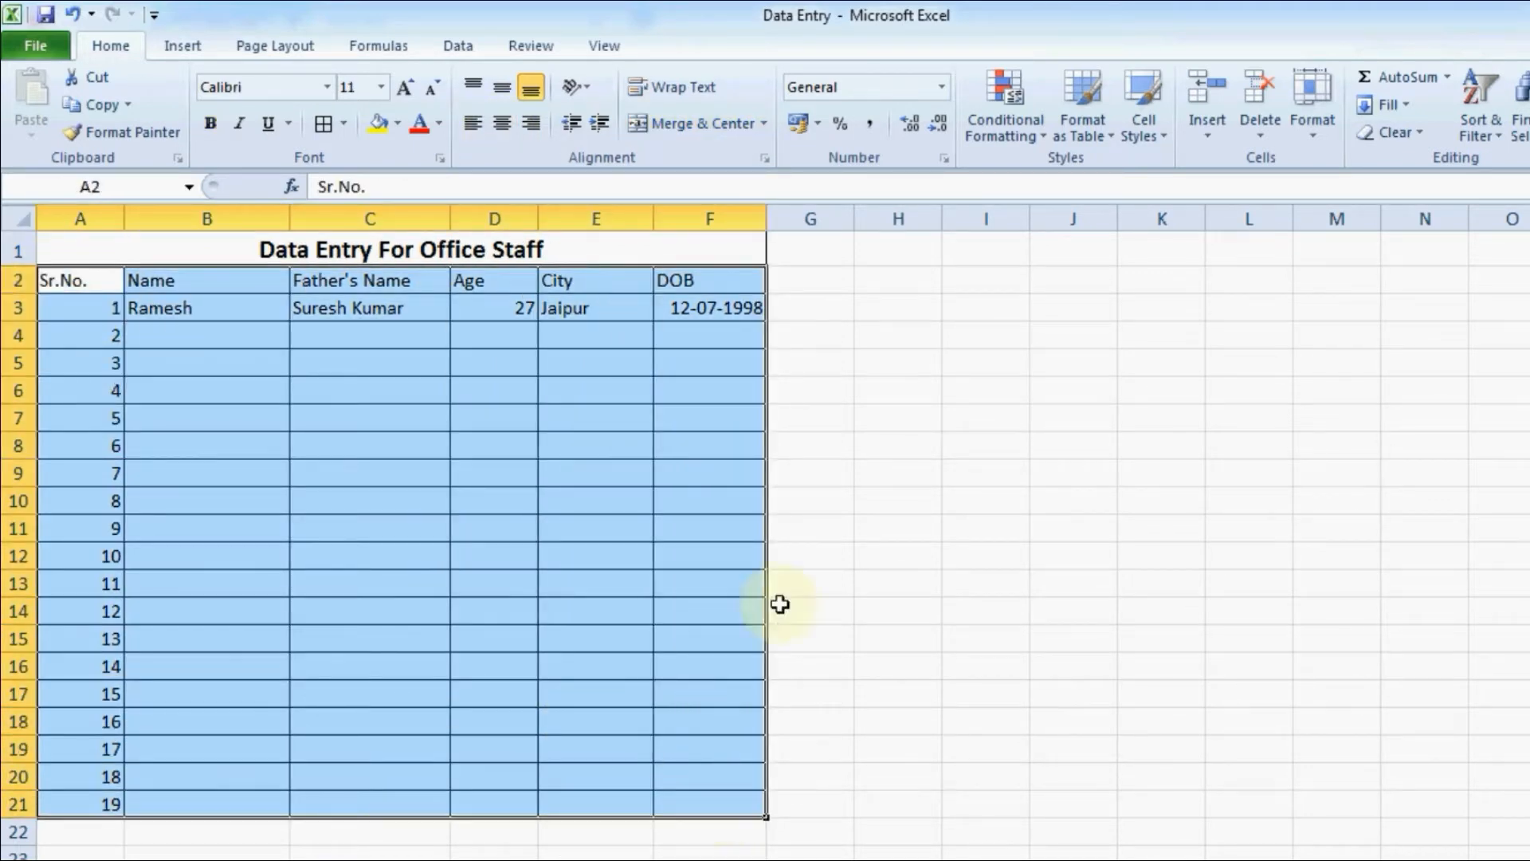
click(497, 126)
drag(51, 277, 652, 277)
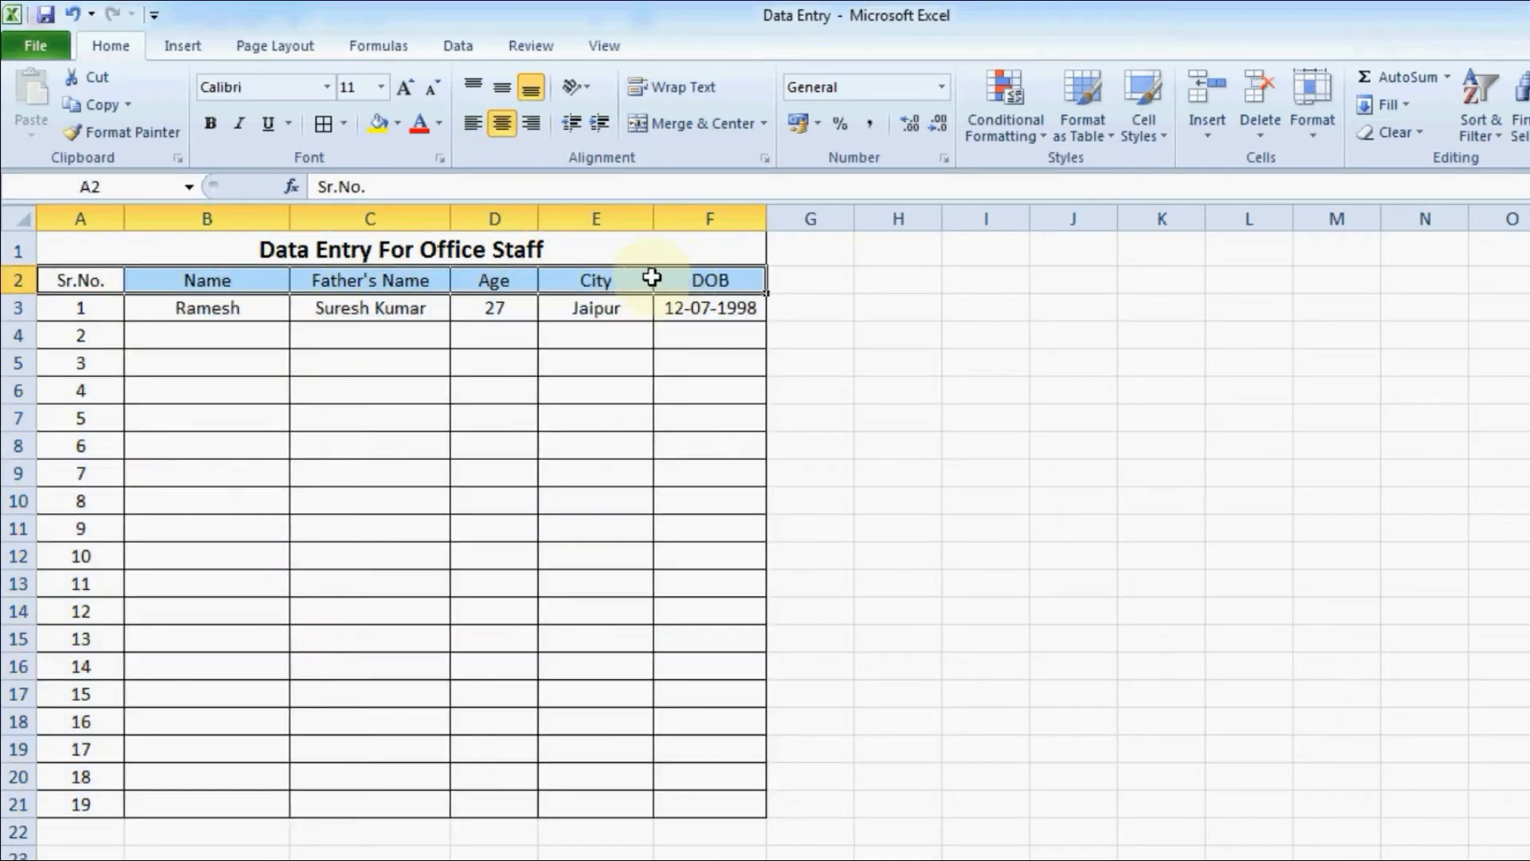
click(211, 124)
click(207, 415)
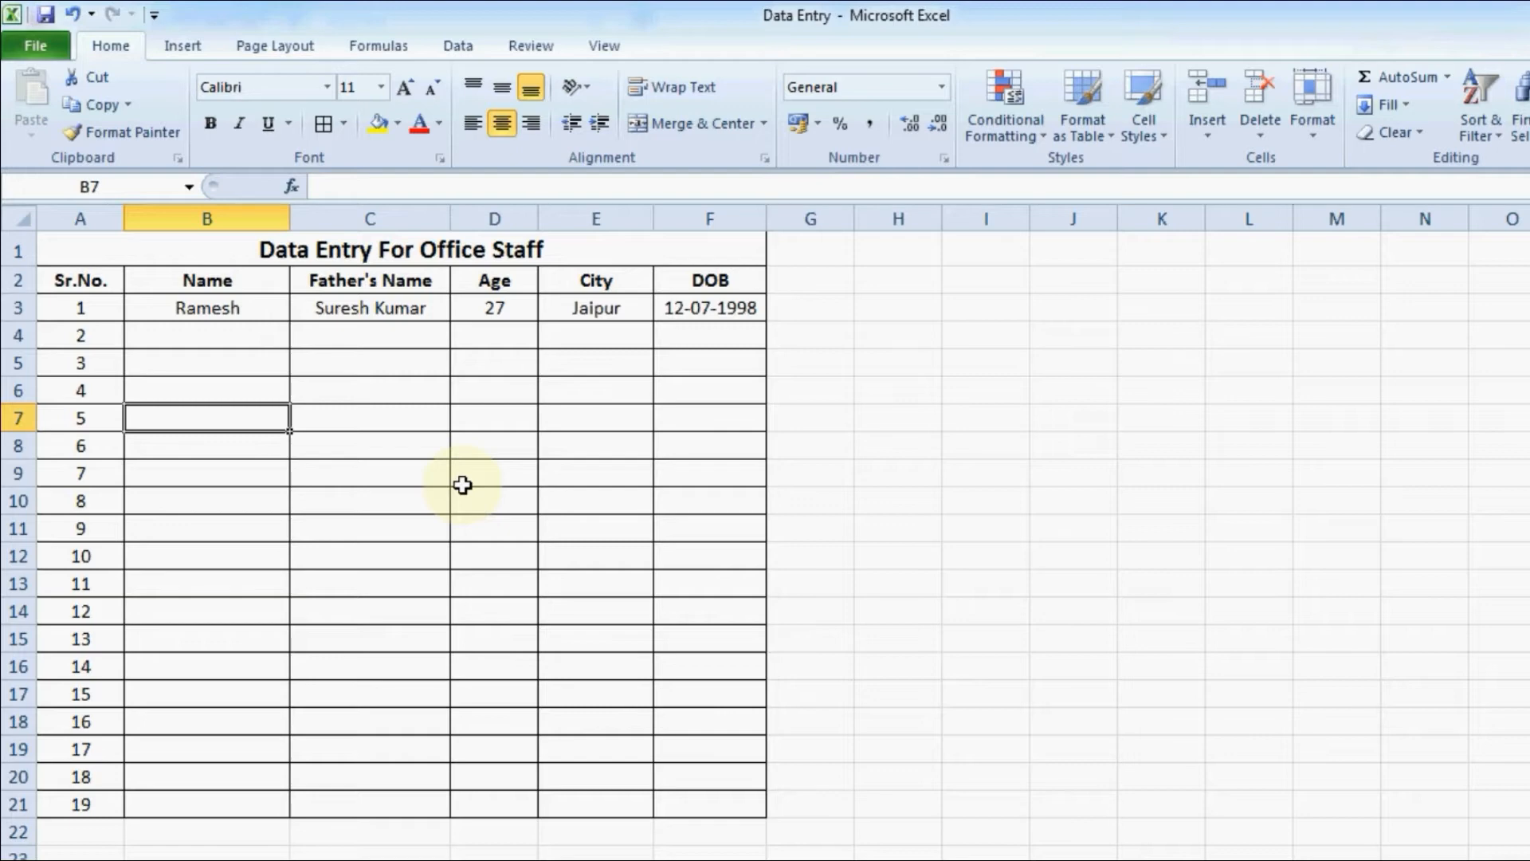
click(389, 366)
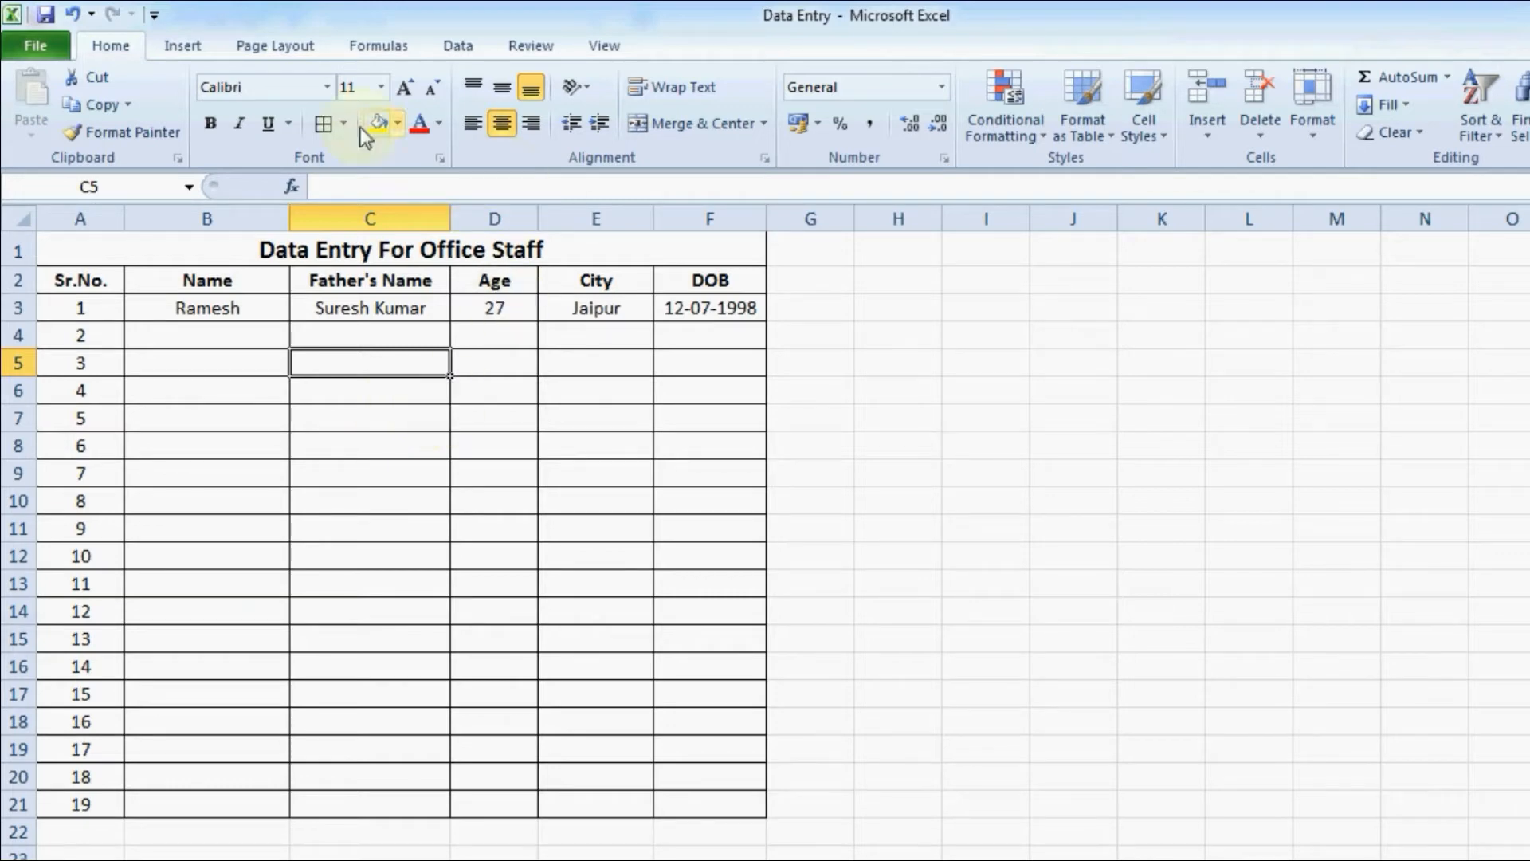
Add the Form command from Commands Not in the Ribbon to the Quick Access Toolbar for all documents
click(46, 43)
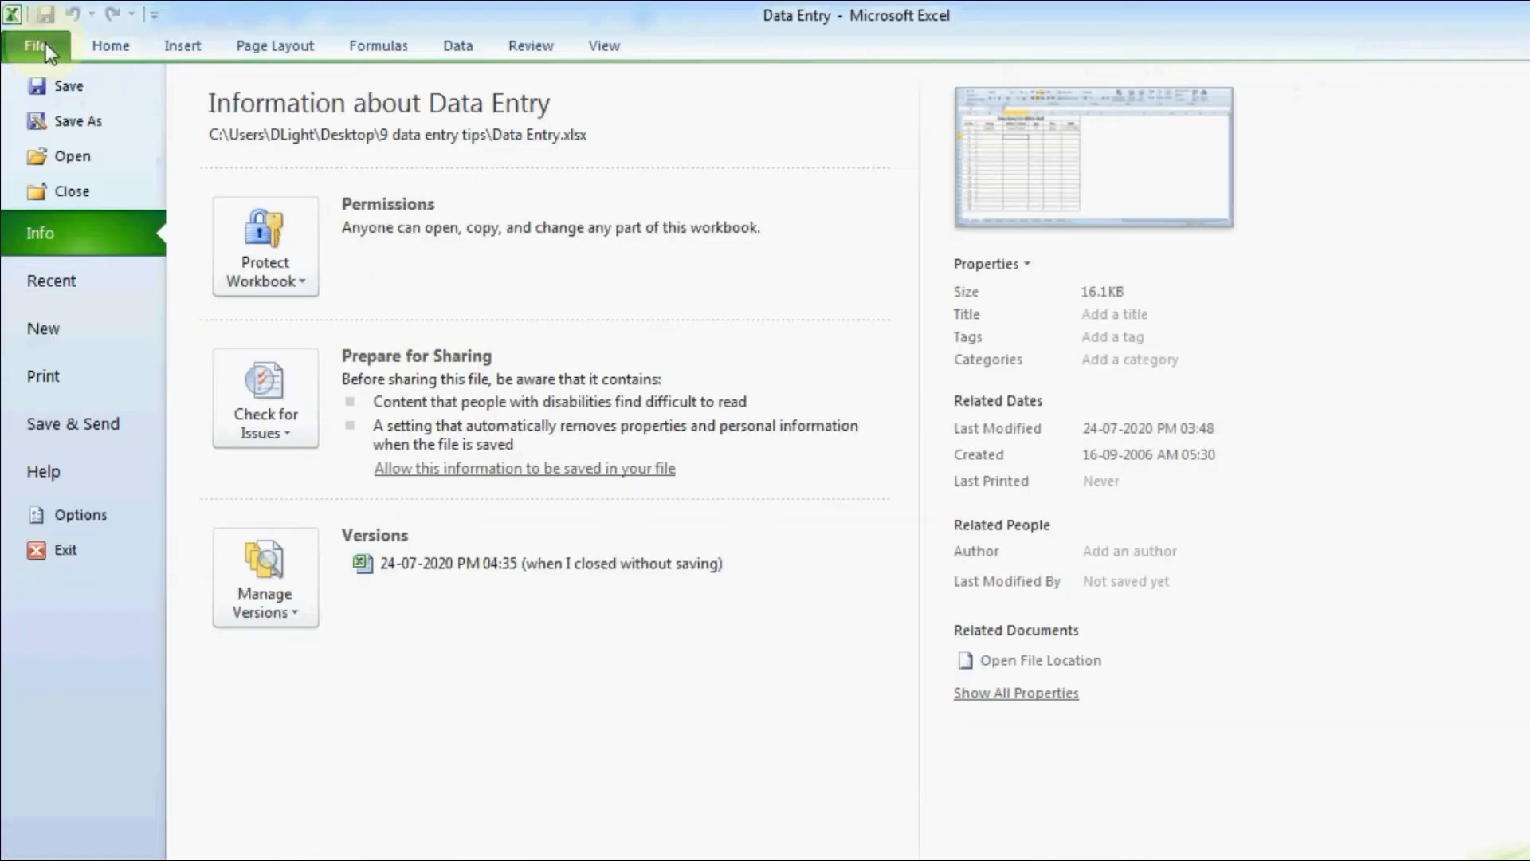
click(129, 520)
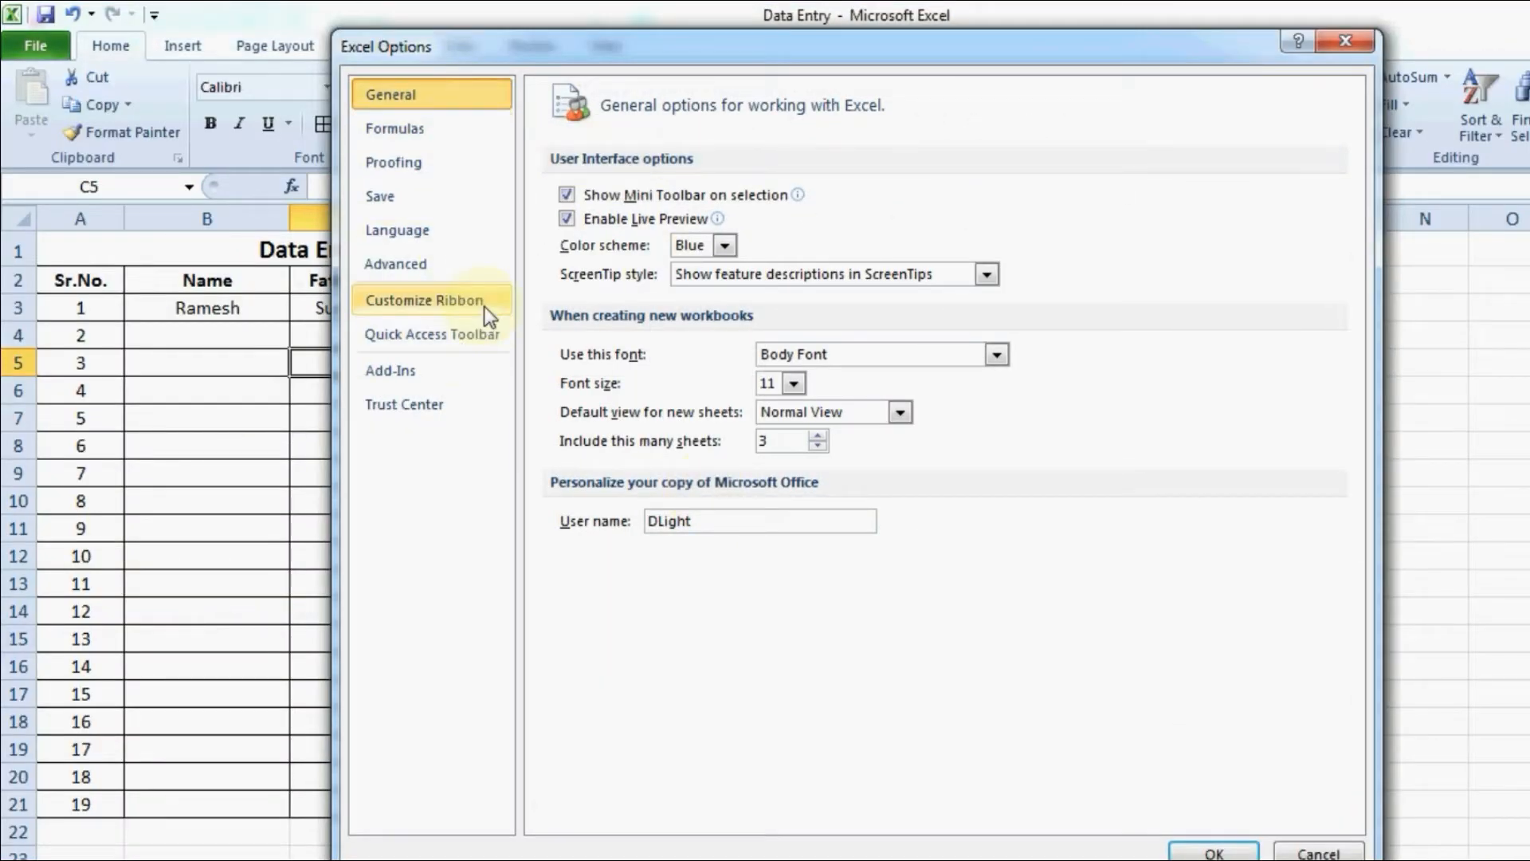
click(477, 336)
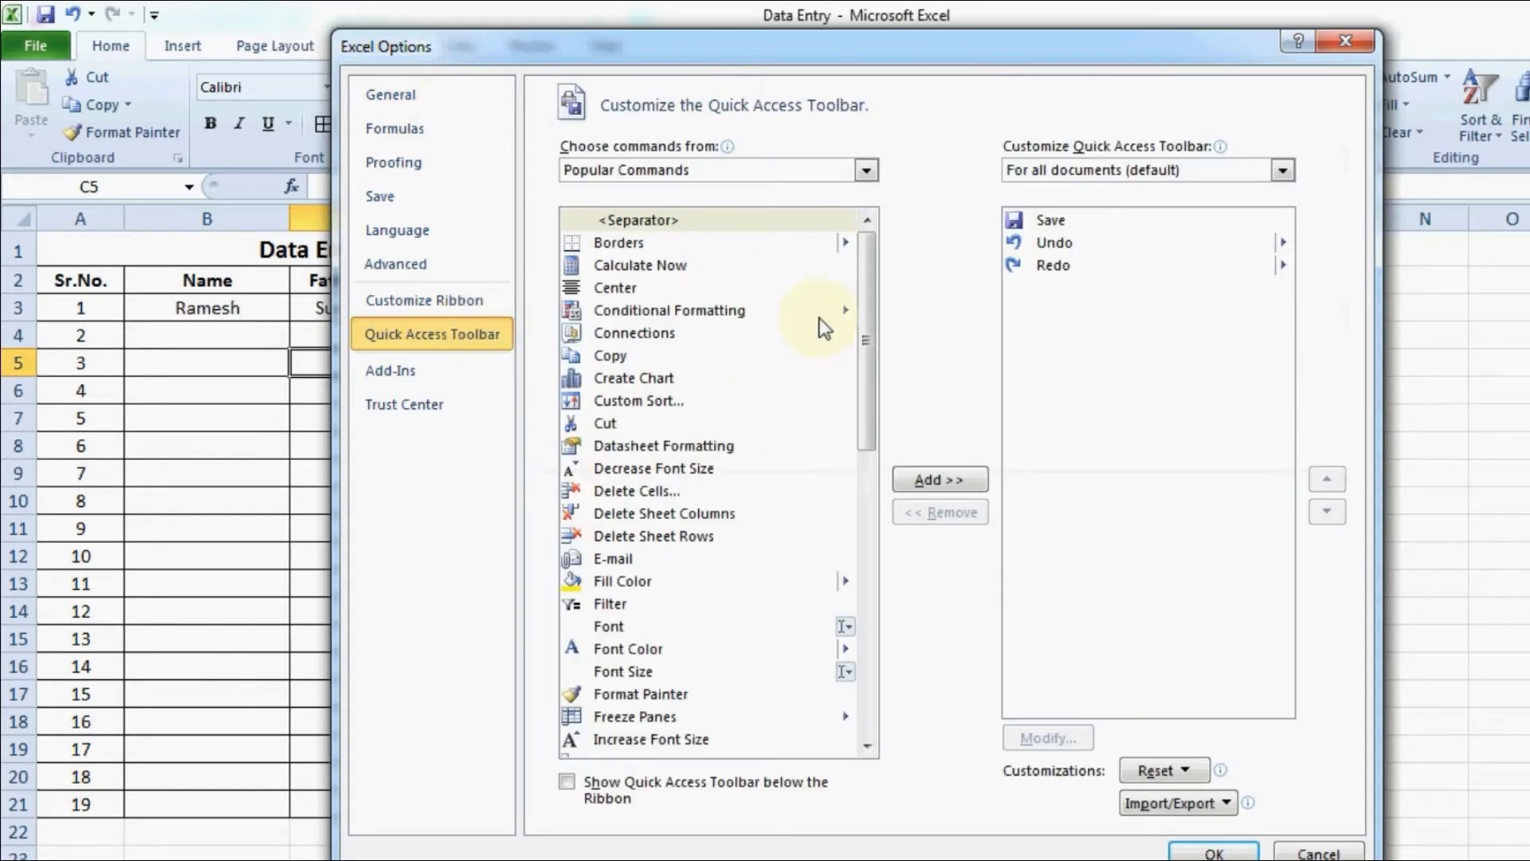
click(866, 171)
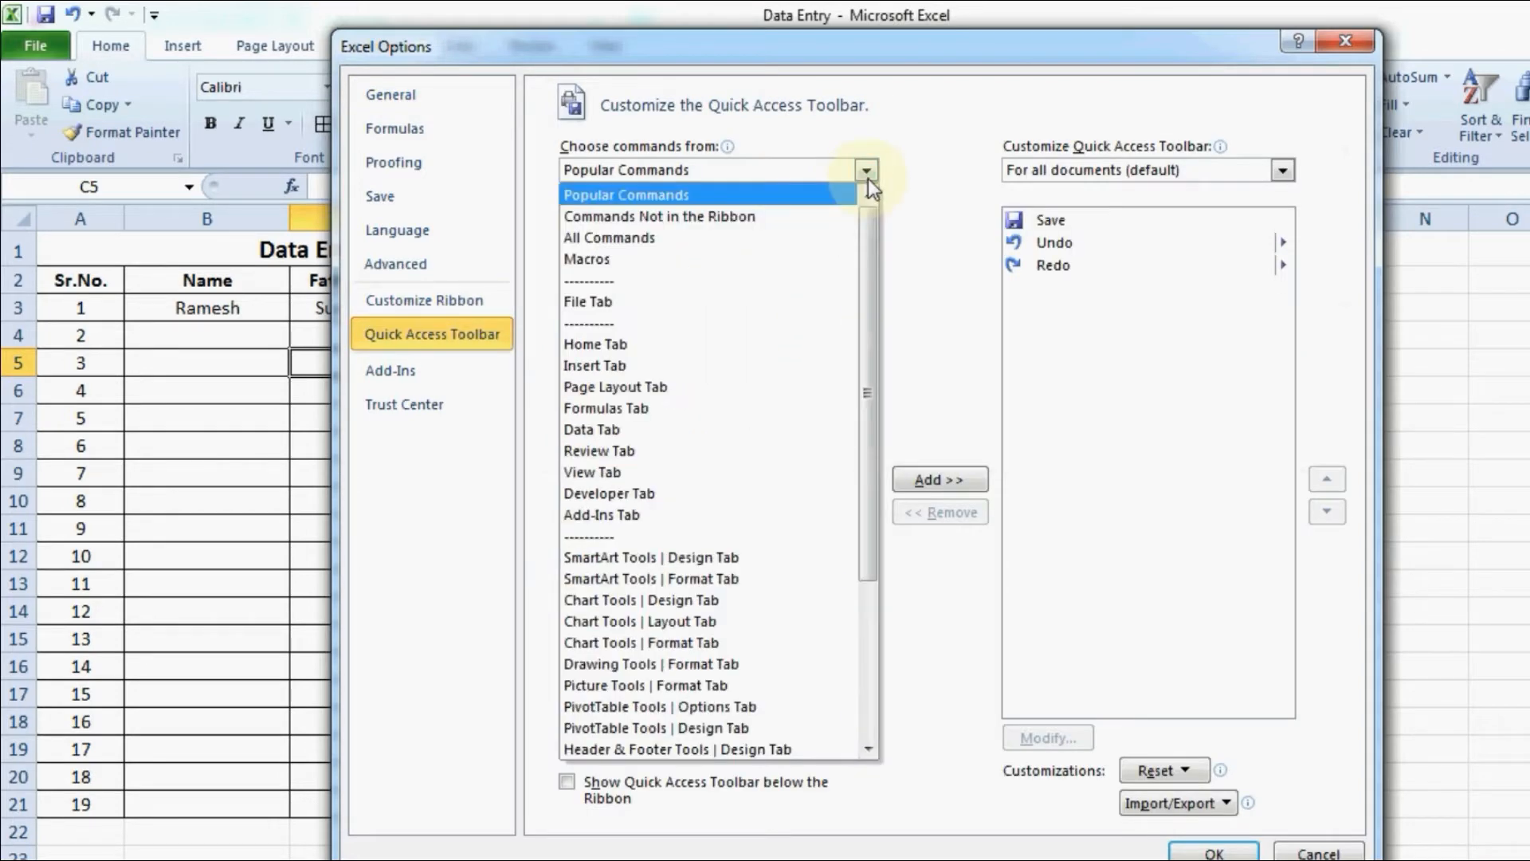
click(773, 219)
drag(863, 275, 868, 391)
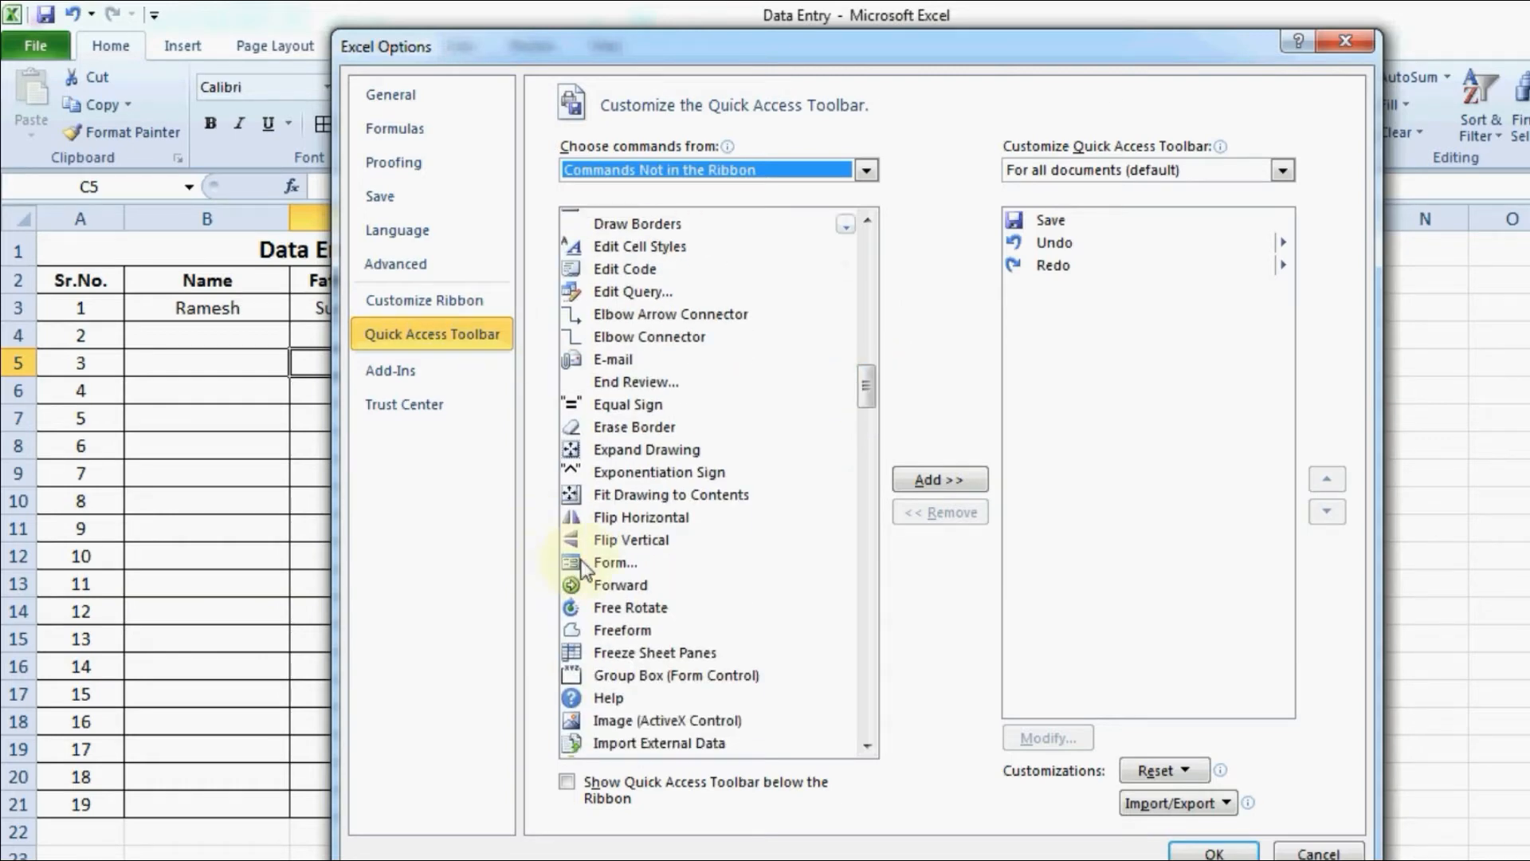
click(672, 561)
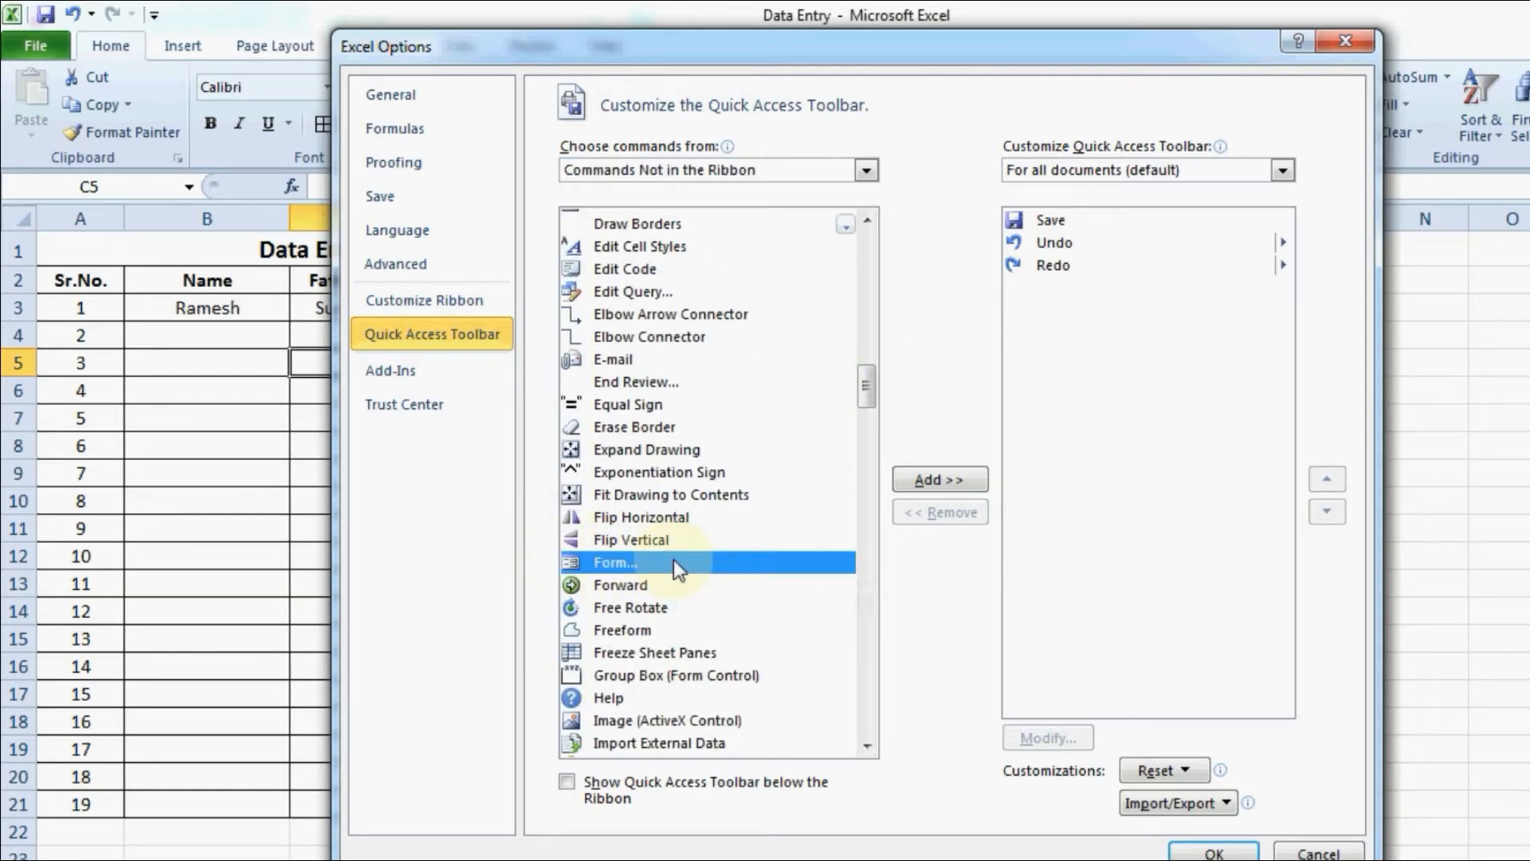
click(958, 487)
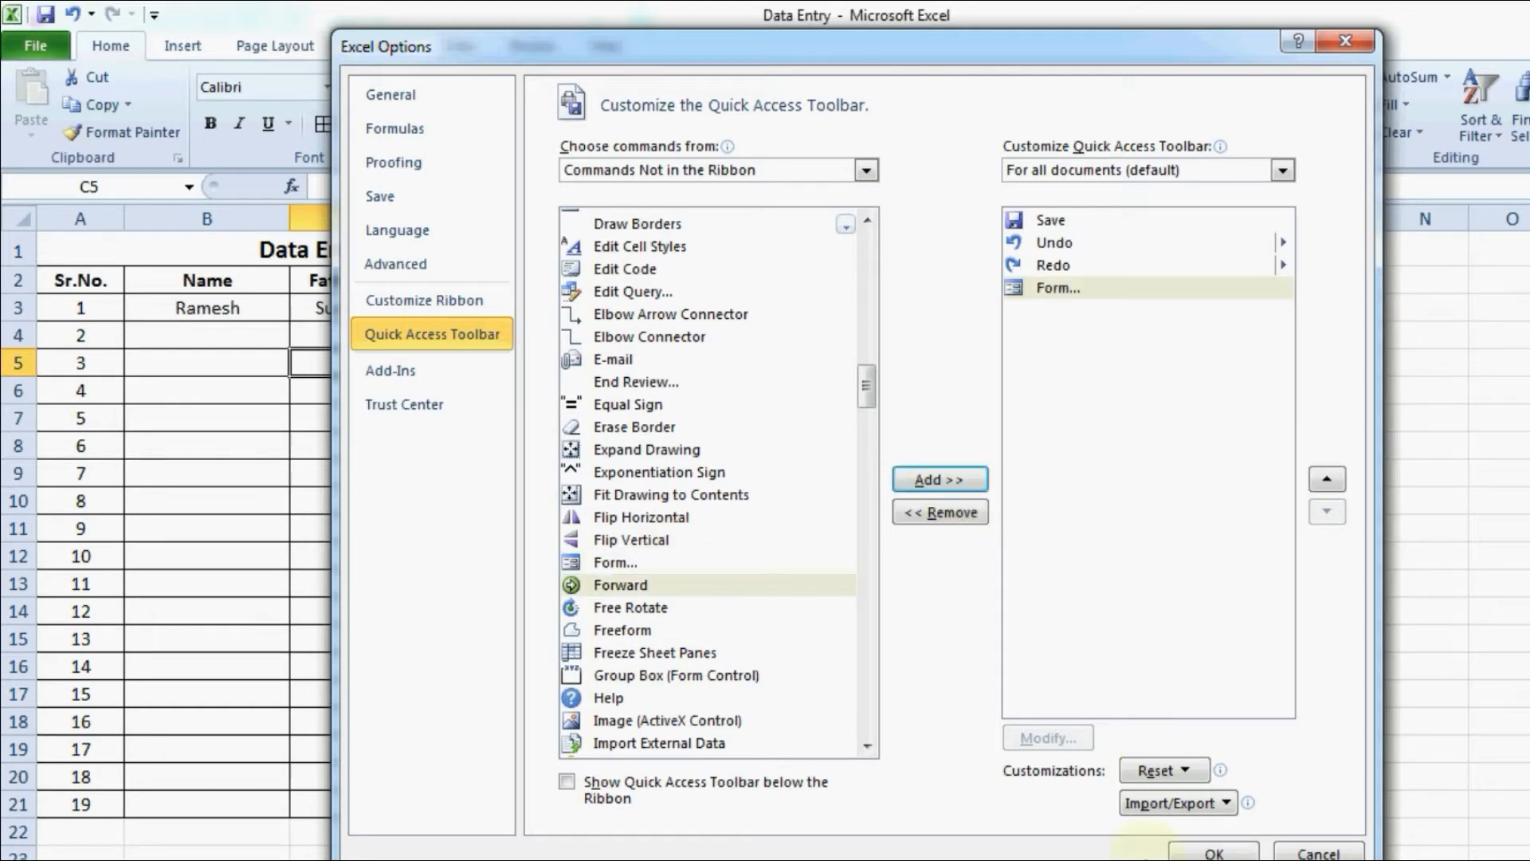
click(1213, 854)
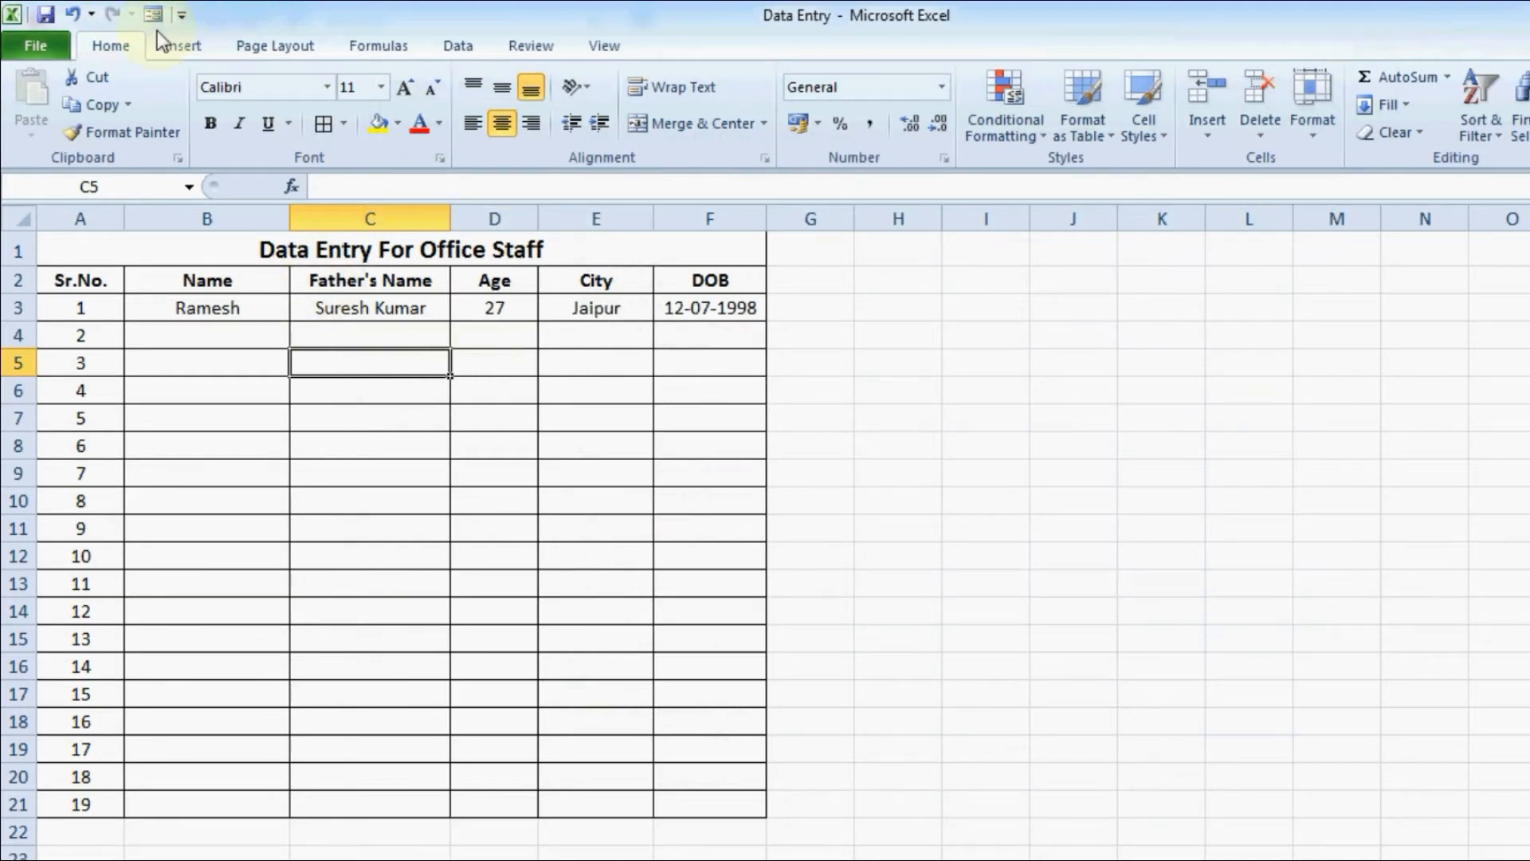
Clear the first staff record from row 3 and open a data form using the headers in B2:F2 as labels
key(ctrl+z)
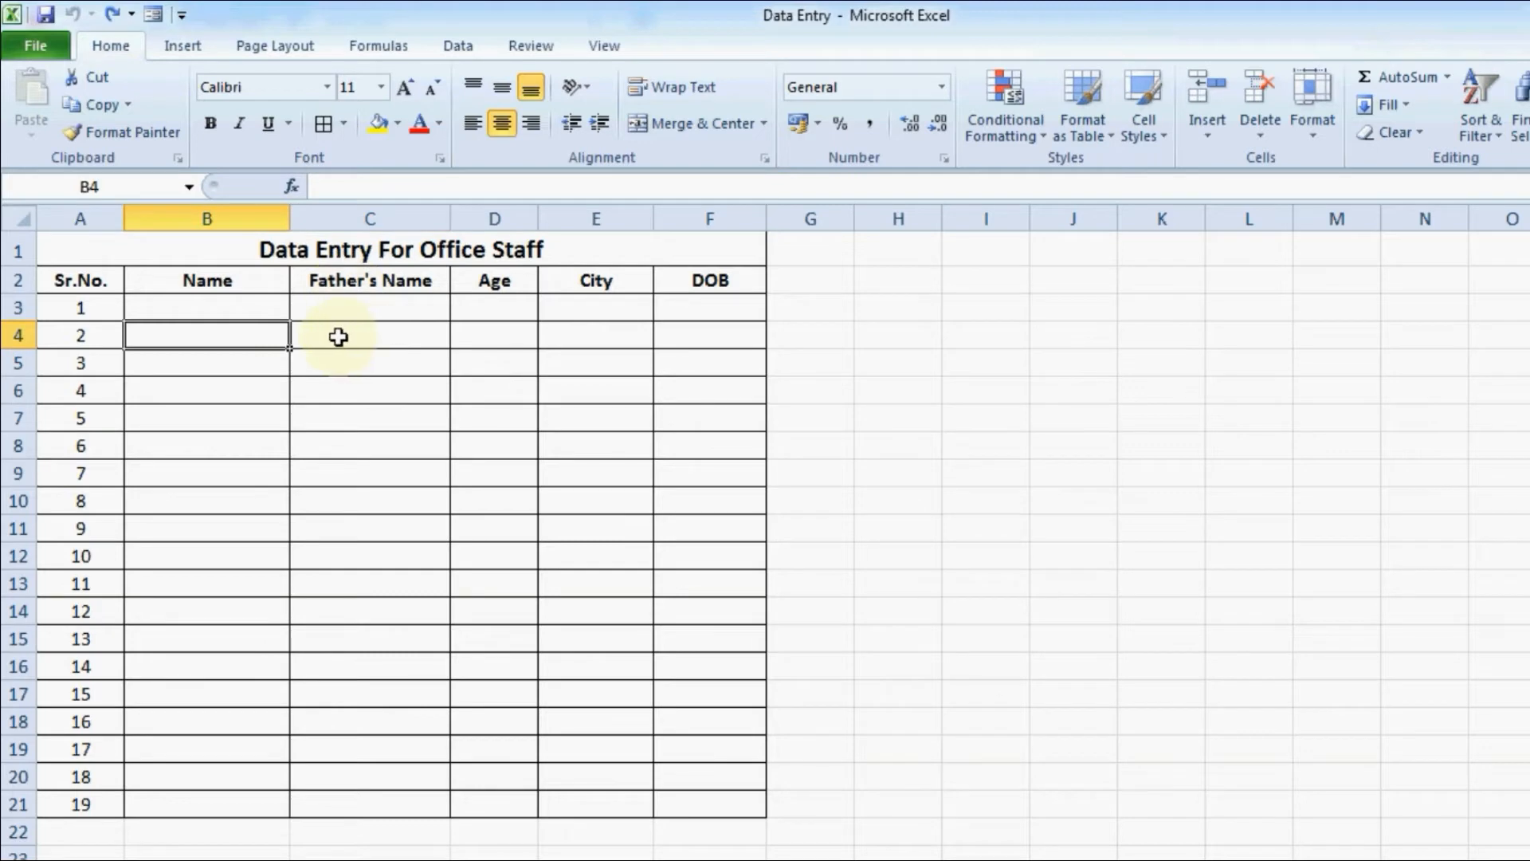
drag(156, 287, 737, 281)
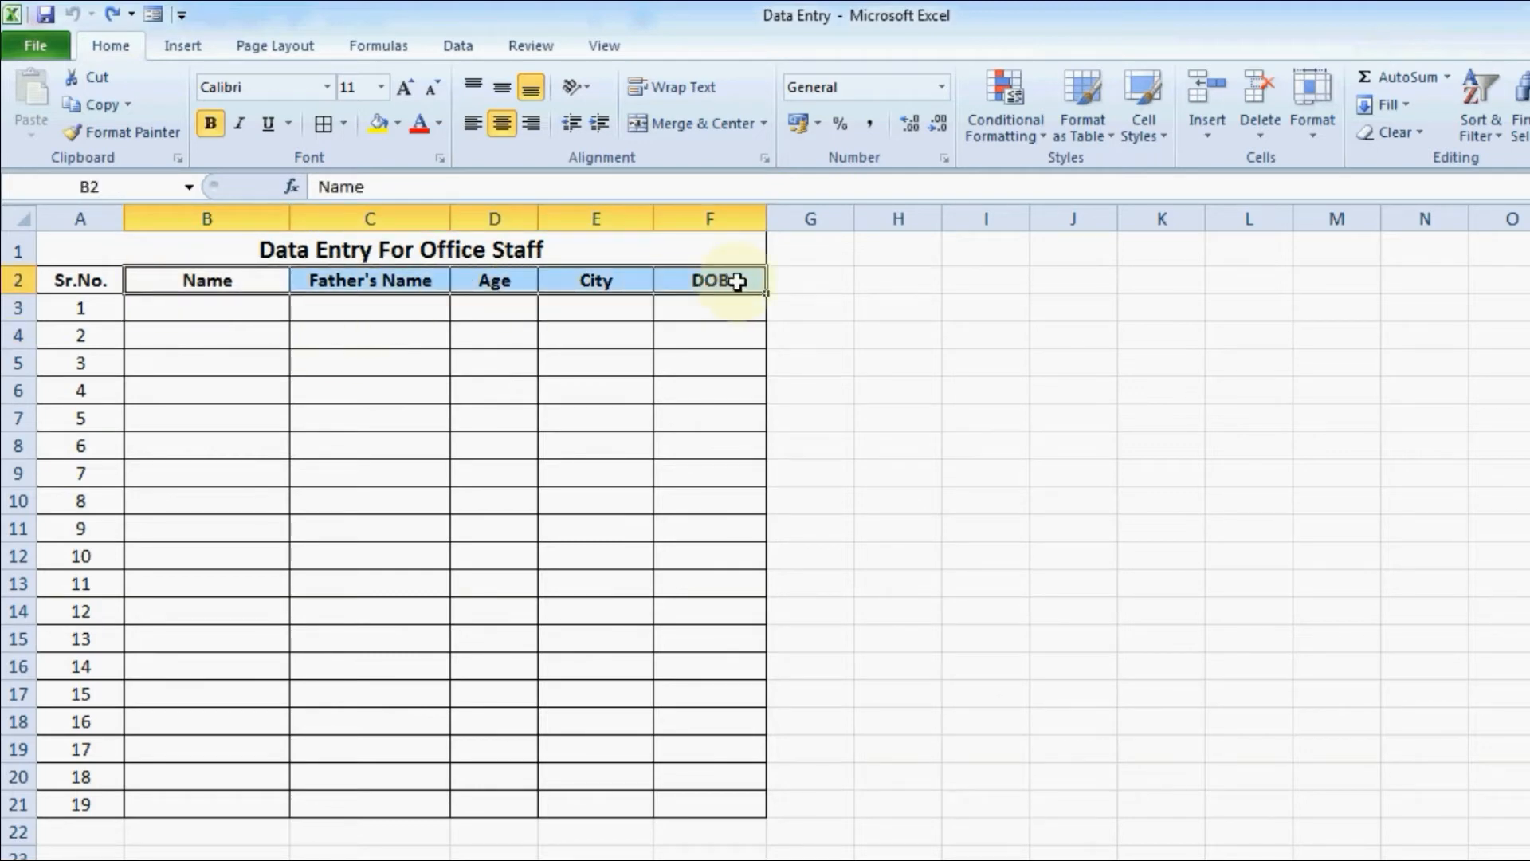
click(160, 17)
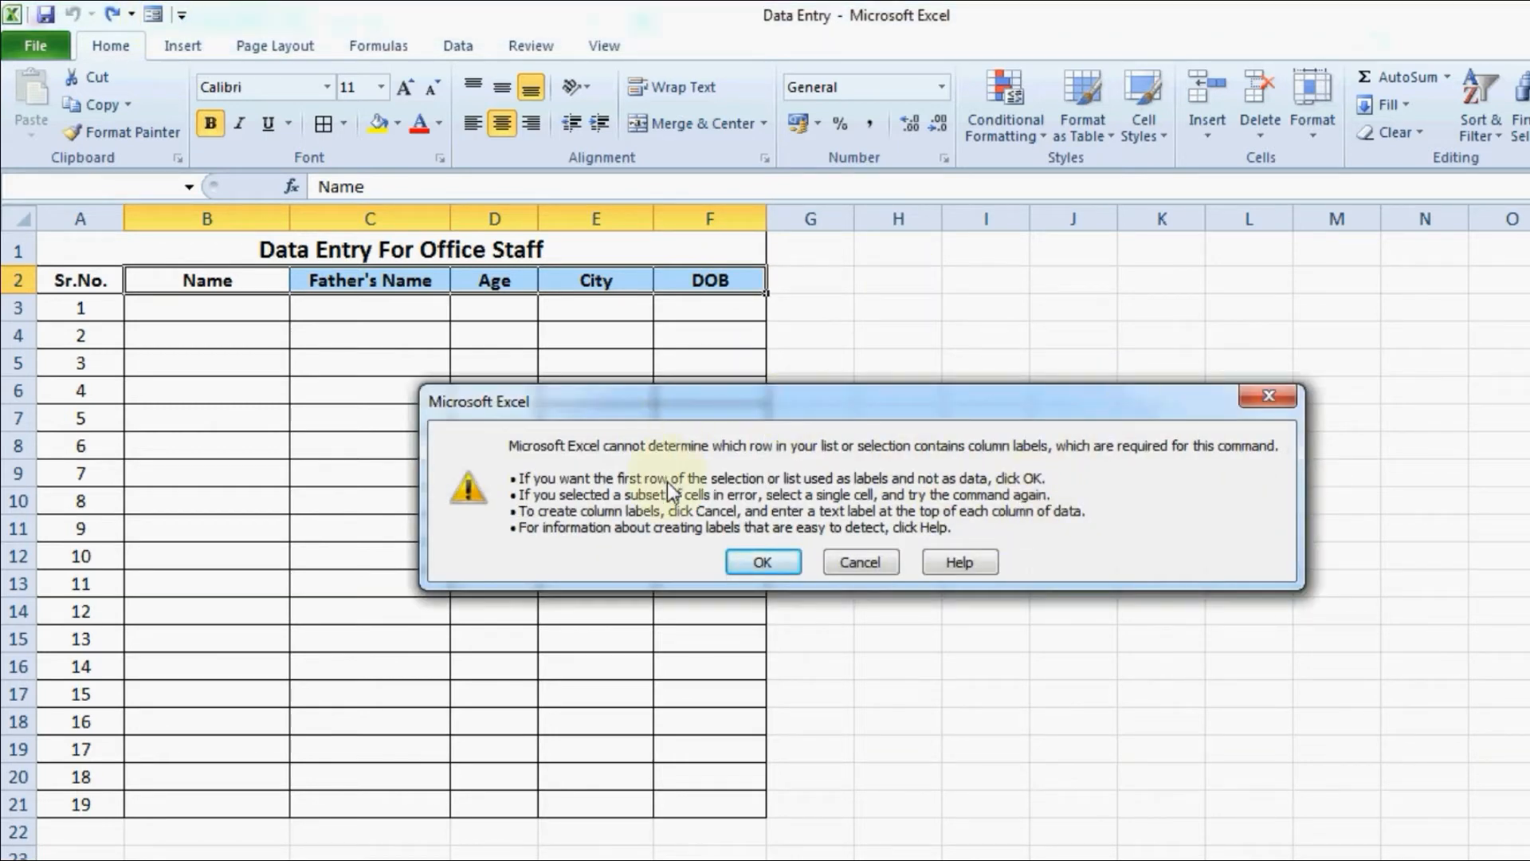
click(727, 561)
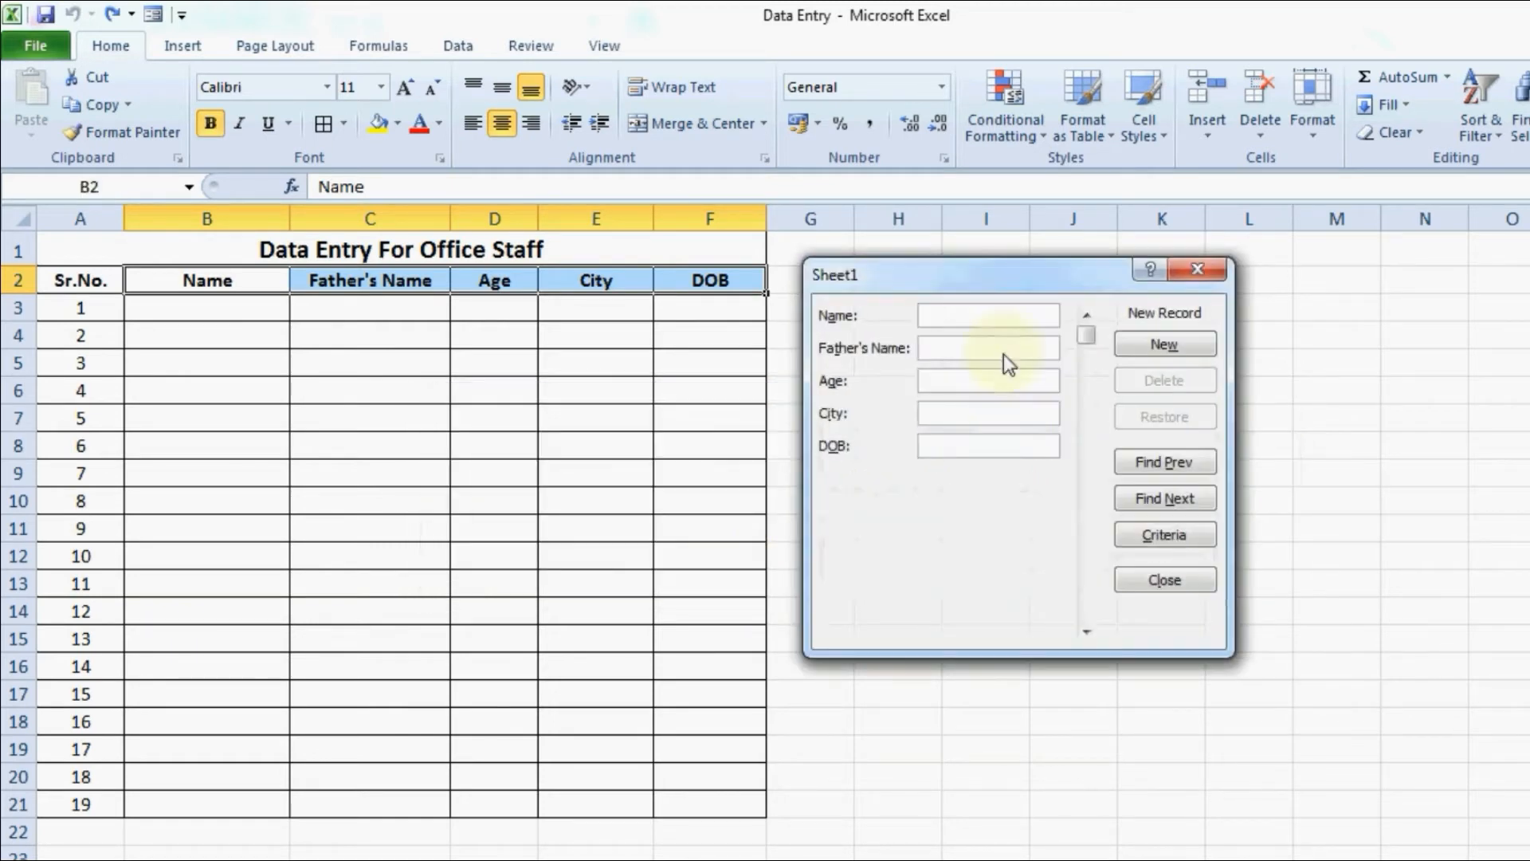
drag(970, 290, 773, 282)
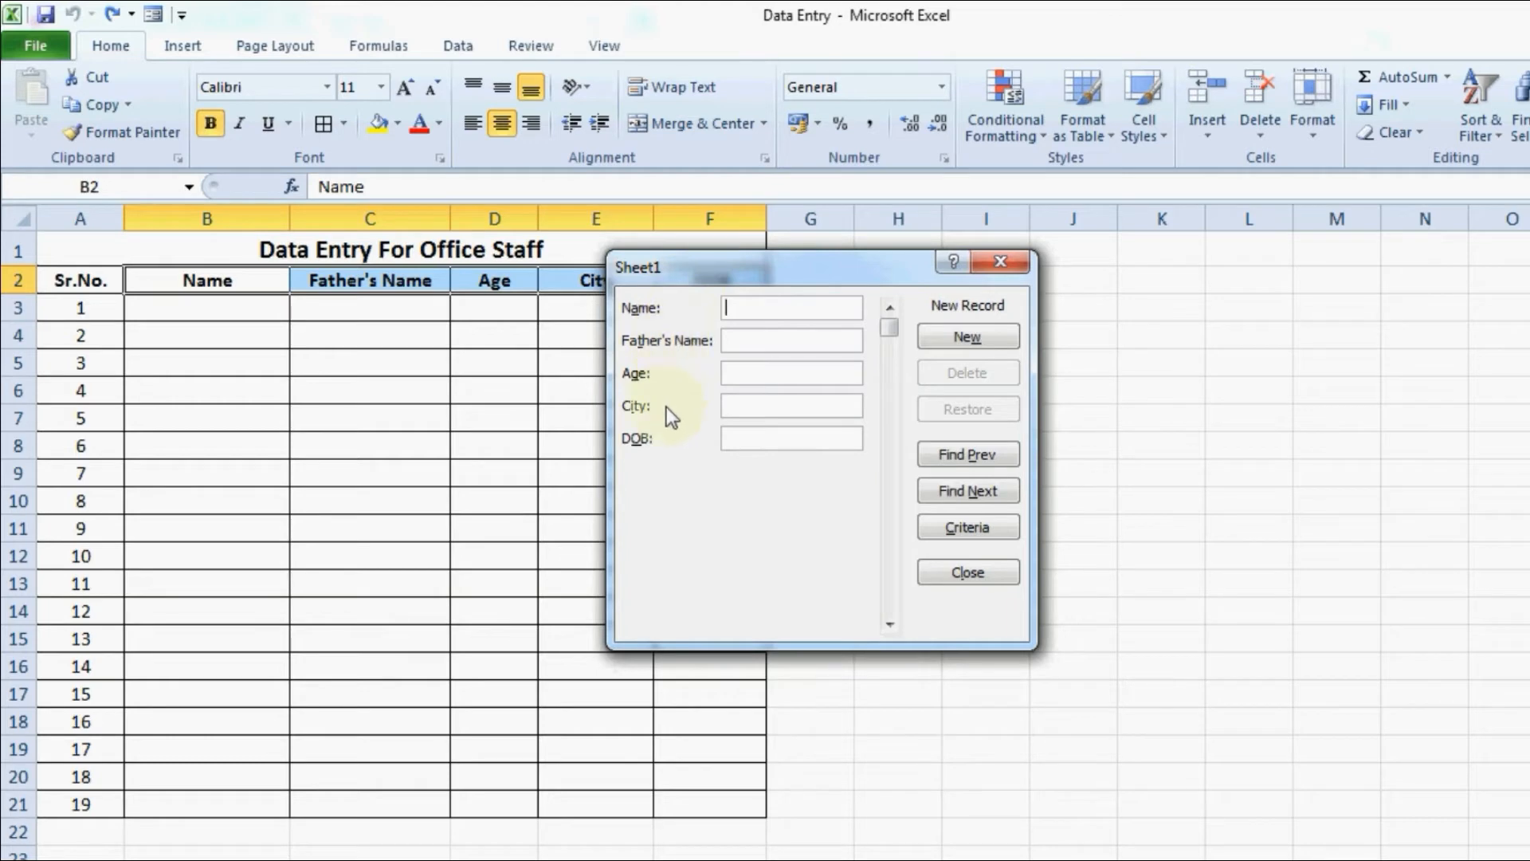
drag(858, 257, 1001, 275)
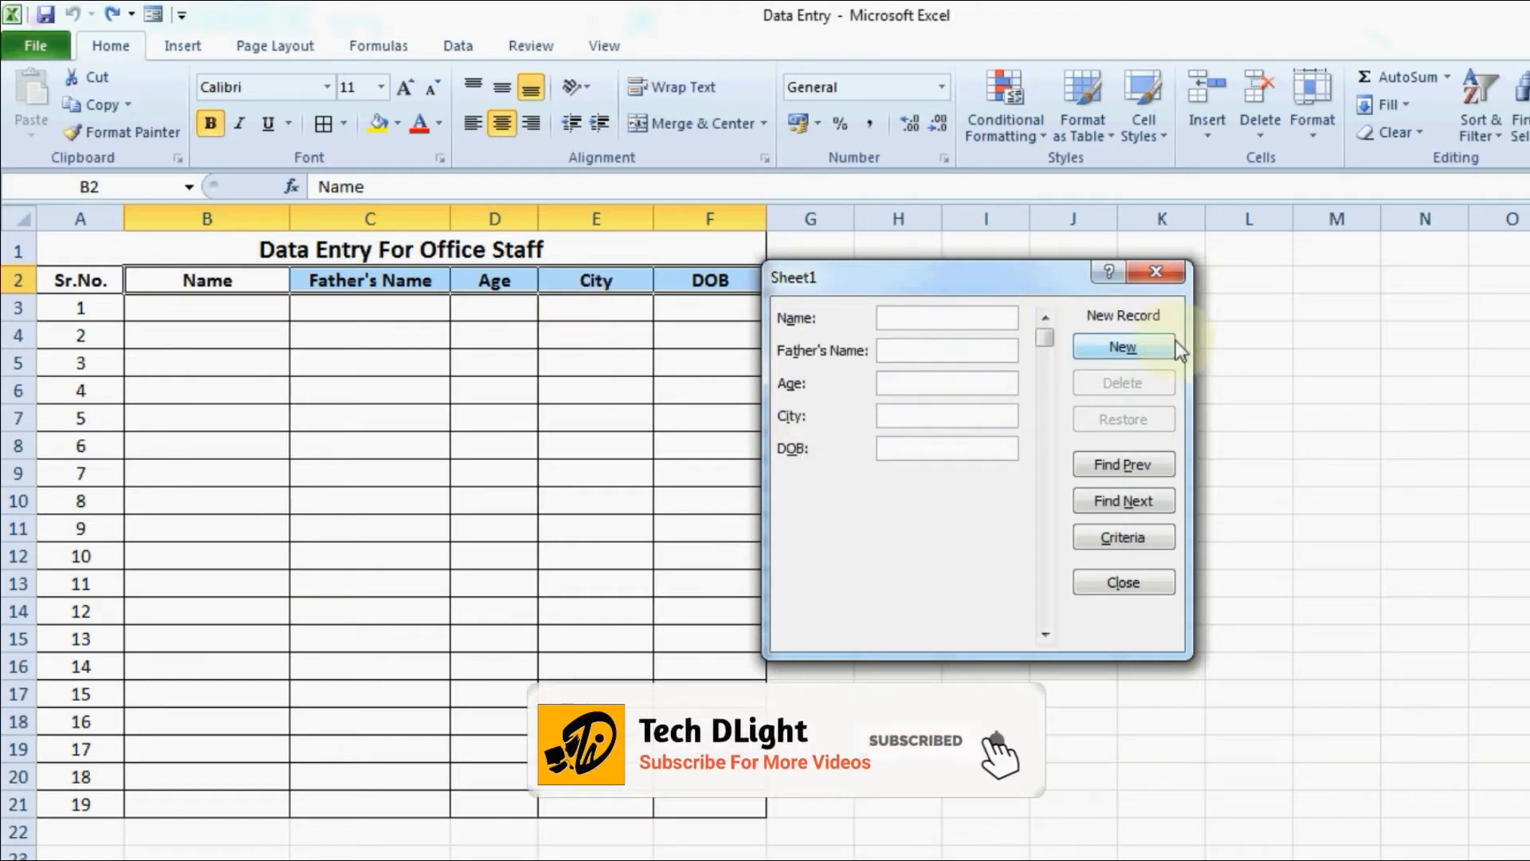
Fill in the first staff member's name and the father's full name in the data form
text(ramesh)
key(Tab)
text(suresh kUma)
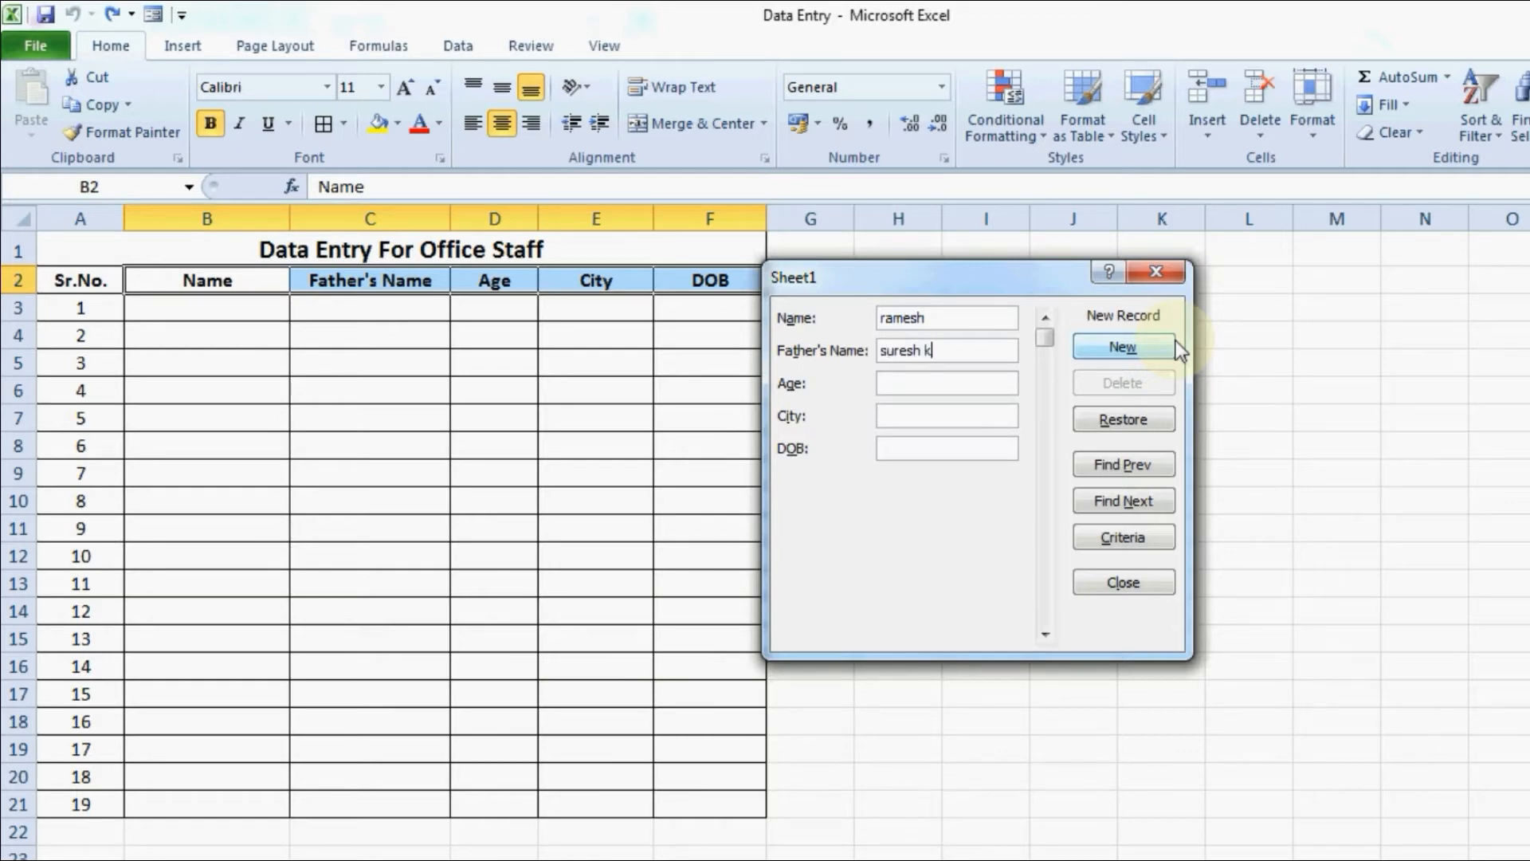
key(BackSpace)
key(BackSpace)
key(BackSpace)
text(umar)
Complete the form record with age 24, city jaipur and the date of birth, and add it to the table
key(Tab)
text(24)
key(Tab)
text(jaipur)
key(Tab)
text(12-5-1997)
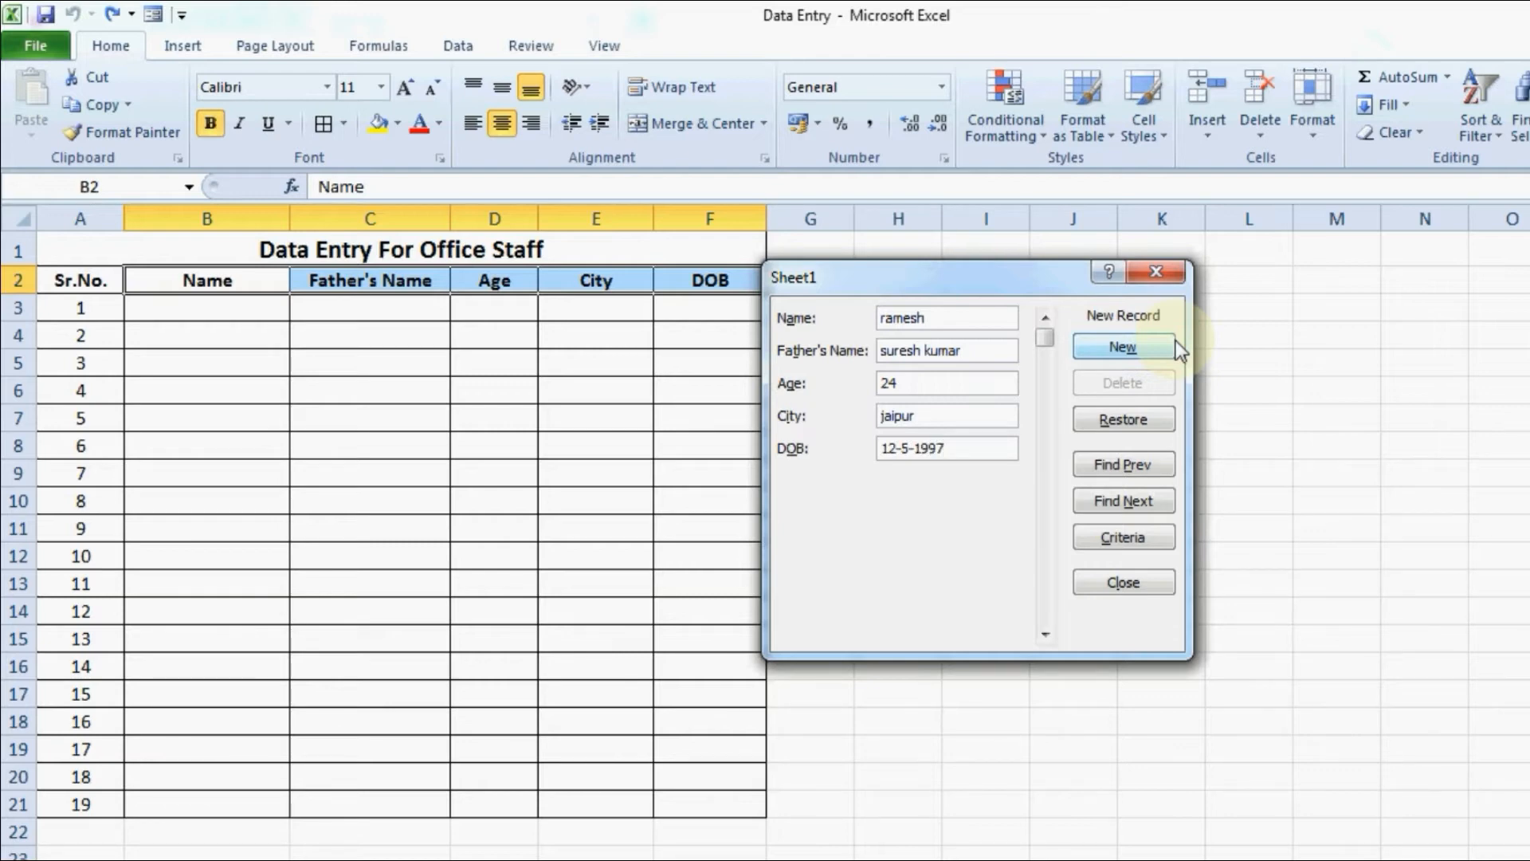
click(1136, 352)
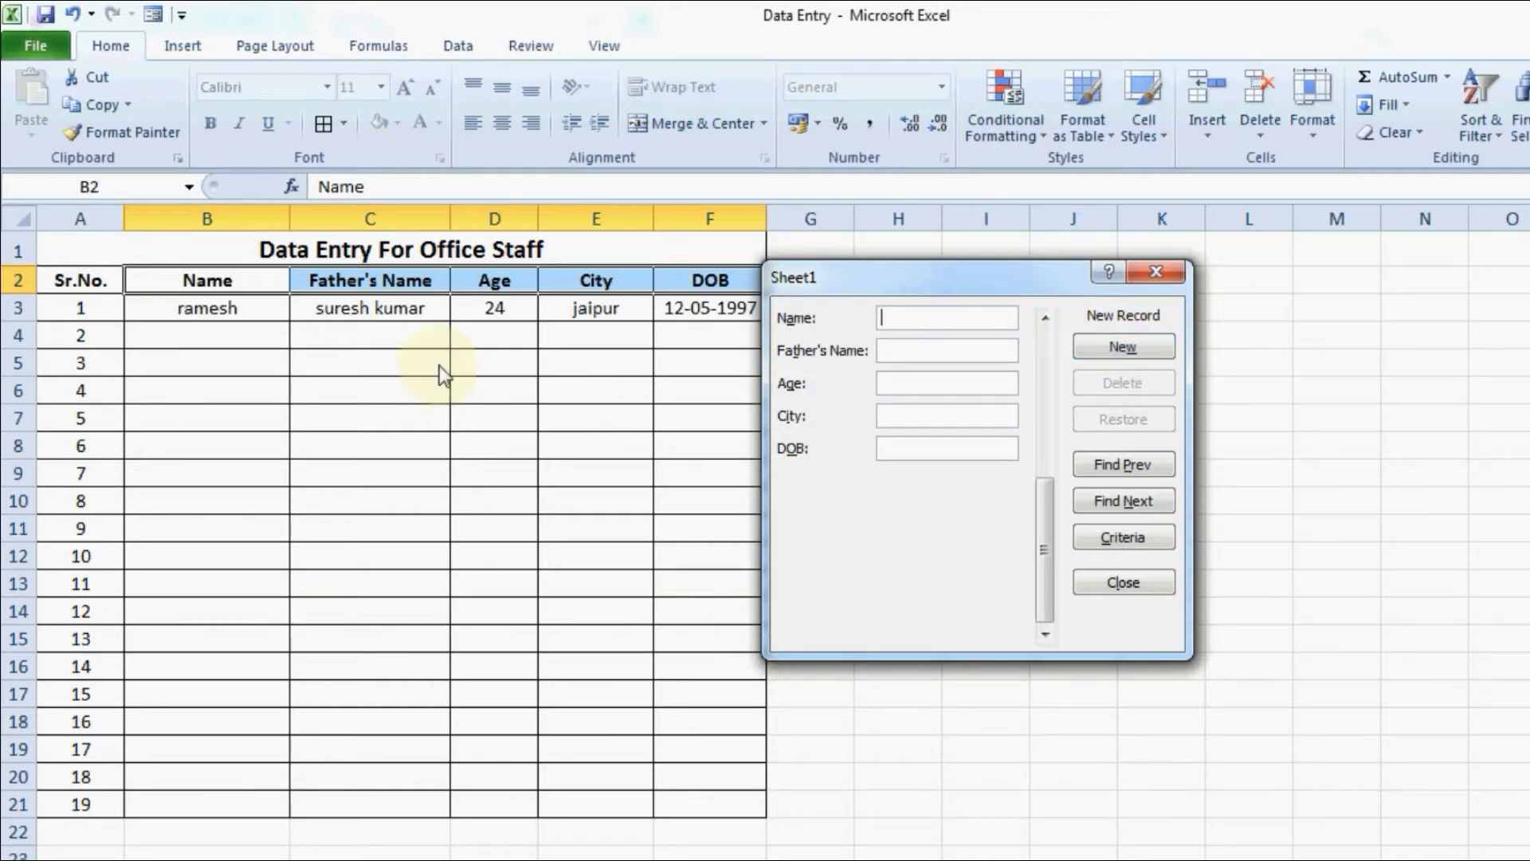
Add a second form record with name, father's name, age 24, city KOTA and date of birth, and close the form
text(rakesh)
key(Tab)
text(kishan kumar)
key(Tab)
text(24)
key(Tab)
text(KOTA)
key(Tab)
text(14-5-1998)
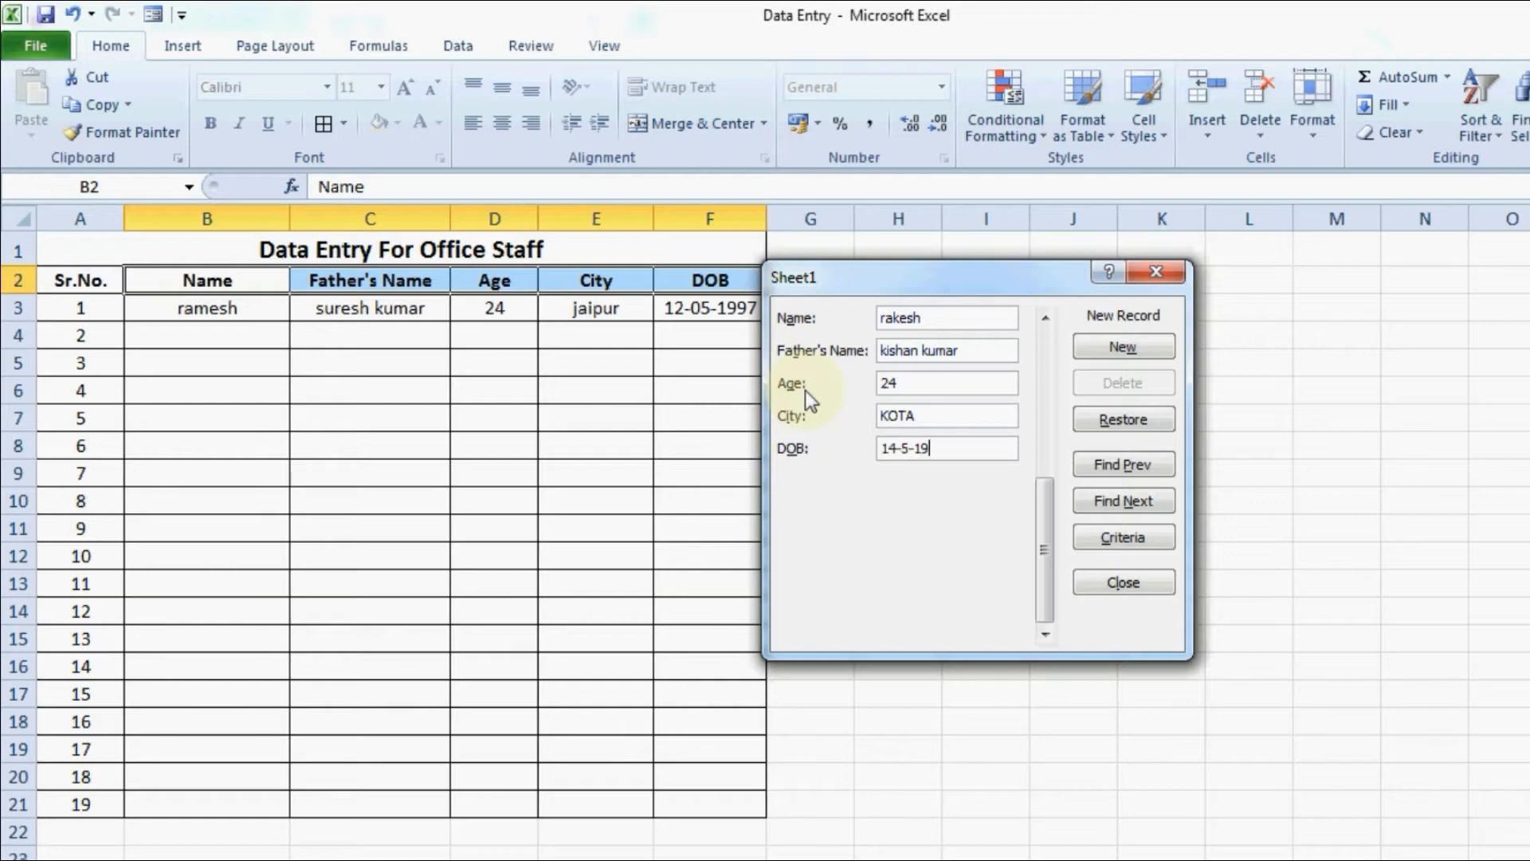
click(1090, 346)
drag(835, 290, 907, 295)
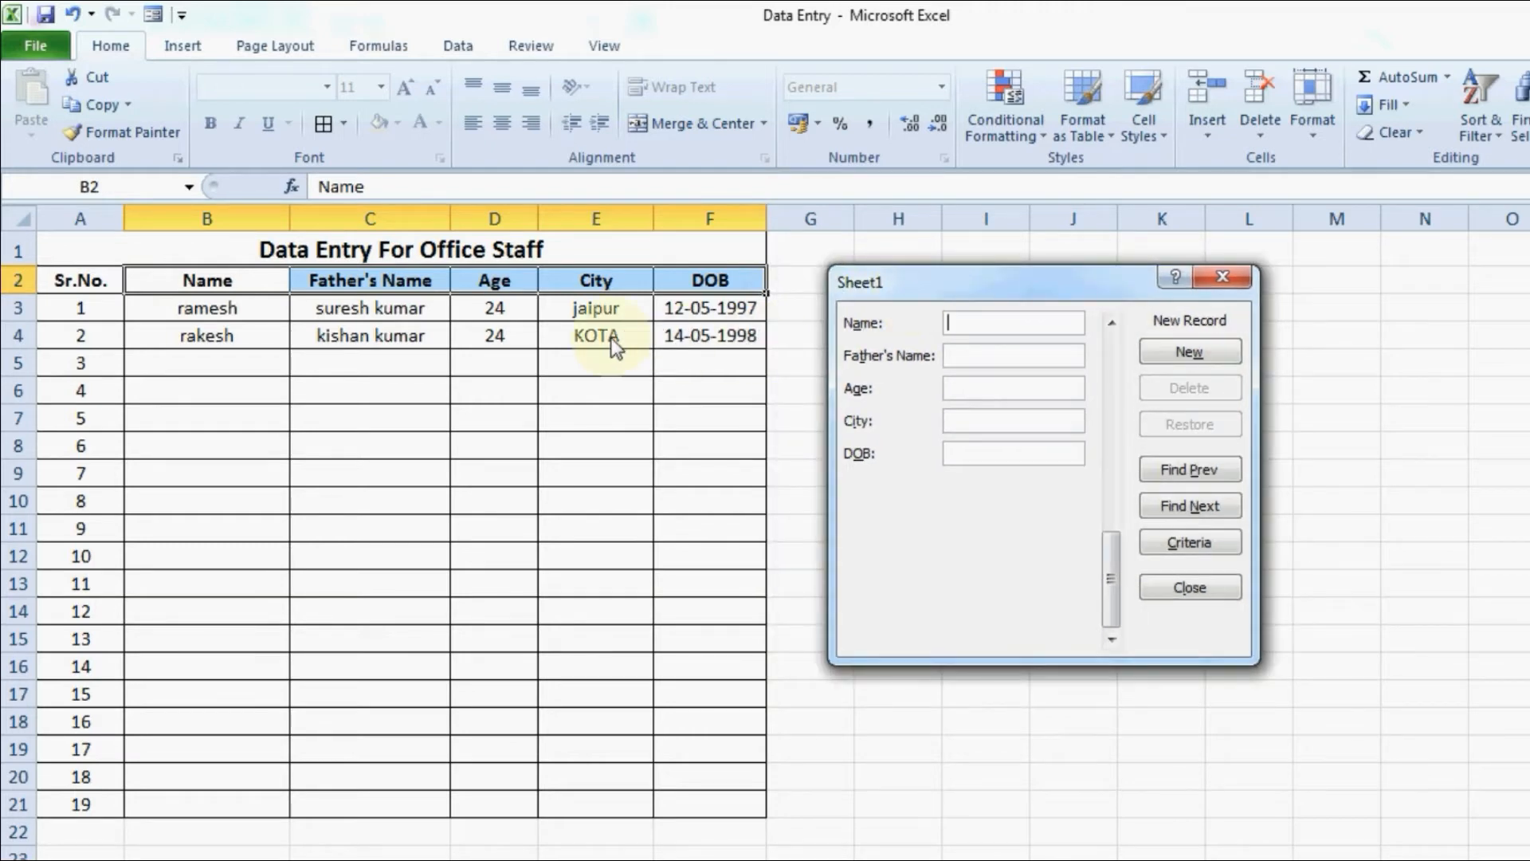
key(Escape)
click(753, 440)
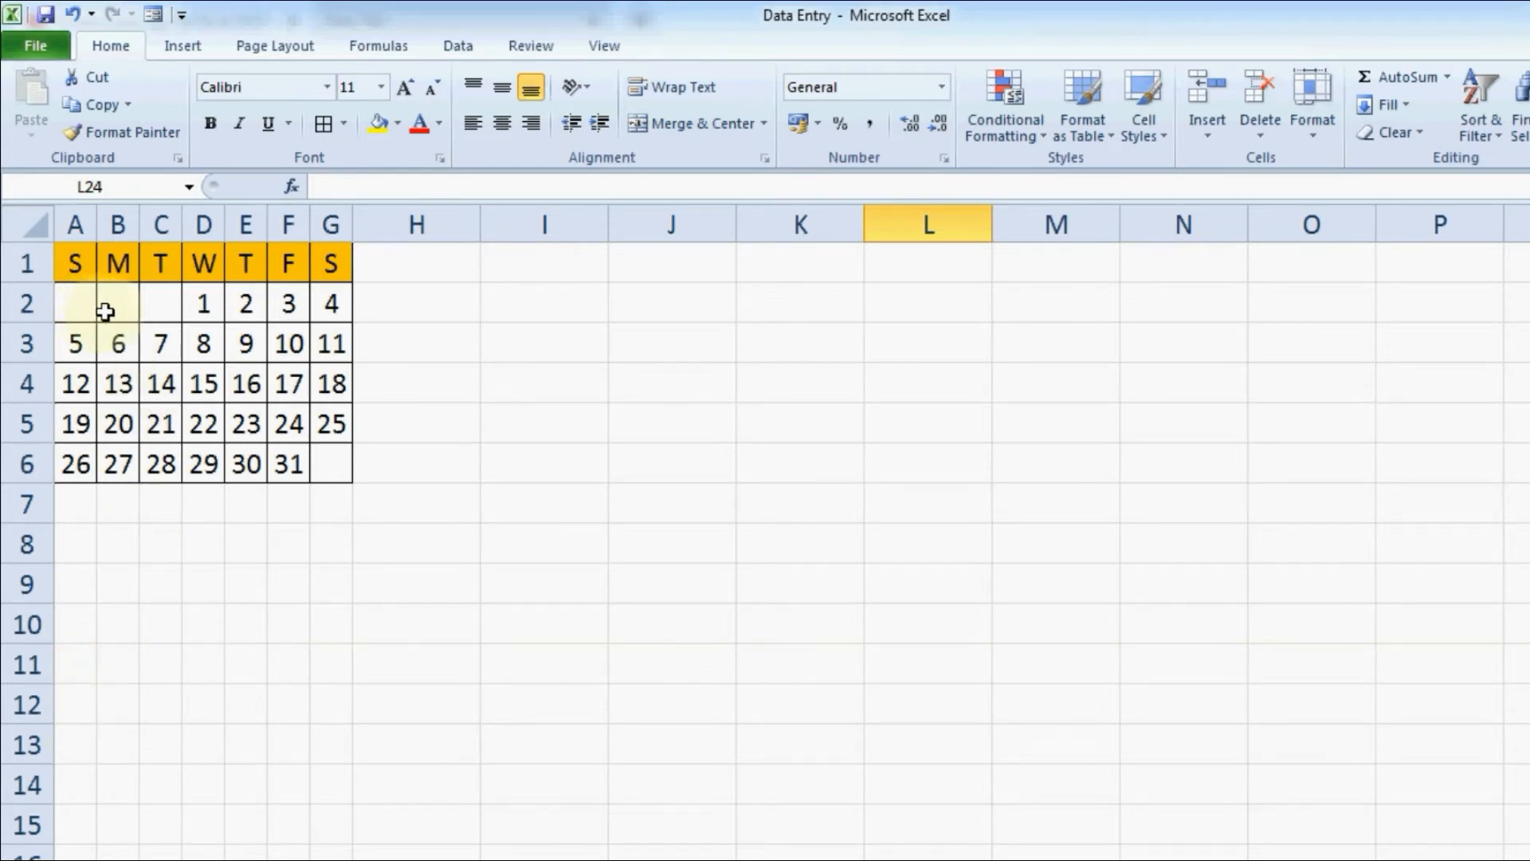
Copy the calendar in A1:G6 and paste it transposed starting at A8 using Paste Special
drag(114, 573, 331, 743)
click(77, 546)
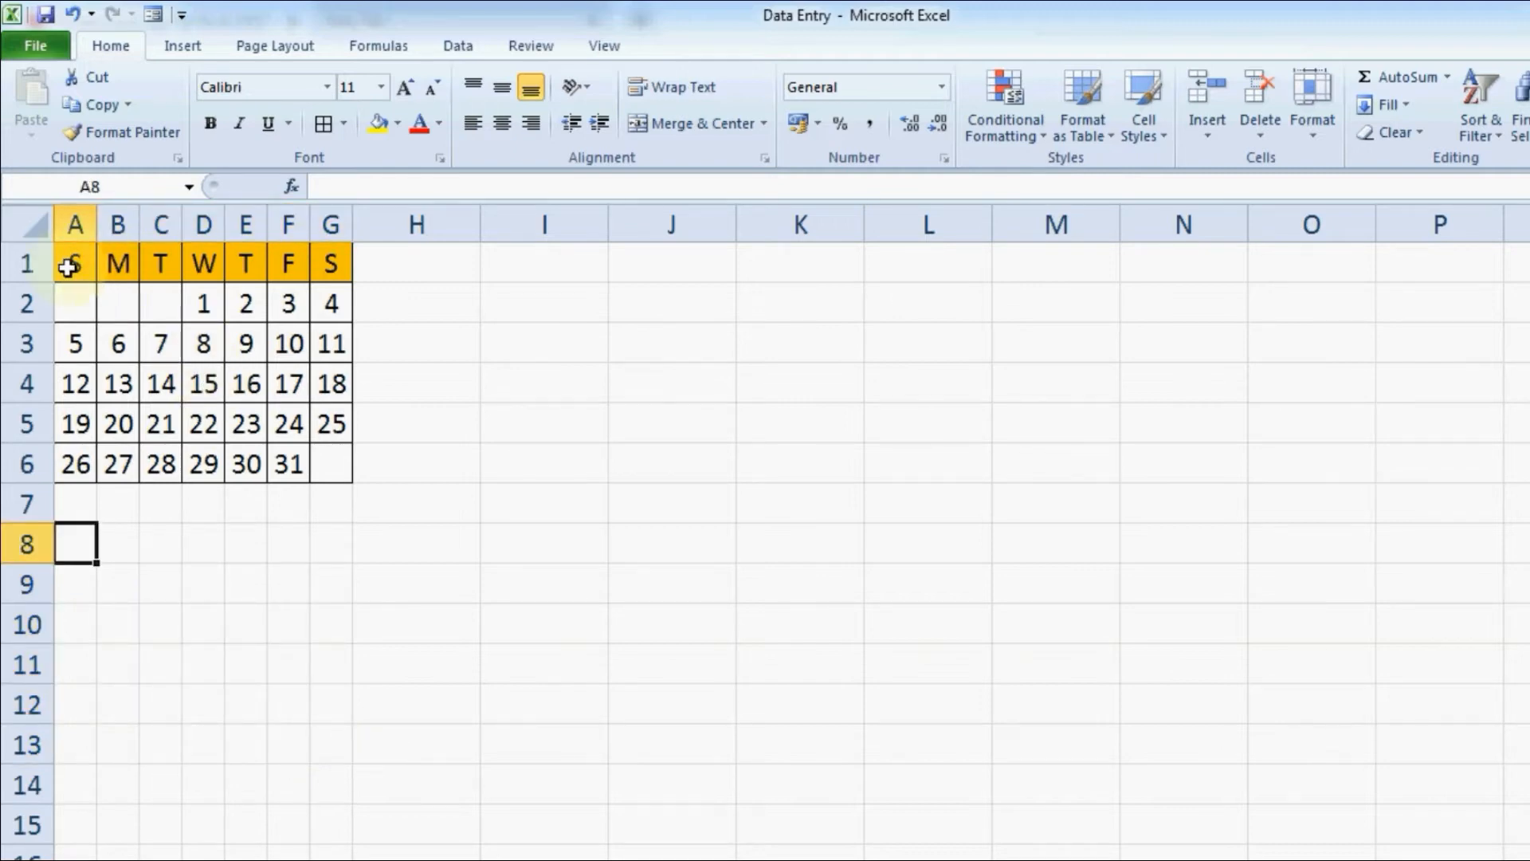
drag(72, 263, 327, 463)
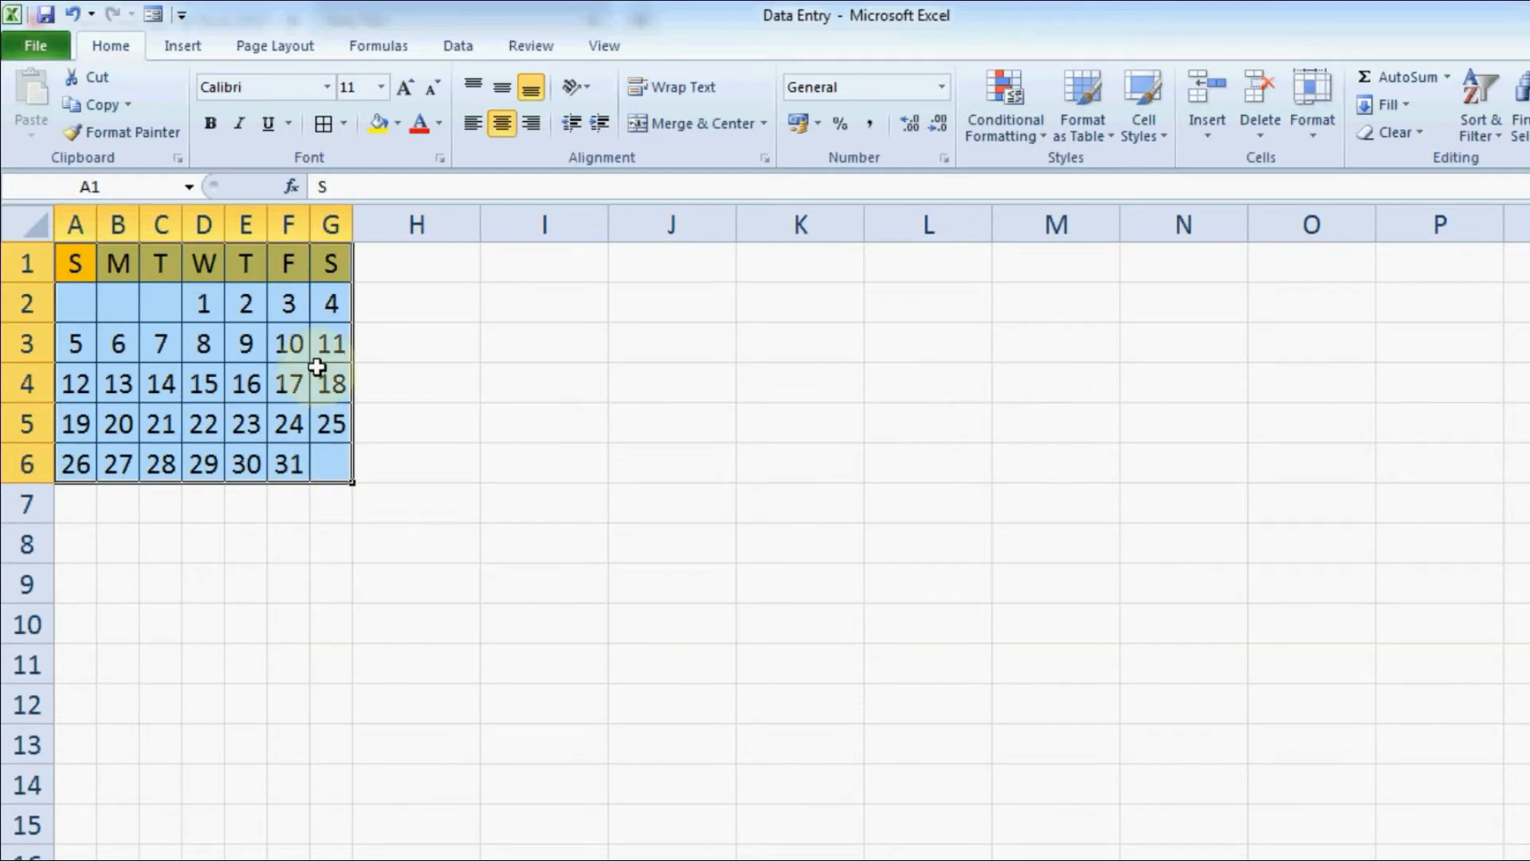
key(ctrl+c)
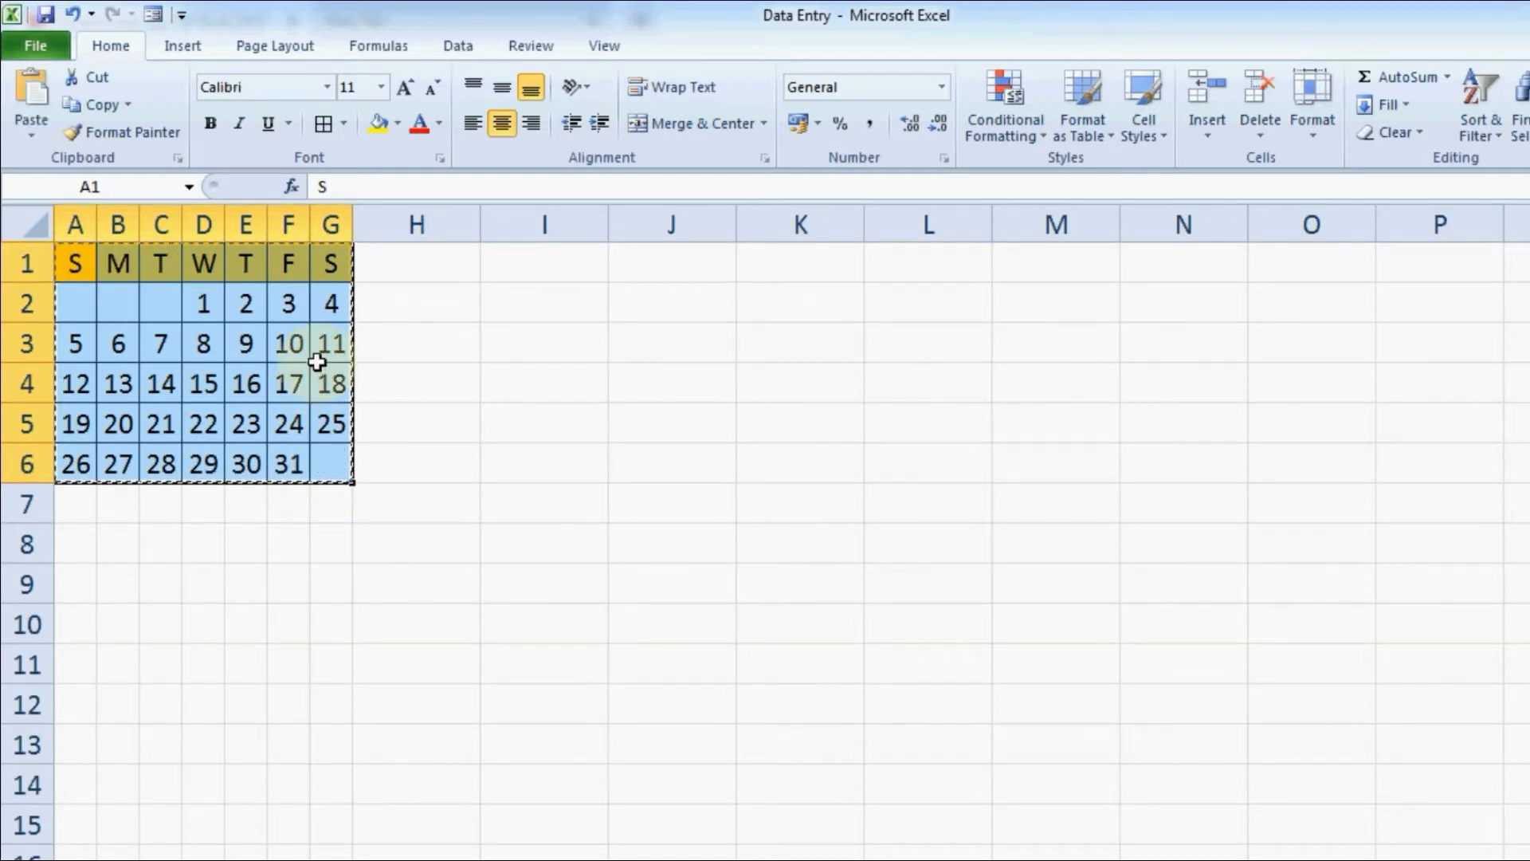
click(67, 544)
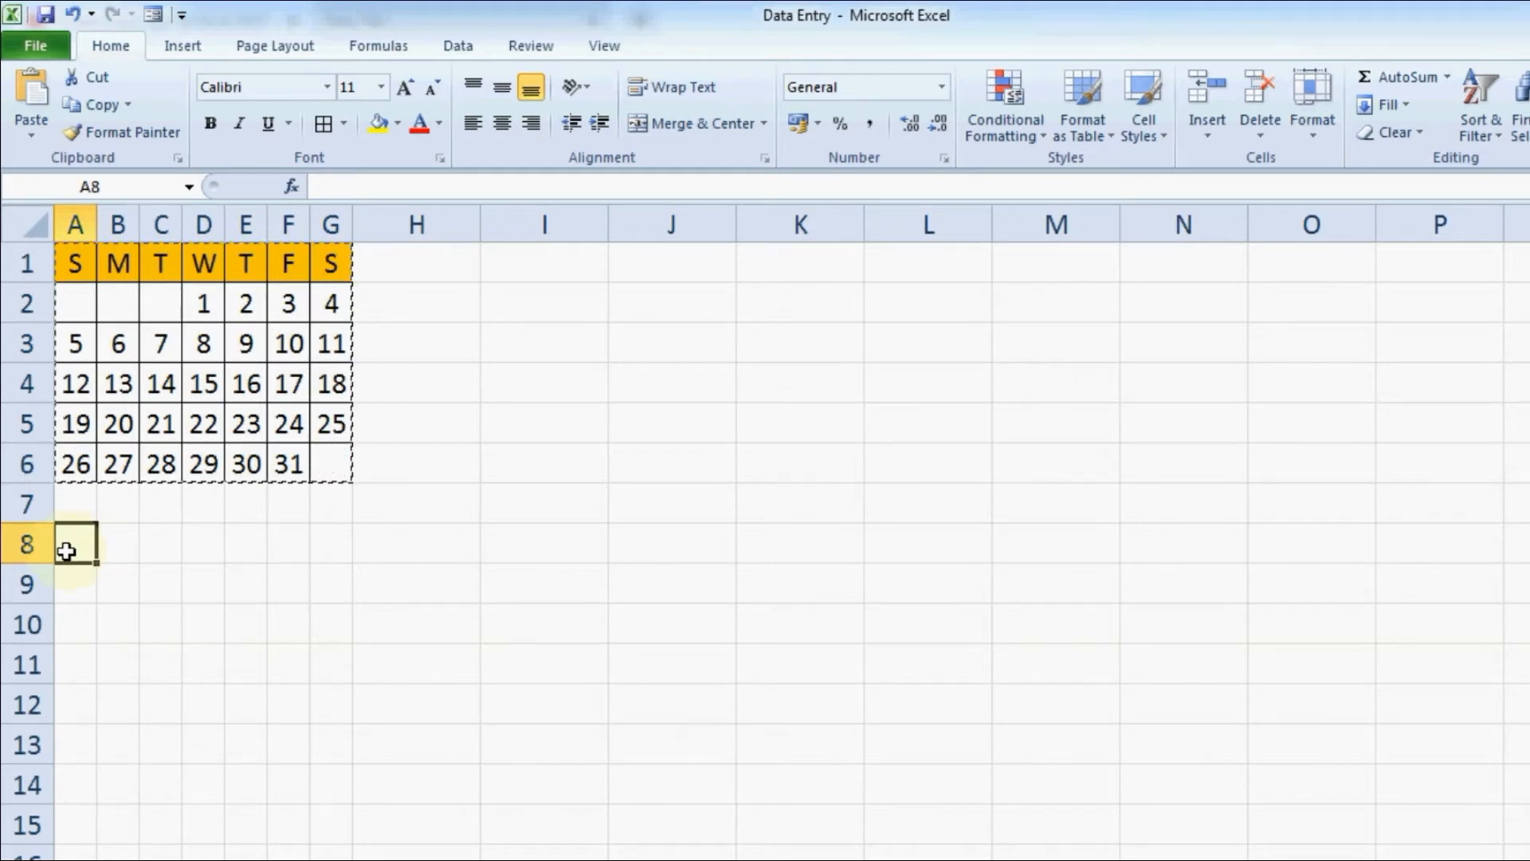
right_click(66, 551)
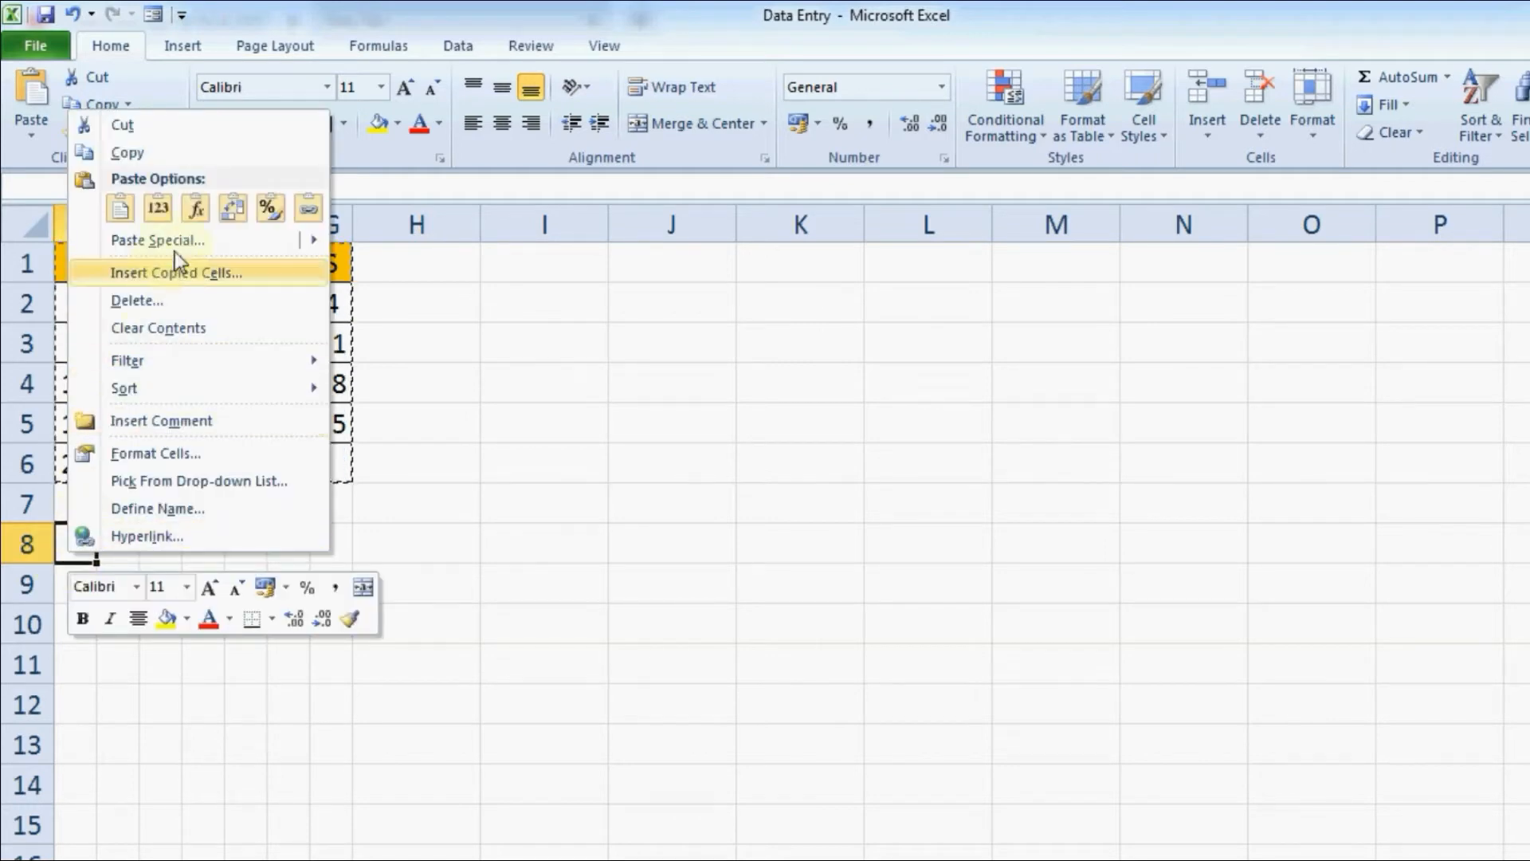
click(189, 237)
drag(271, 37, 414, 169)
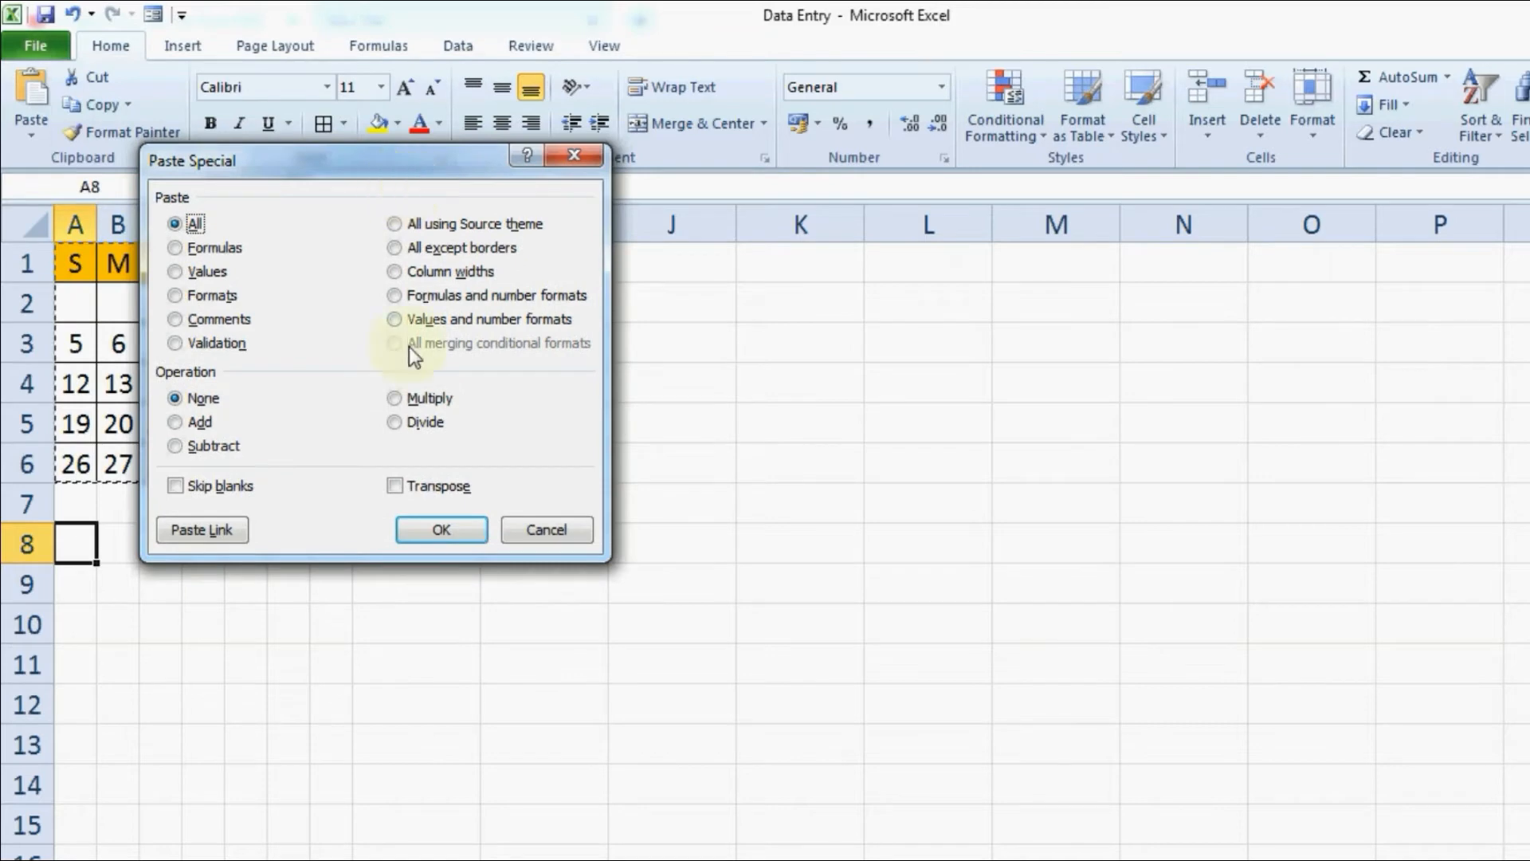
click(396, 486)
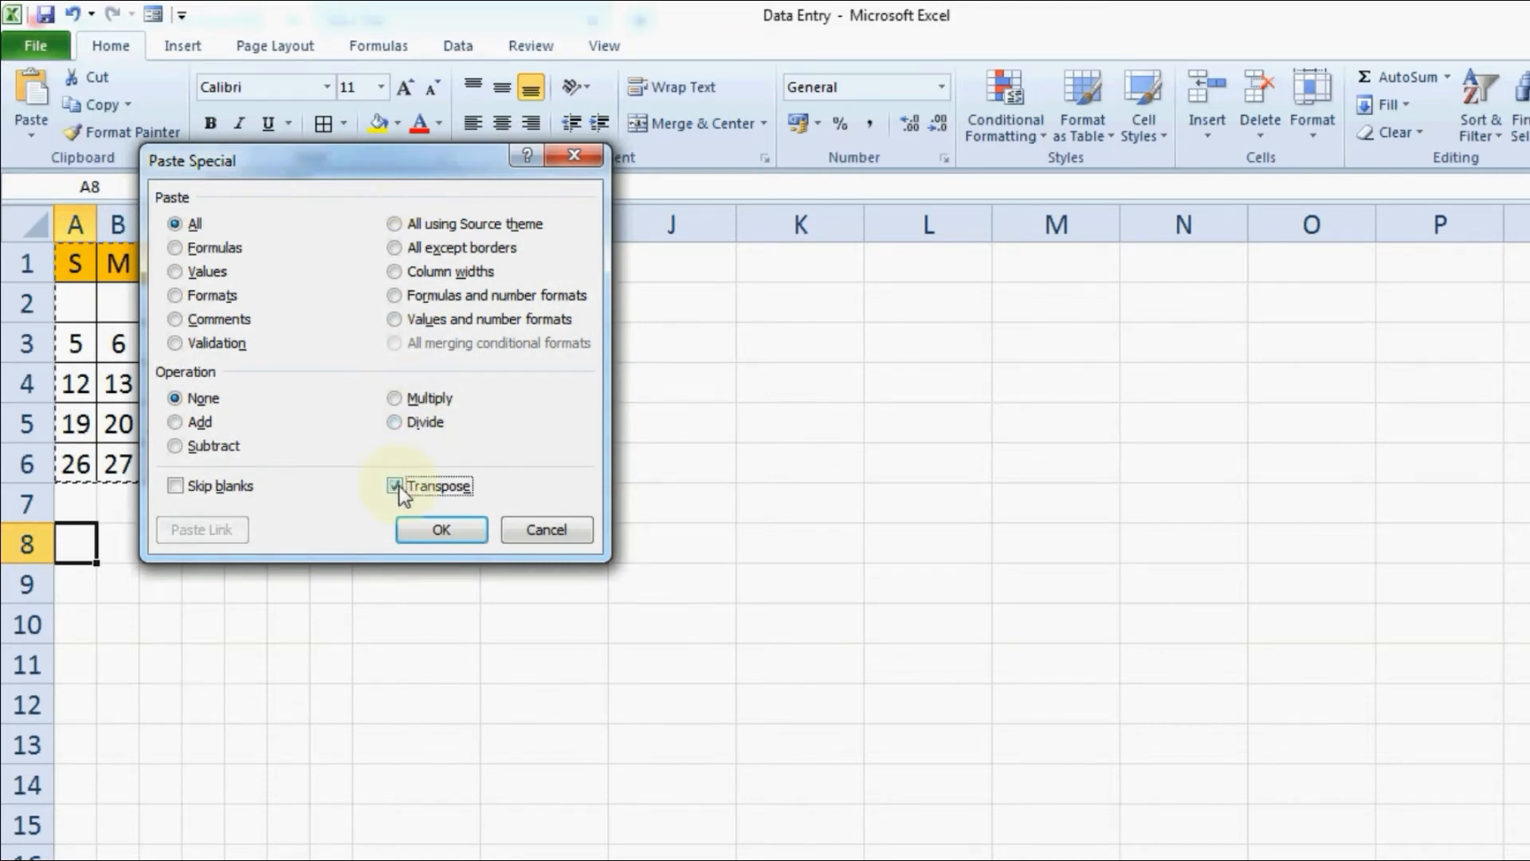
click(442, 529)
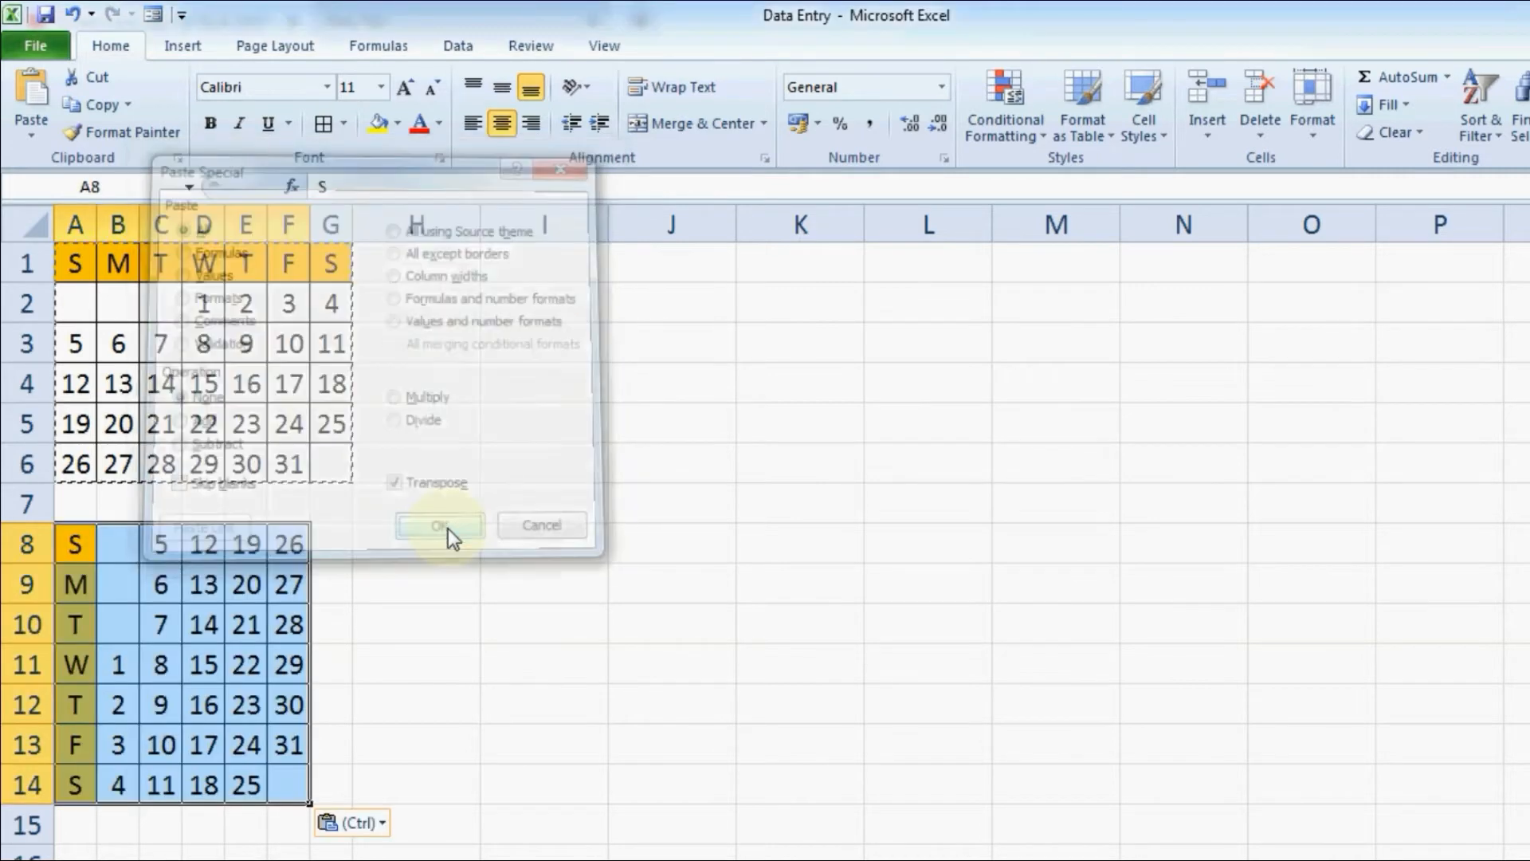
Compare the transposed calendar in A8:F14 with the original calendar, checking the weekday column and the dates
click(357, 609)
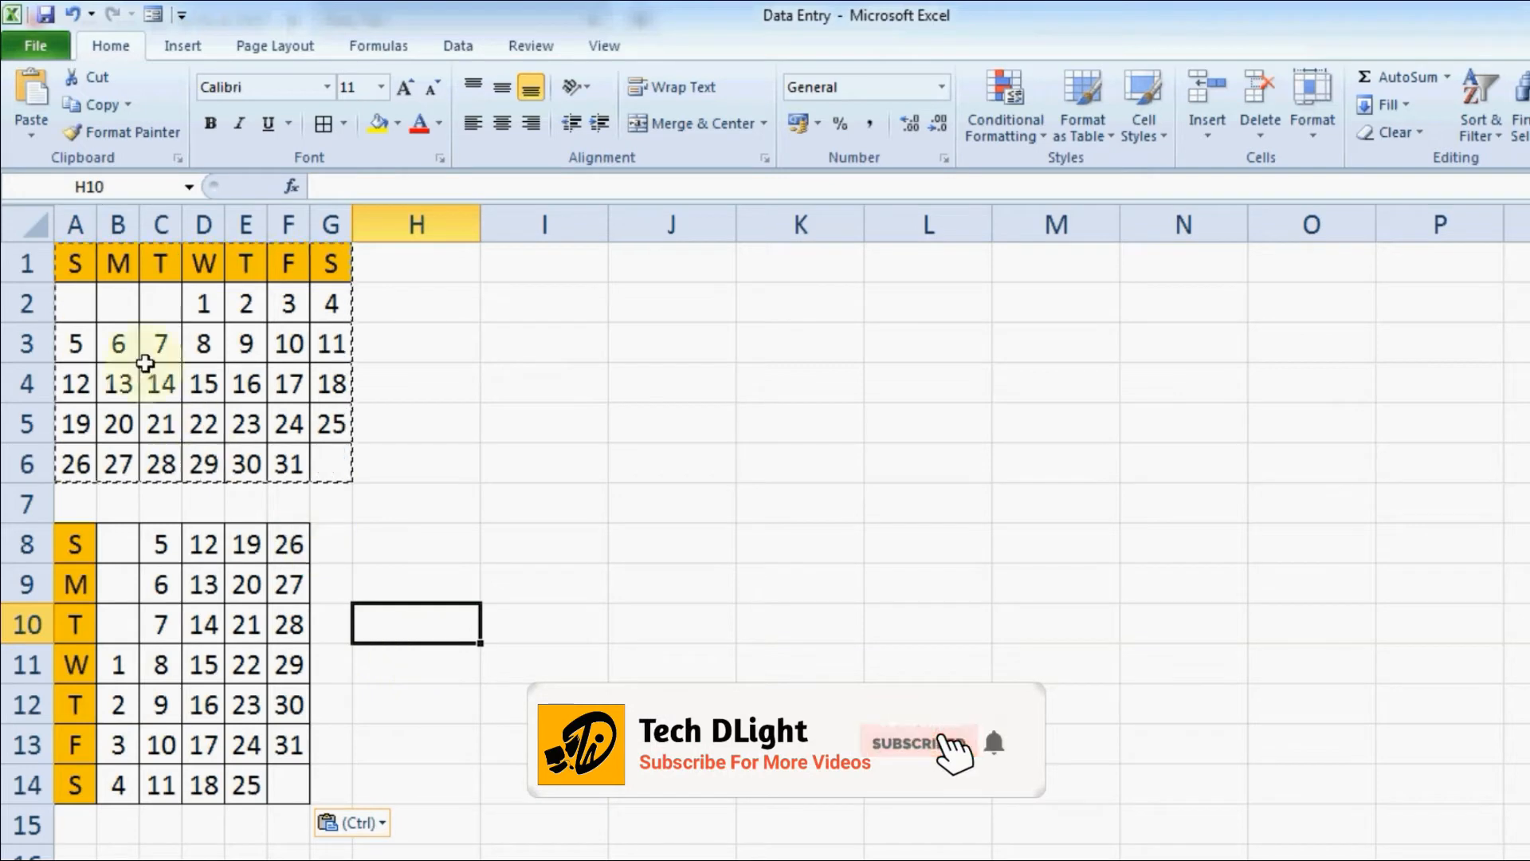
click(67, 534)
click(68, 701)
drag(119, 542, 282, 770)
click(392, 728)
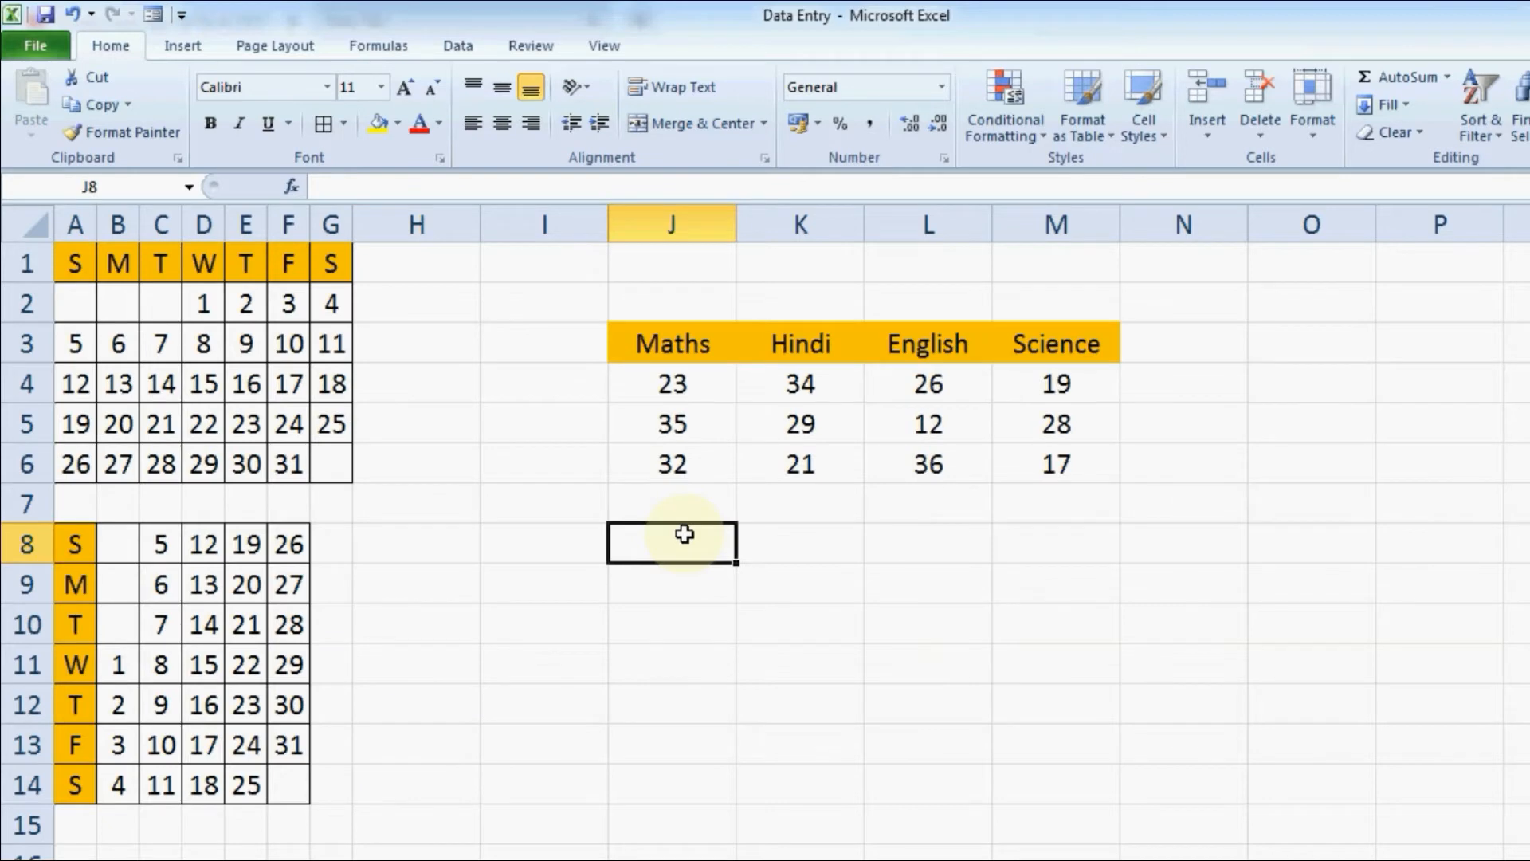
Examine the subject marks table in J3:M6 and the empty cells beneath it where a transposed copy would fit
drag(669, 344, 1037, 444)
click(721, 414)
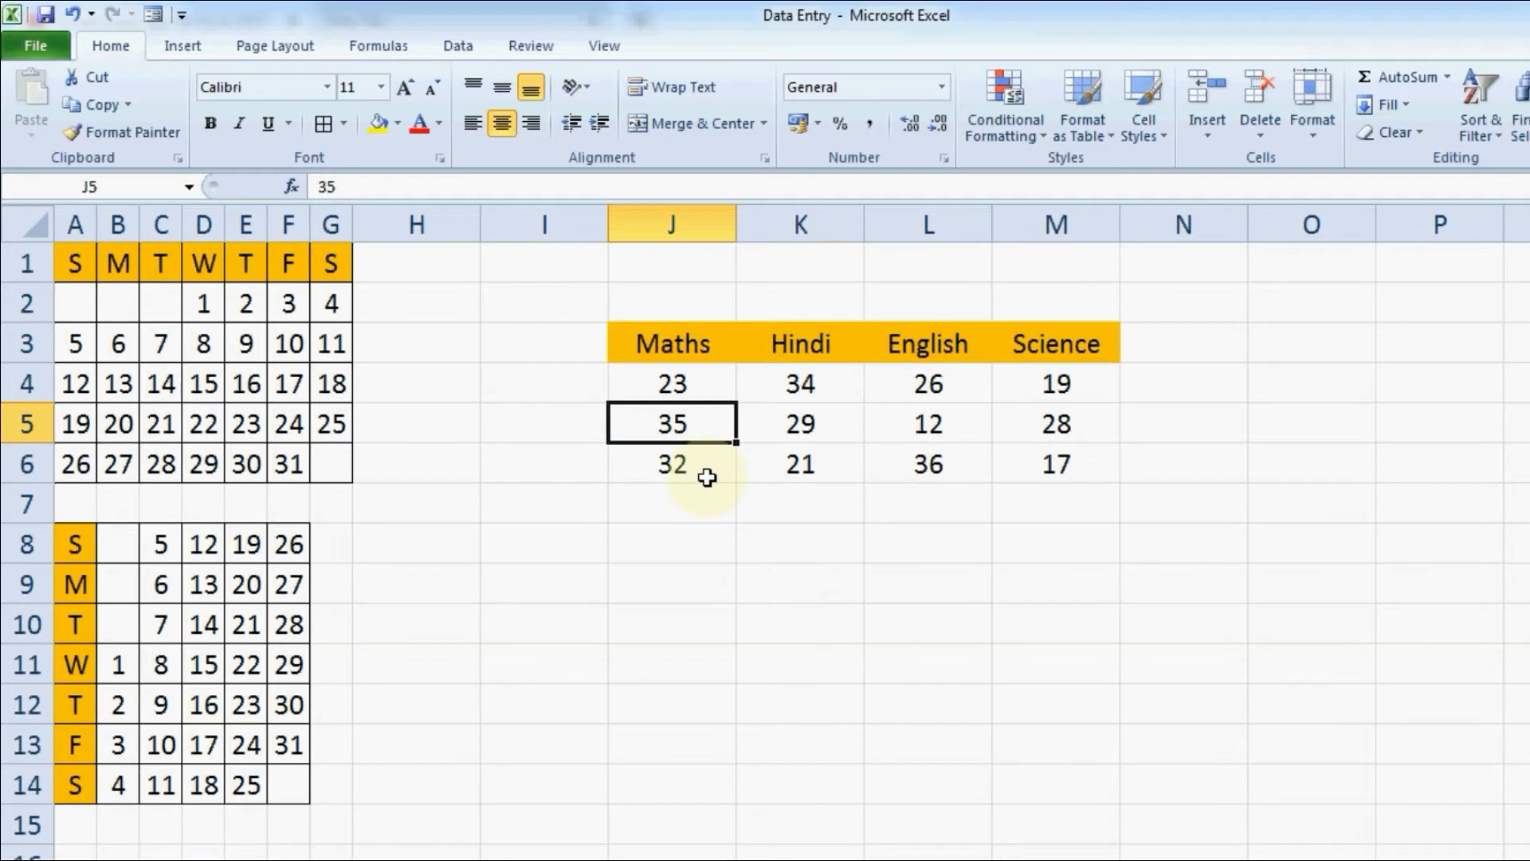
click(686, 510)
click(700, 362)
drag(700, 362, 1092, 478)
click(924, 430)
drag(680, 554, 727, 696)
drag(672, 388, 929, 467)
drag(796, 569, 1059, 688)
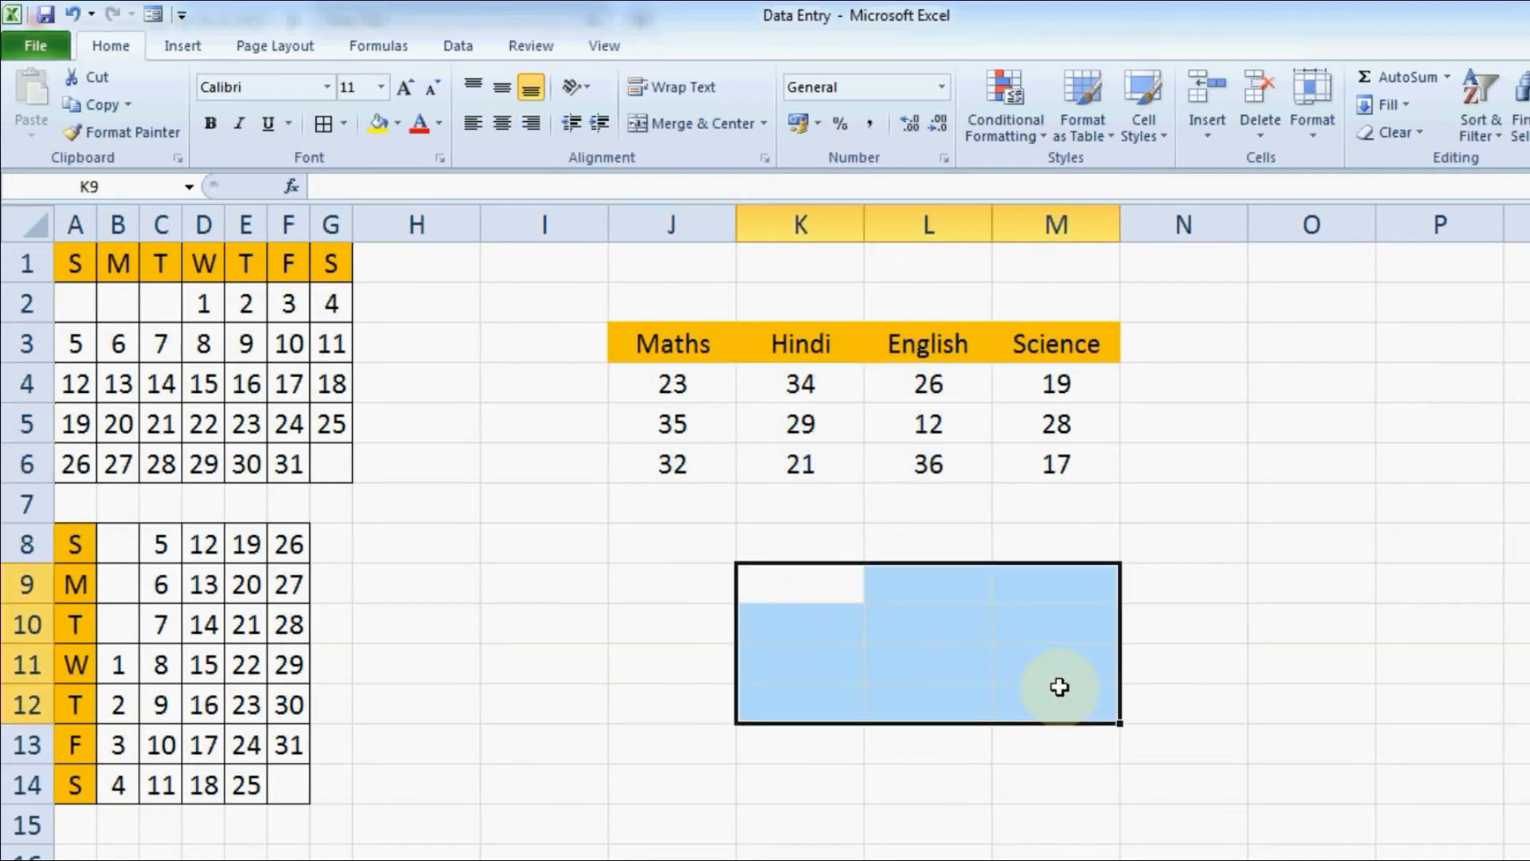
click(877, 542)
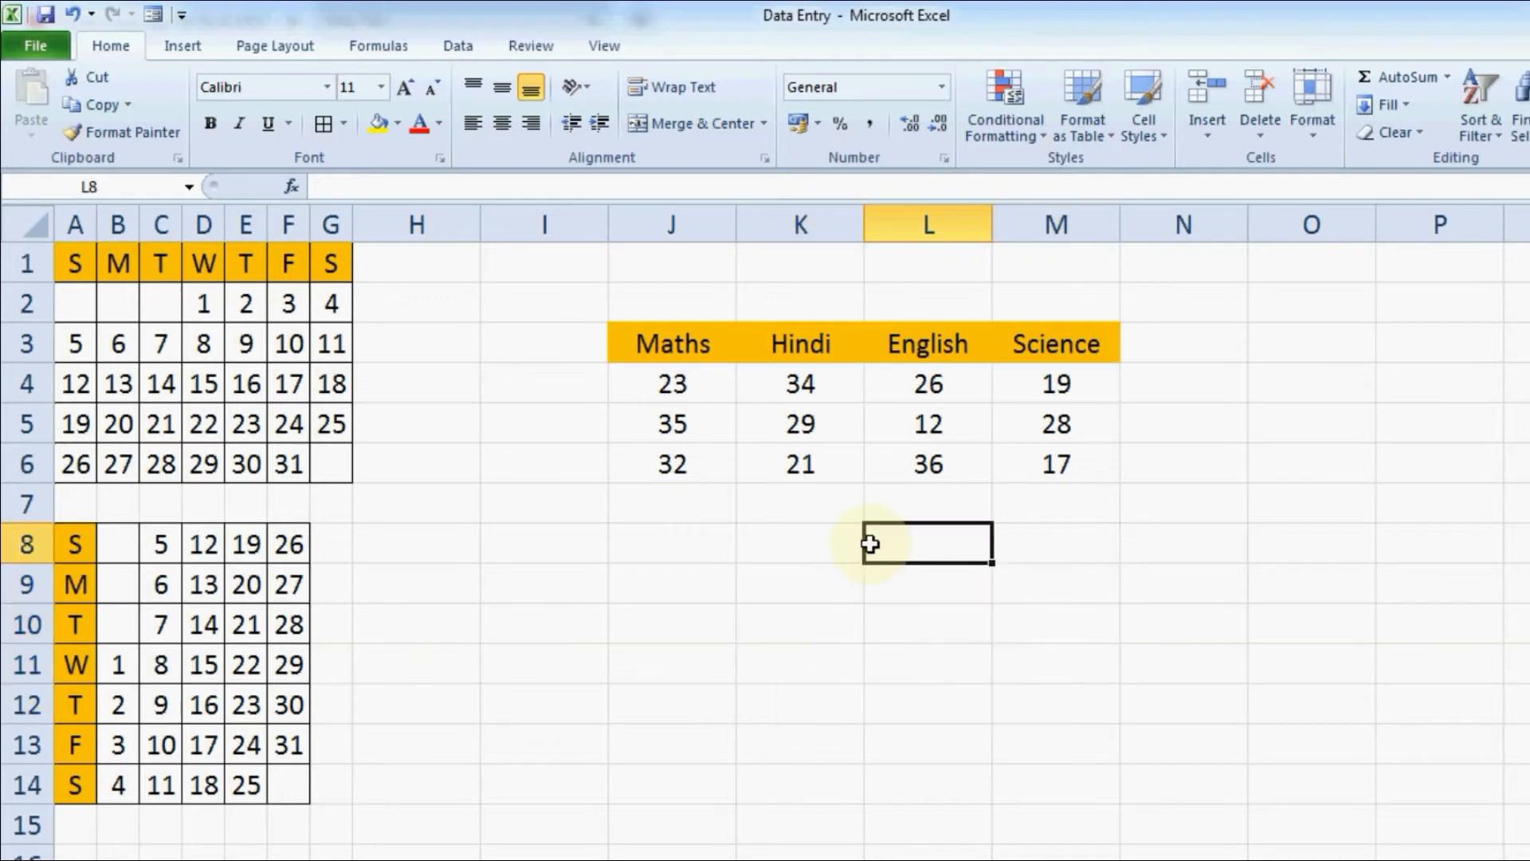
Copy the marks table in J3:M6 and paste it transposed starting at J9 using Paste Special
drag(681, 344, 1052, 458)
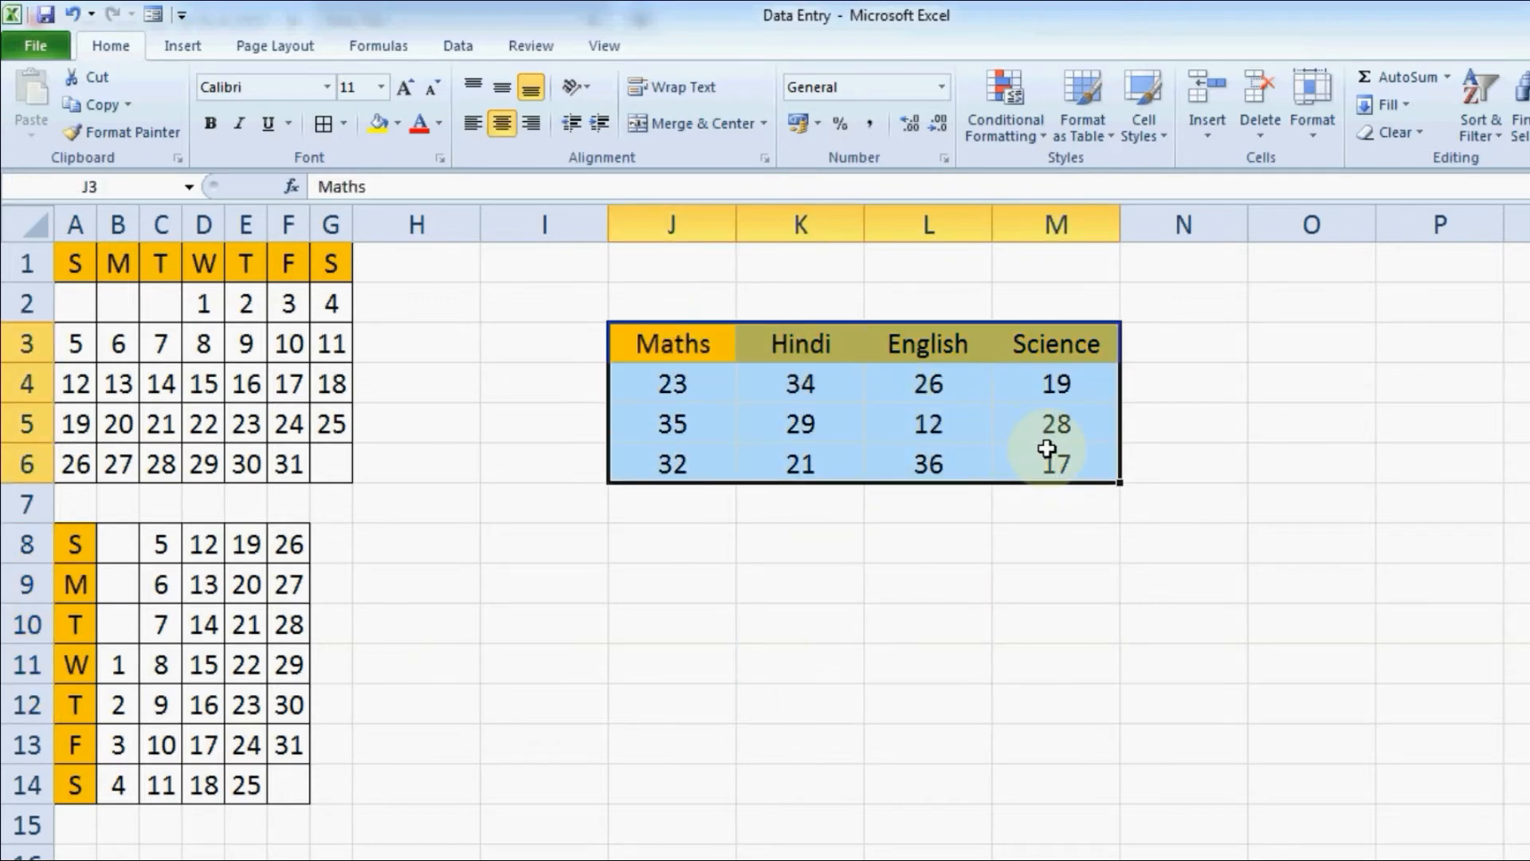
key(ctrl+c)
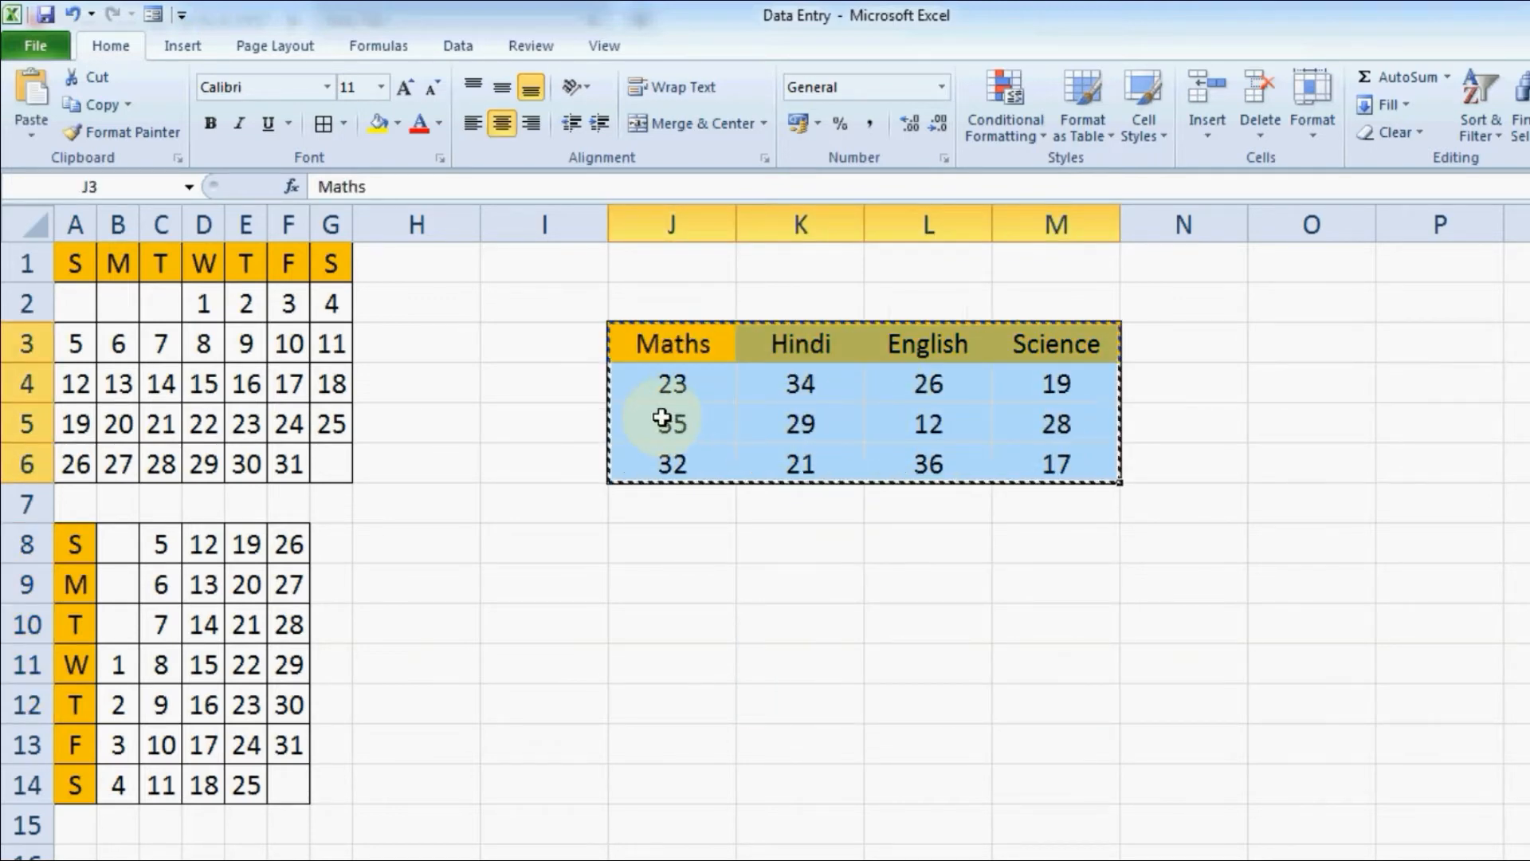
click(674, 582)
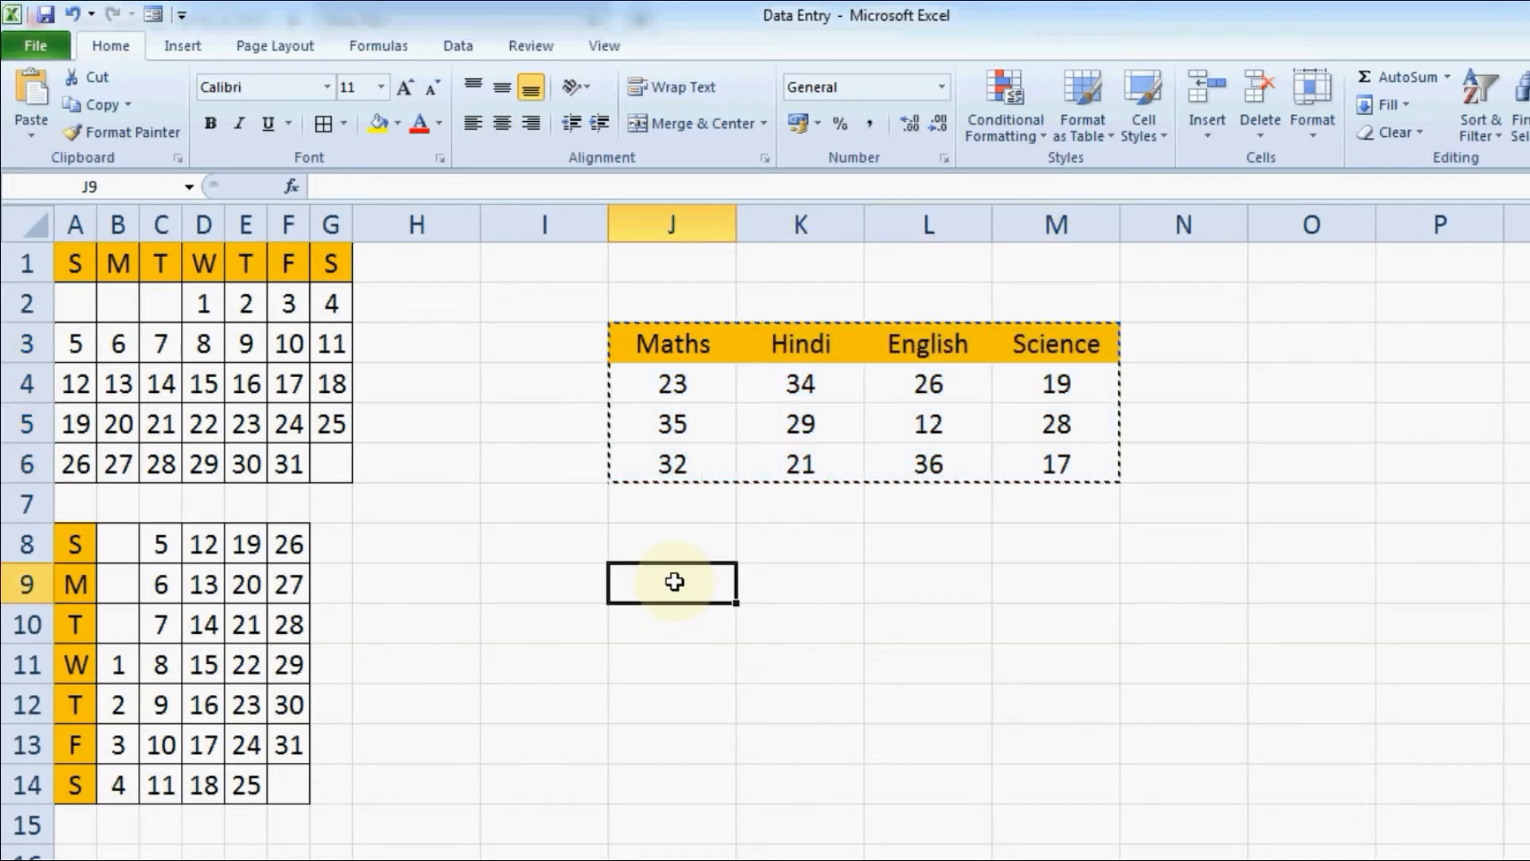
right_click(674, 582)
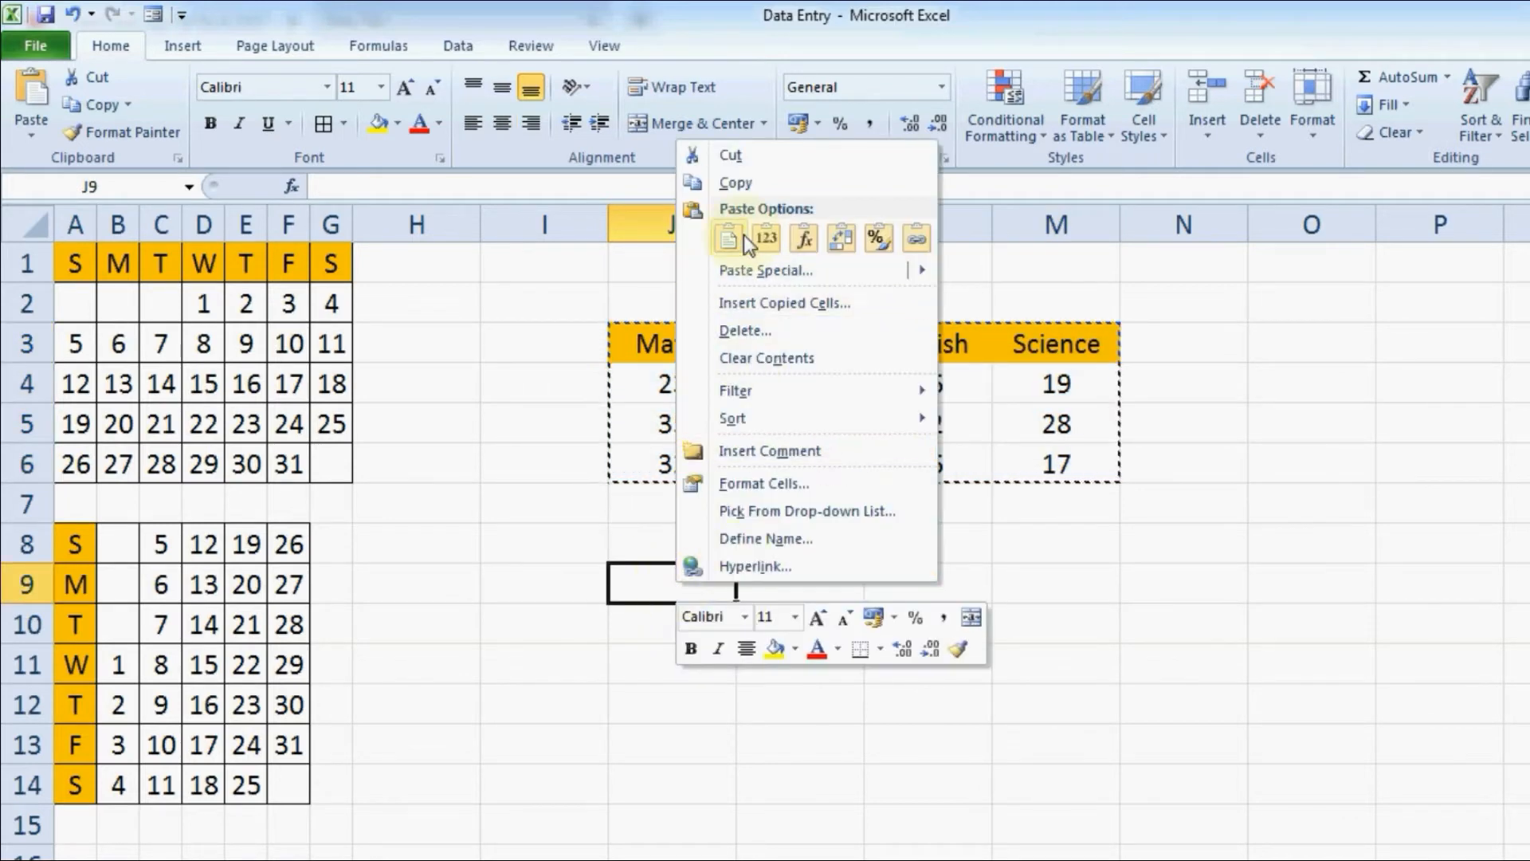
click(752, 272)
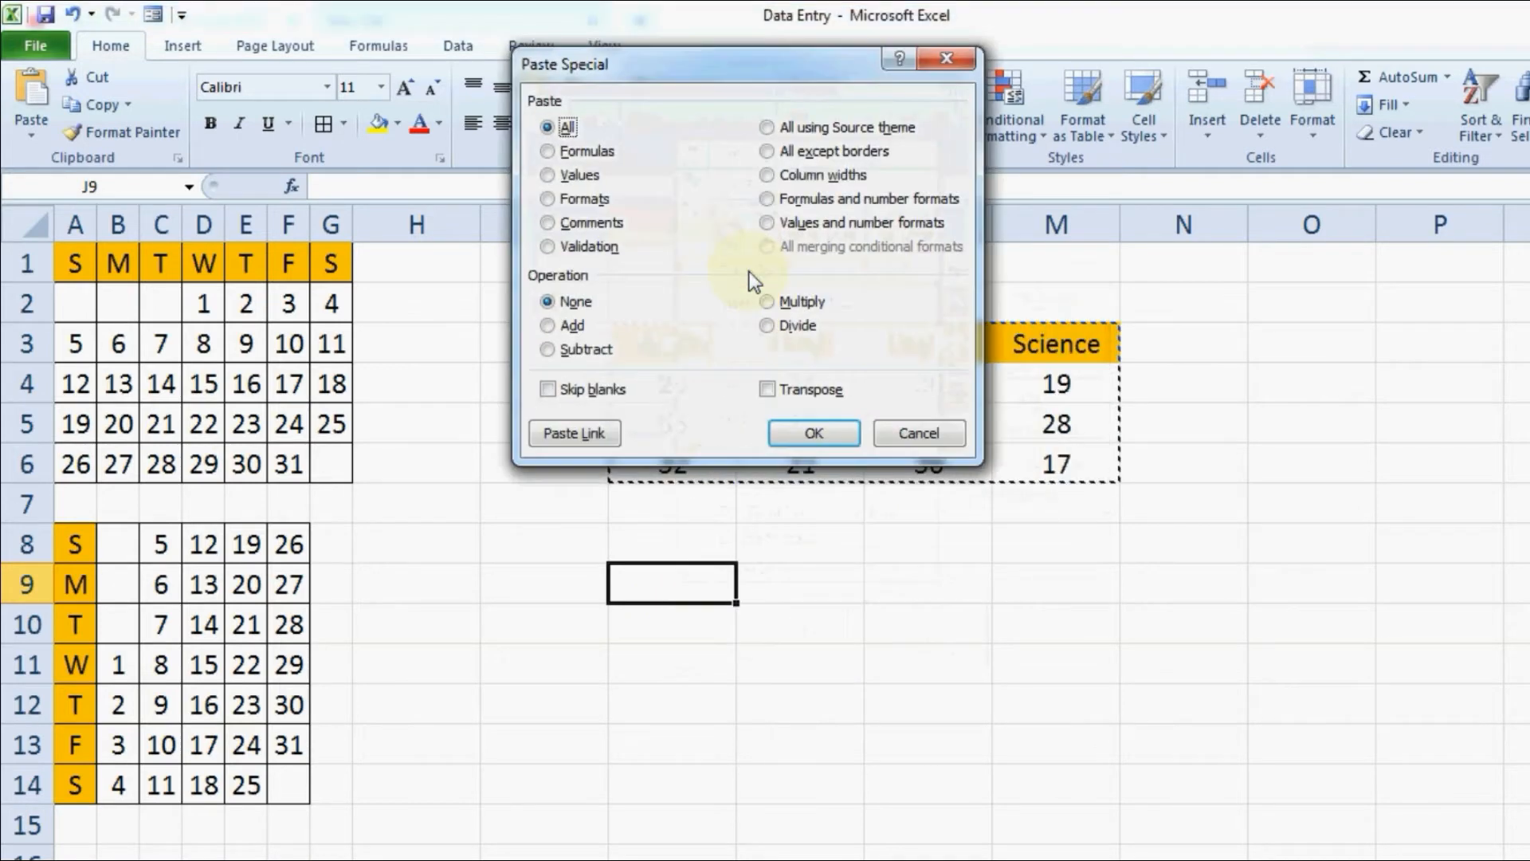
click(768, 389)
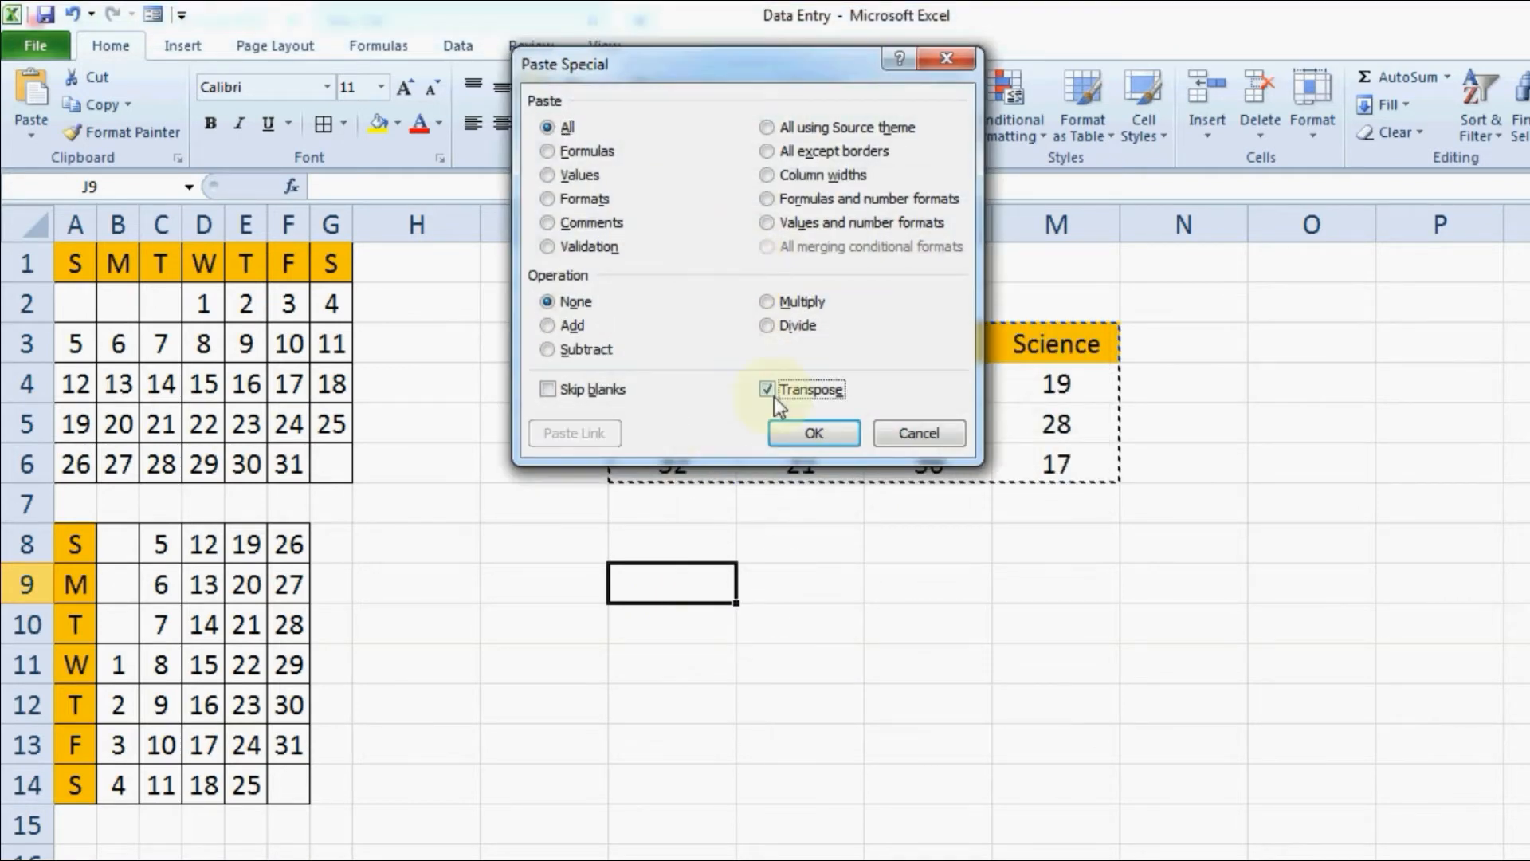
click(801, 434)
click(883, 629)
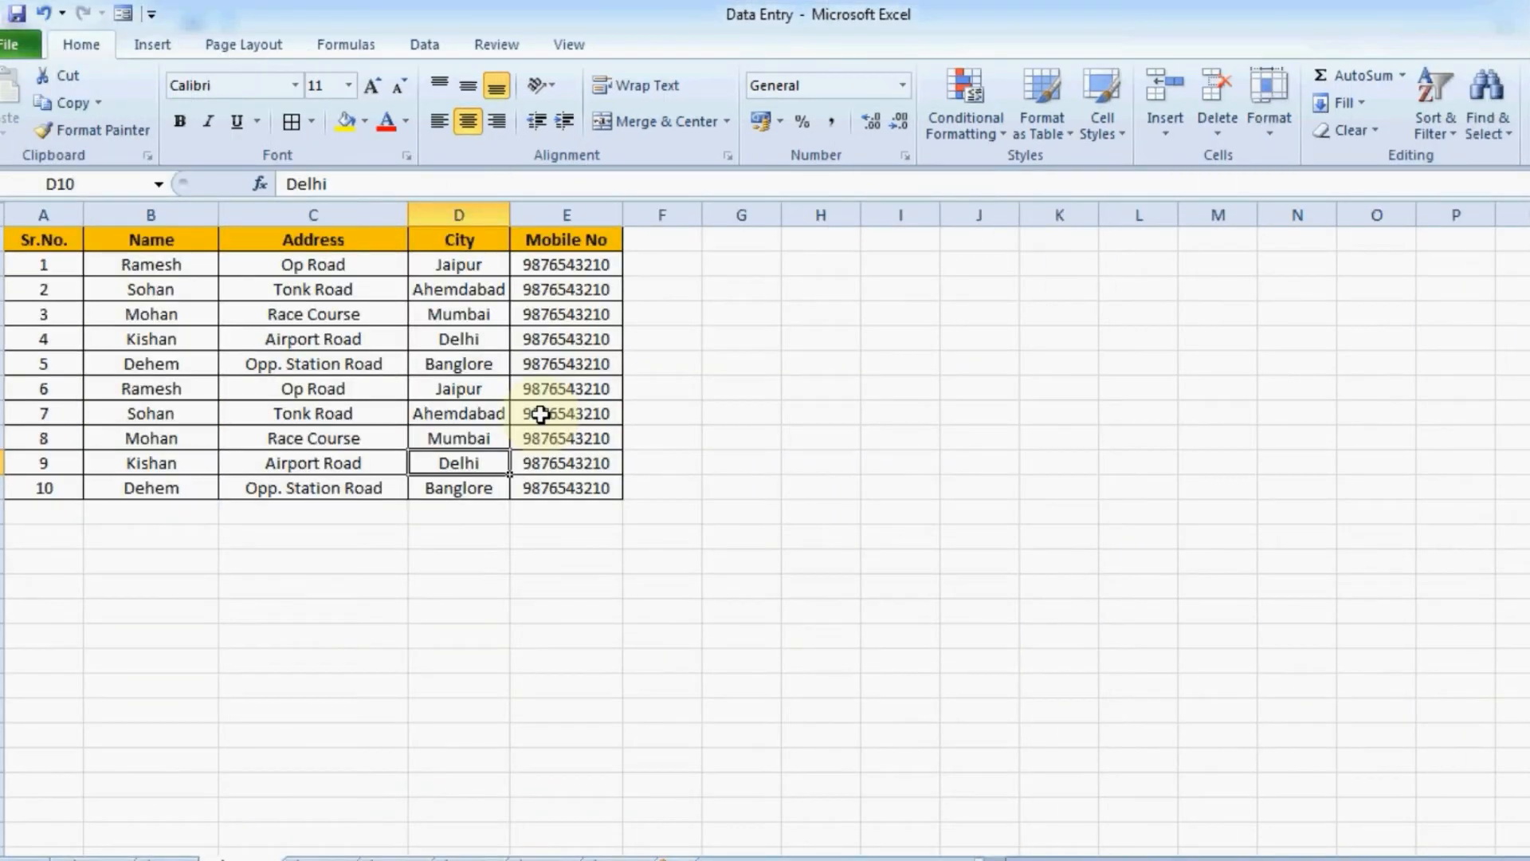
Review the contact list in A1:E11 and its first record in row 2
drag(34, 239, 598, 488)
click(549, 346)
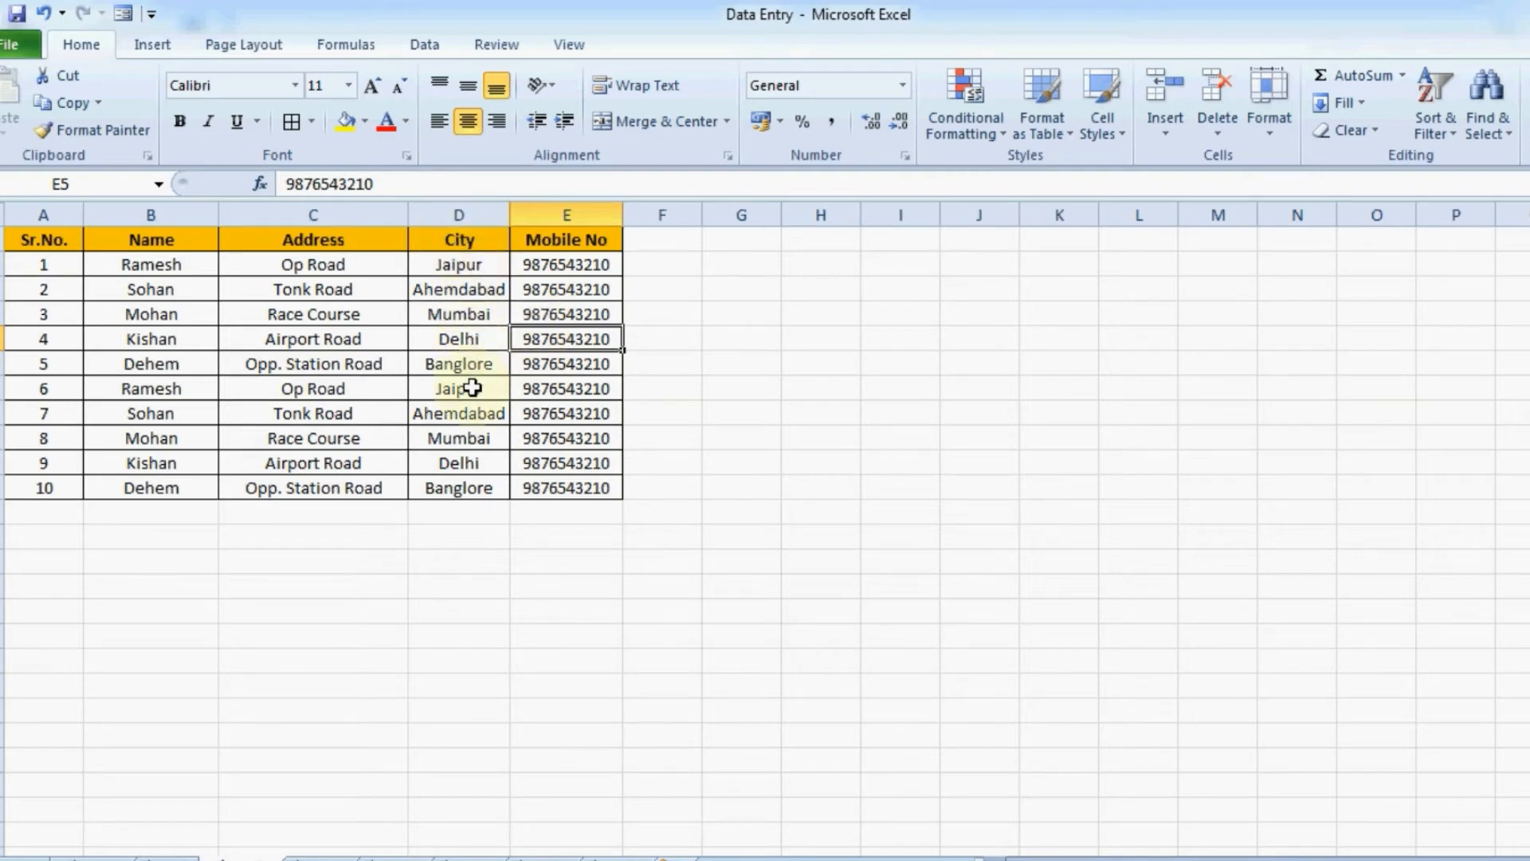
drag(48, 266, 567, 266)
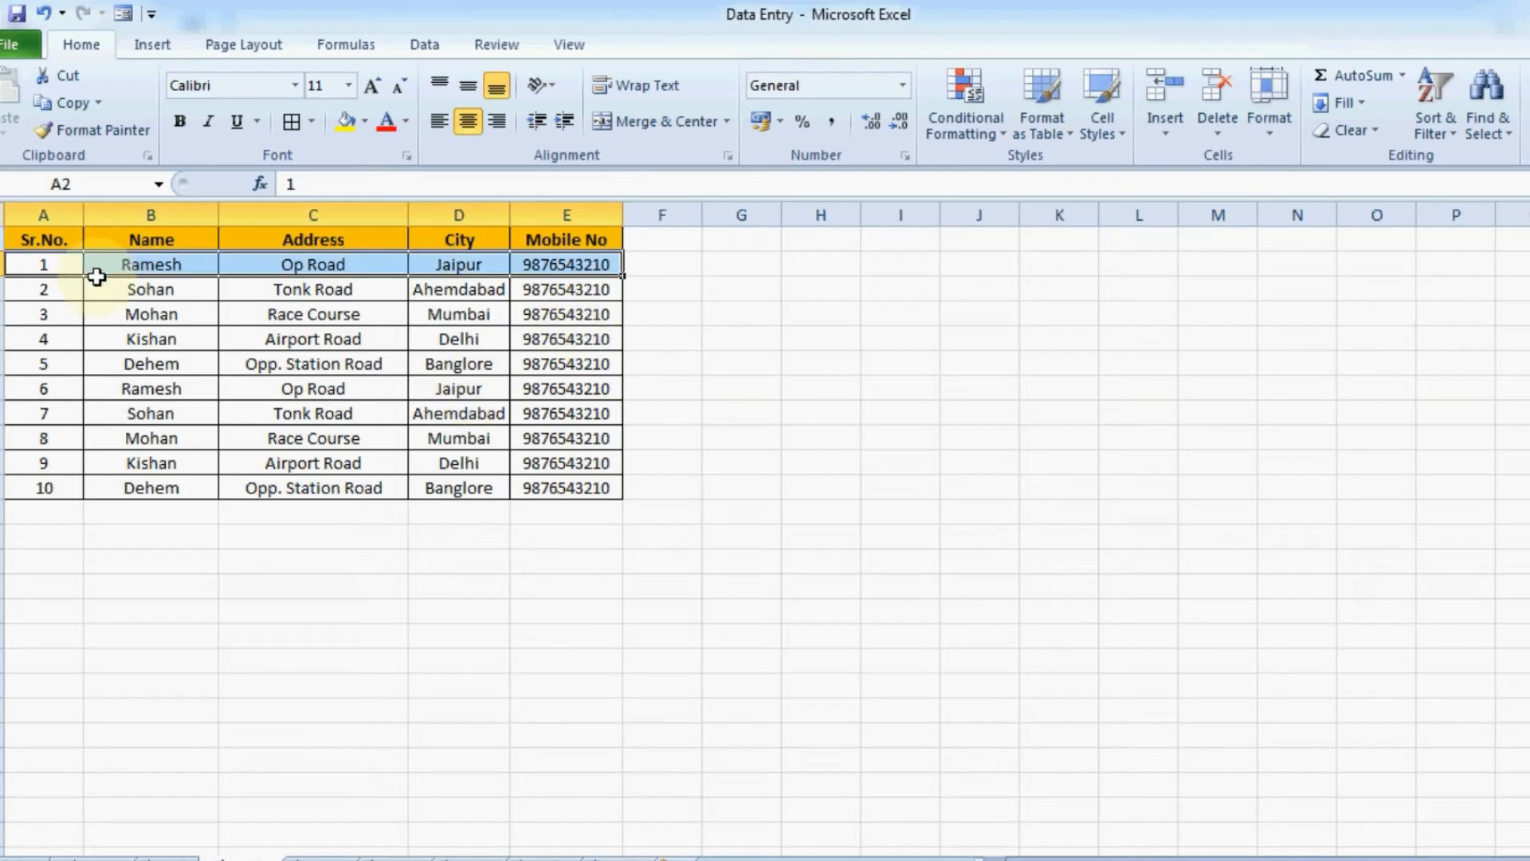
click(77, 338)
drag(52, 268, 557, 264)
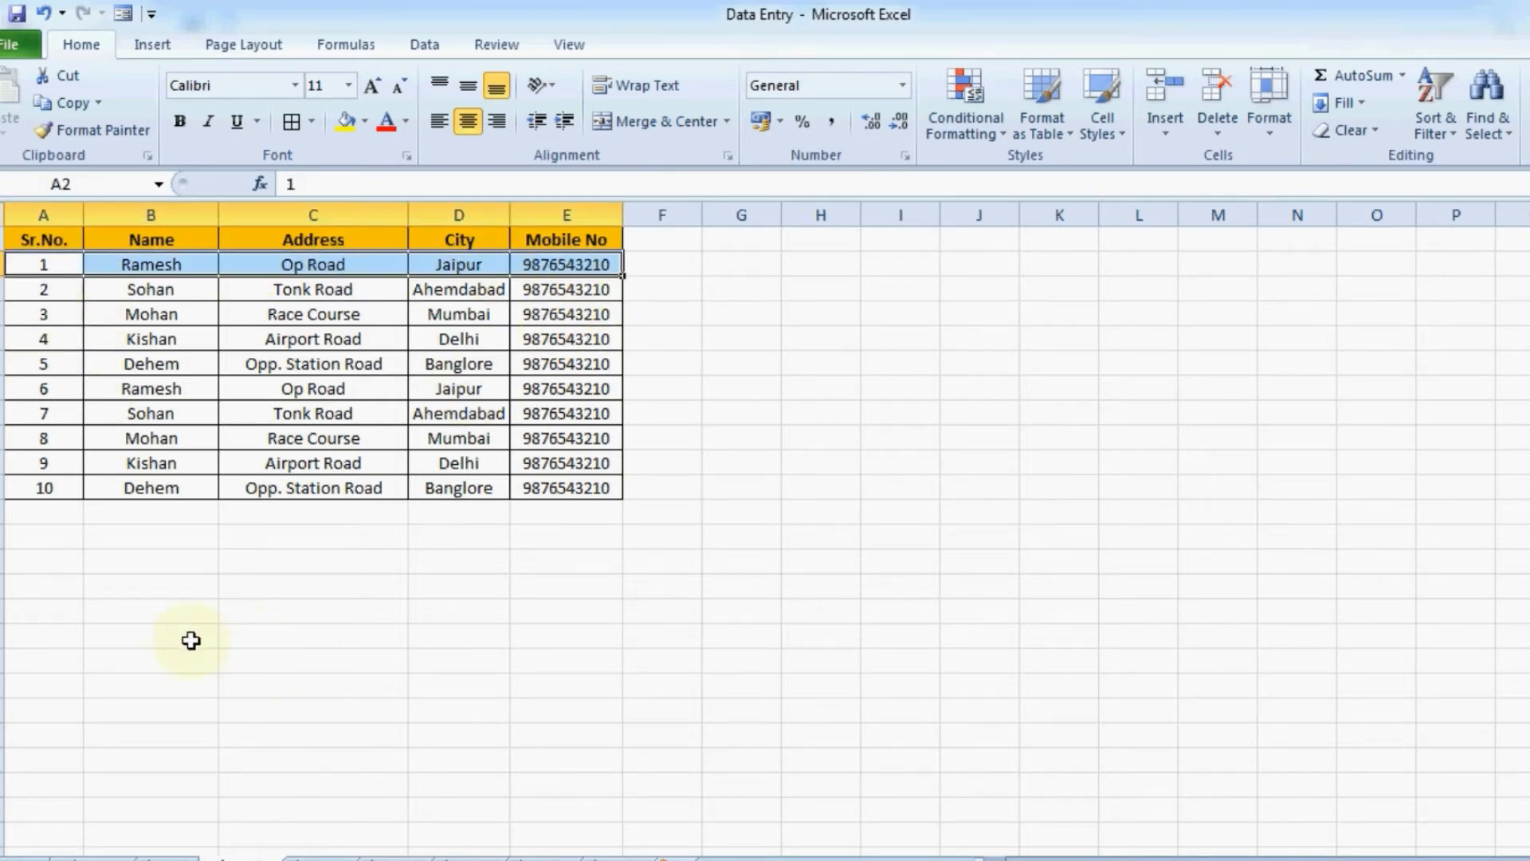
click(117, 584)
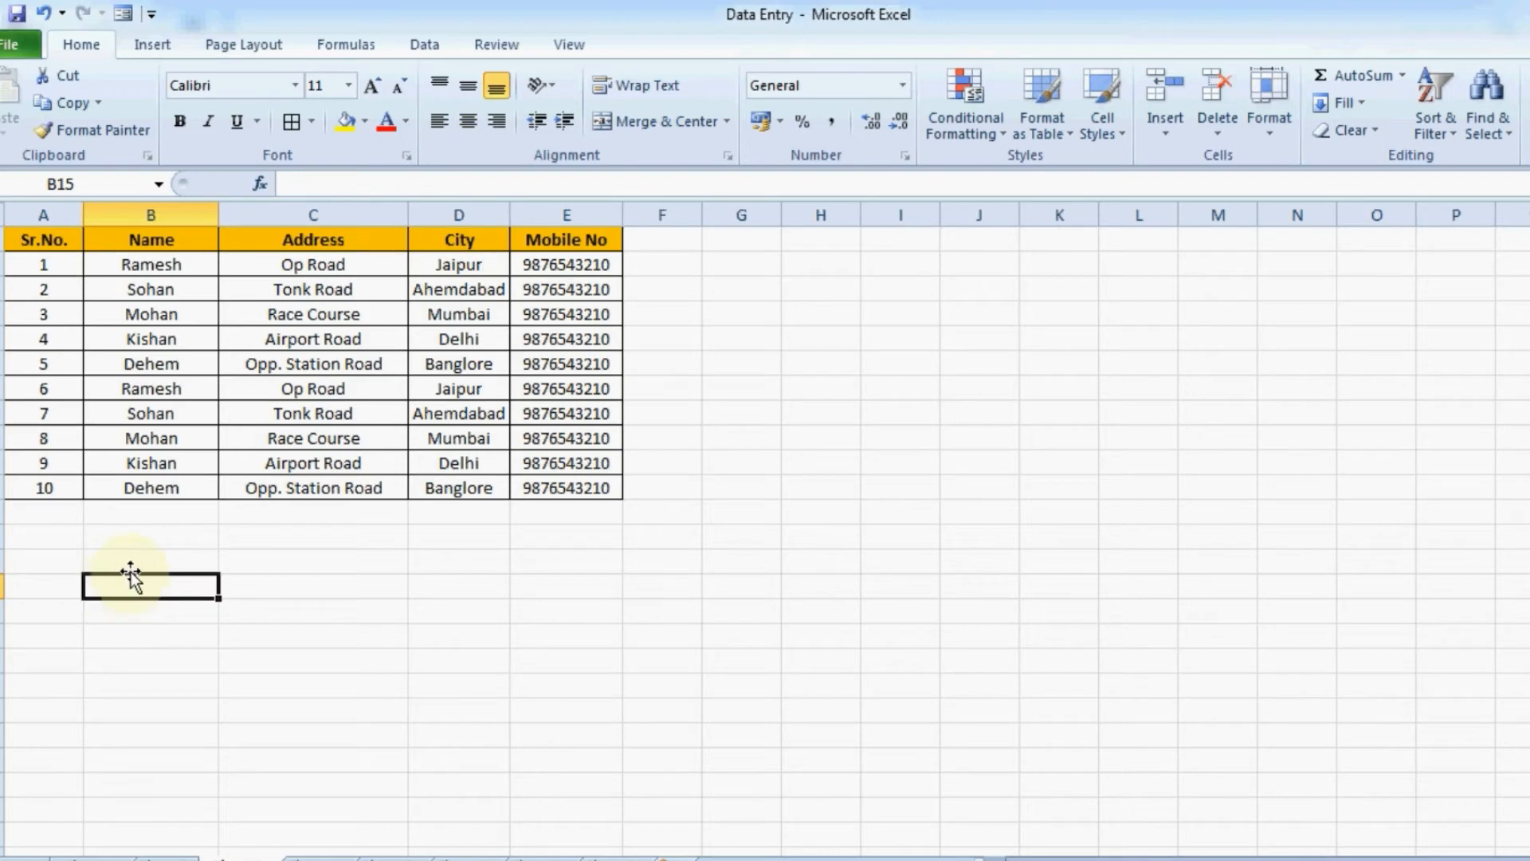
Turn on filtering for the header row A1:E1 of the contact list
drag(41, 239, 573, 237)
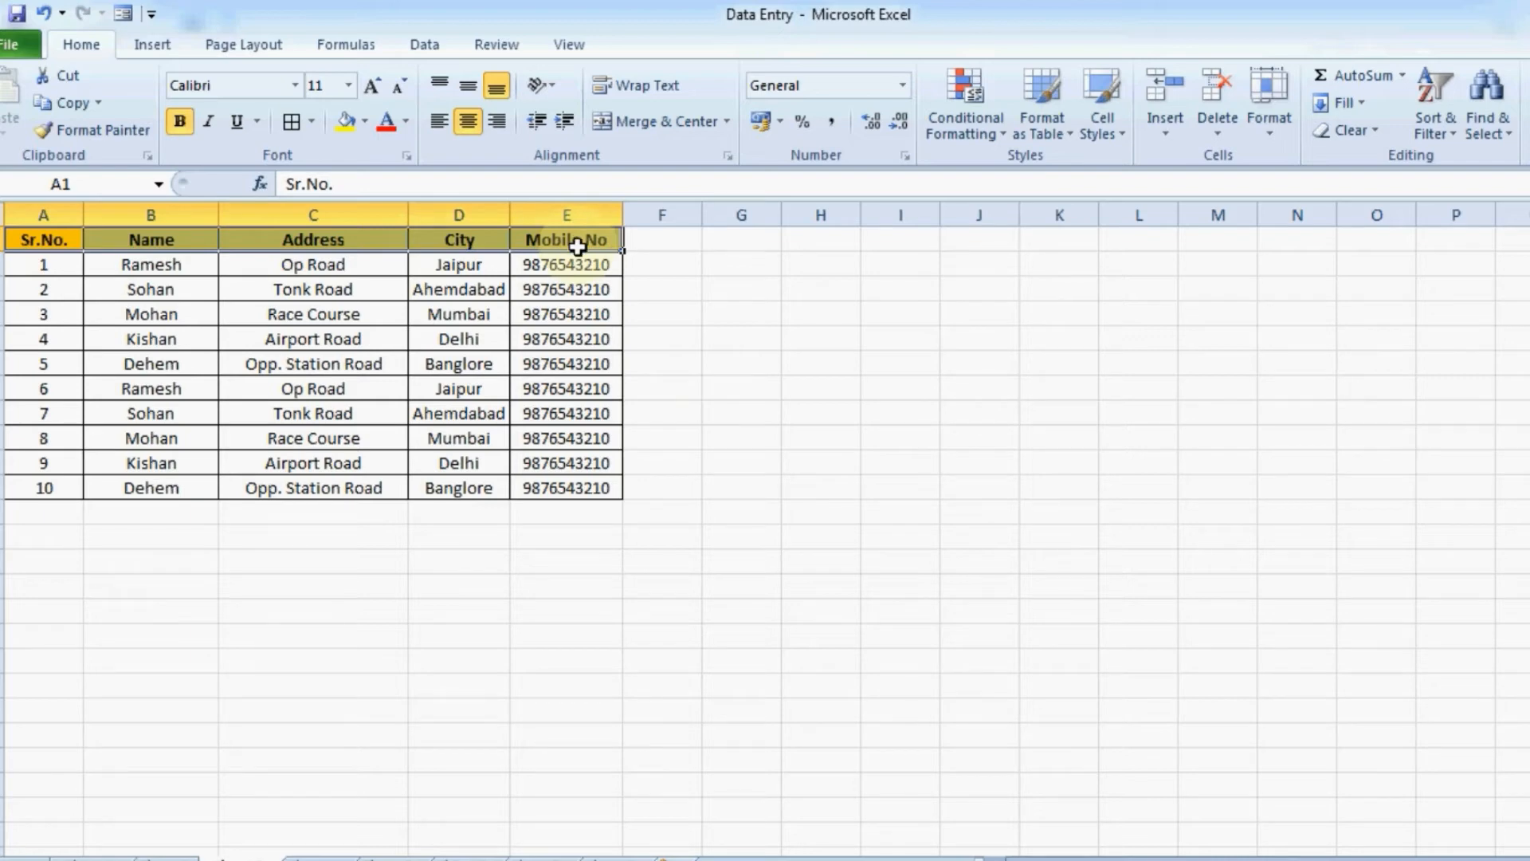
click(1428, 136)
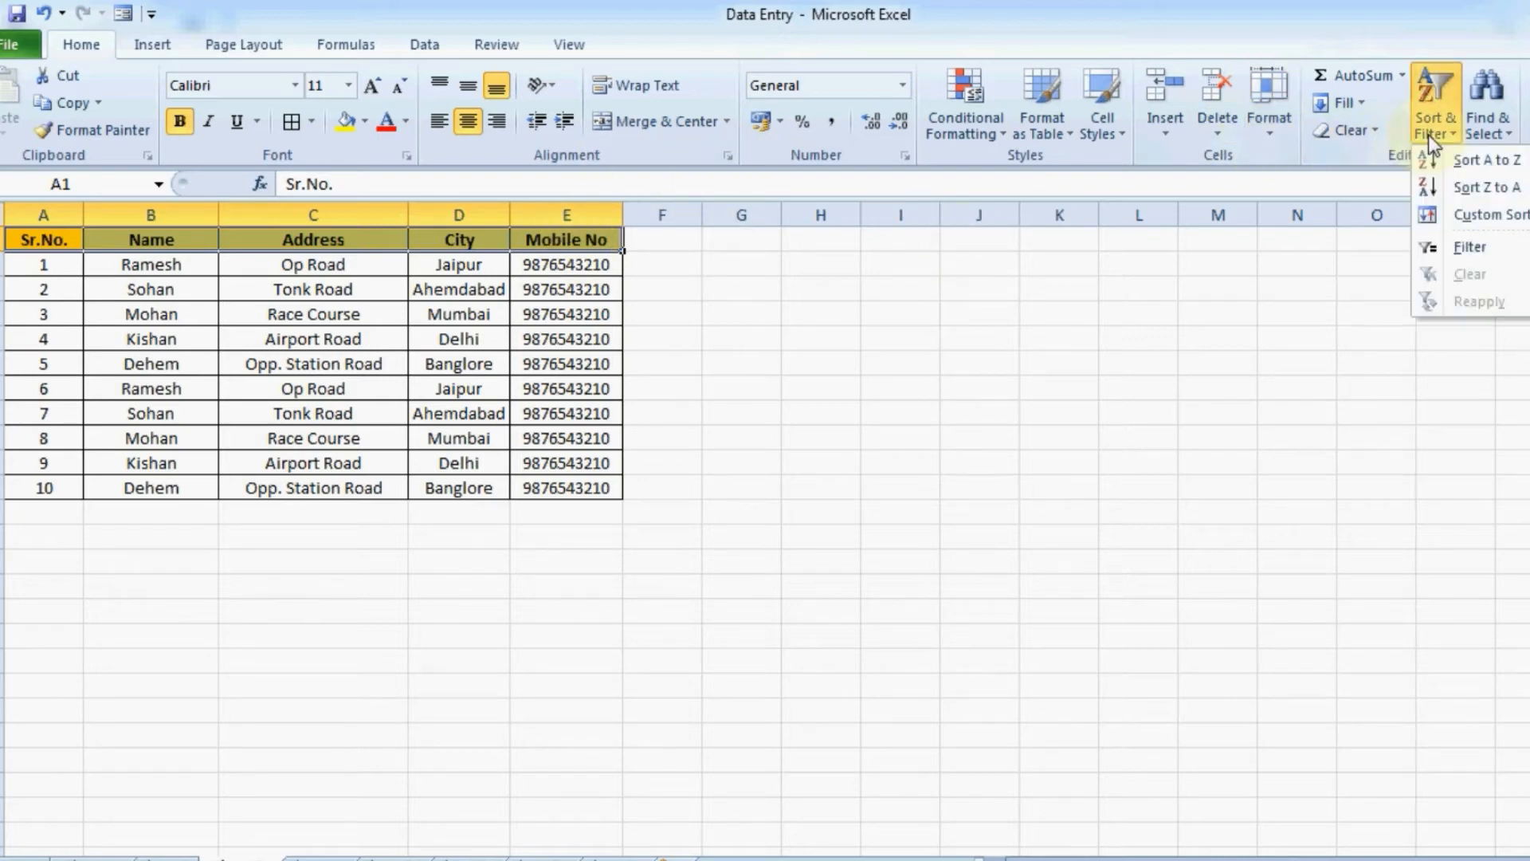
click(1435, 241)
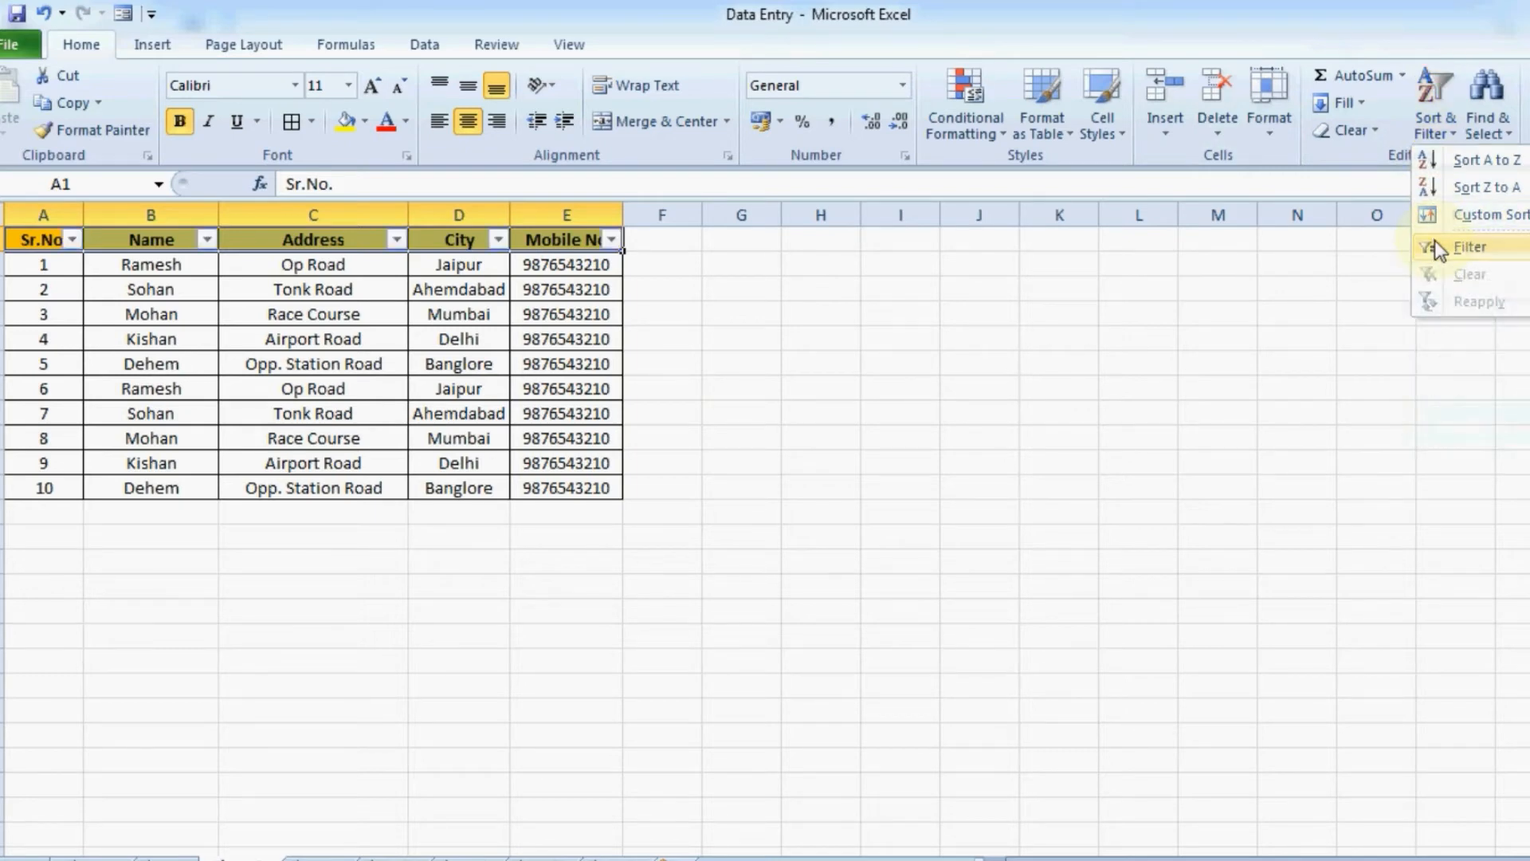
click(283, 318)
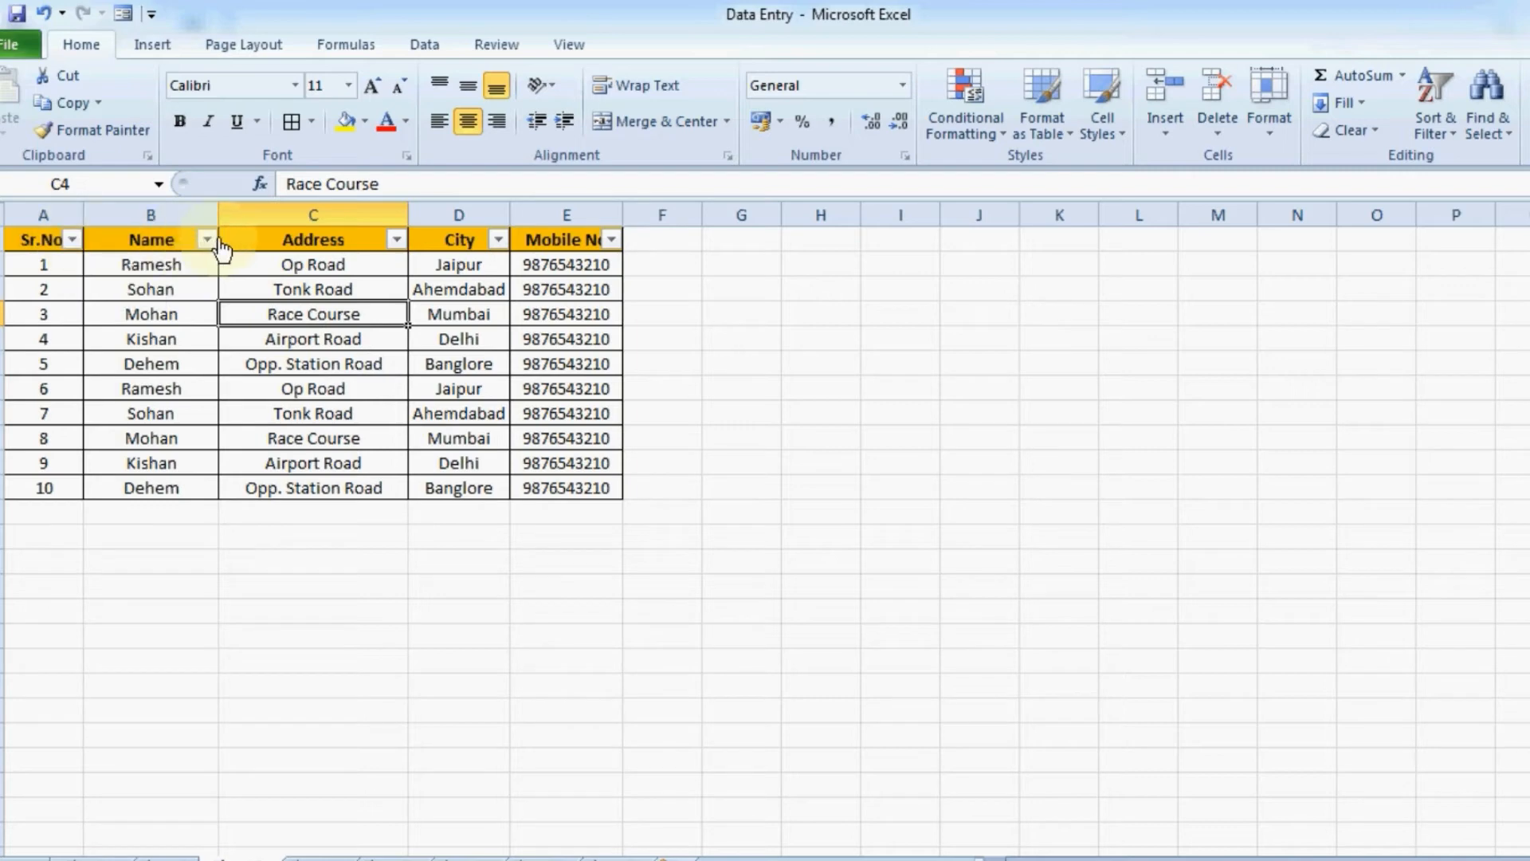
Filter the City column to show only the Delhi records
click(498, 240)
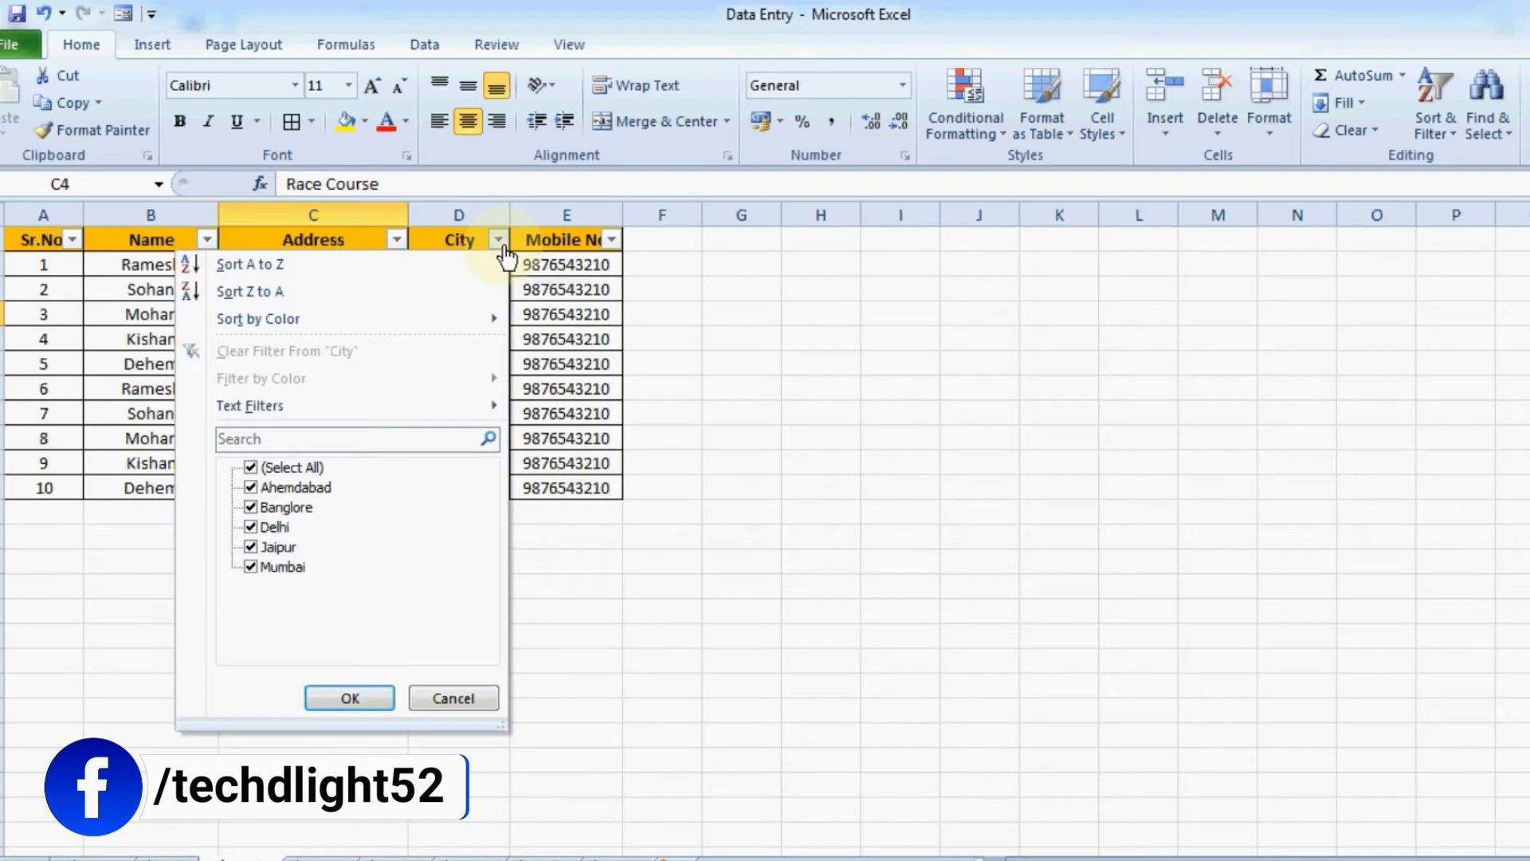
click(250, 471)
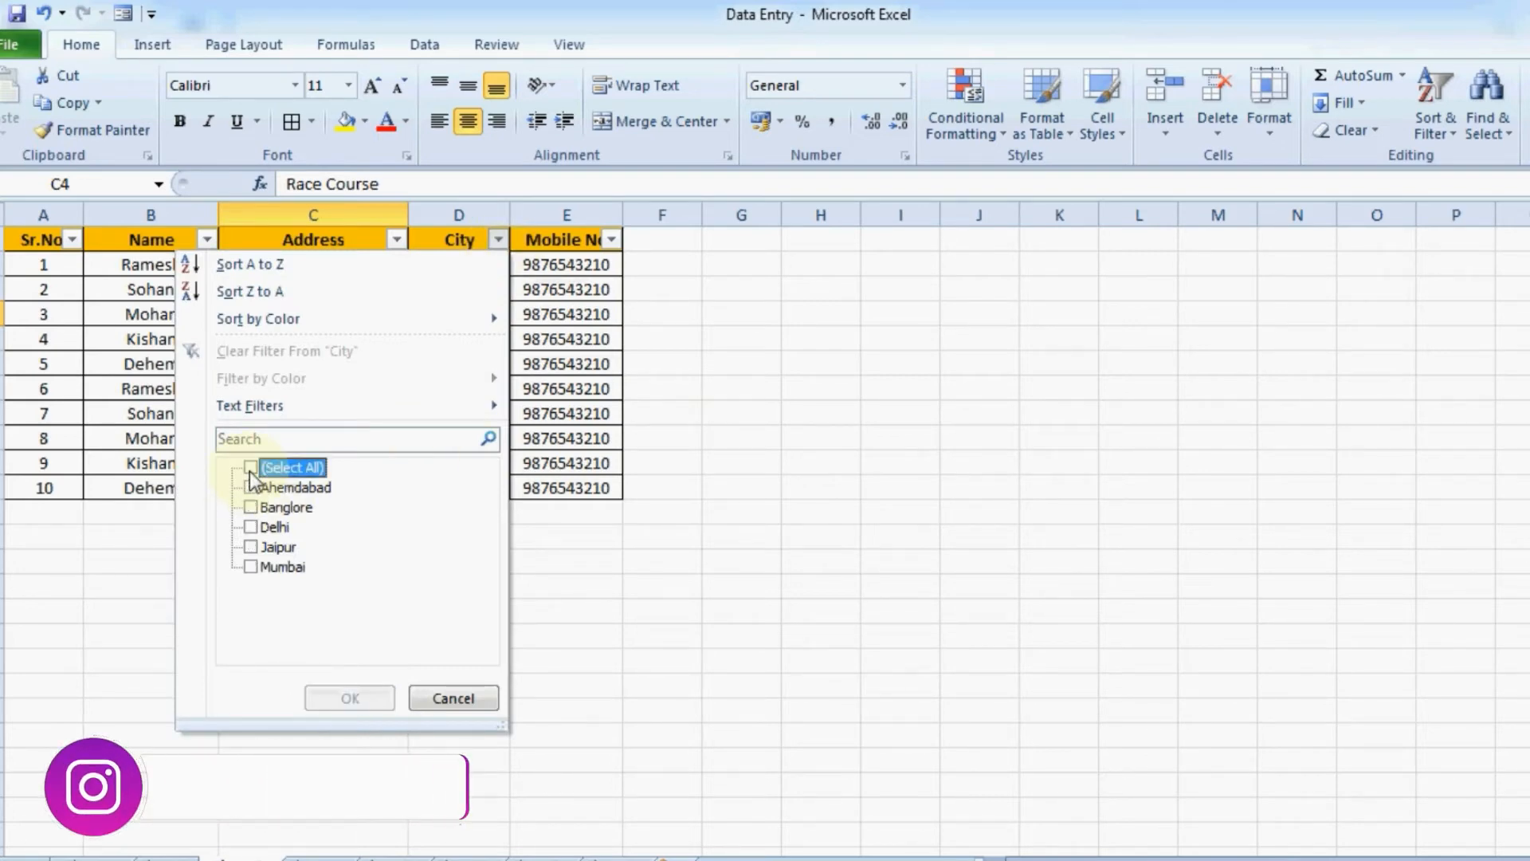
click(250, 528)
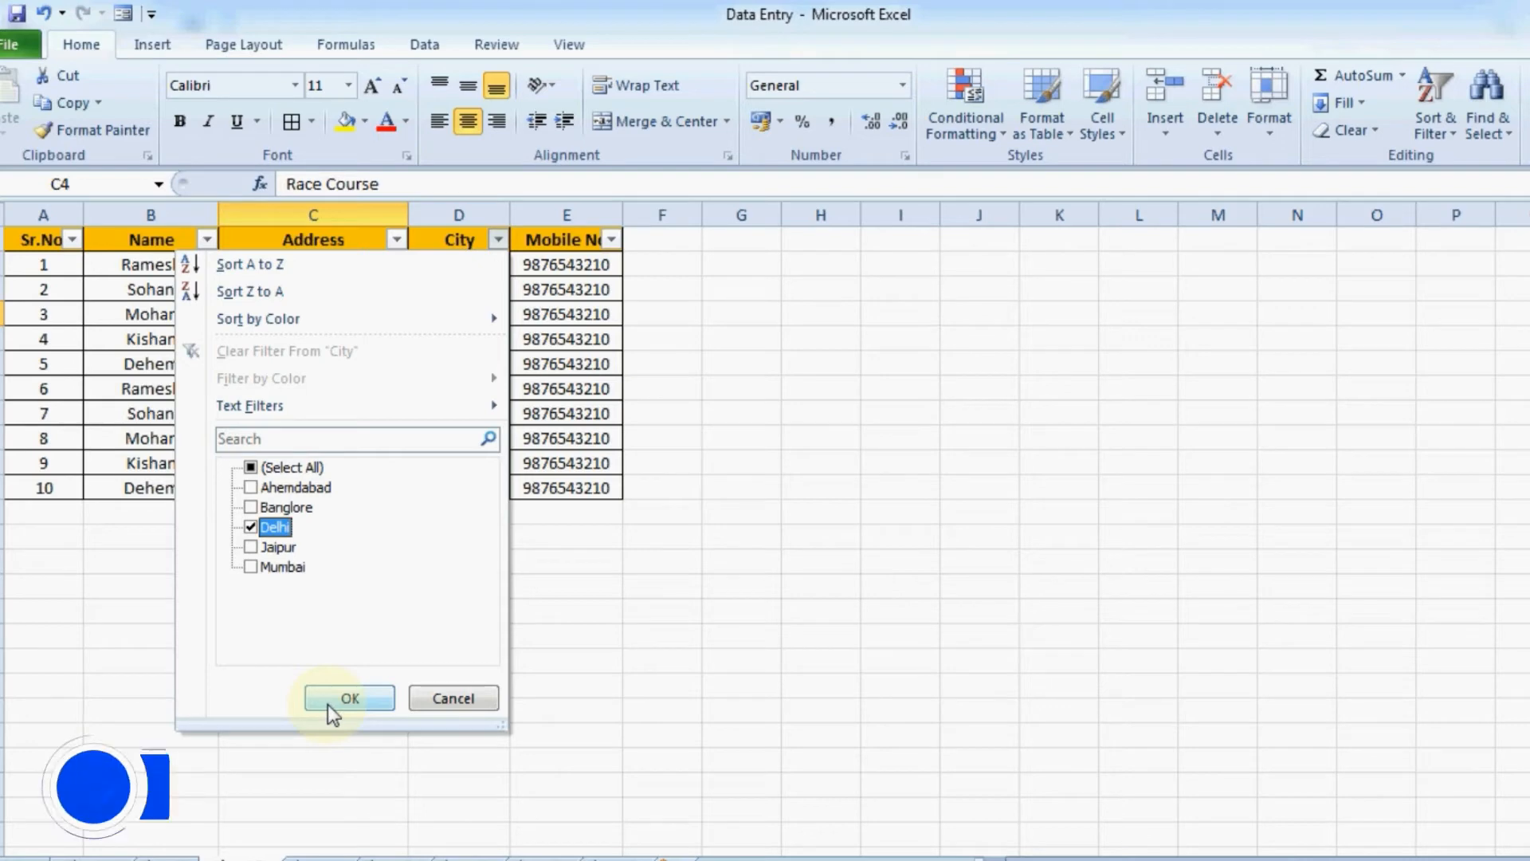
click(330, 706)
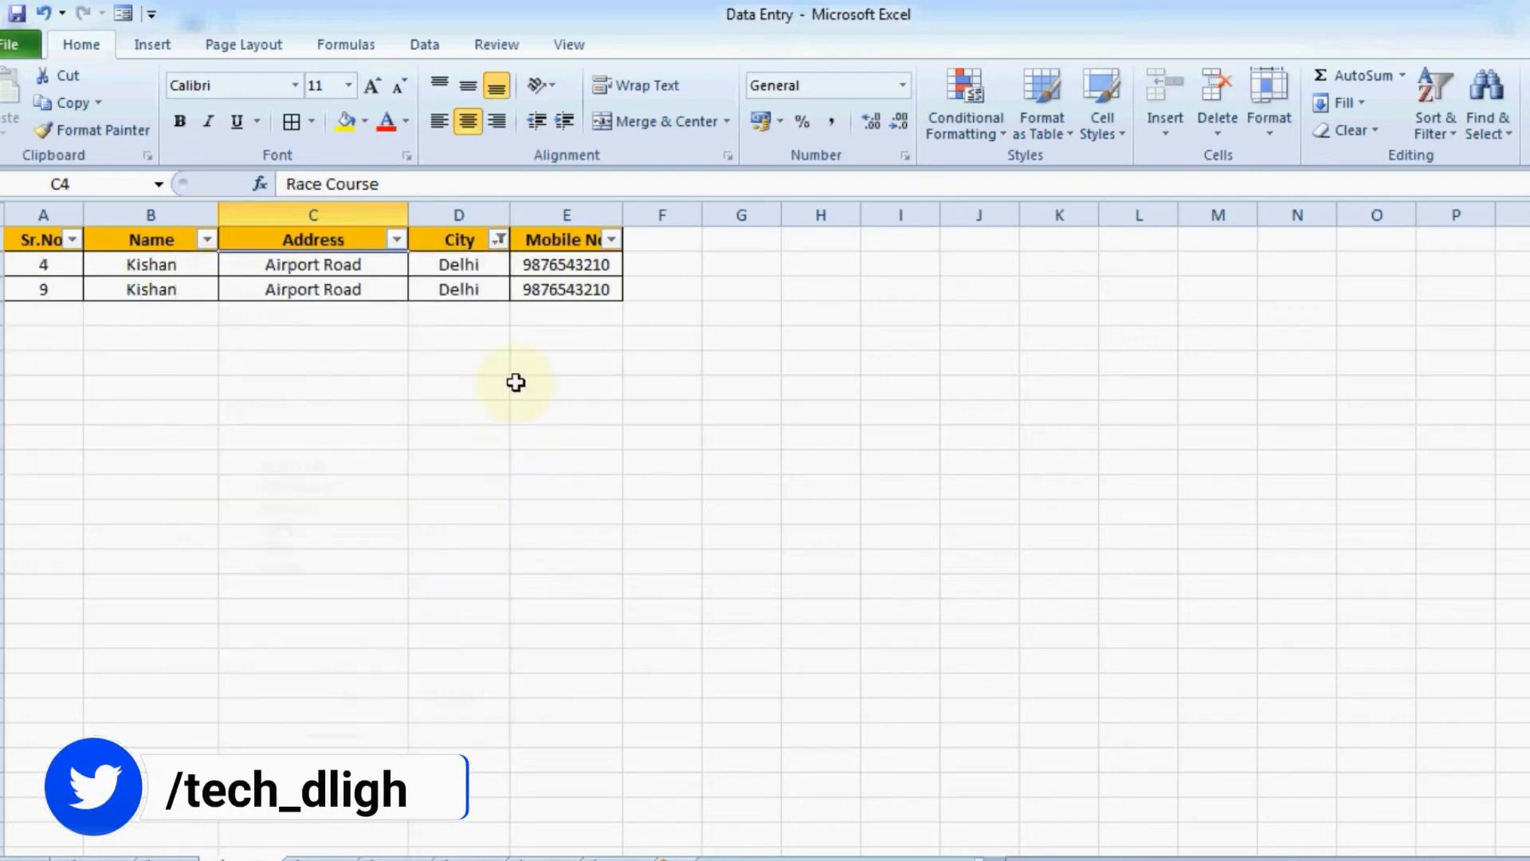
click(405, 344)
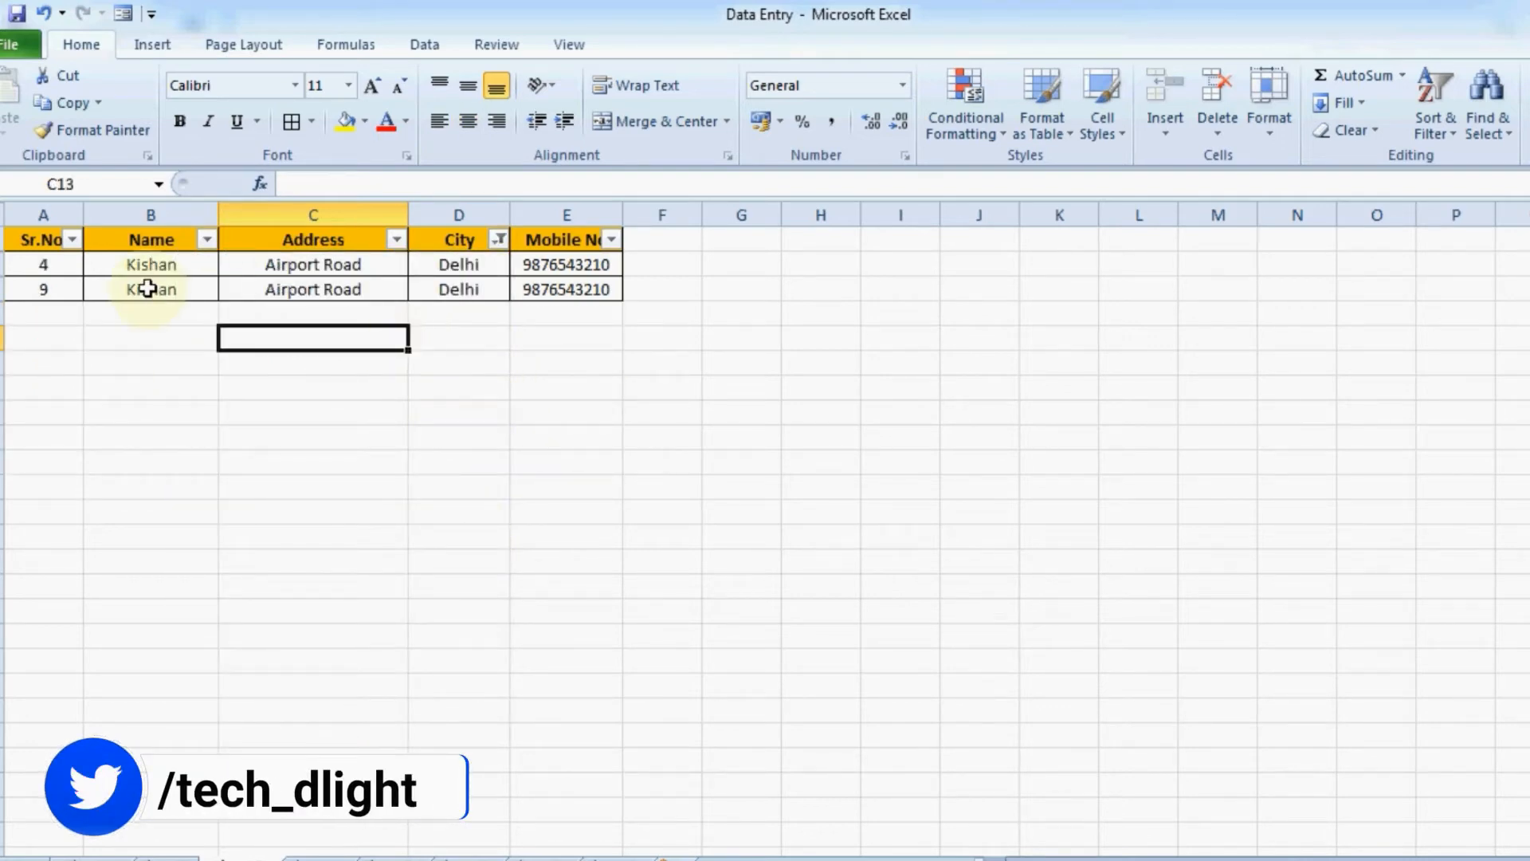
Add Jaipur to the cities shown by the City column's filter
click(500, 240)
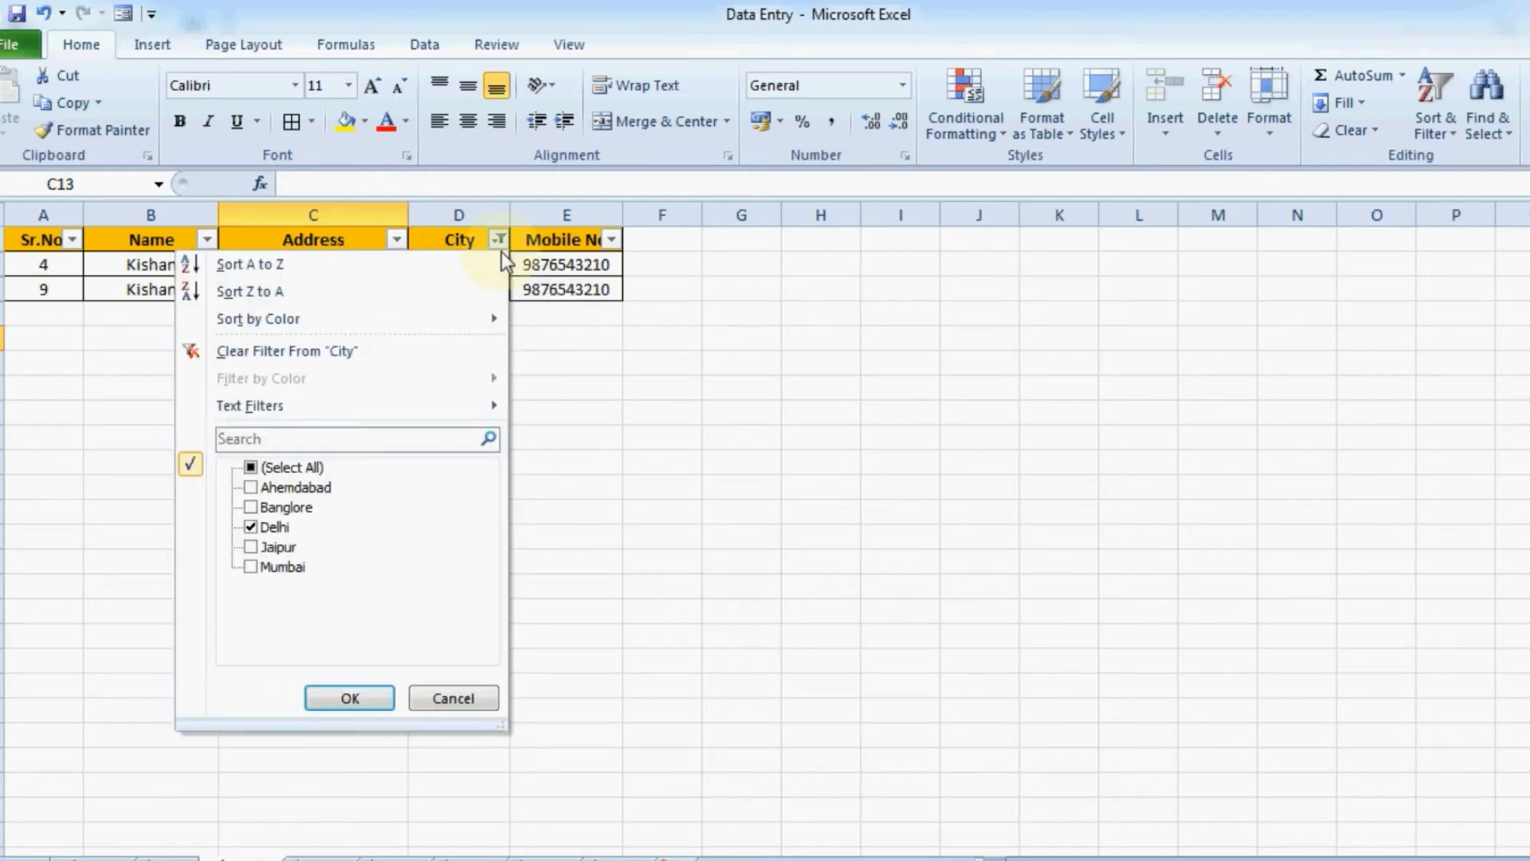
click(250, 548)
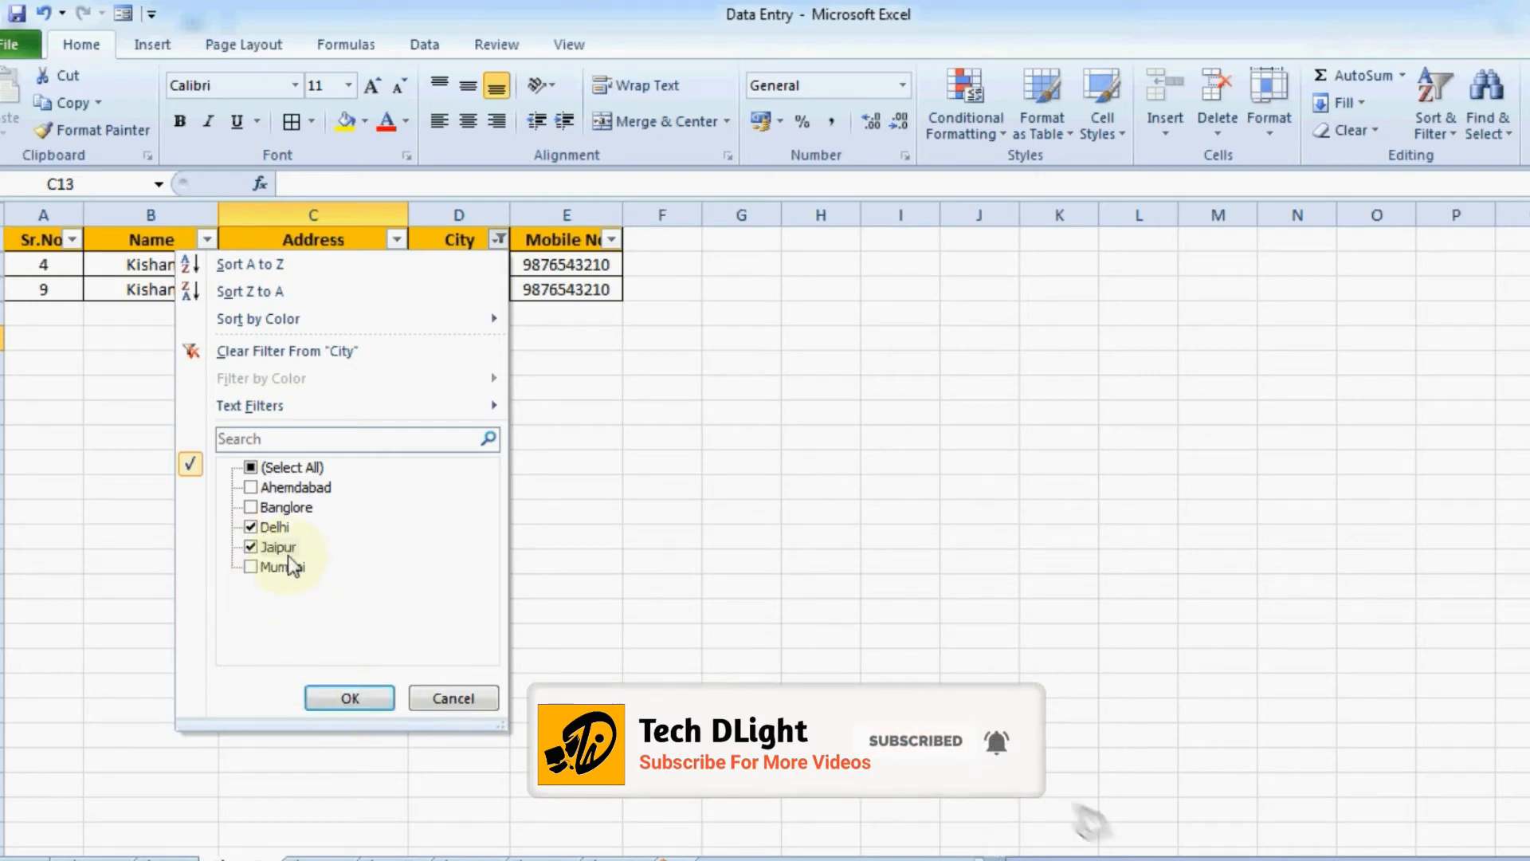
click(356, 698)
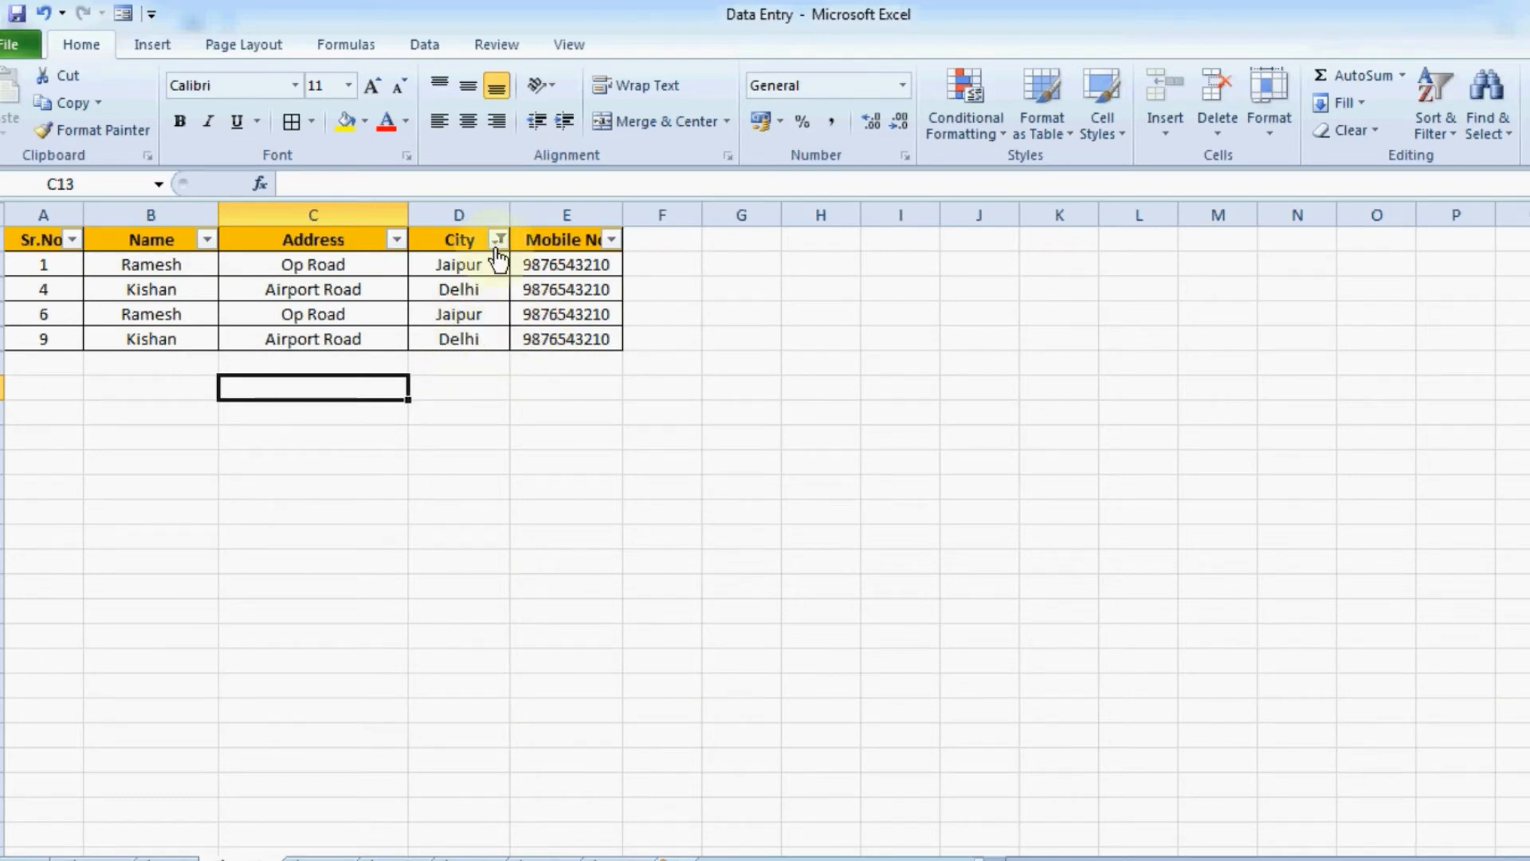
Select all cities in the City column's filter so that every record is included
mouse_move(497, 256)
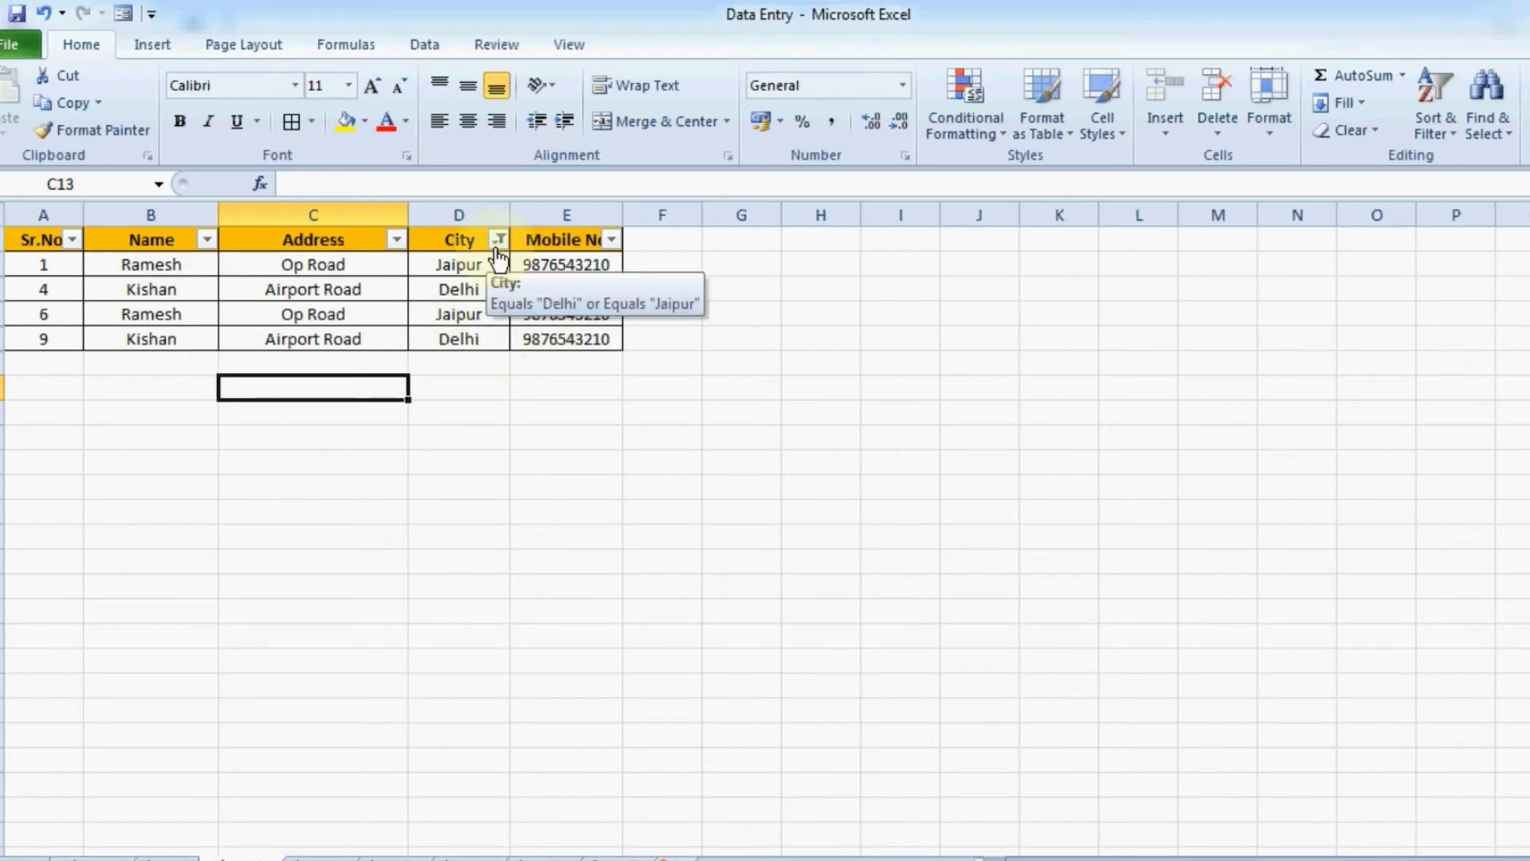
click(499, 240)
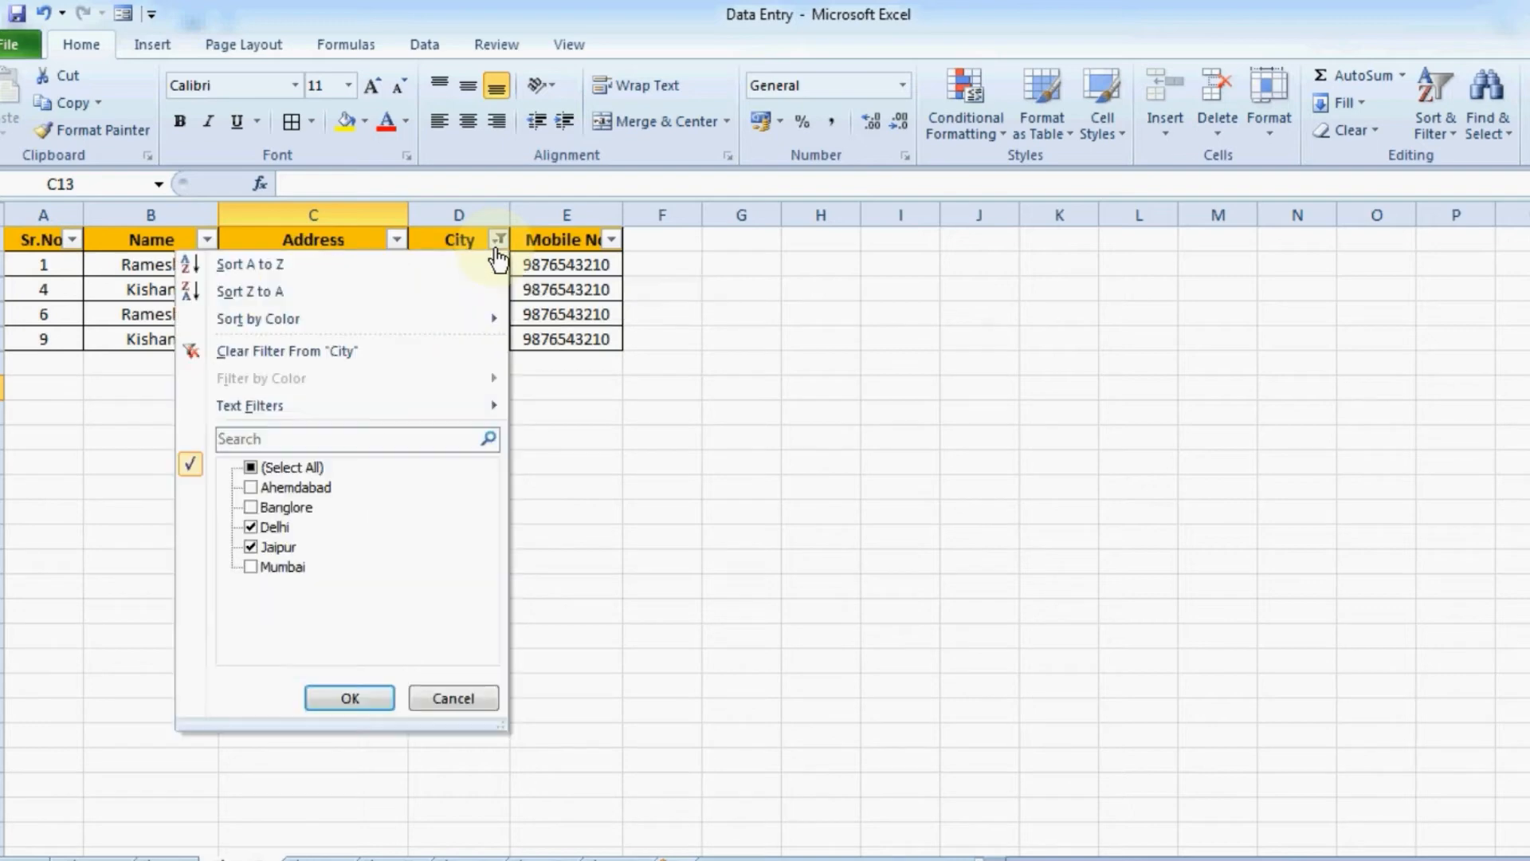
click(252, 468)
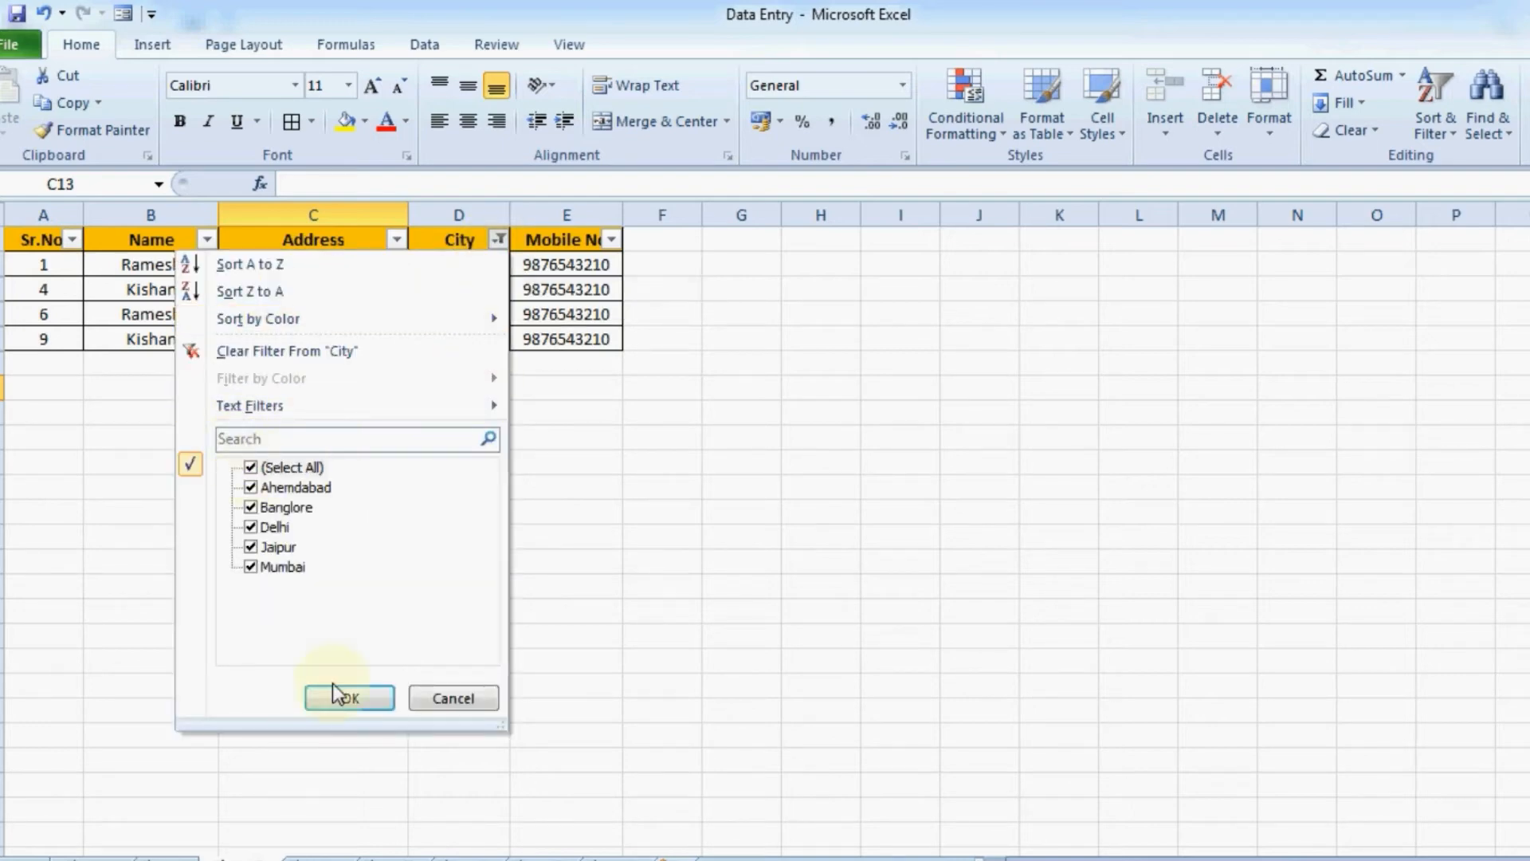
click(350, 698)
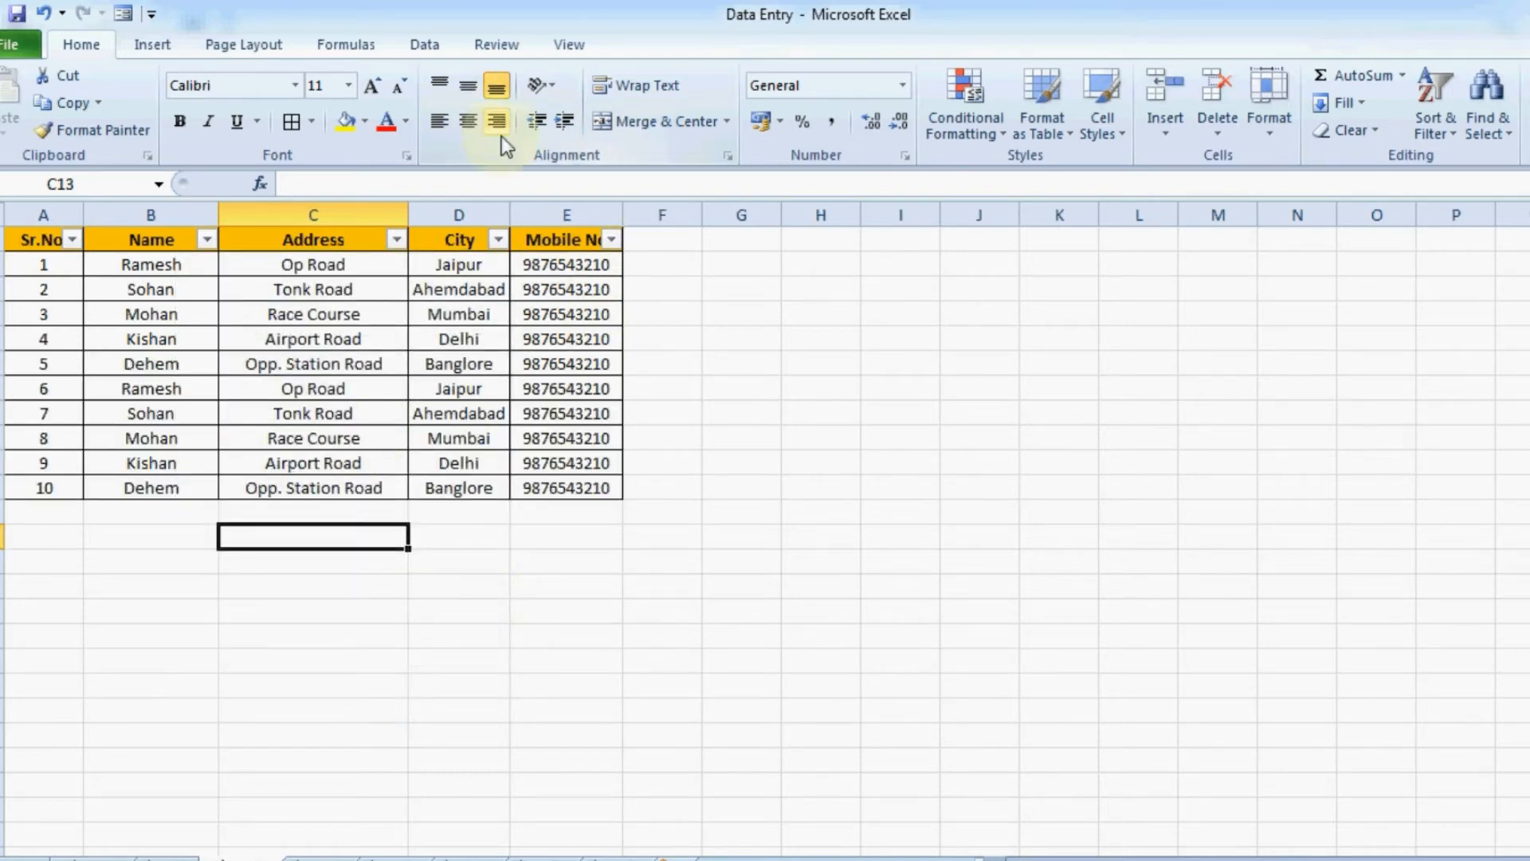
Filter the Name column to show only the two people whose records are numbered 2, 4, 7 and 9
click(207, 239)
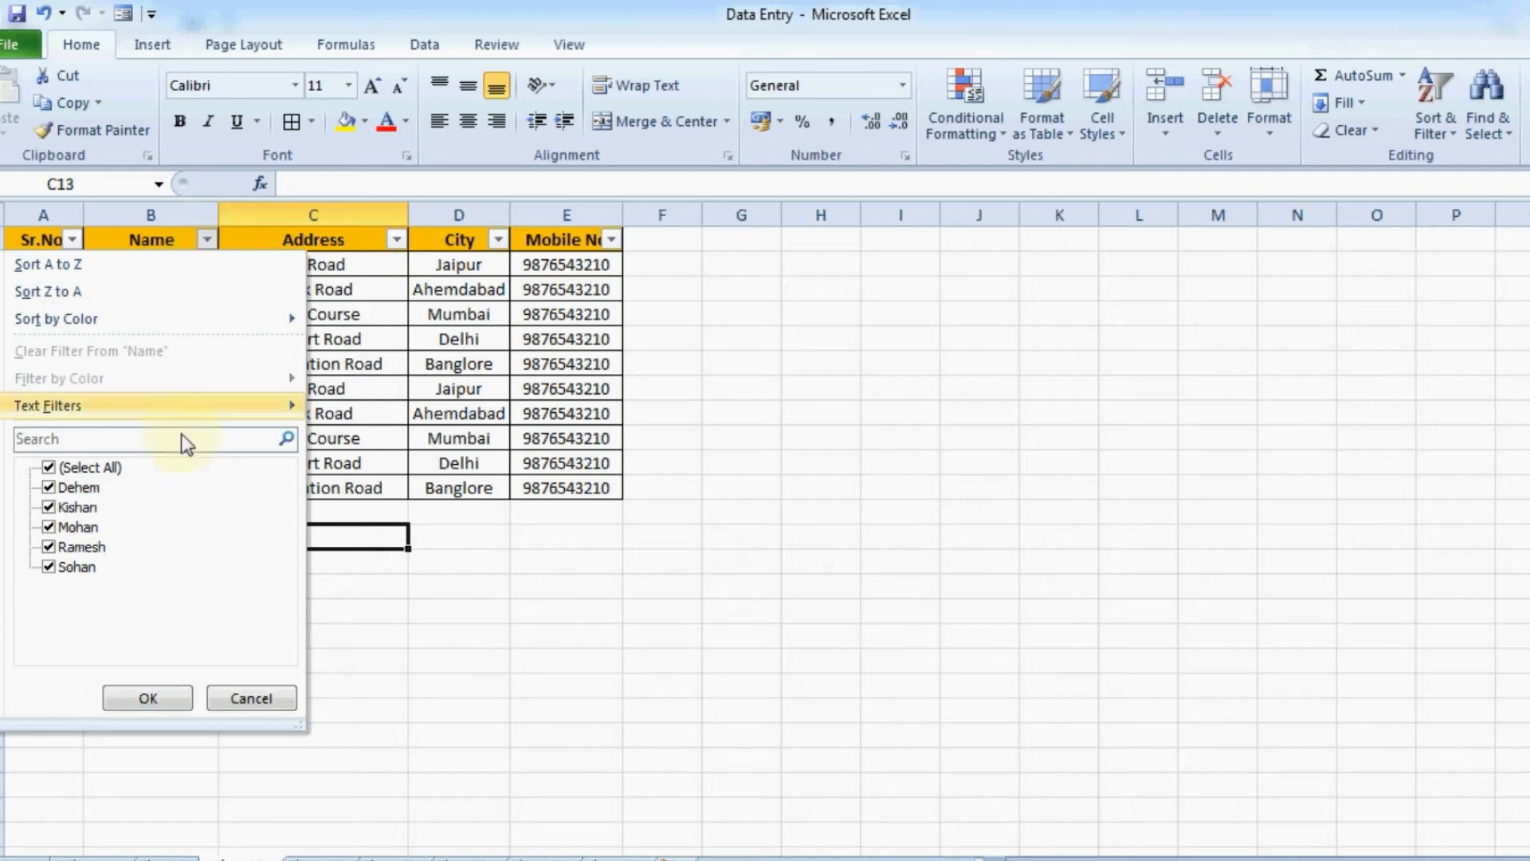
click(48, 467)
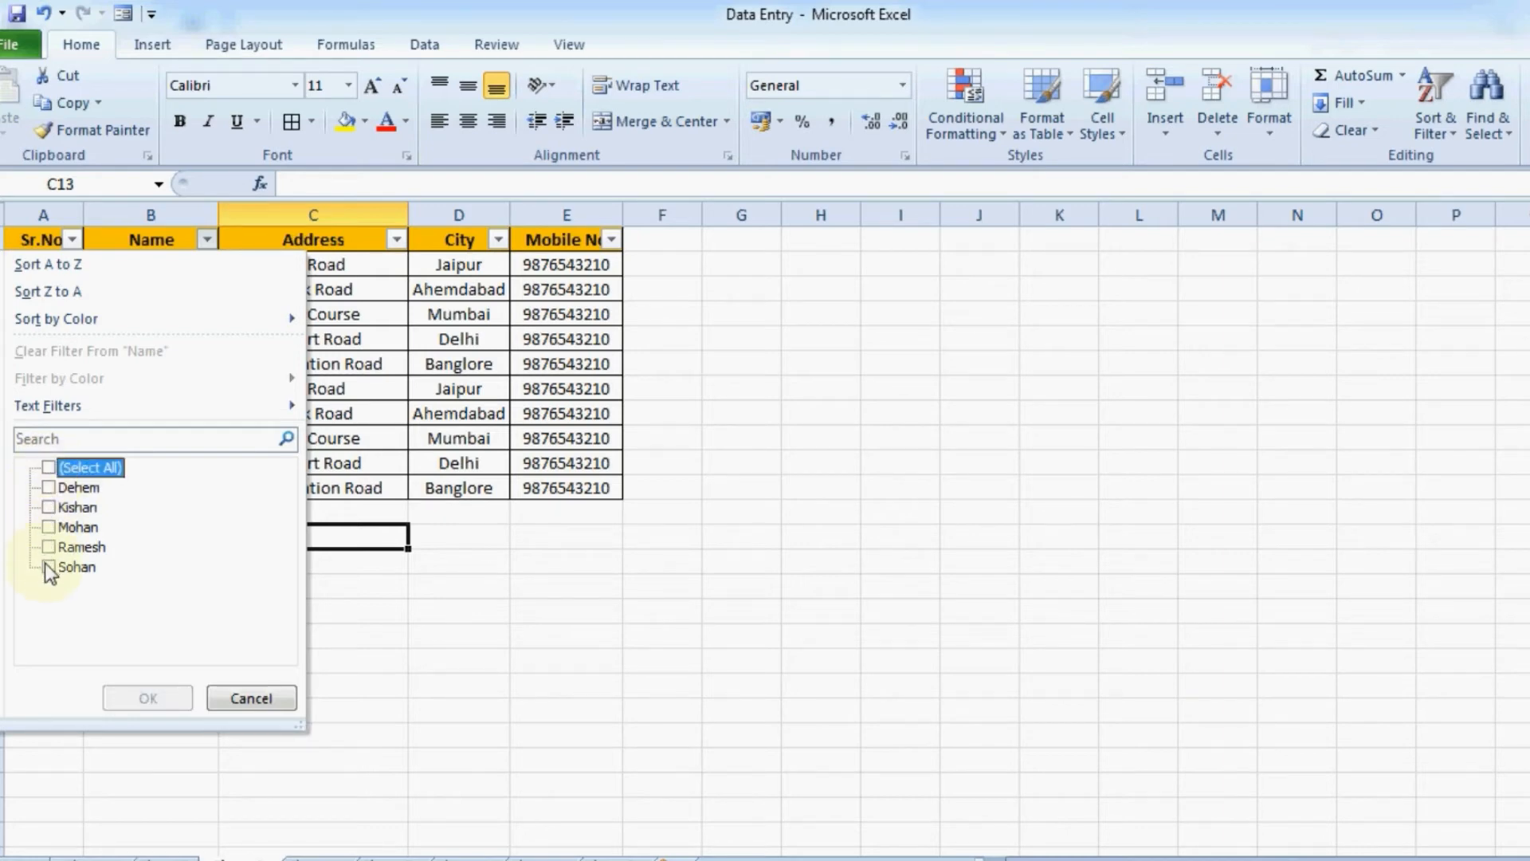
click(46, 564)
click(47, 508)
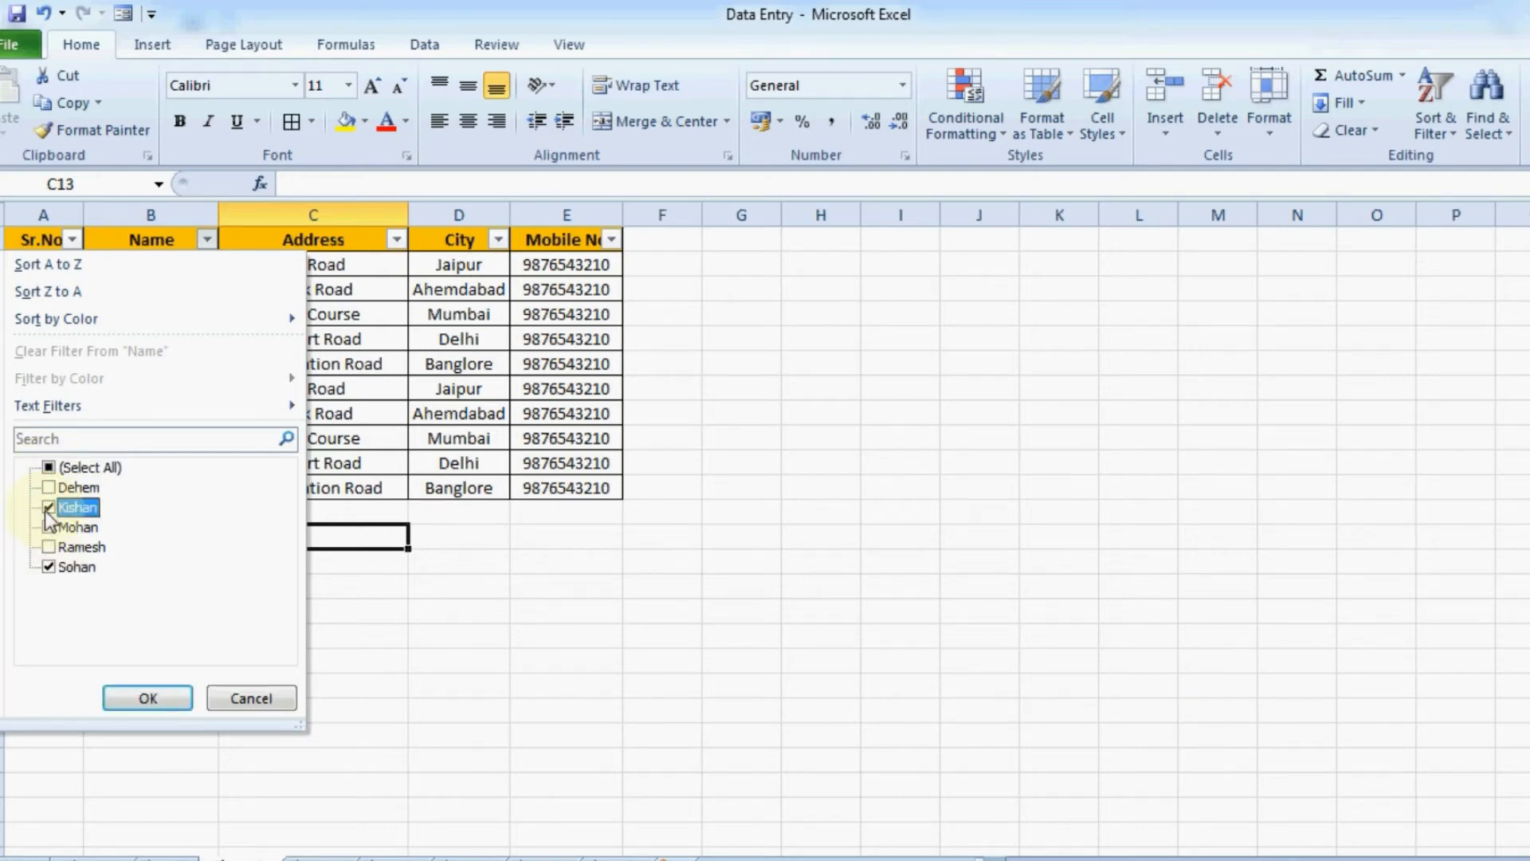
click(111, 697)
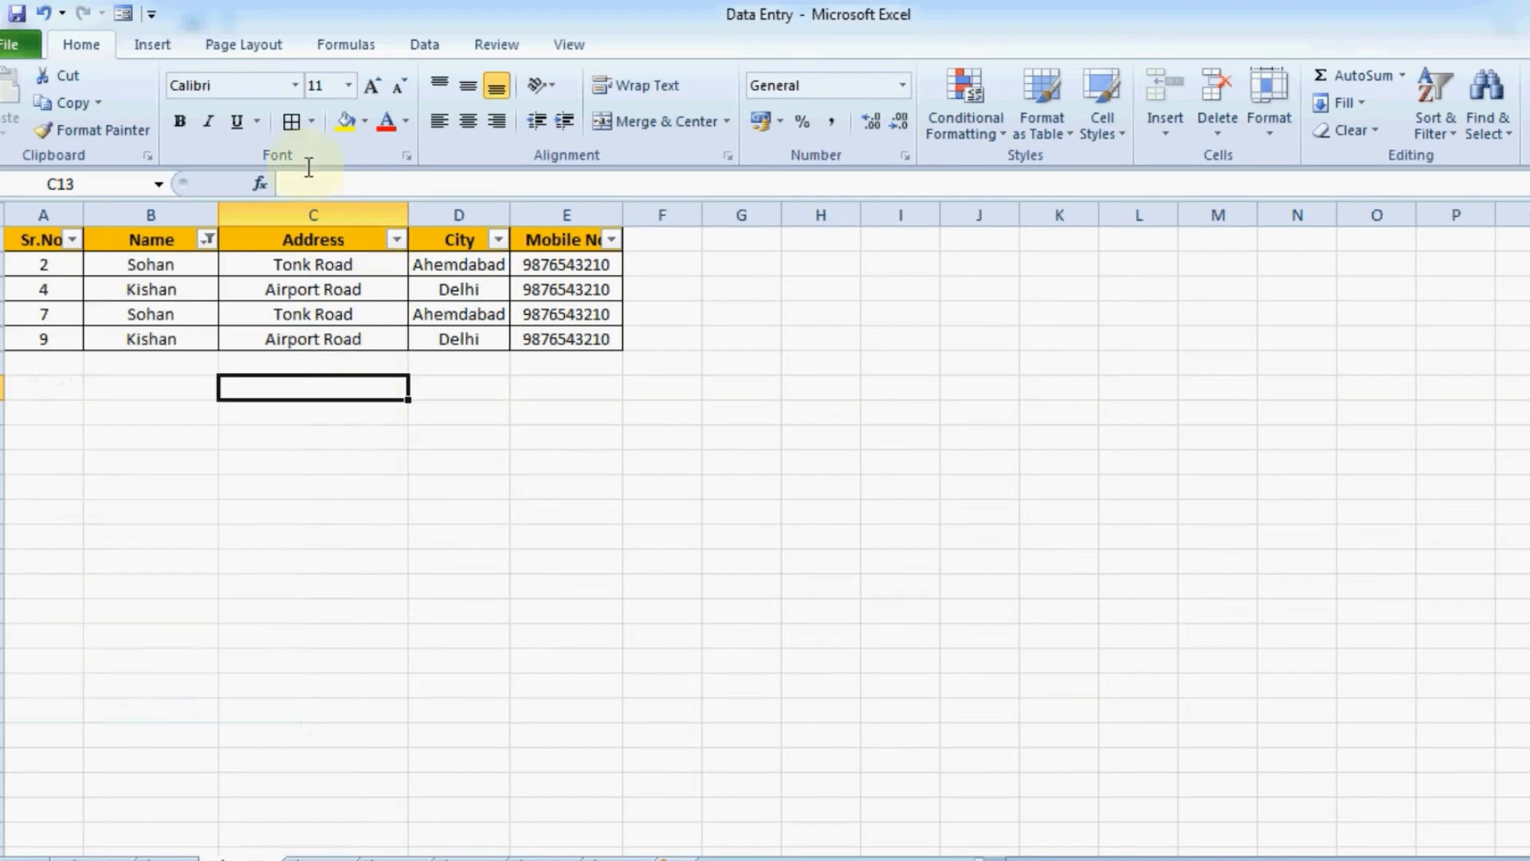
click(204, 265)
click(205, 314)
click(330, 341)
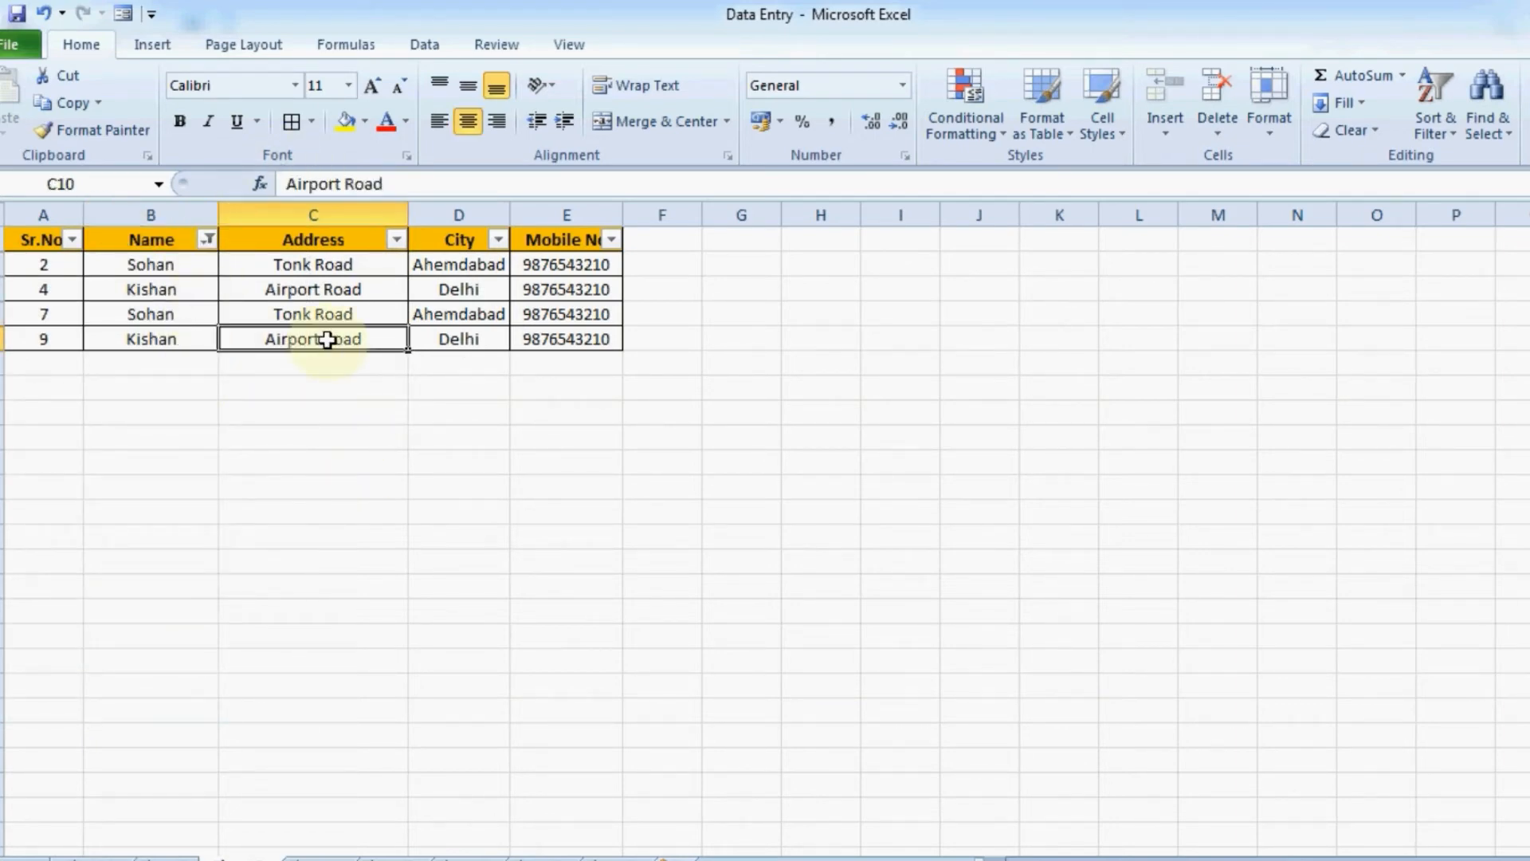
Select all names in the Name column's filter so that every contact record is included
click(207, 239)
click(72, 468)
click(179, 703)
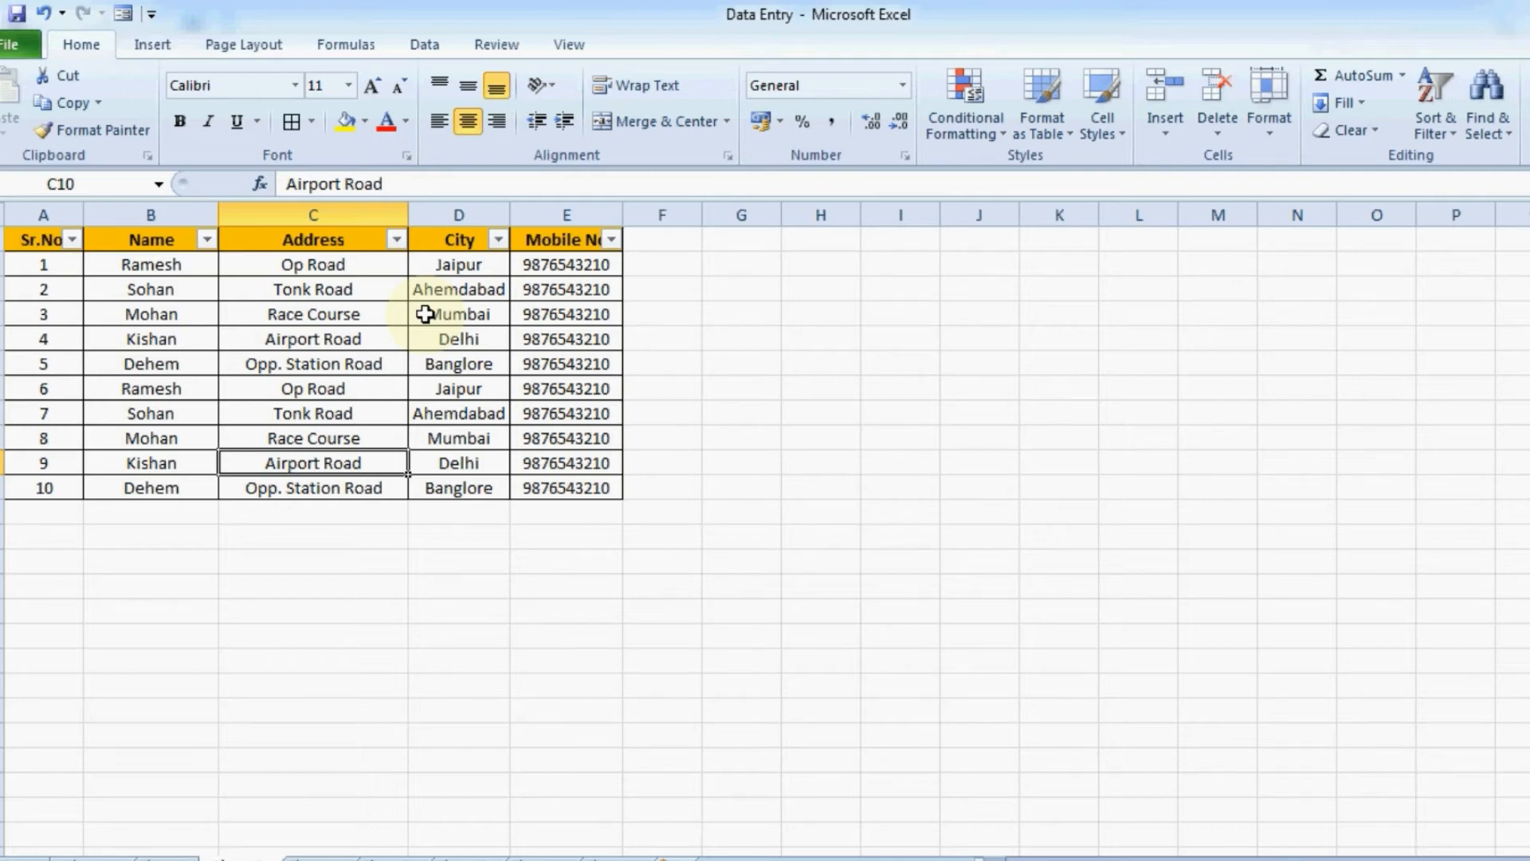
Turn off filtering for the contact list's header row A1:E1
drag(31, 239, 542, 229)
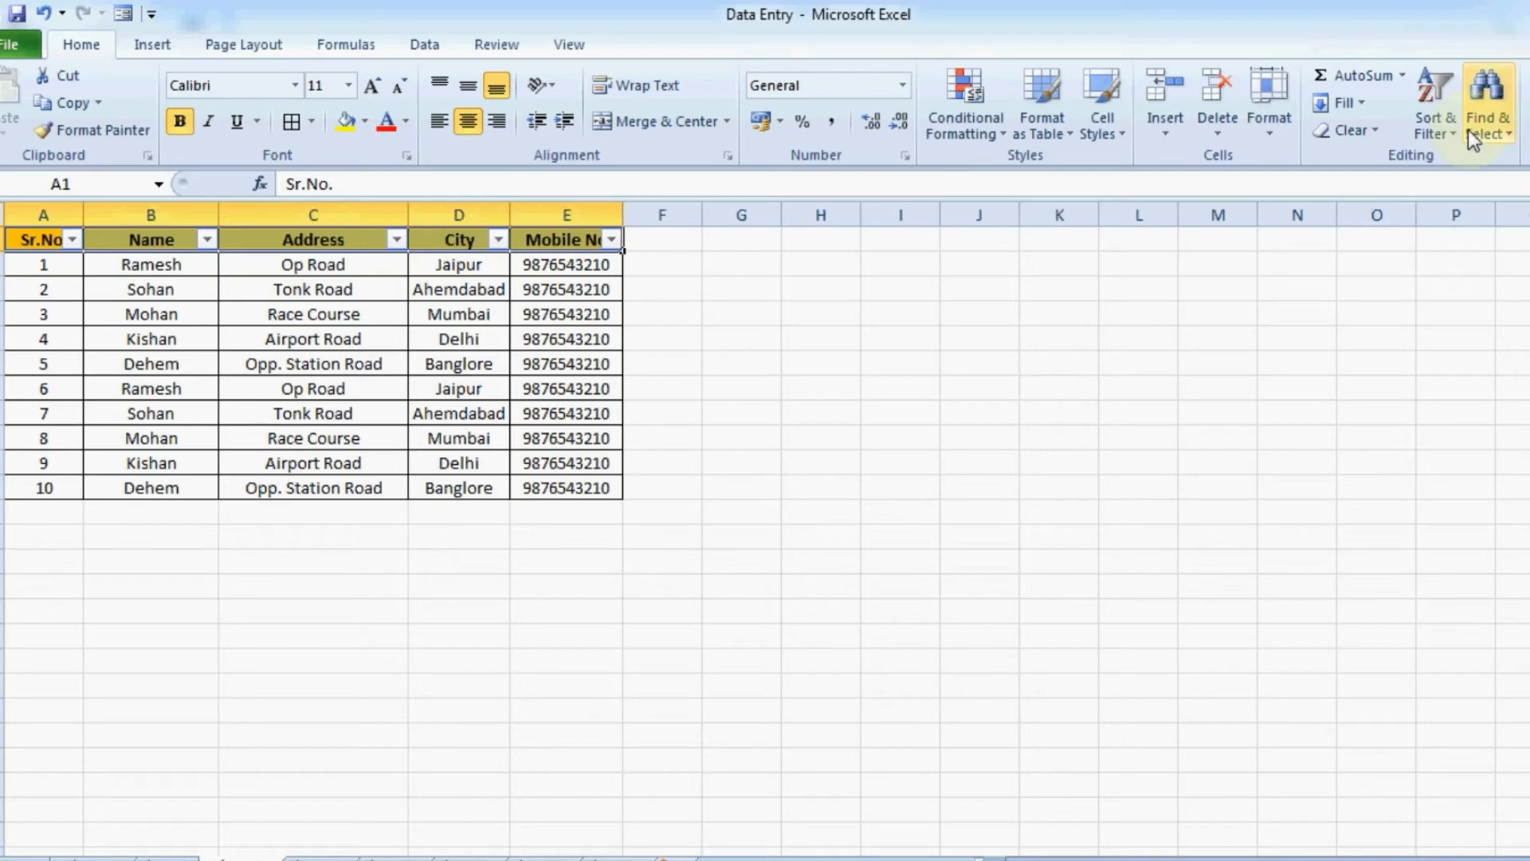
click(1446, 137)
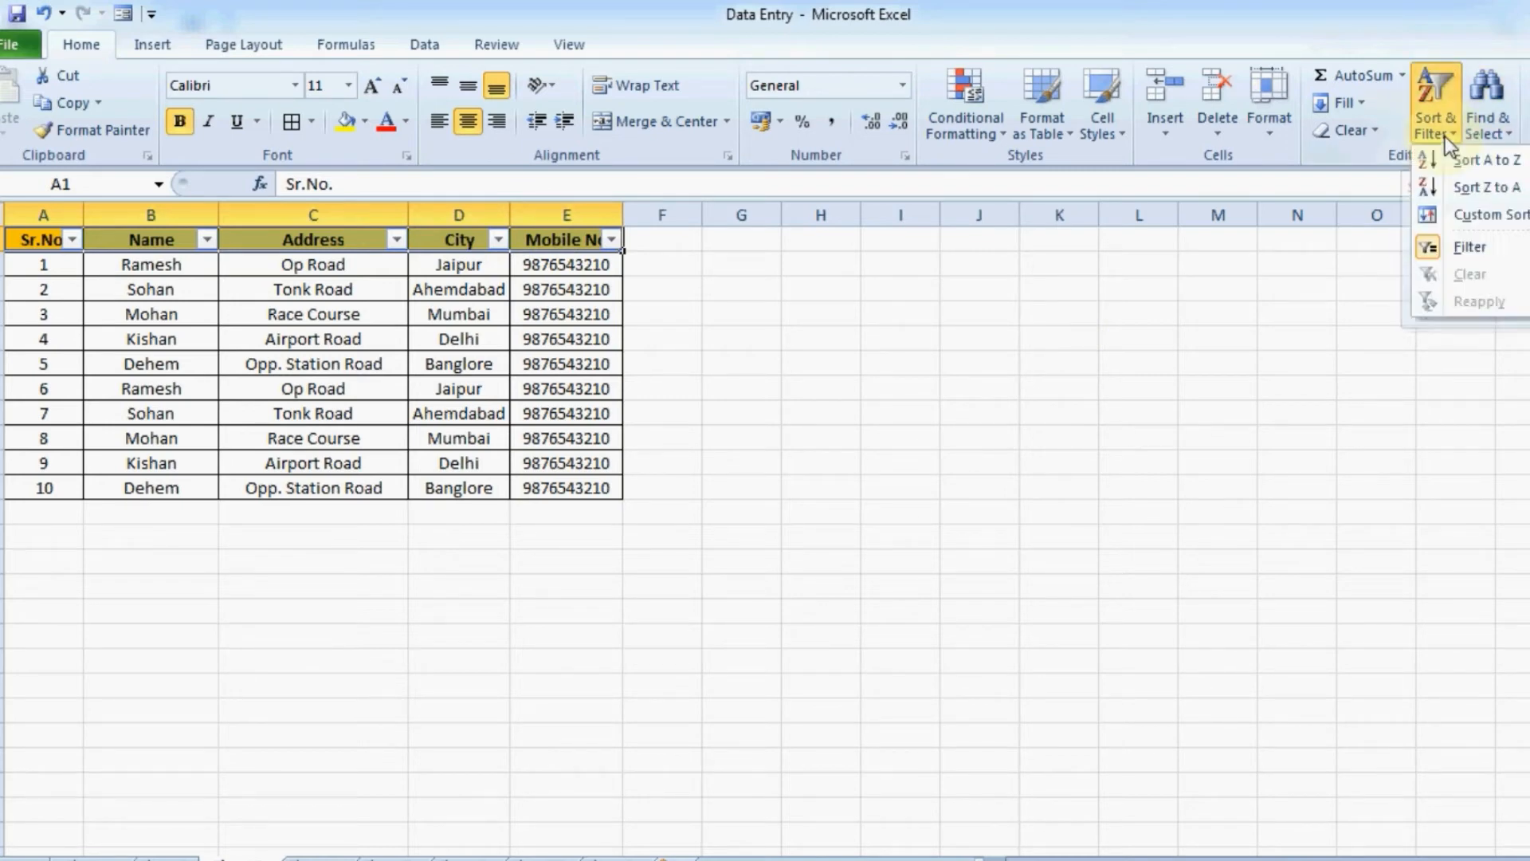
click(1462, 253)
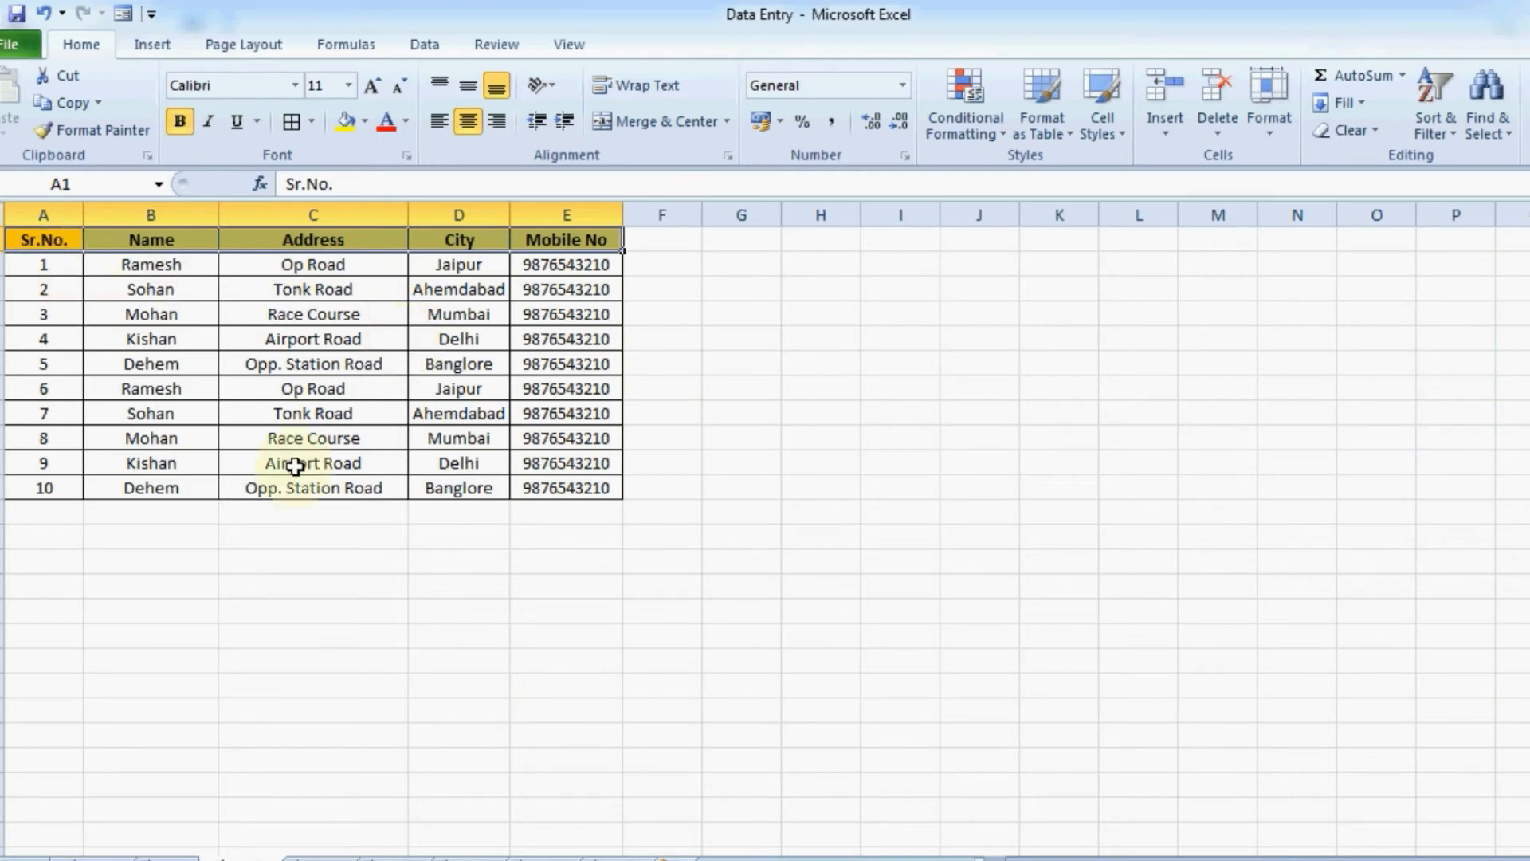
View the print preview of the contact list and return to the worksheet
click(566, 389)
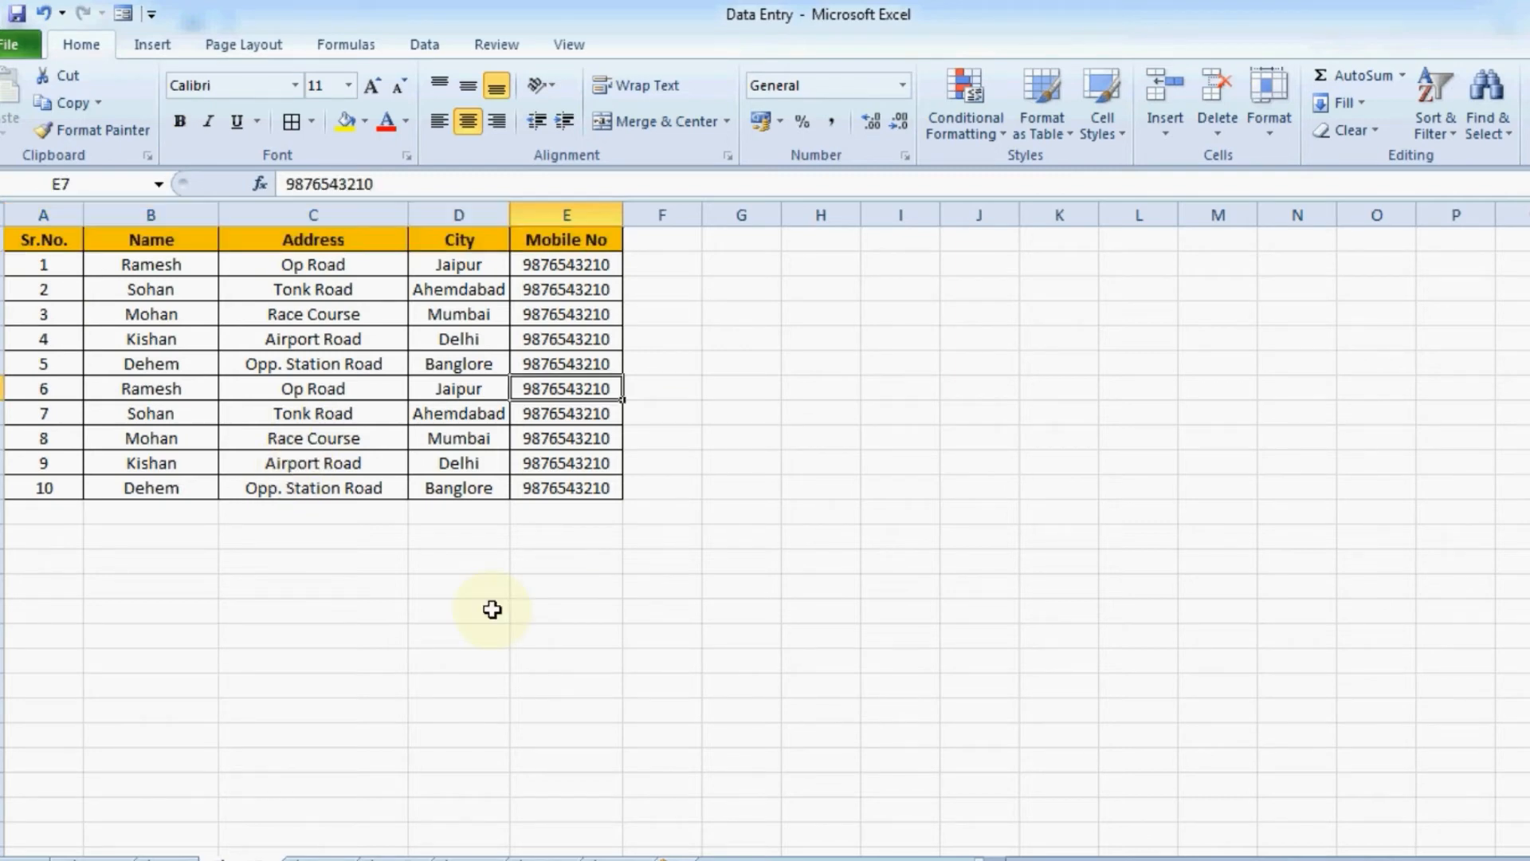
drag(76, 239, 513, 474)
click(490, 443)
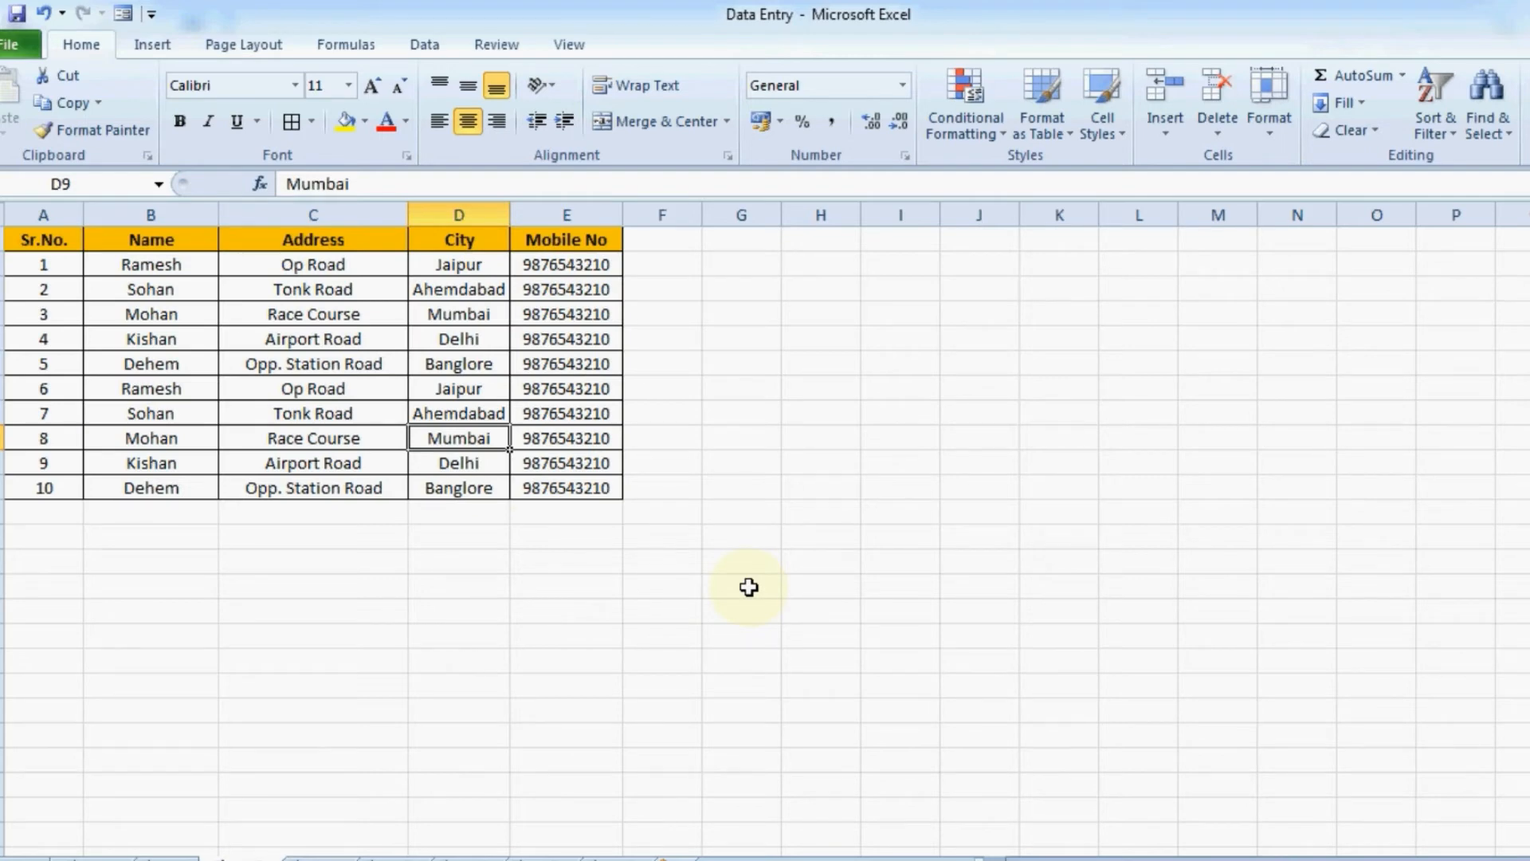
click(301, 413)
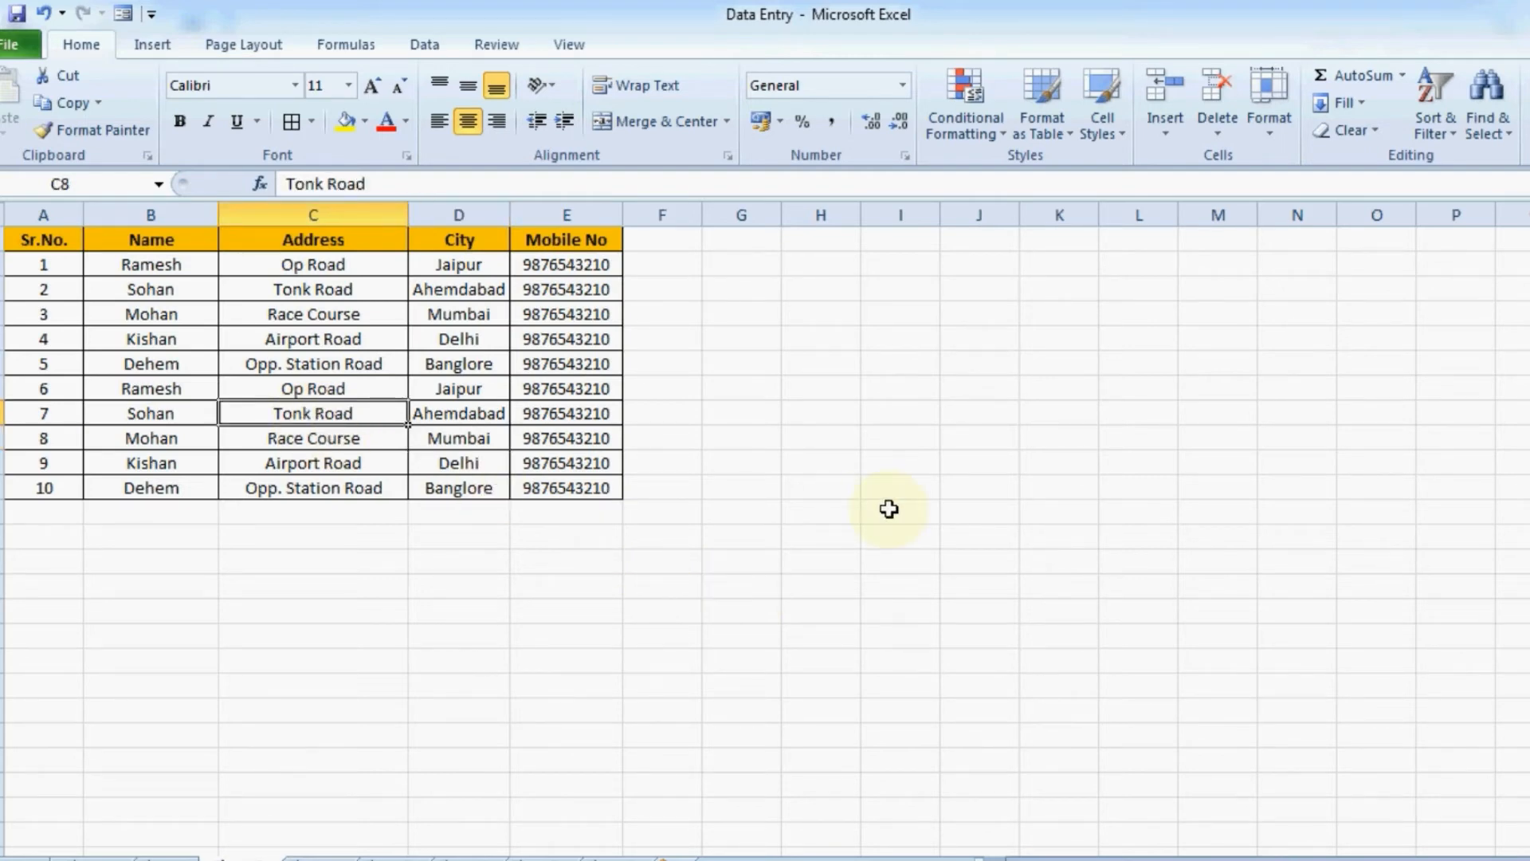
key(ctrl+p)
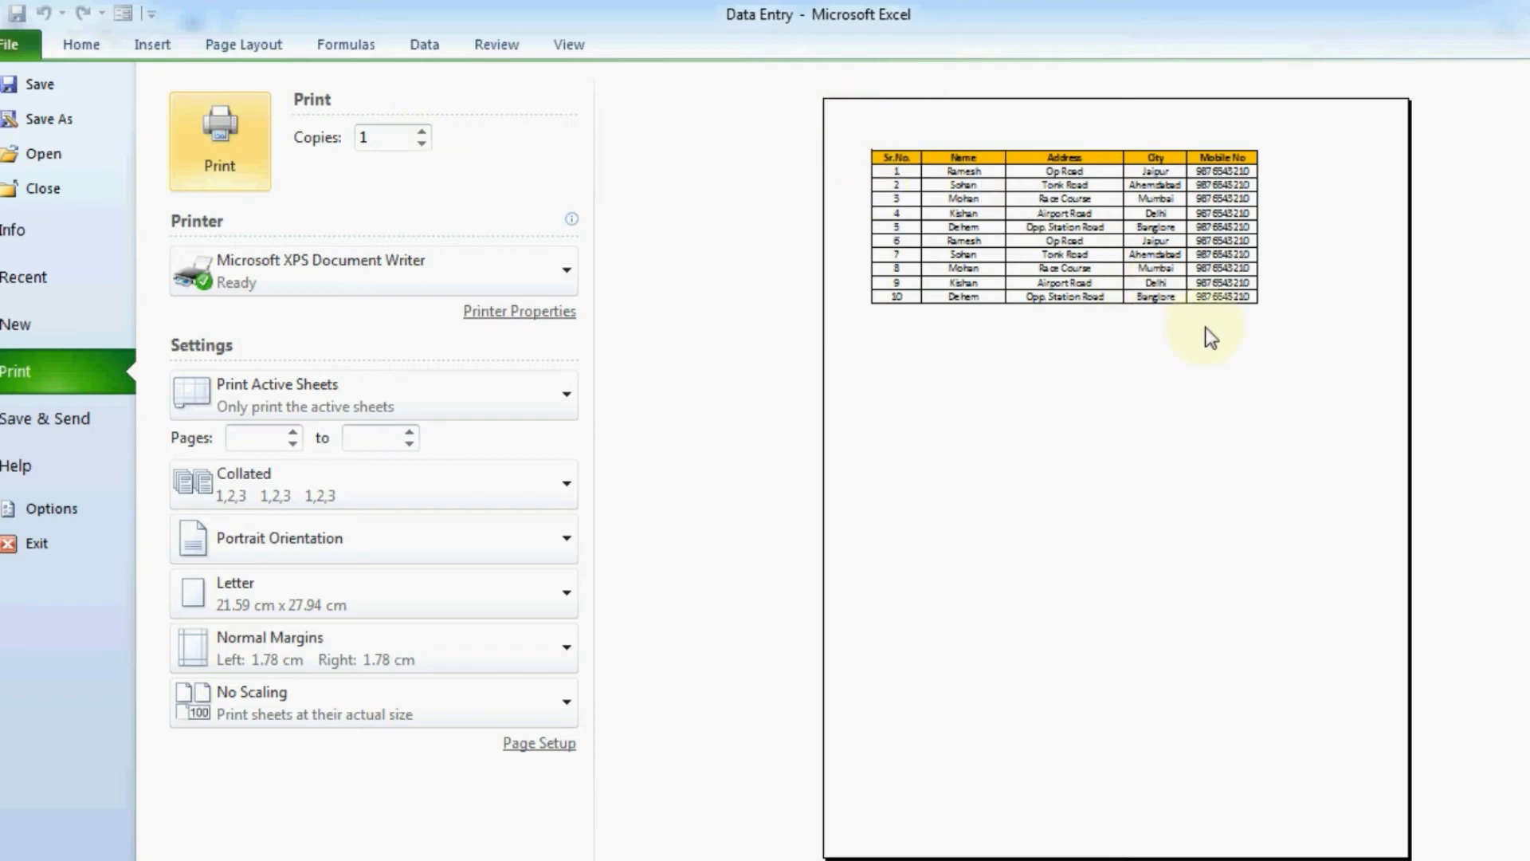
key(Escape)
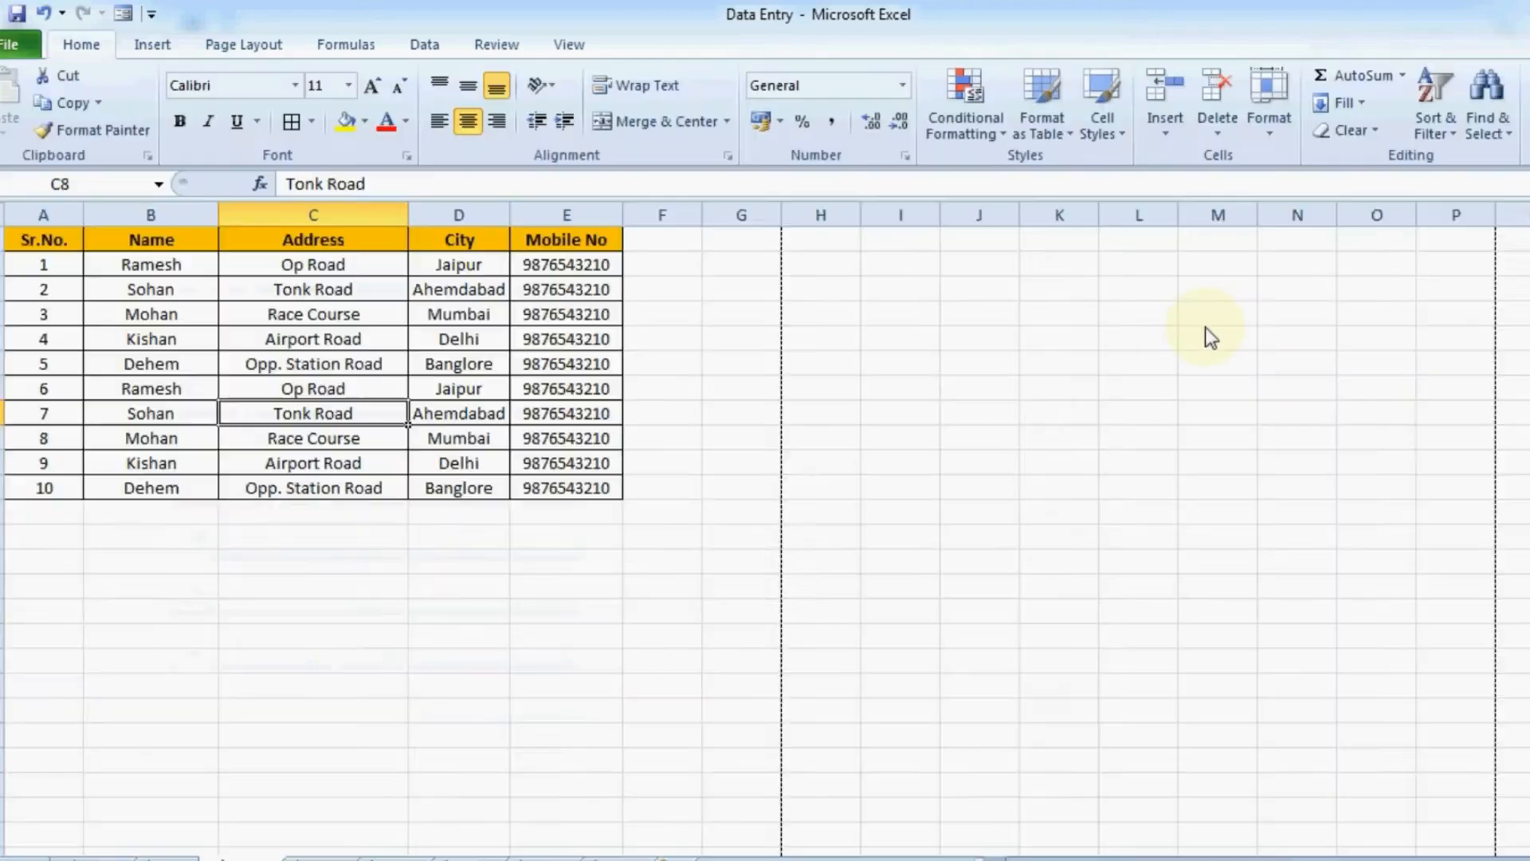
click(327, 466)
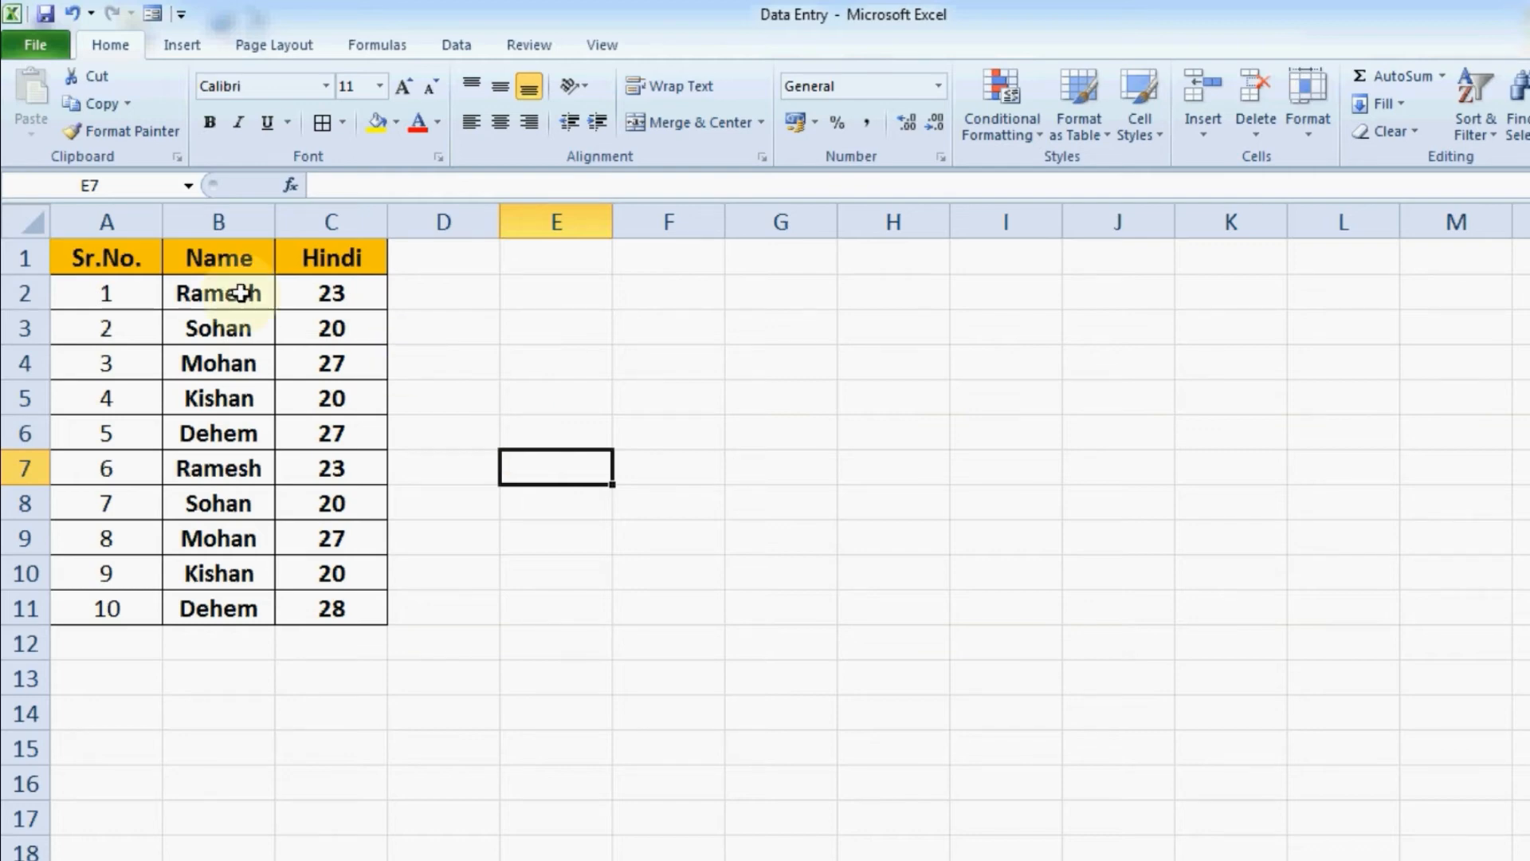
Examine the Name and Hindi columns of the marks table in rows 2 to 11 for repeated entries
click(202, 294)
click(209, 331)
click(217, 367)
click(234, 404)
click(239, 436)
click(244, 470)
click(252, 505)
click(263, 540)
click(336, 598)
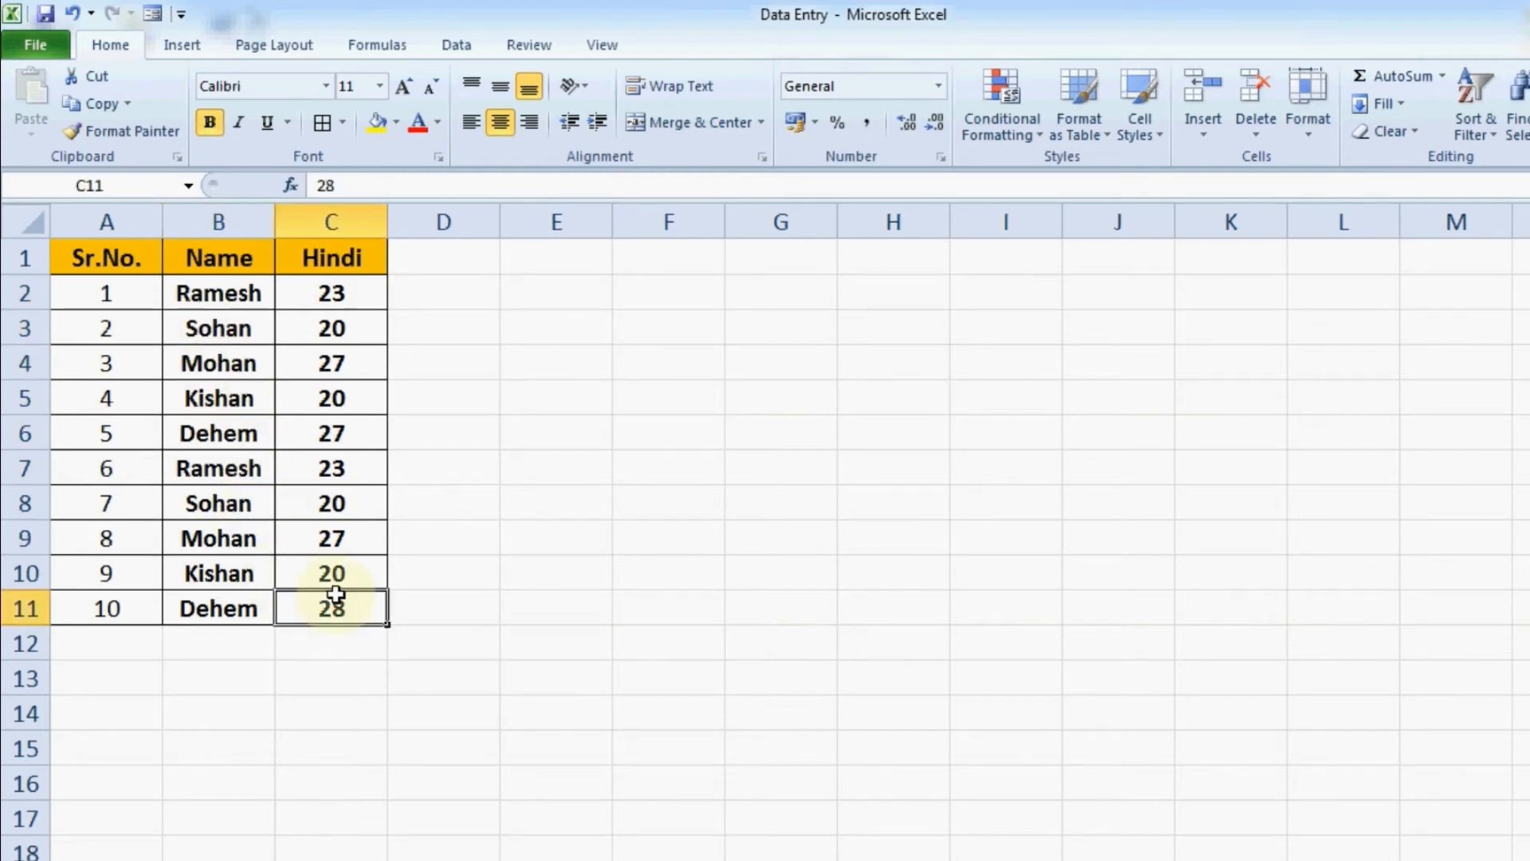
click(250, 594)
key(Up)
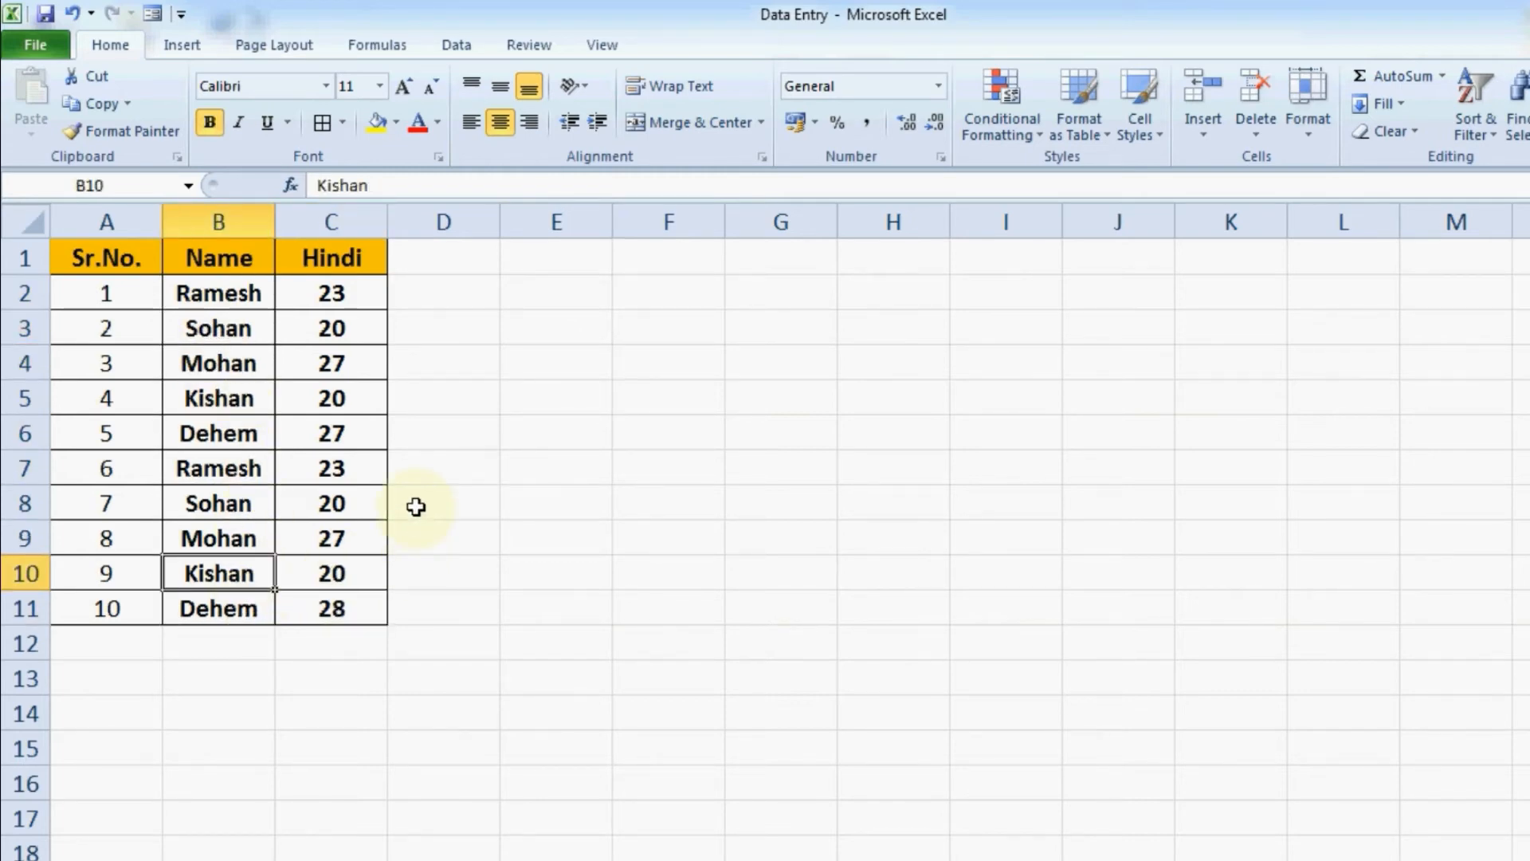
click(240, 296)
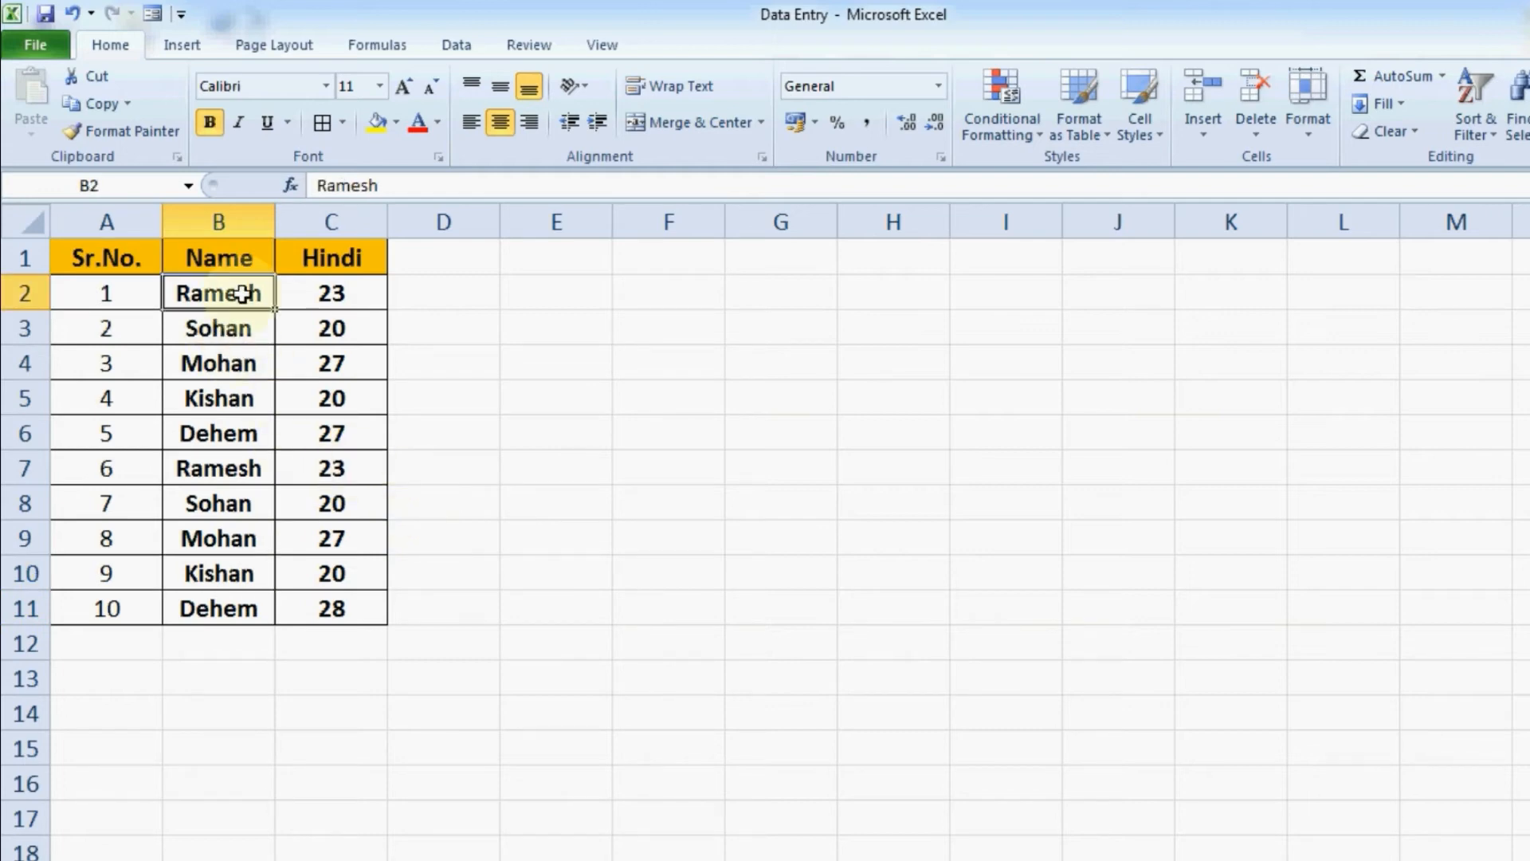
click(243, 470)
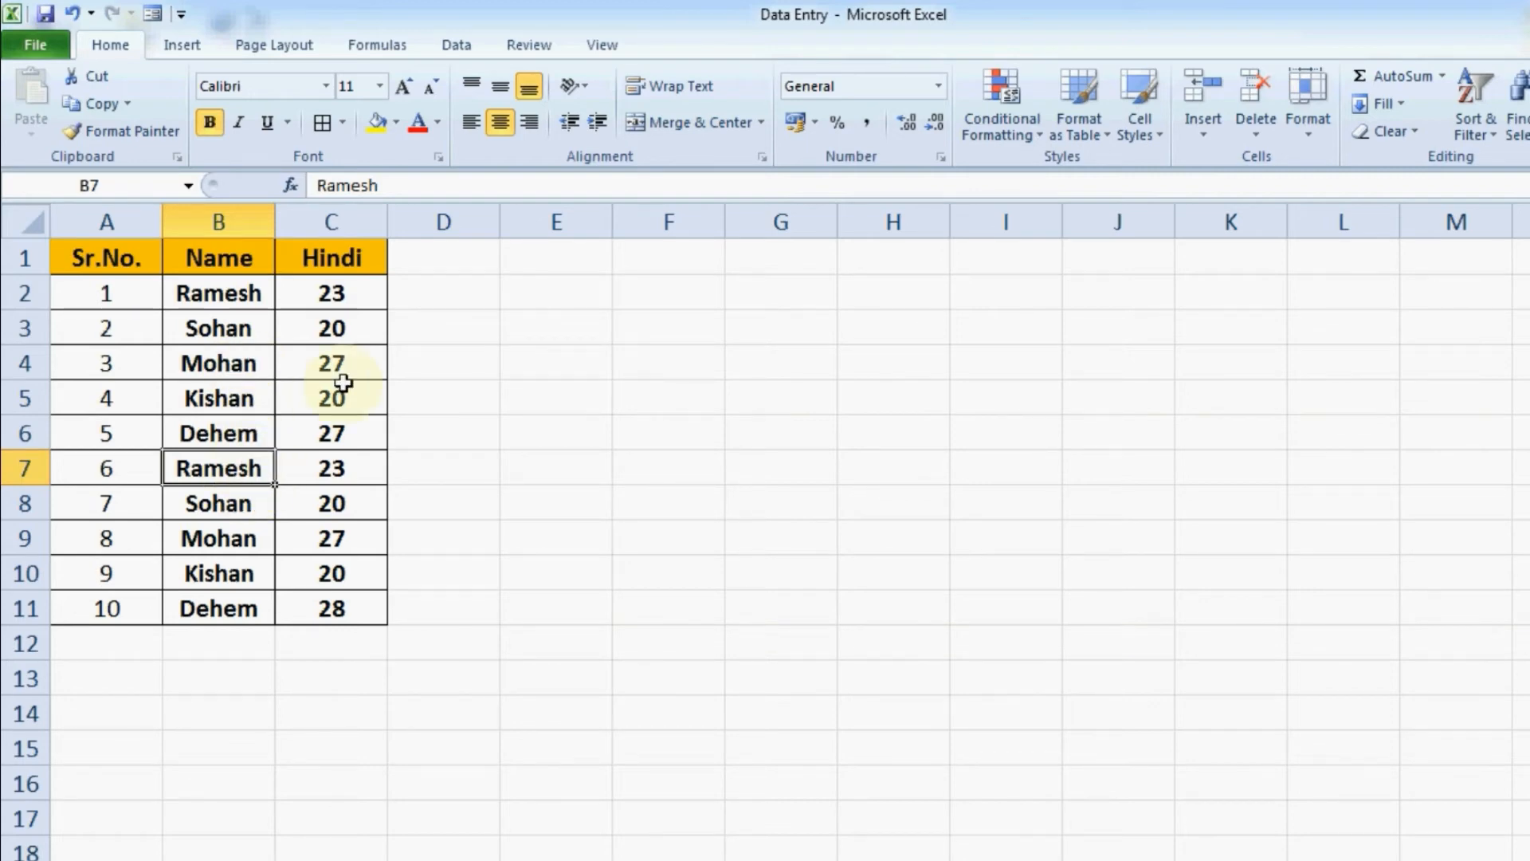
Remove duplicate records from A1:C11, comparing only the Name and Hindi columns and treating the first row as headers
drag(75, 256, 355, 607)
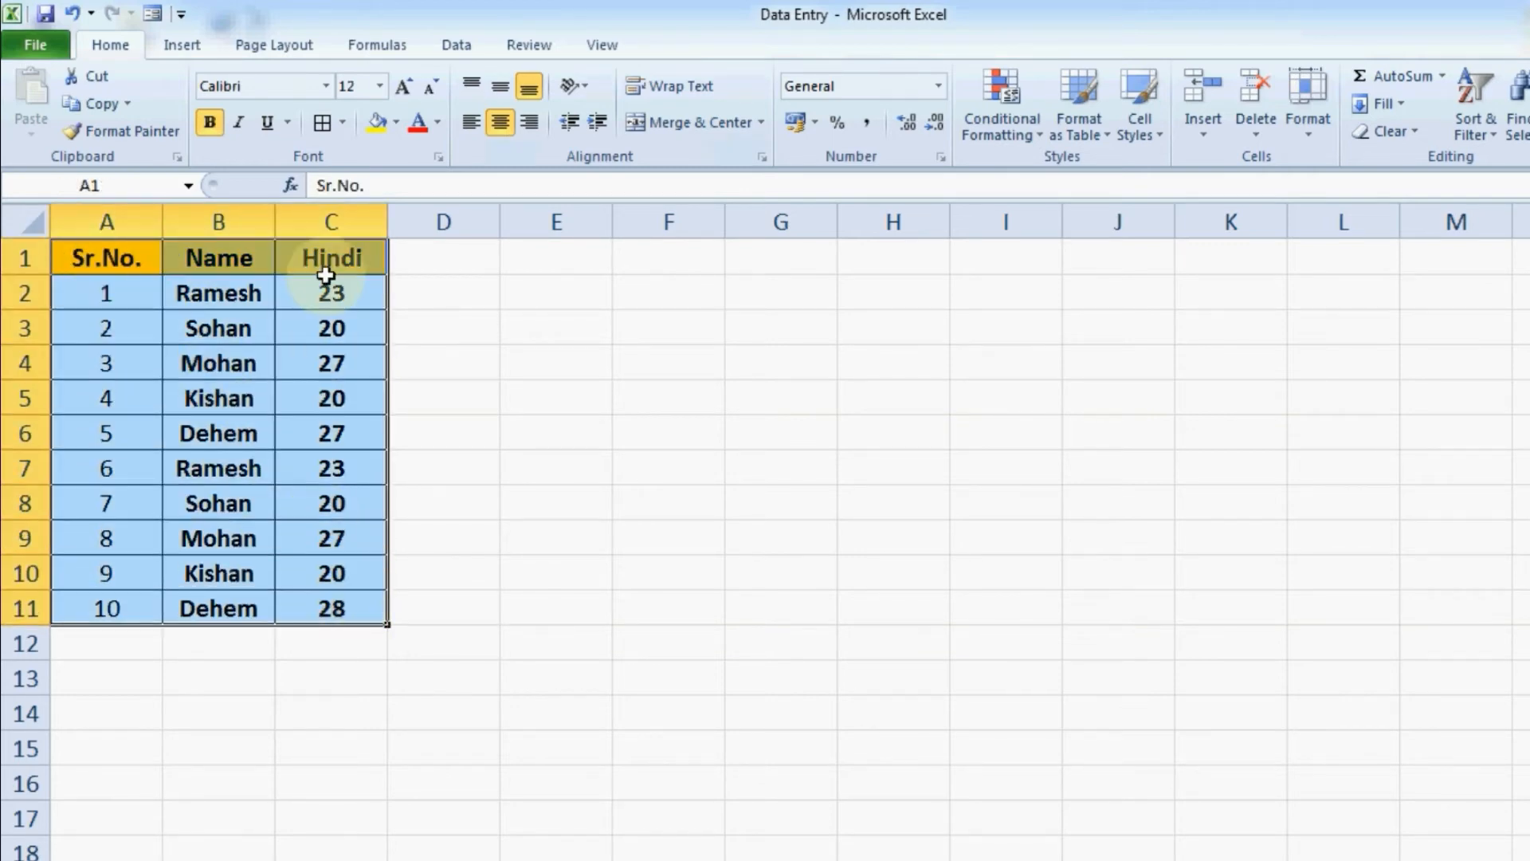
click(437, 45)
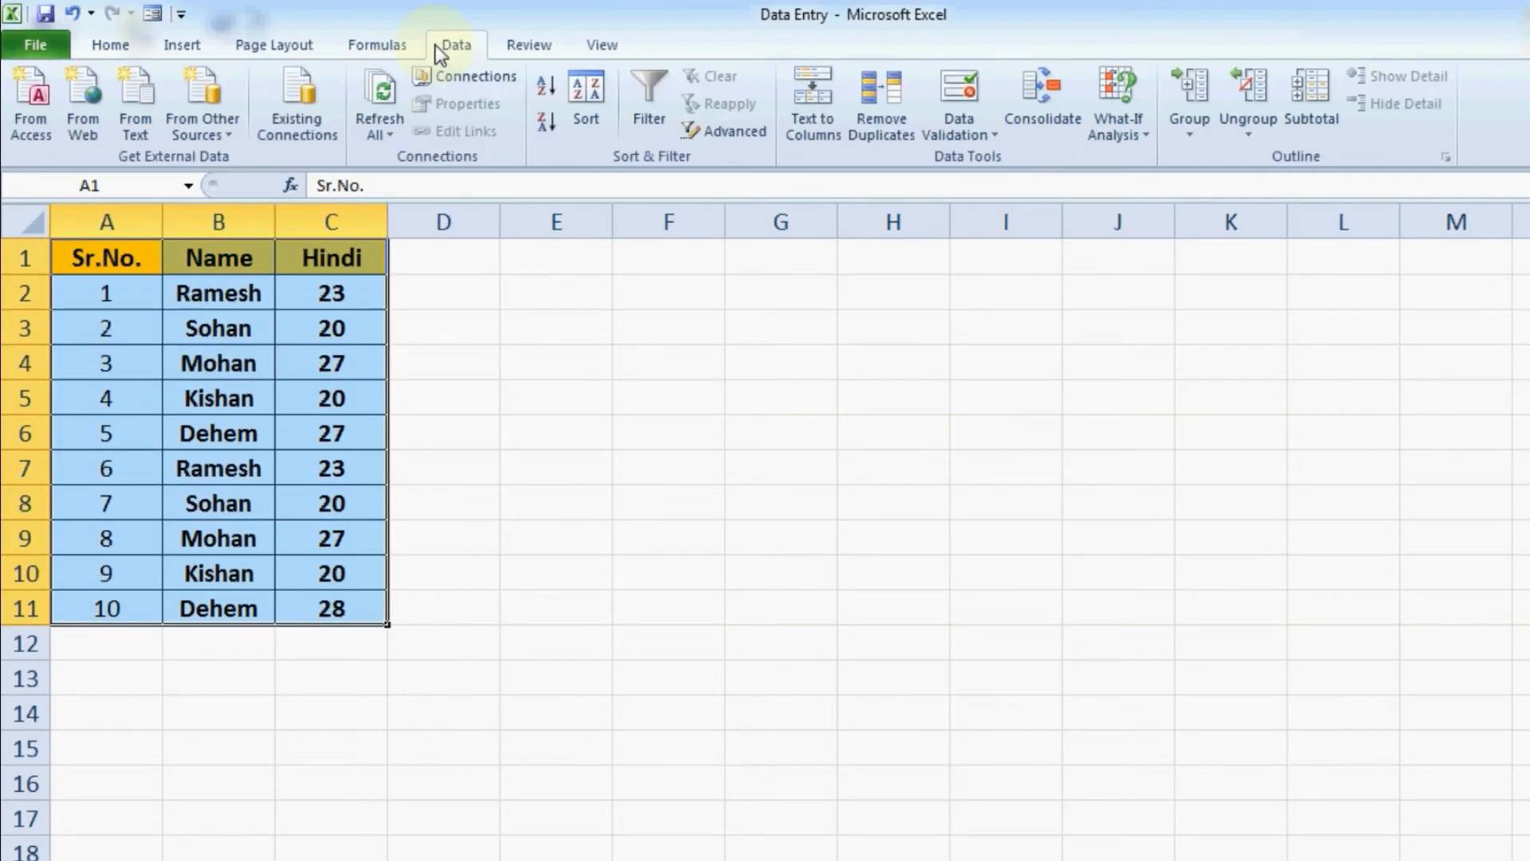
click(913, 111)
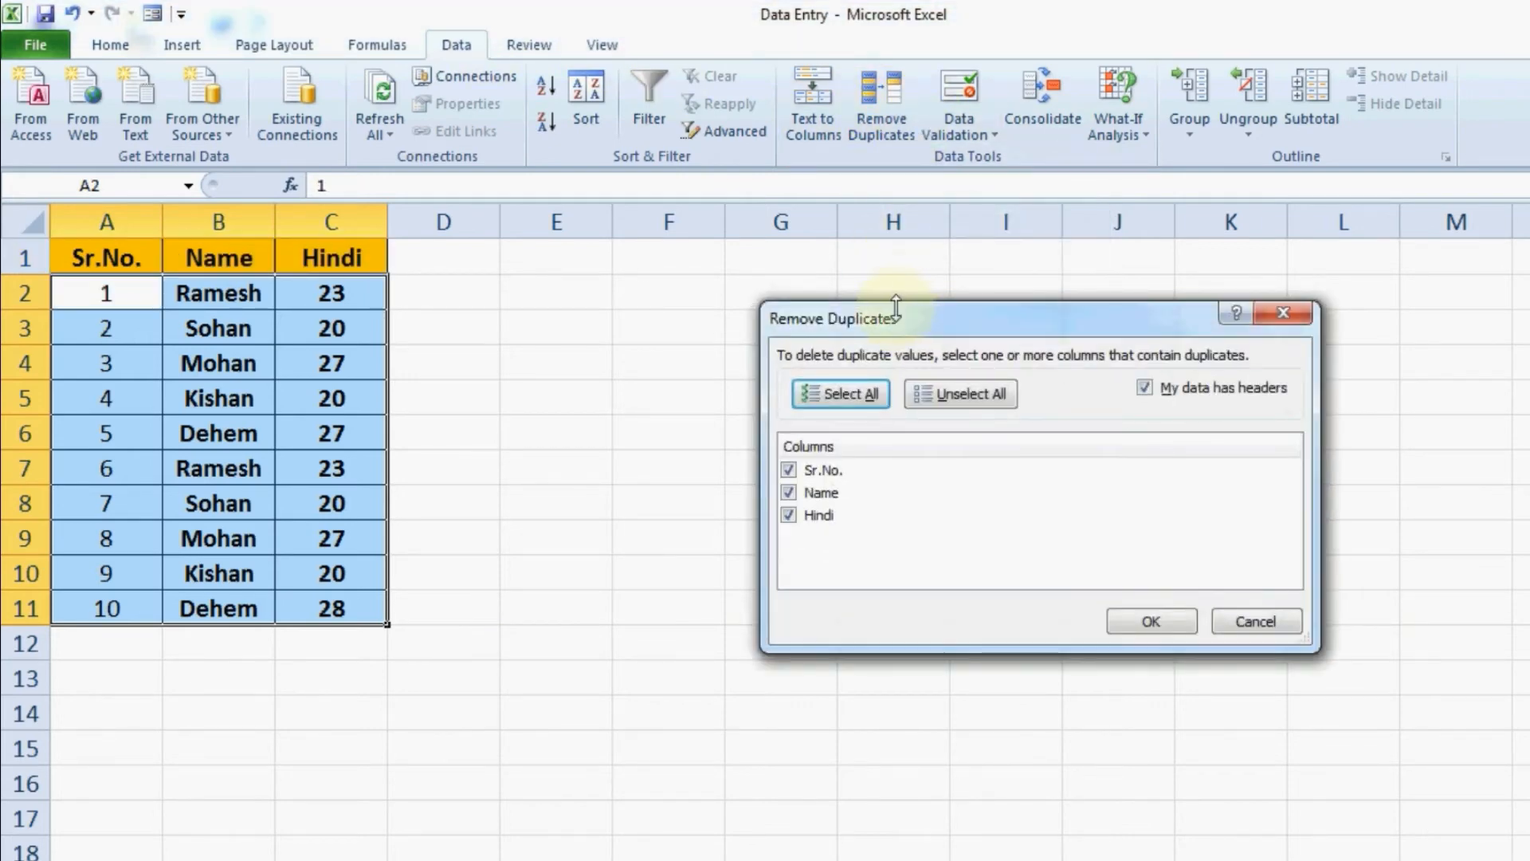
drag(897, 313, 648, 299)
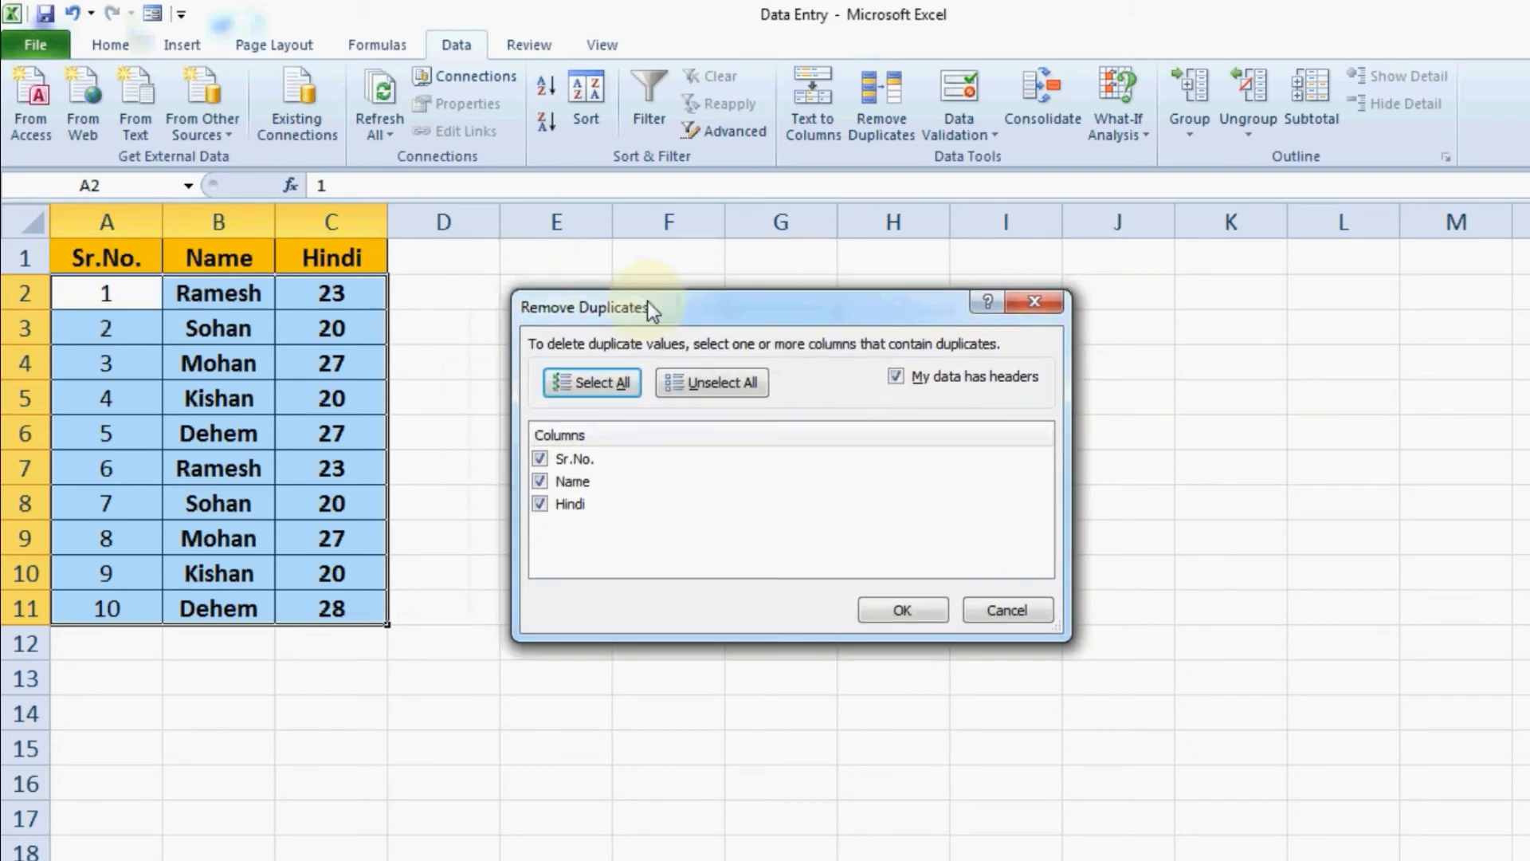
click(902, 381)
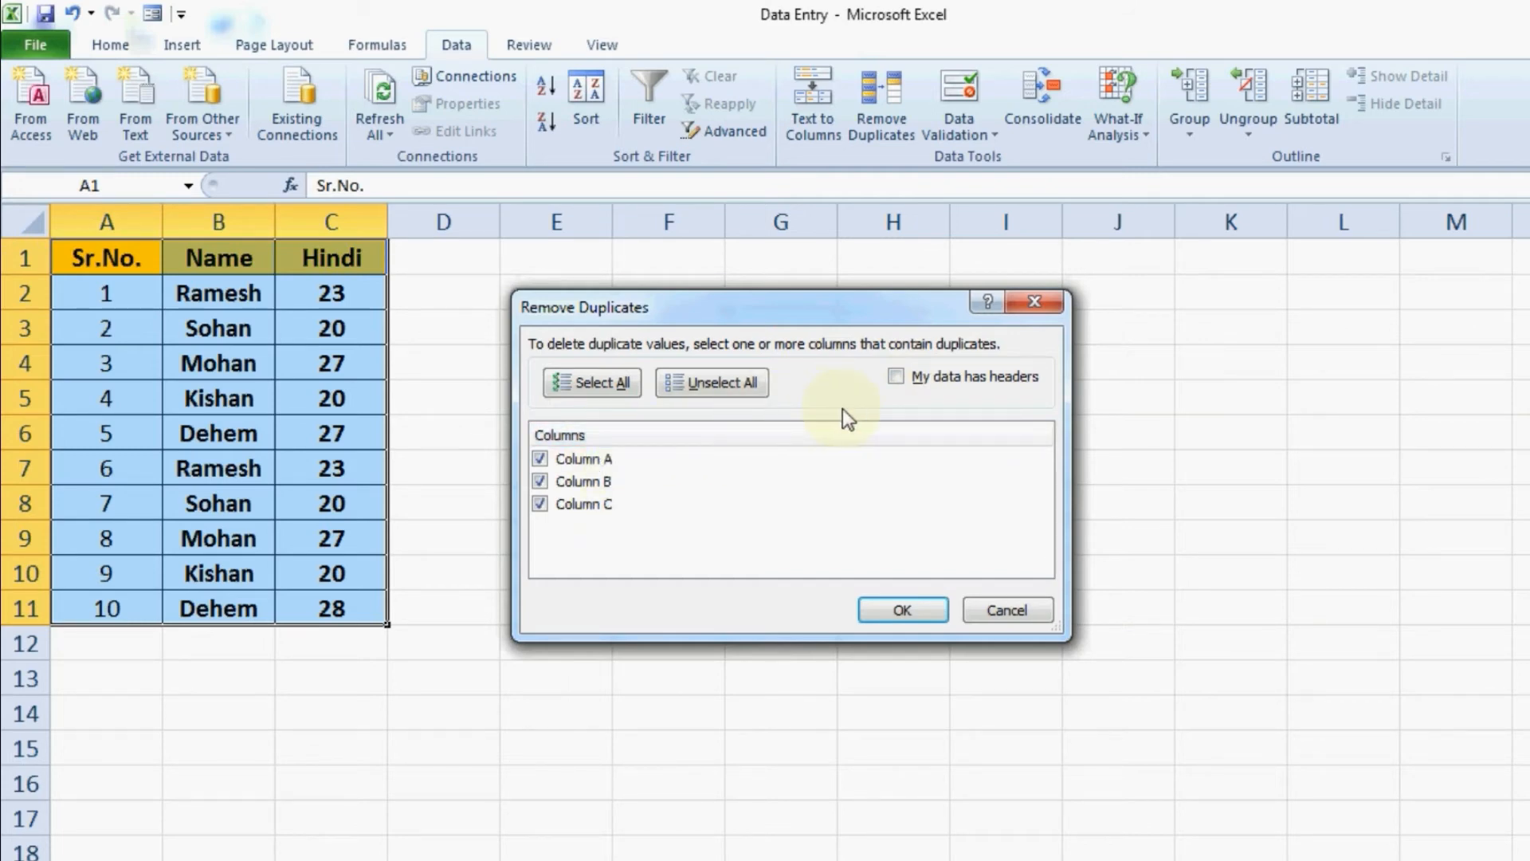
click(902, 381)
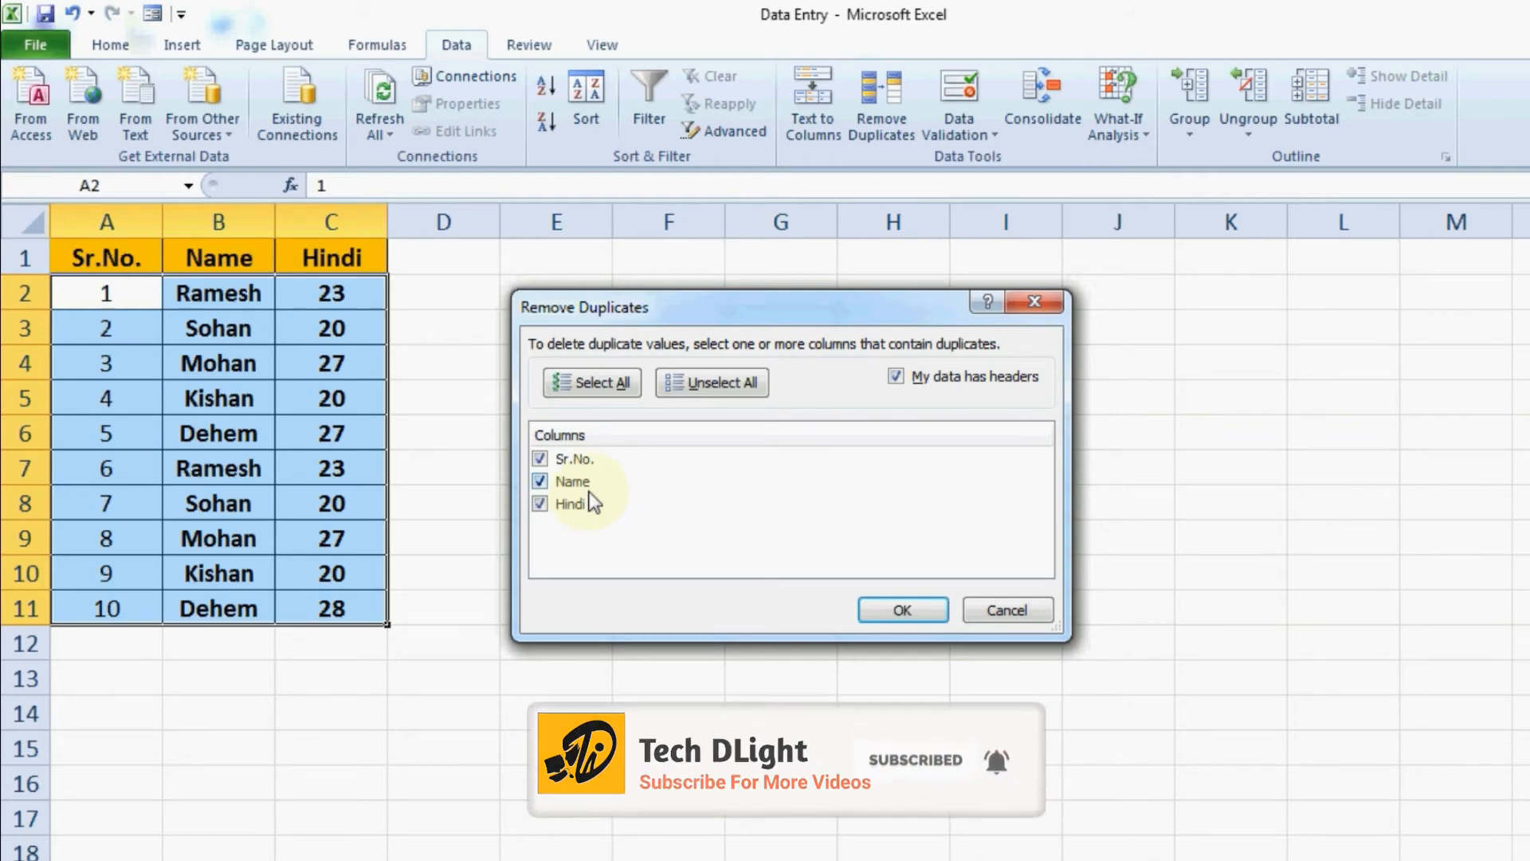
click(547, 461)
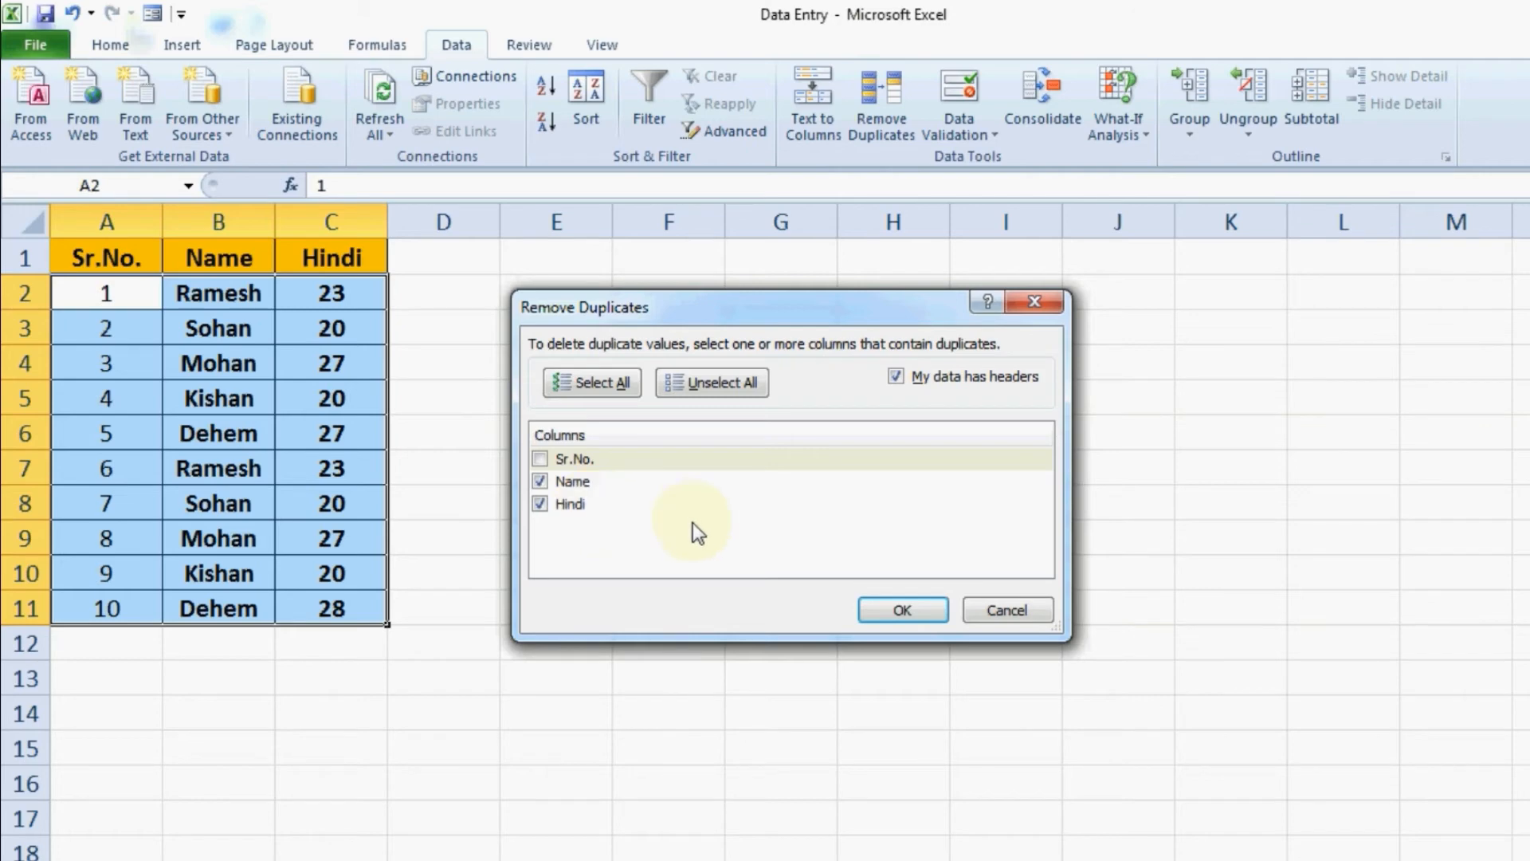
click(884, 614)
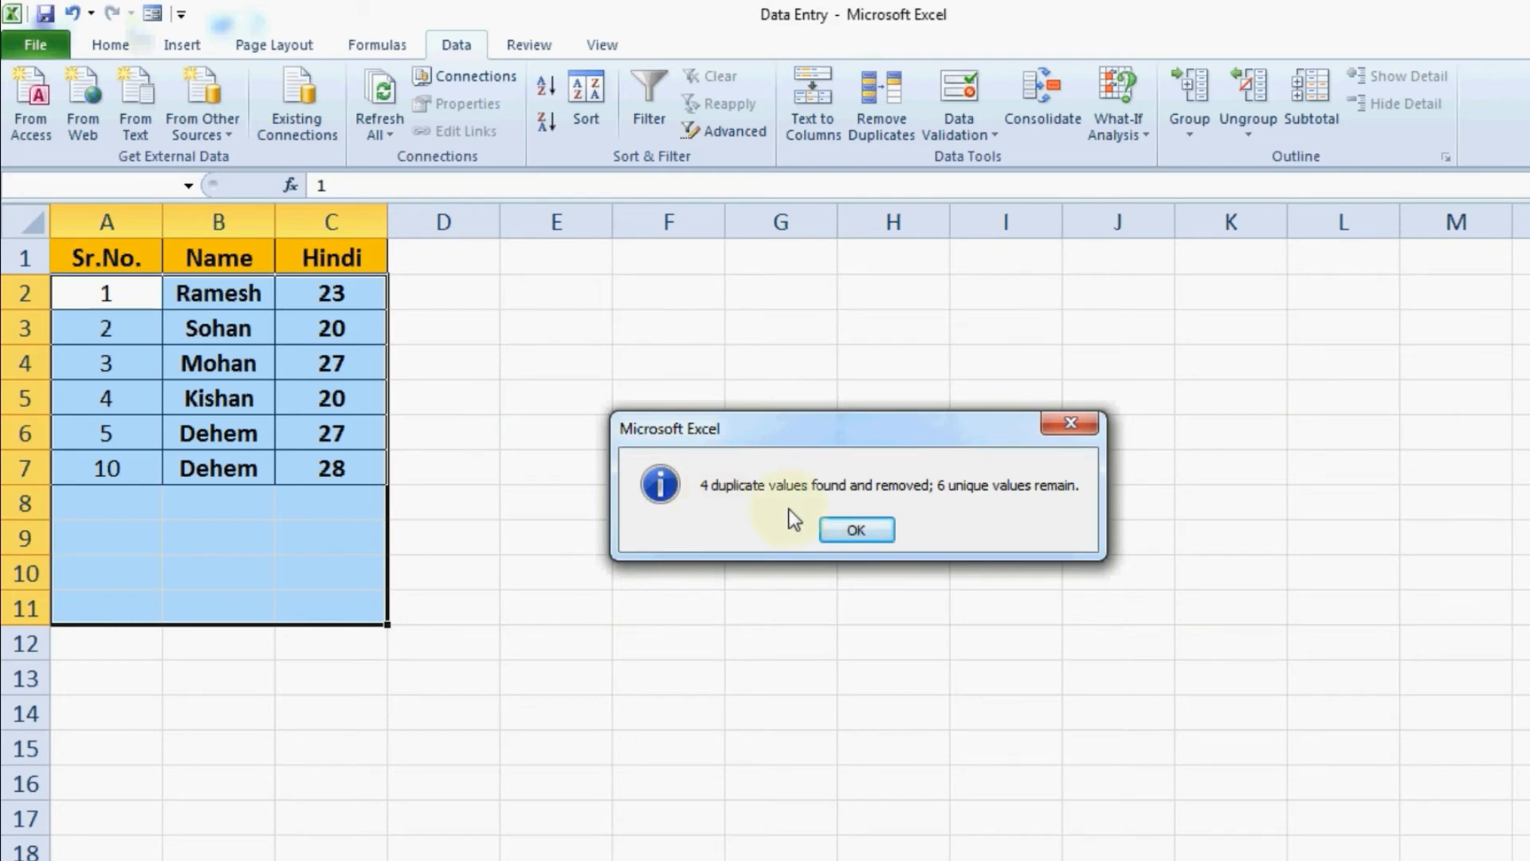
click(853, 532)
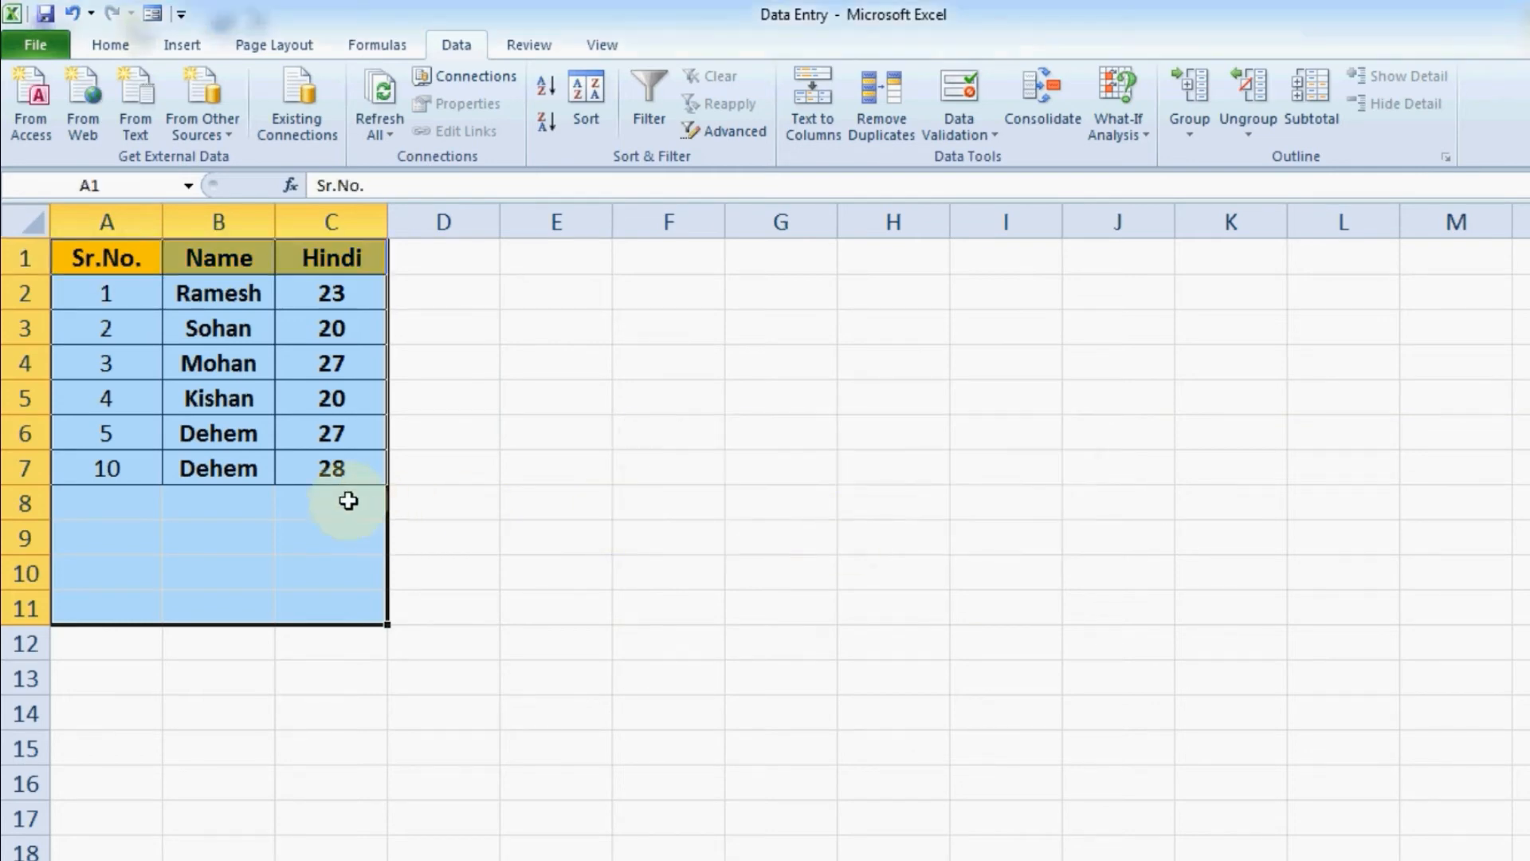
Check the names in B2:B7 and undo the duplicate removal
click(470, 490)
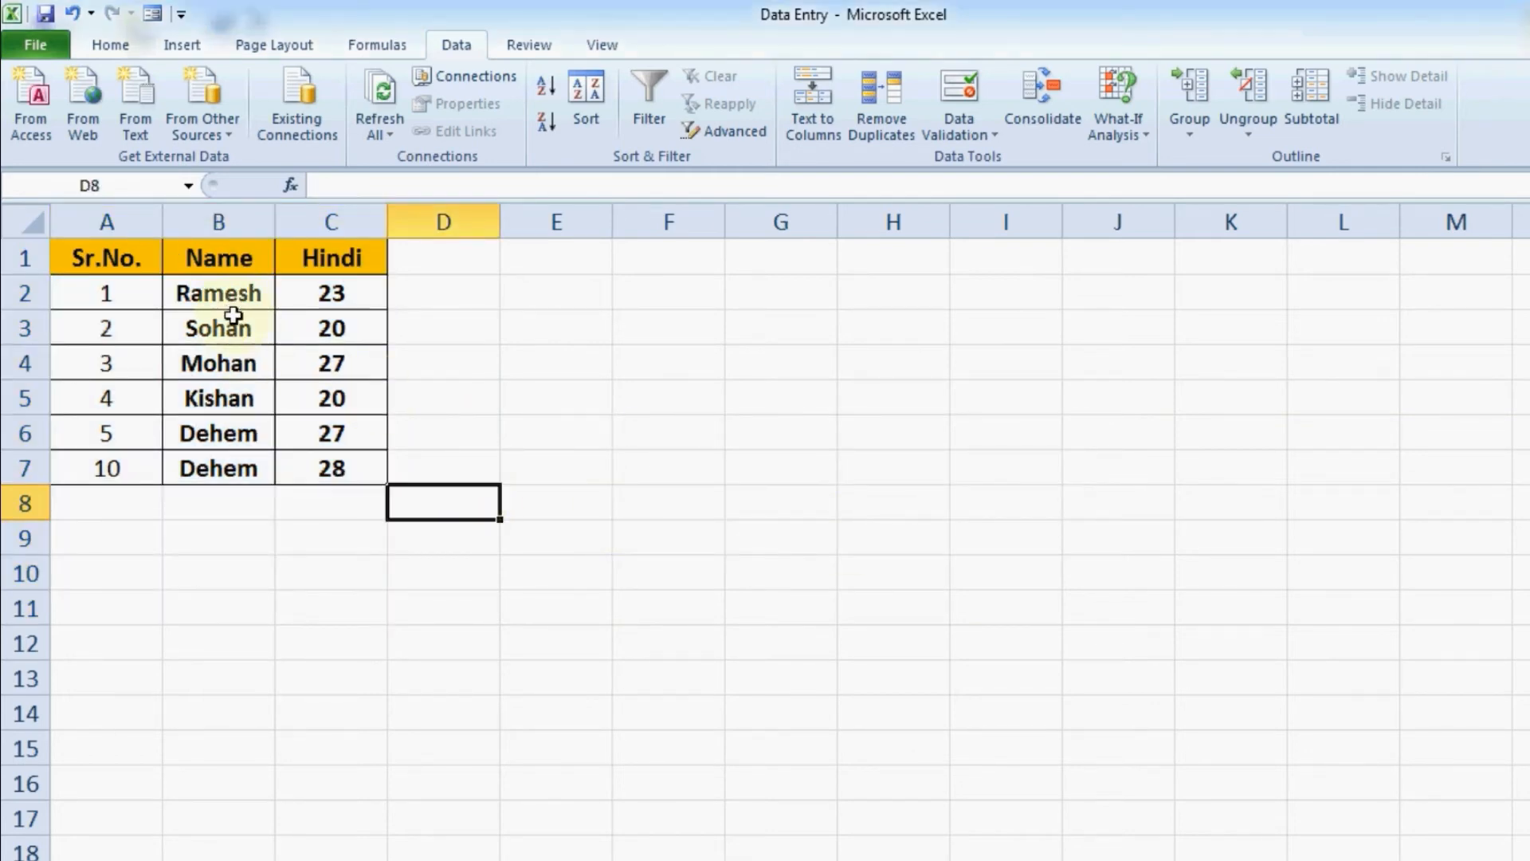
click(214, 299)
click(223, 330)
click(227, 370)
click(214, 399)
click(209, 434)
click(206, 462)
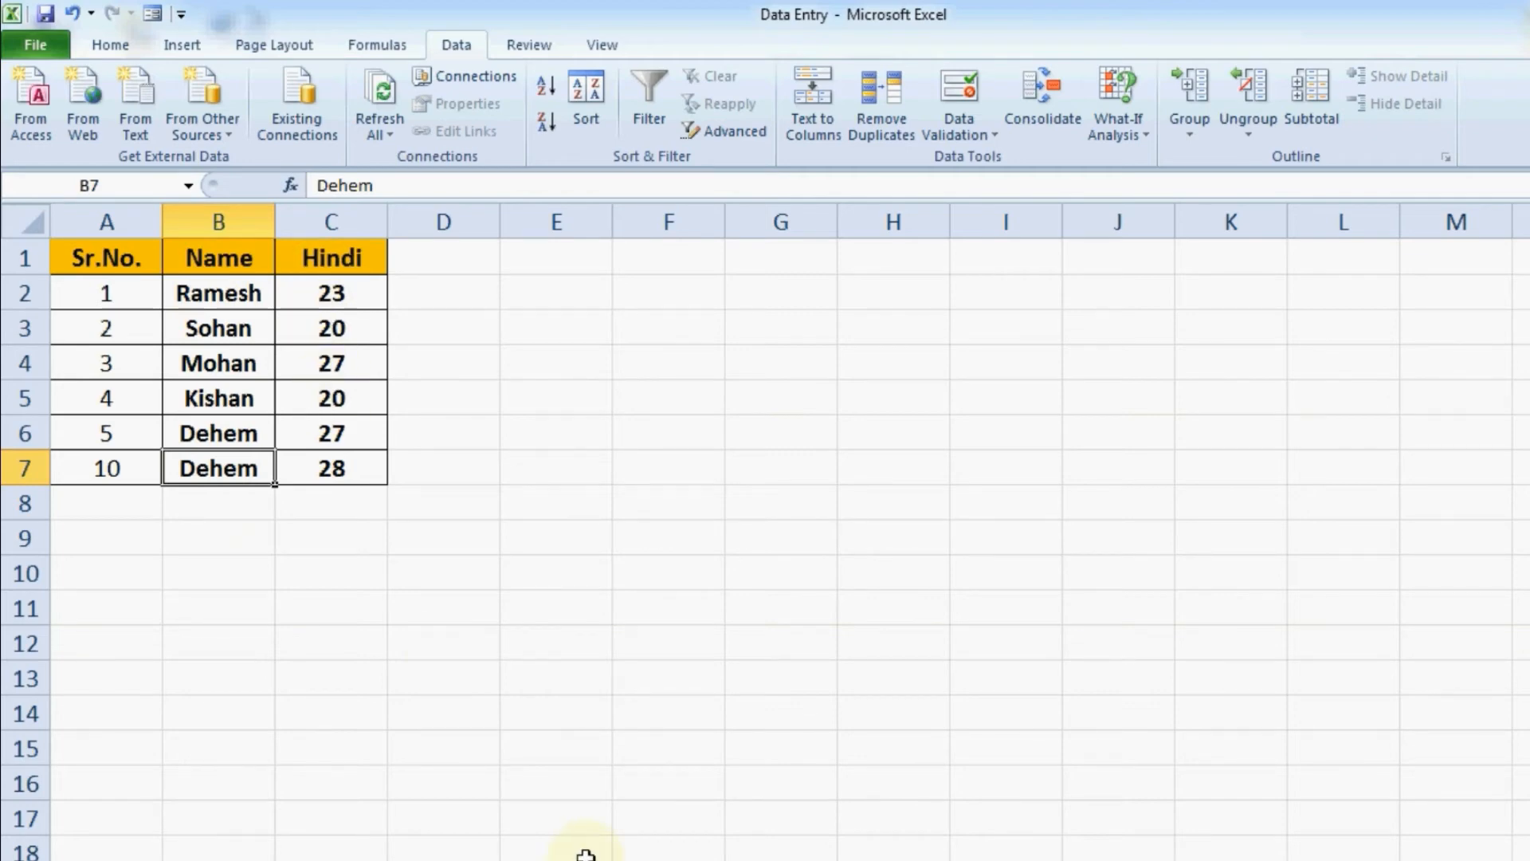
key(ctrl+z)
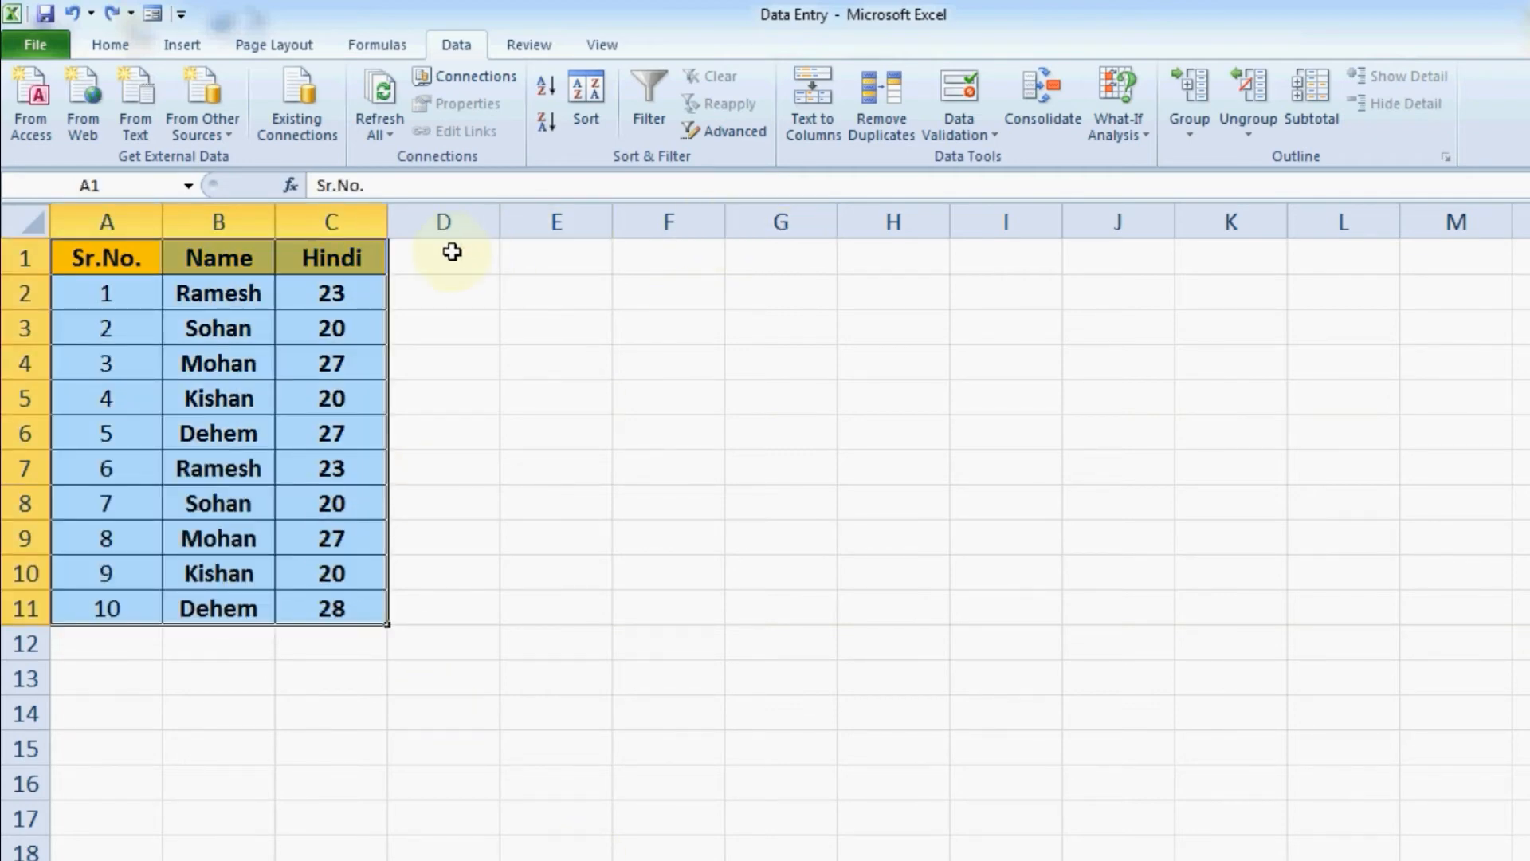
Remove duplicate records from A1:C11, comparing only the Name column and treating the first row as headers
click(881, 100)
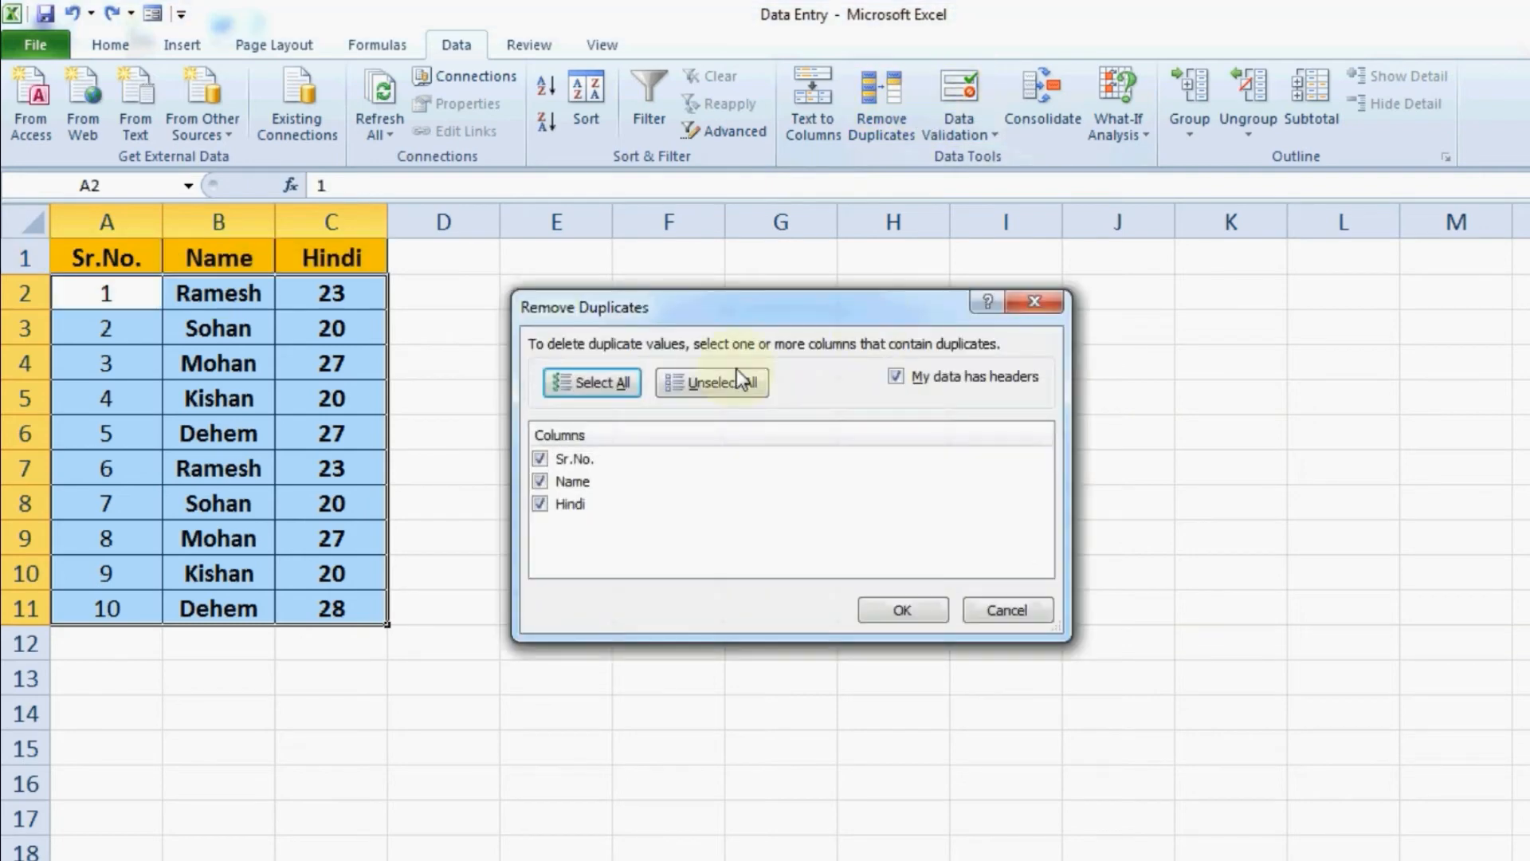
click(540, 459)
click(567, 503)
click(608, 486)
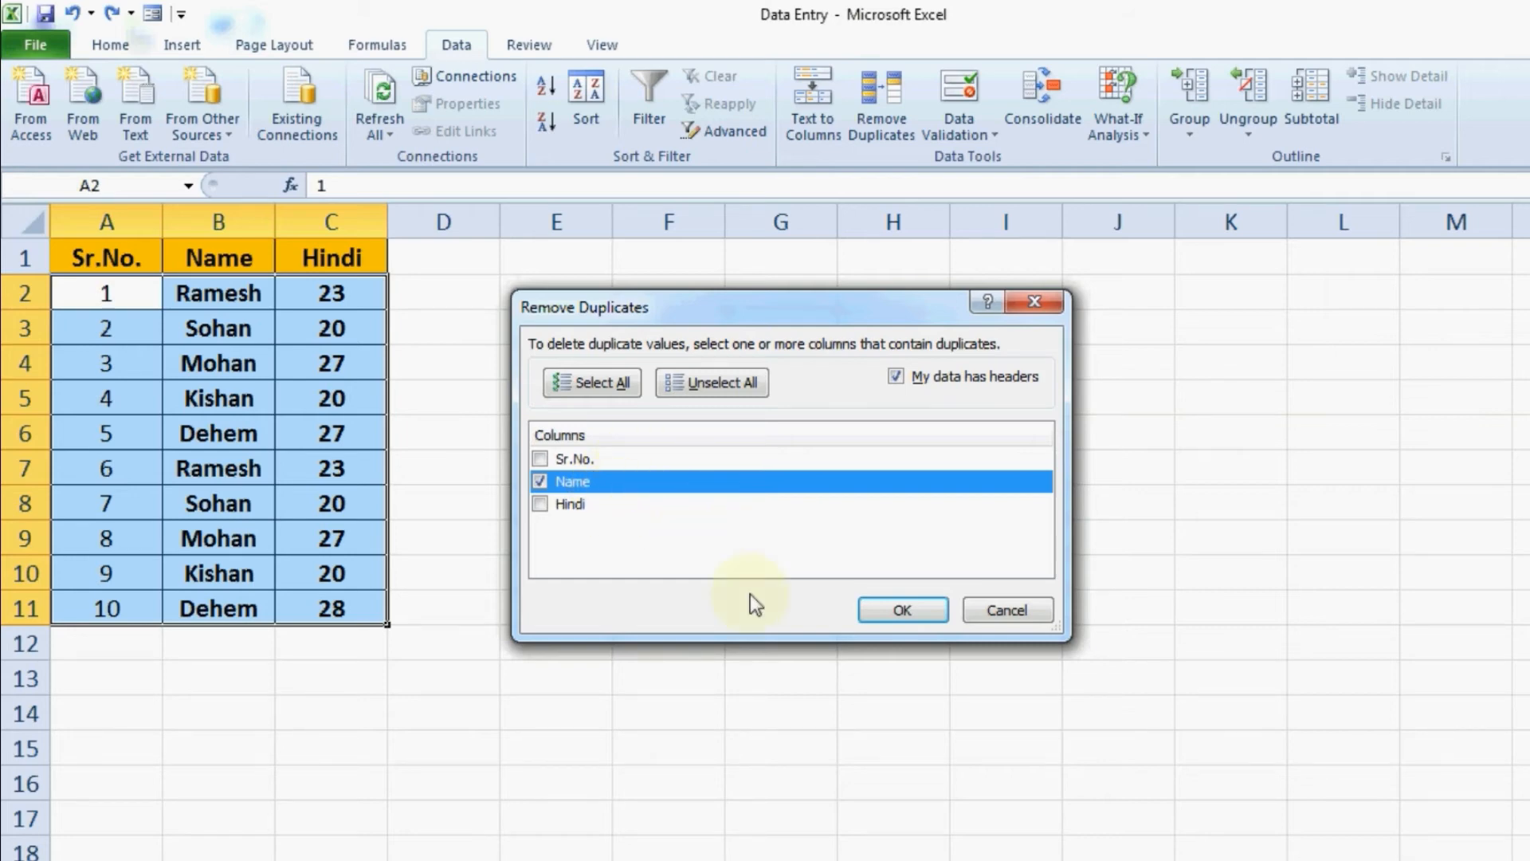
click(908, 610)
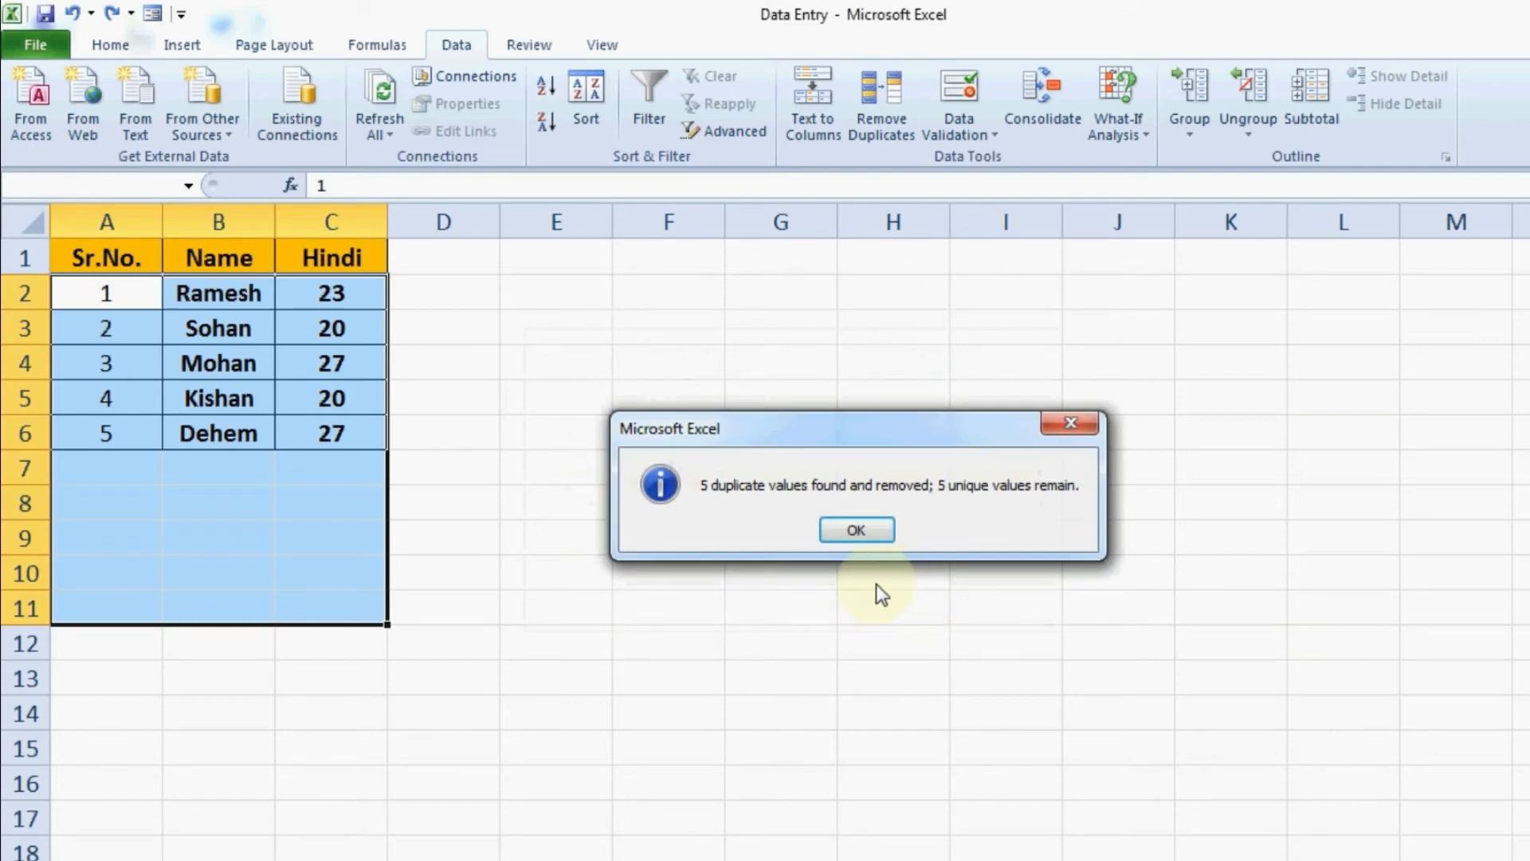
click(837, 531)
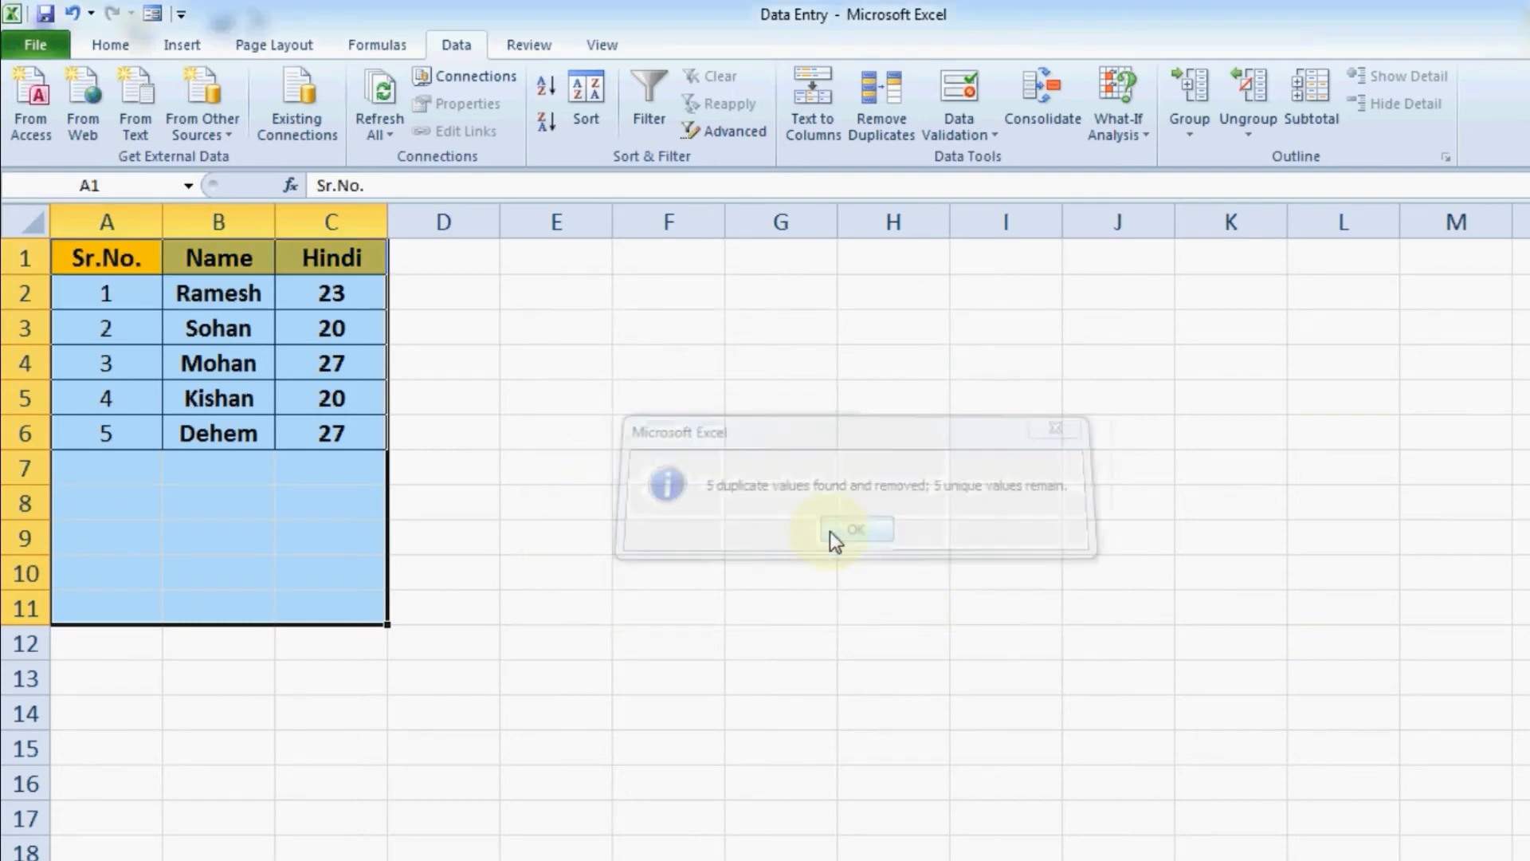
Review the Hindi marks of the remaining records and undo the last duplicate removal
click(331, 441)
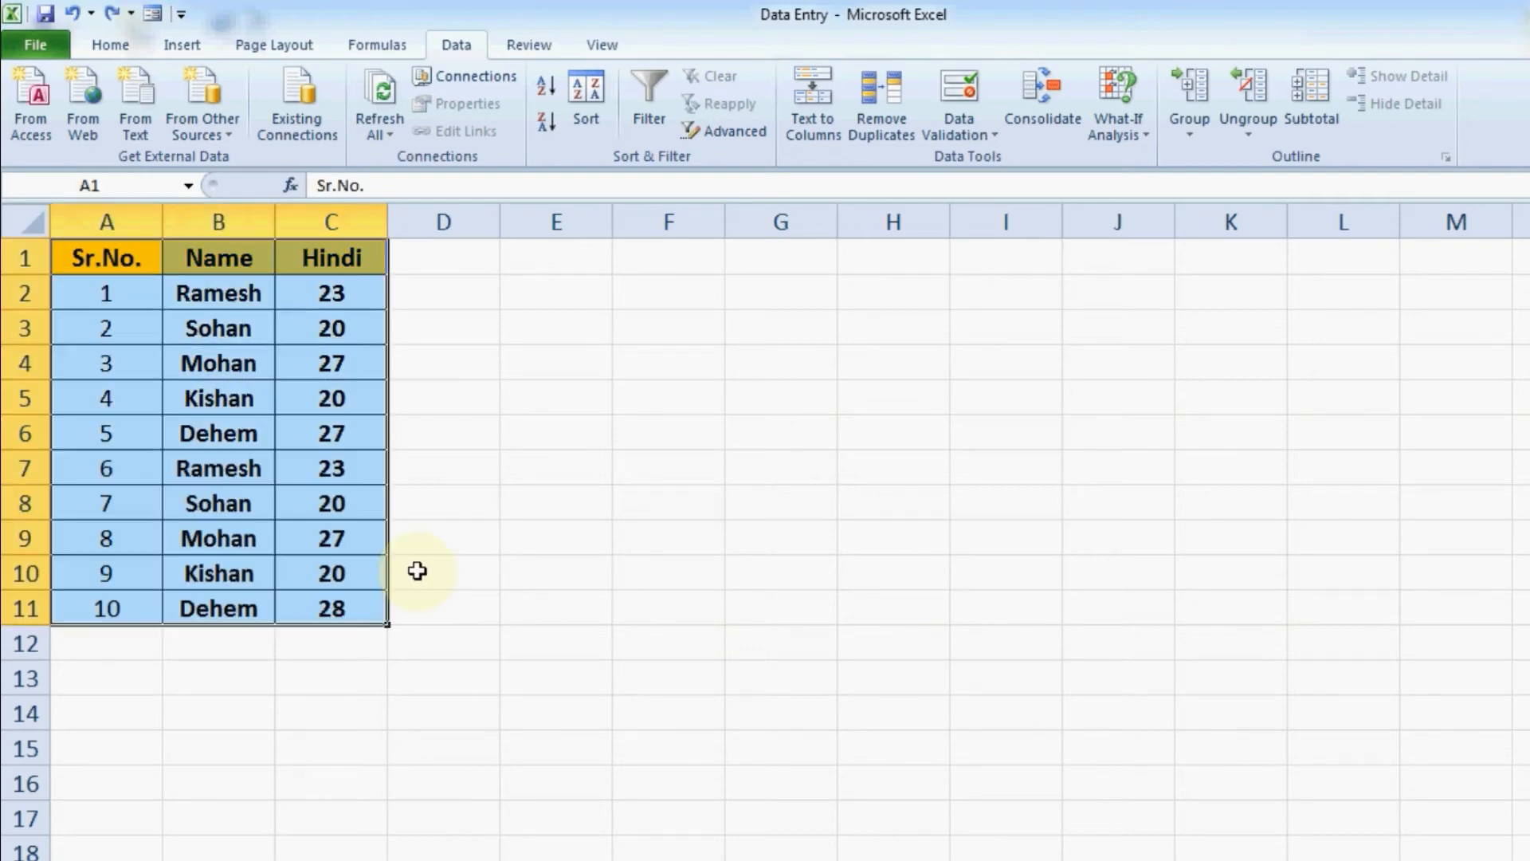
click(416, 570)
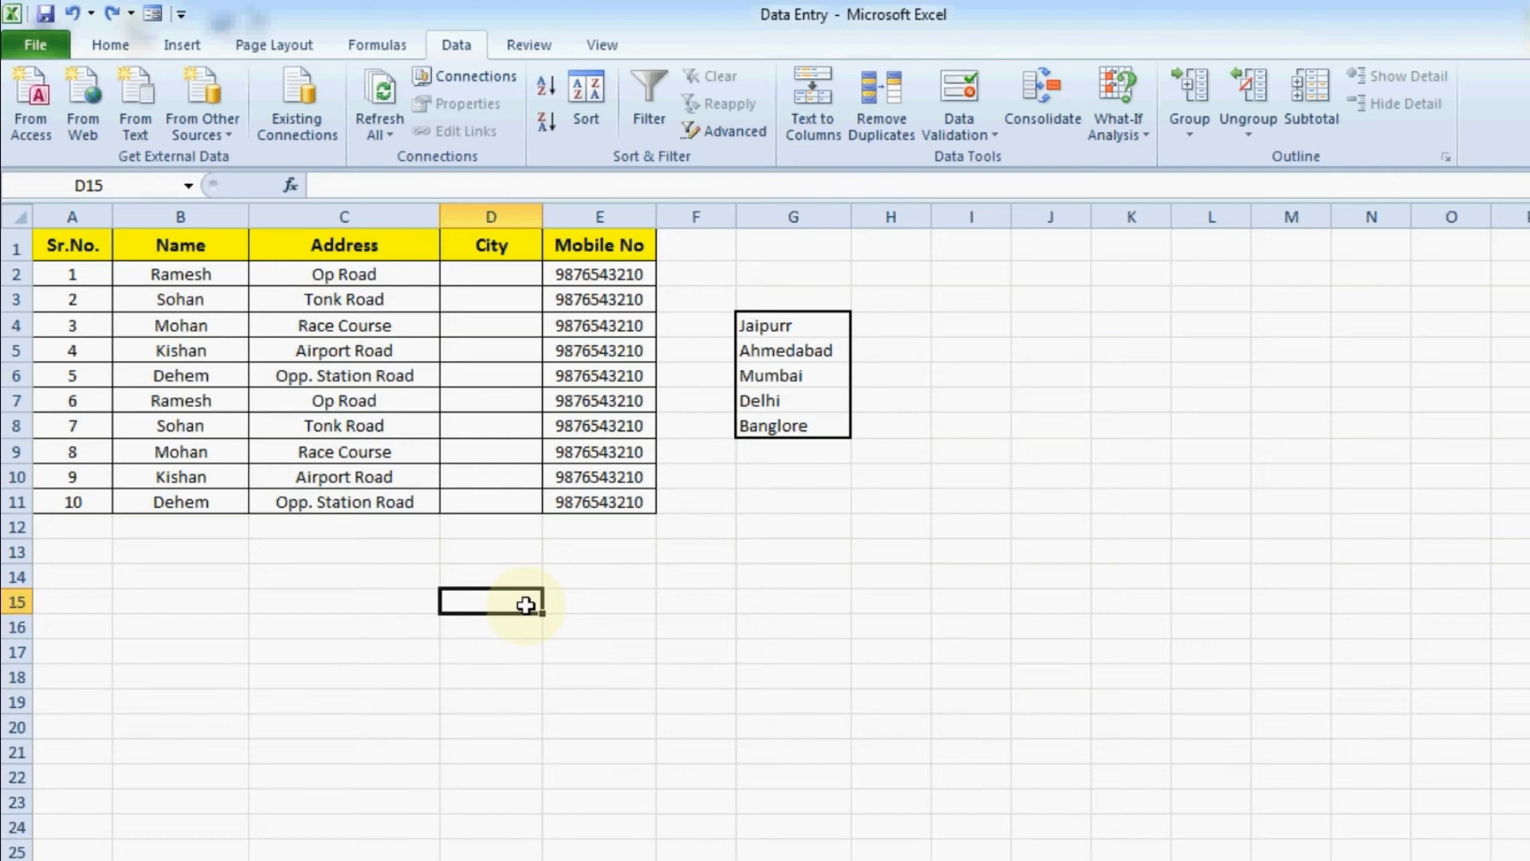
Examine the empty City column of the contact table and the city list in G4:G8
click(488, 299)
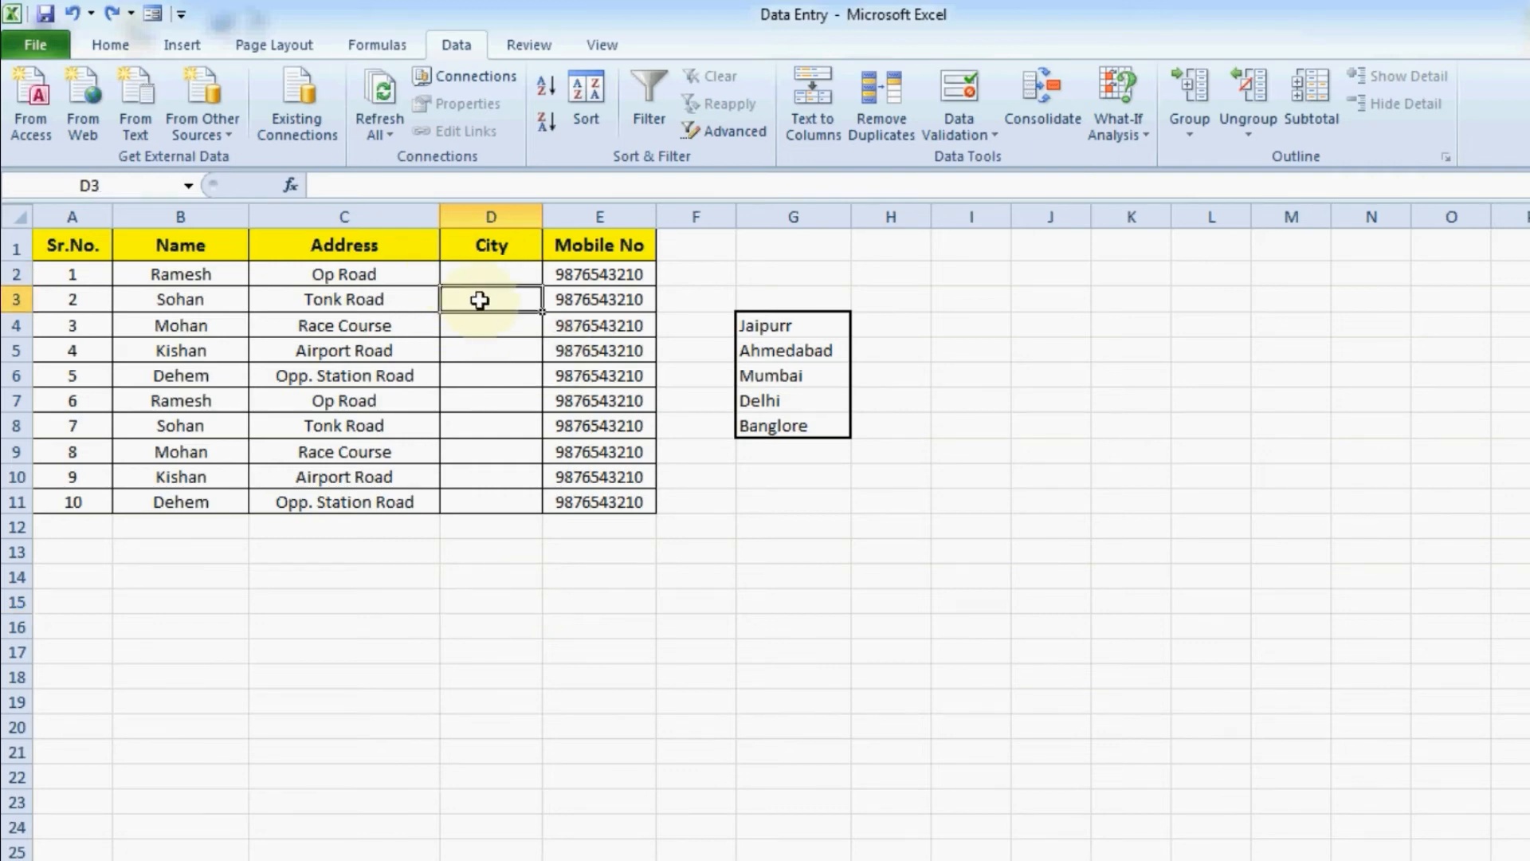
click(825, 377)
click(820, 429)
click(499, 400)
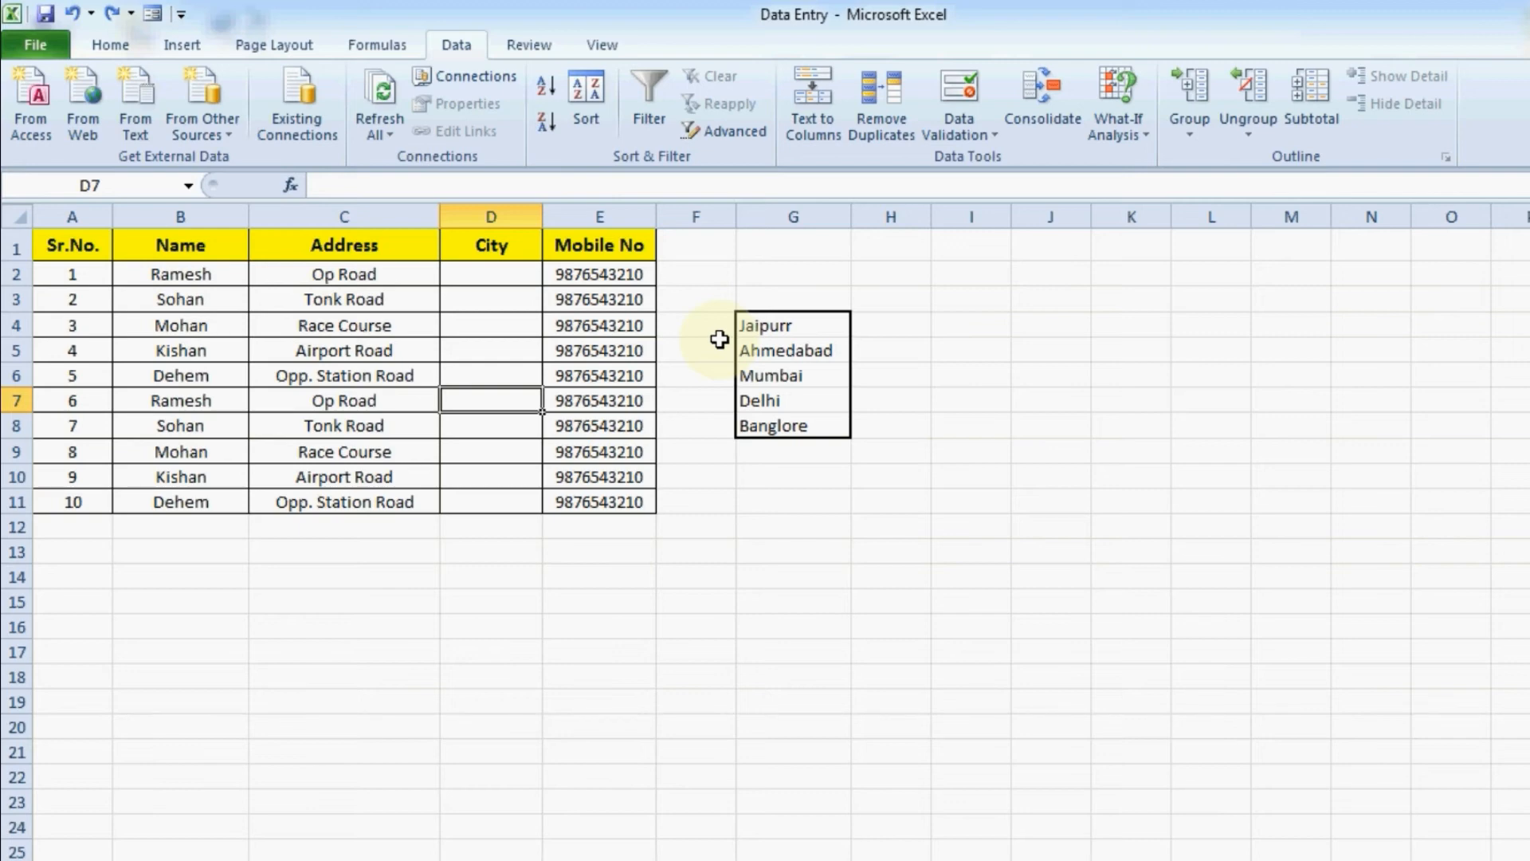
click(701, 525)
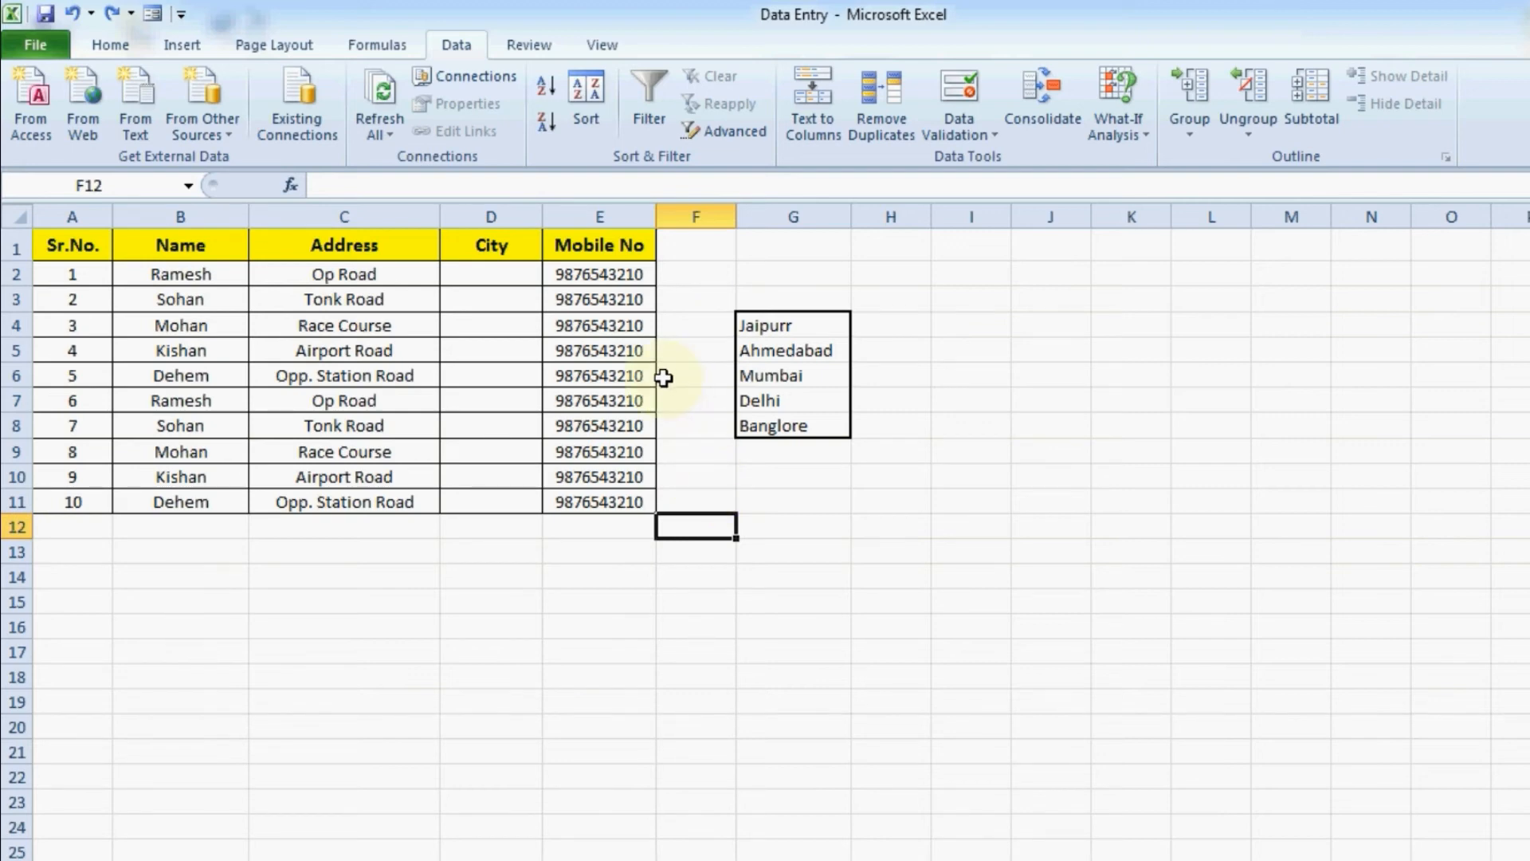
Apply list data validation to the City cells D2:D11, using the city names in G4:G8 as the source
drag(520, 270, 516, 497)
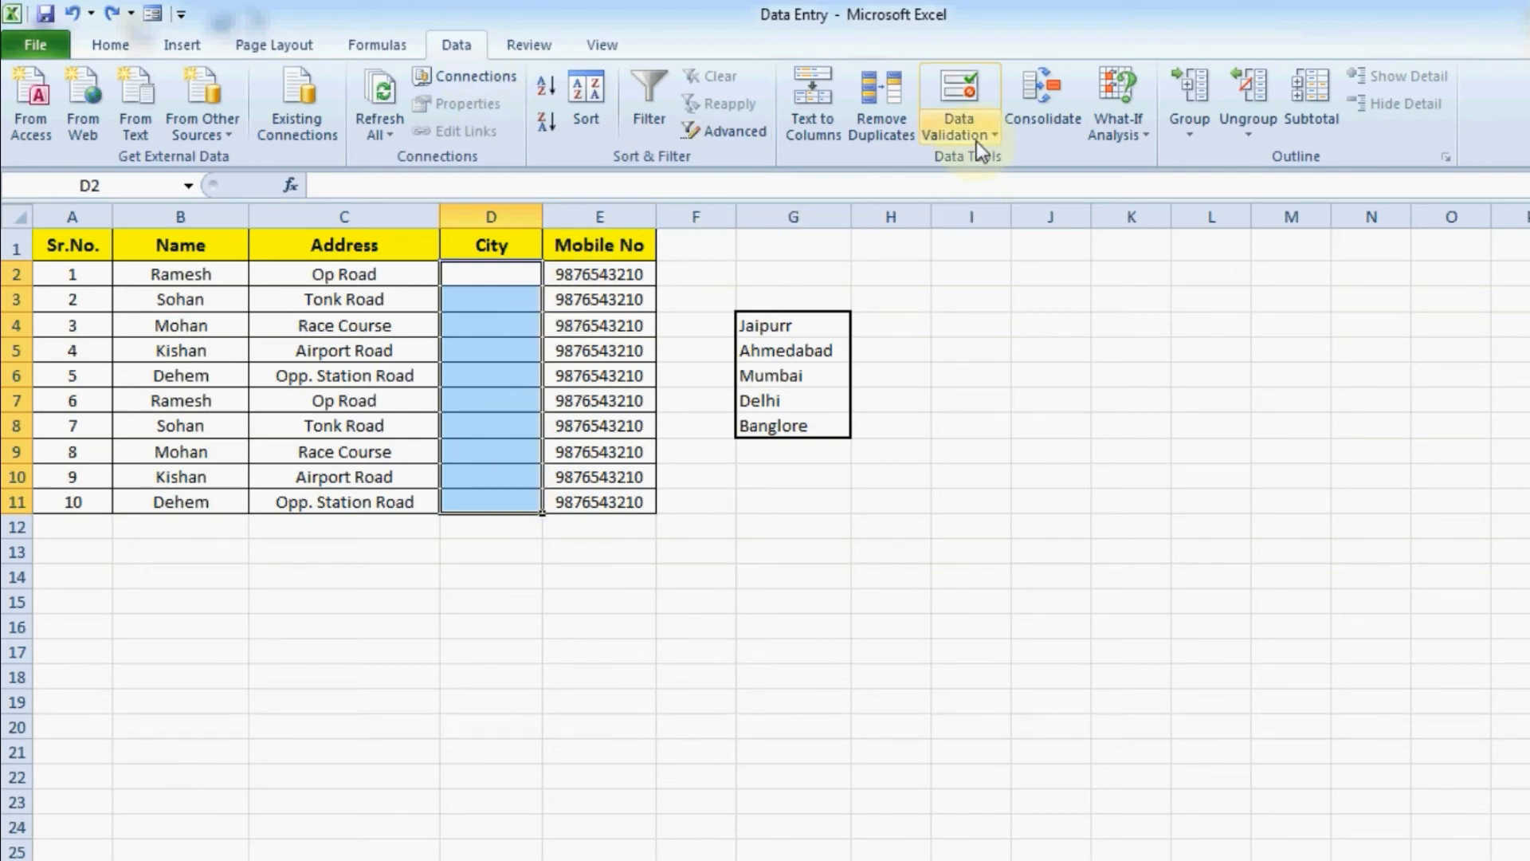
click(978, 86)
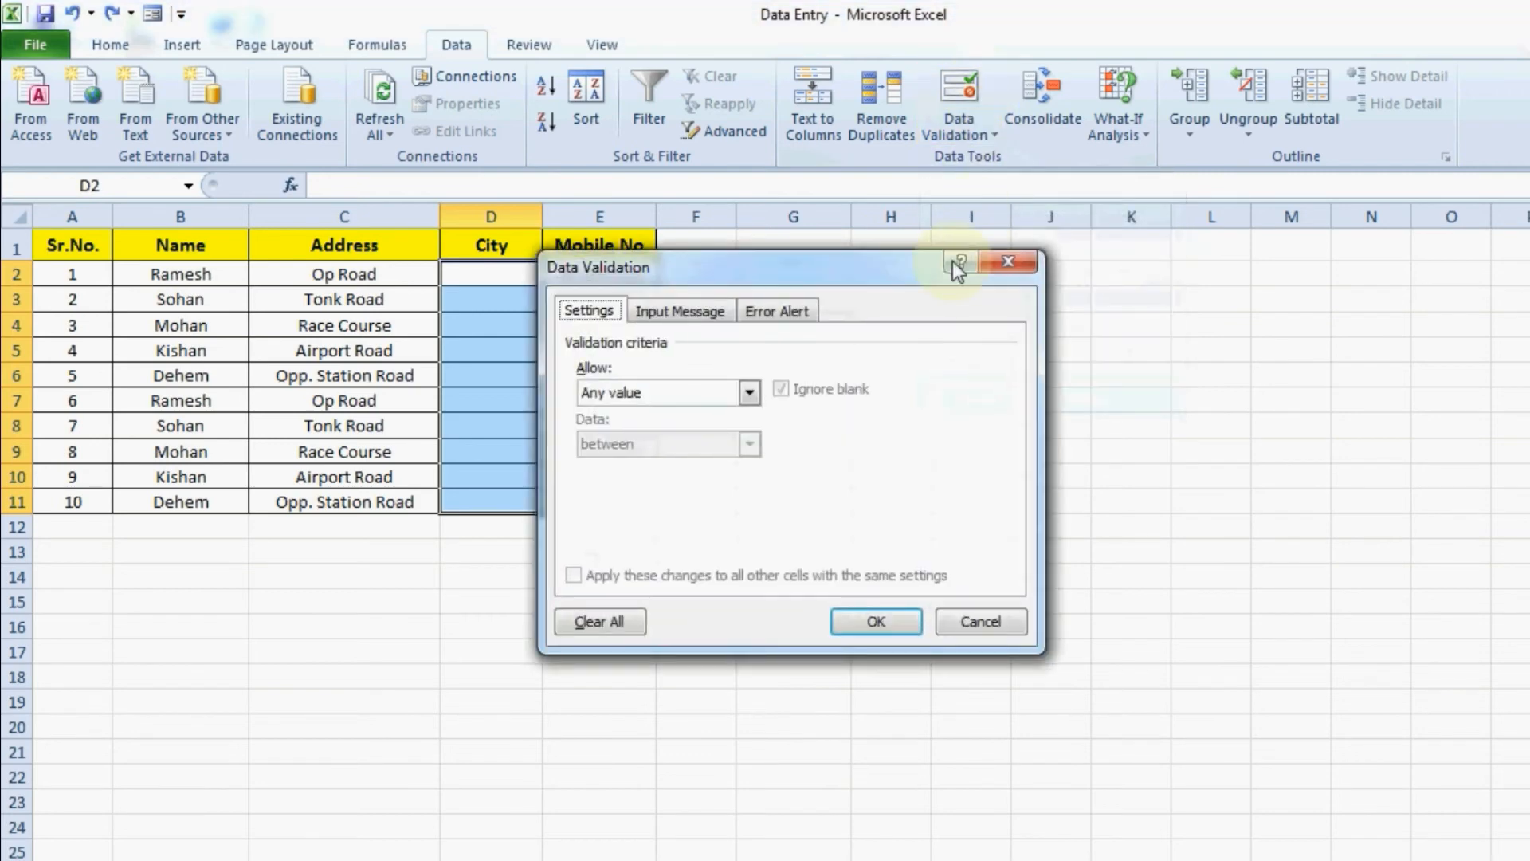
drag(883, 277, 1235, 311)
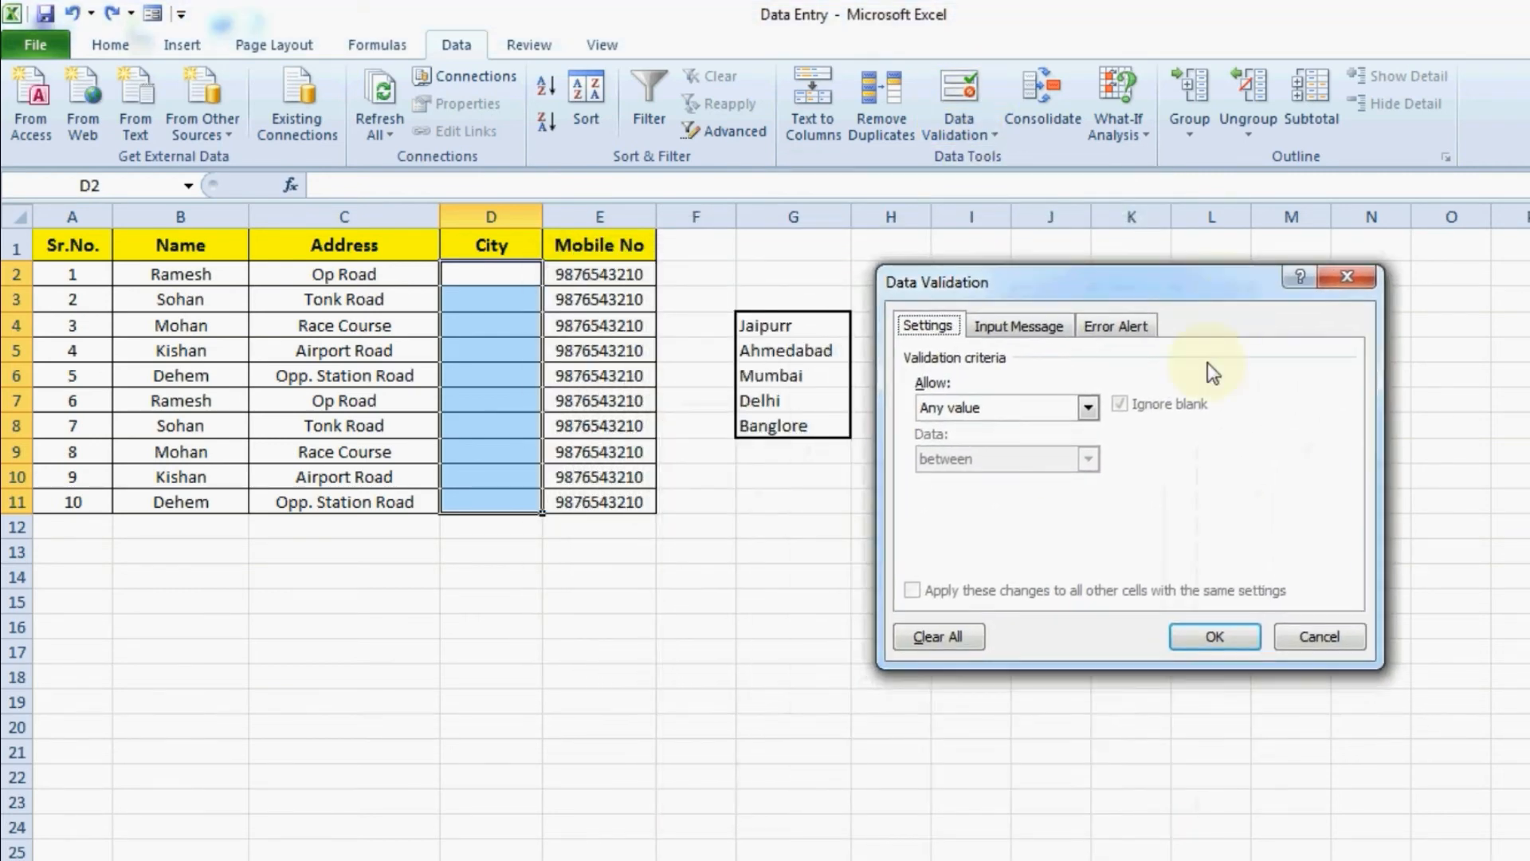
click(987, 415)
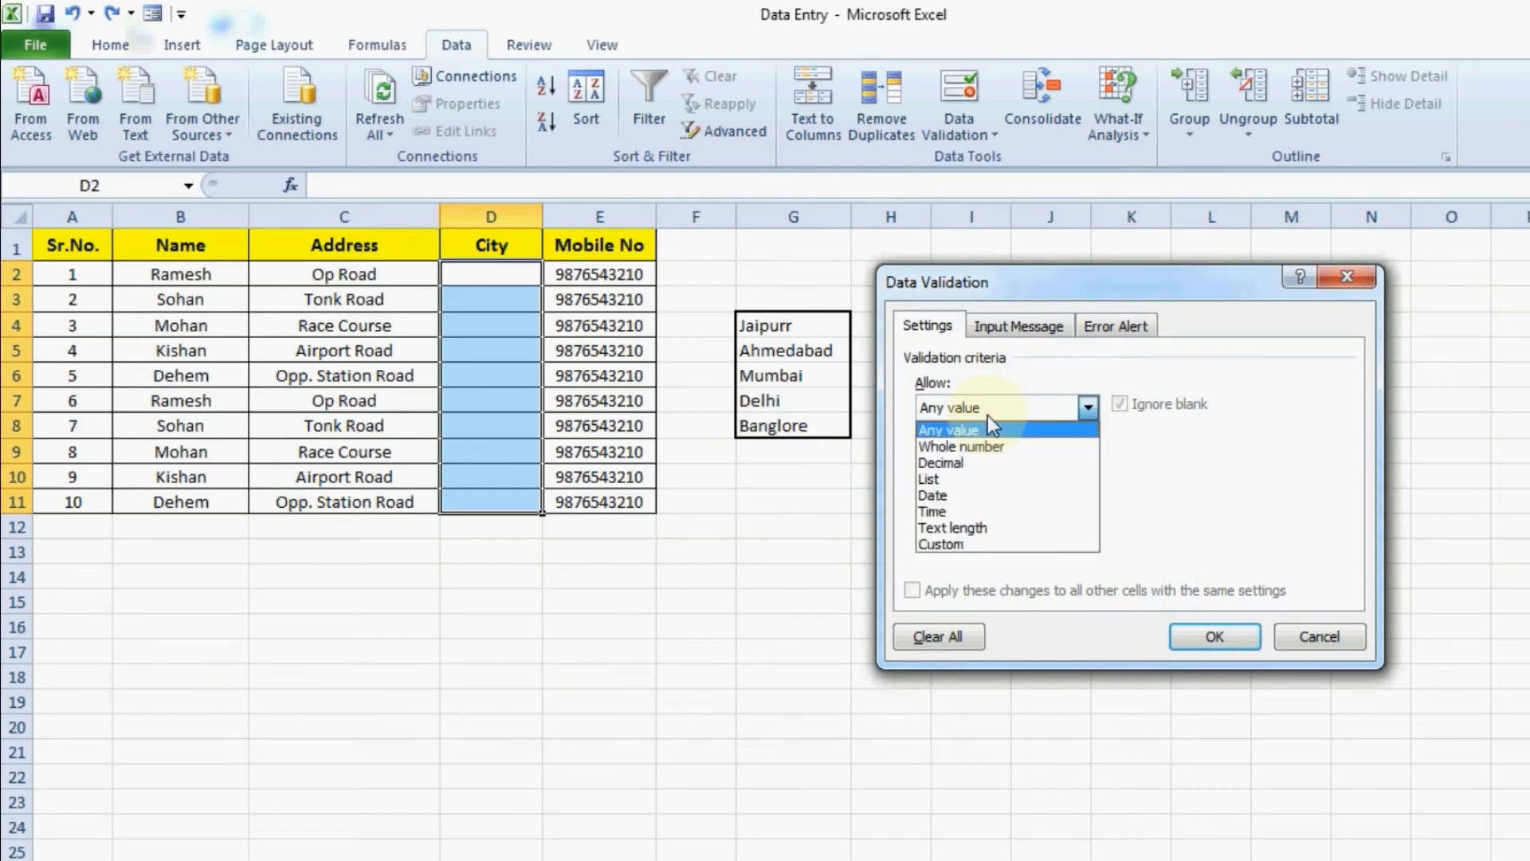
click(988, 479)
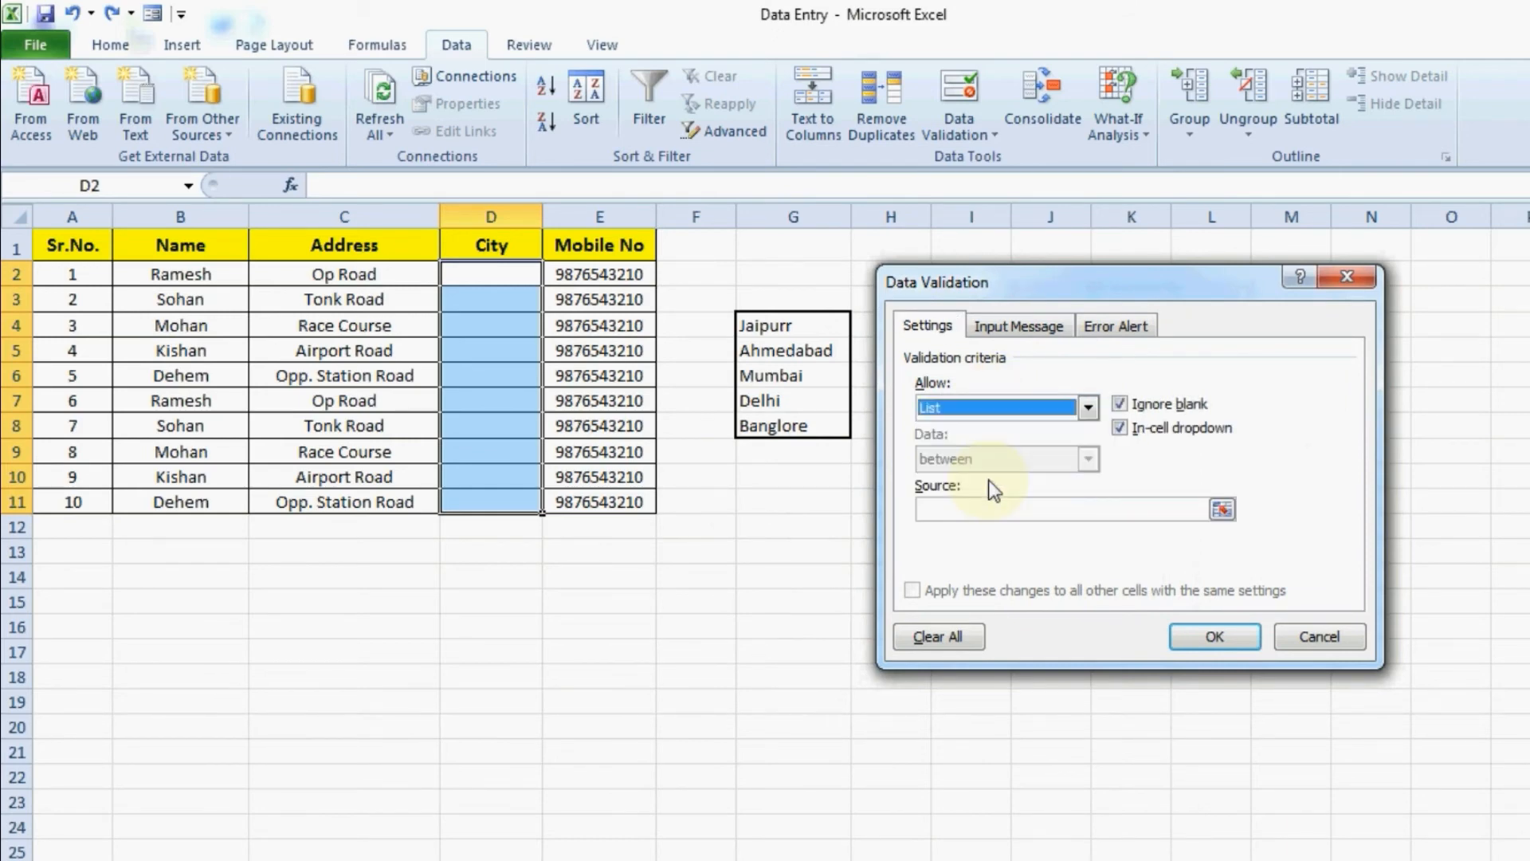
click(980, 502)
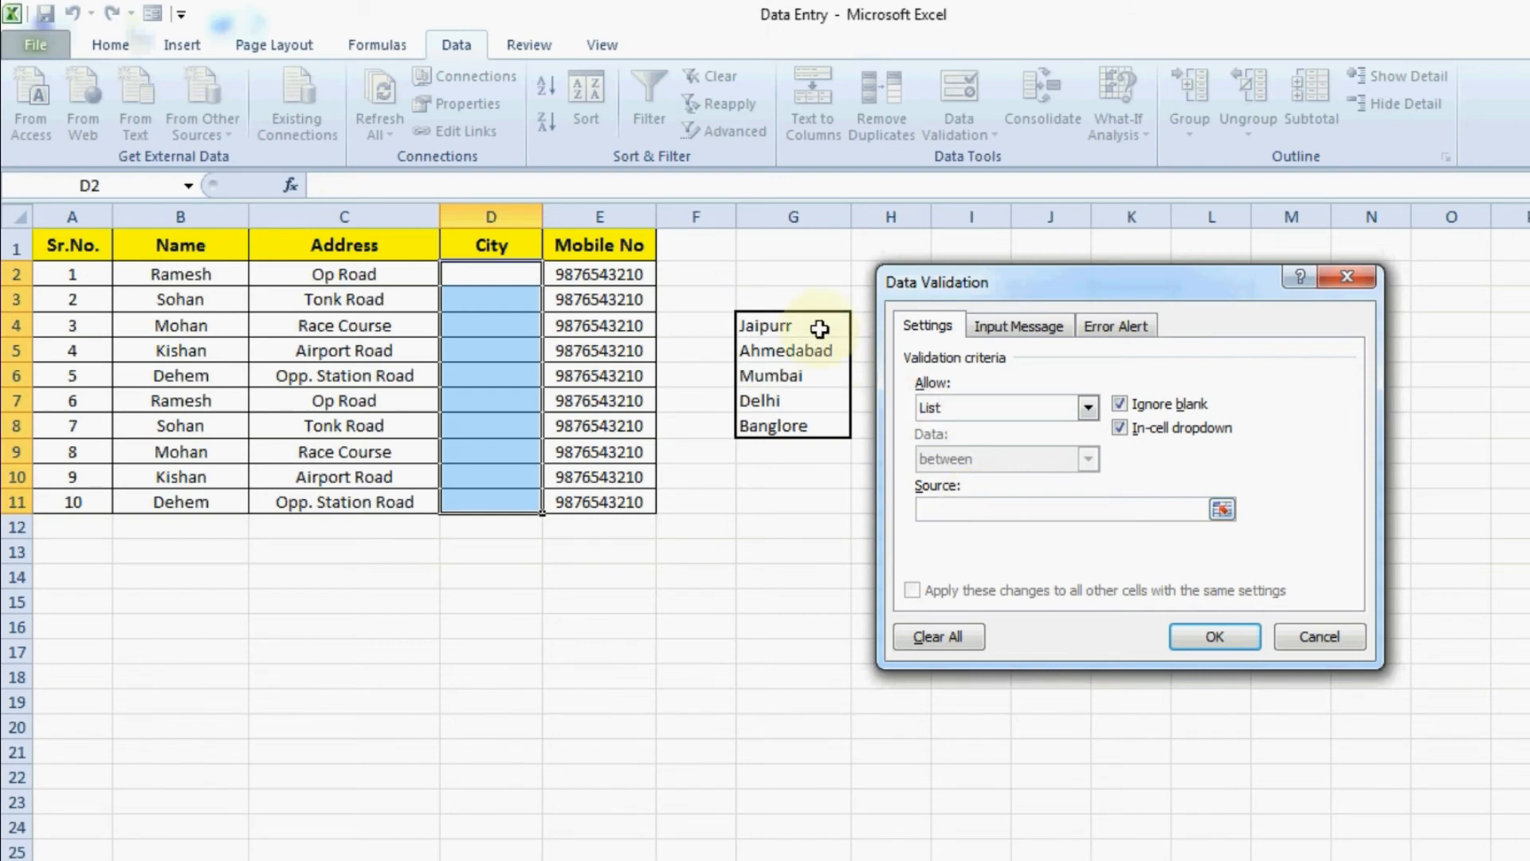
drag(821, 328, 839, 435)
click(1242, 637)
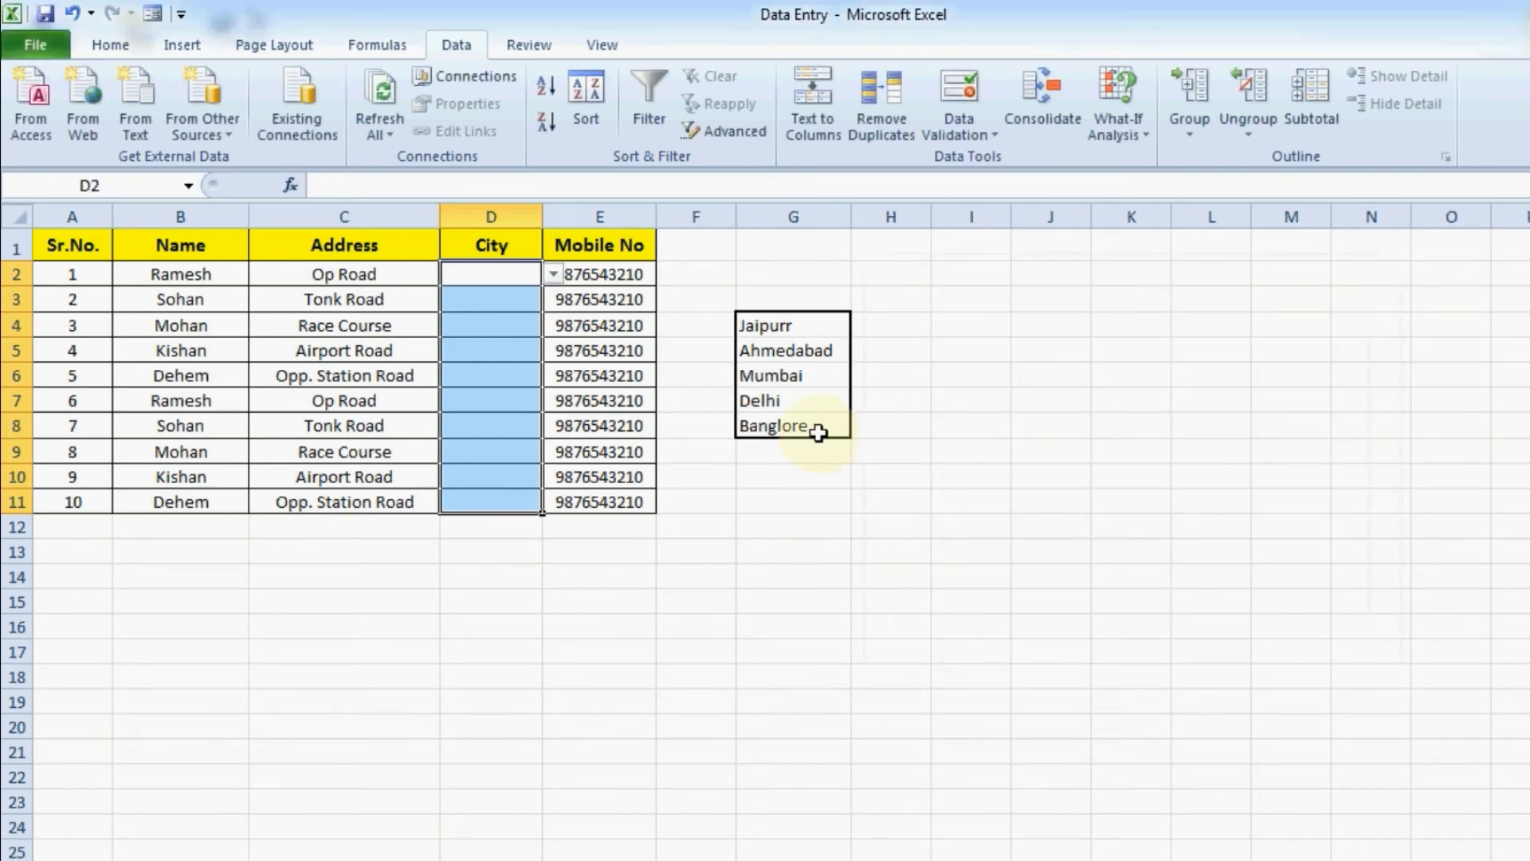
Pick Mumbai for D2 and Delhi for D3 in the City column from the in-cell lists
click(513, 321)
click(512, 273)
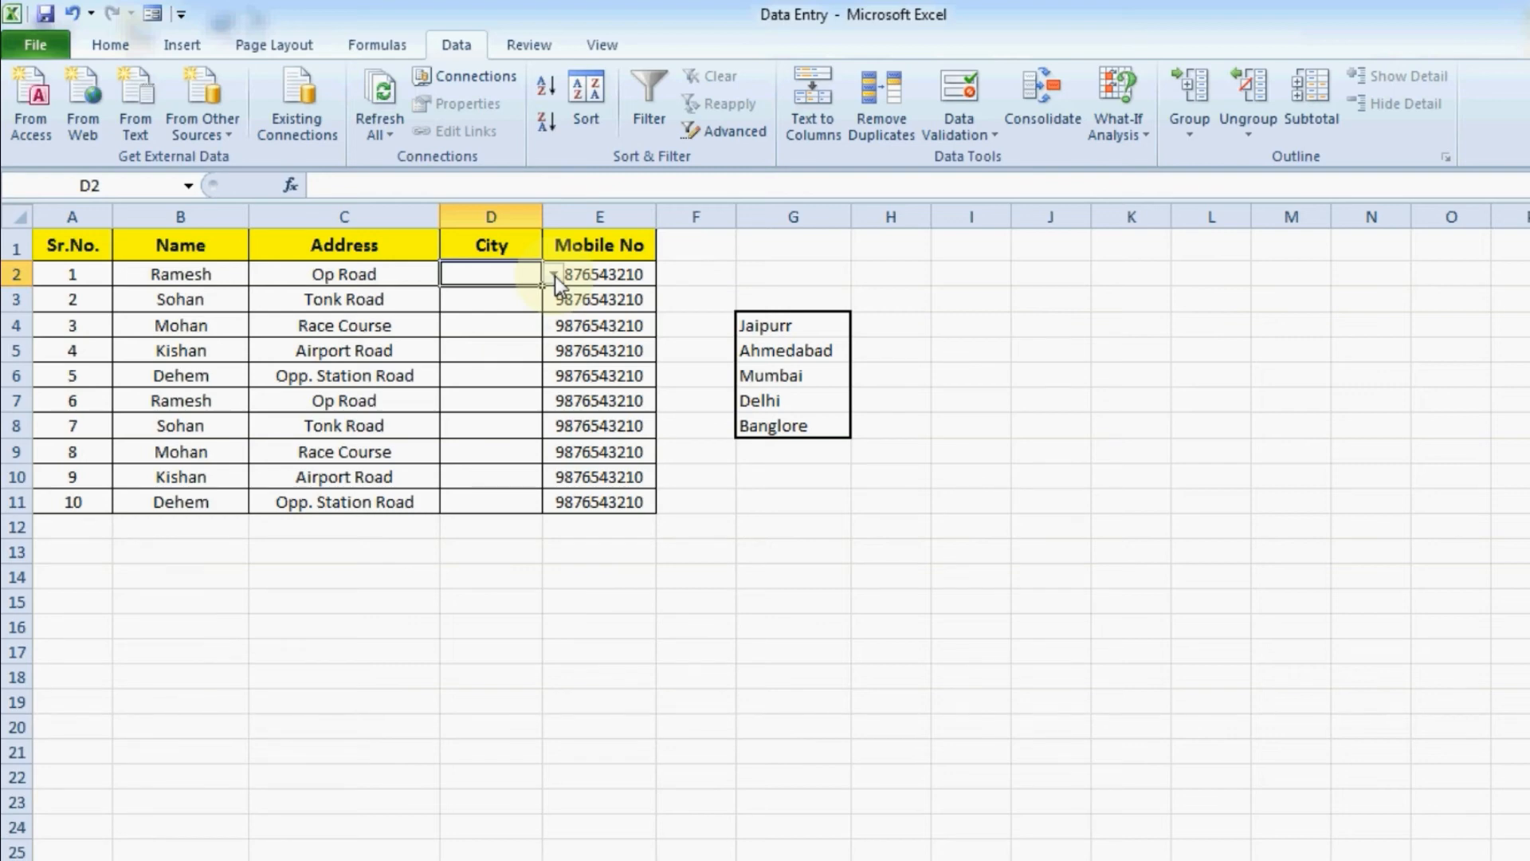
click(553, 274)
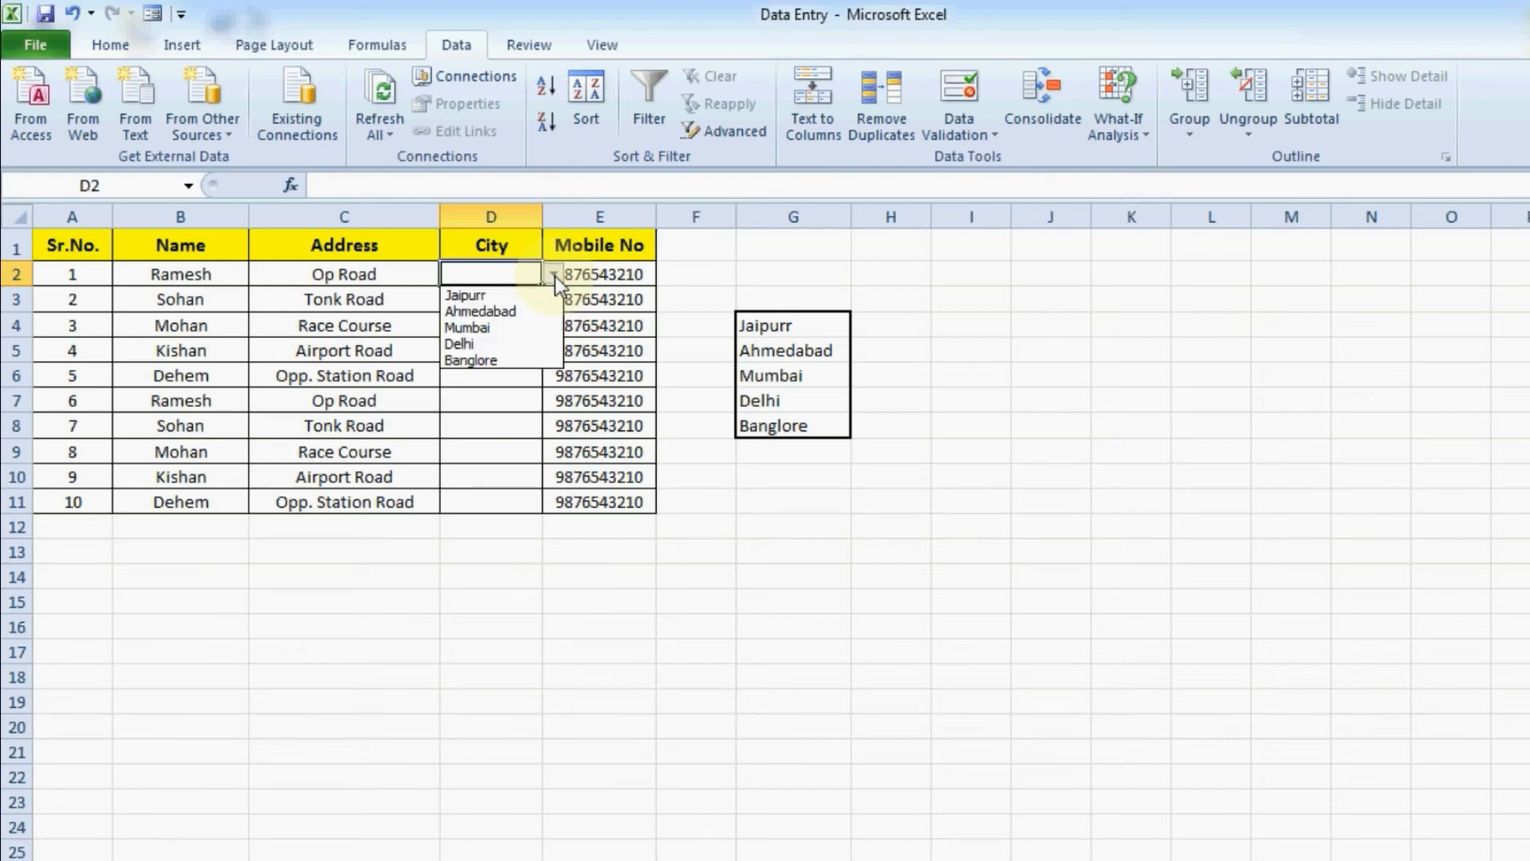
click(524, 328)
click(518, 301)
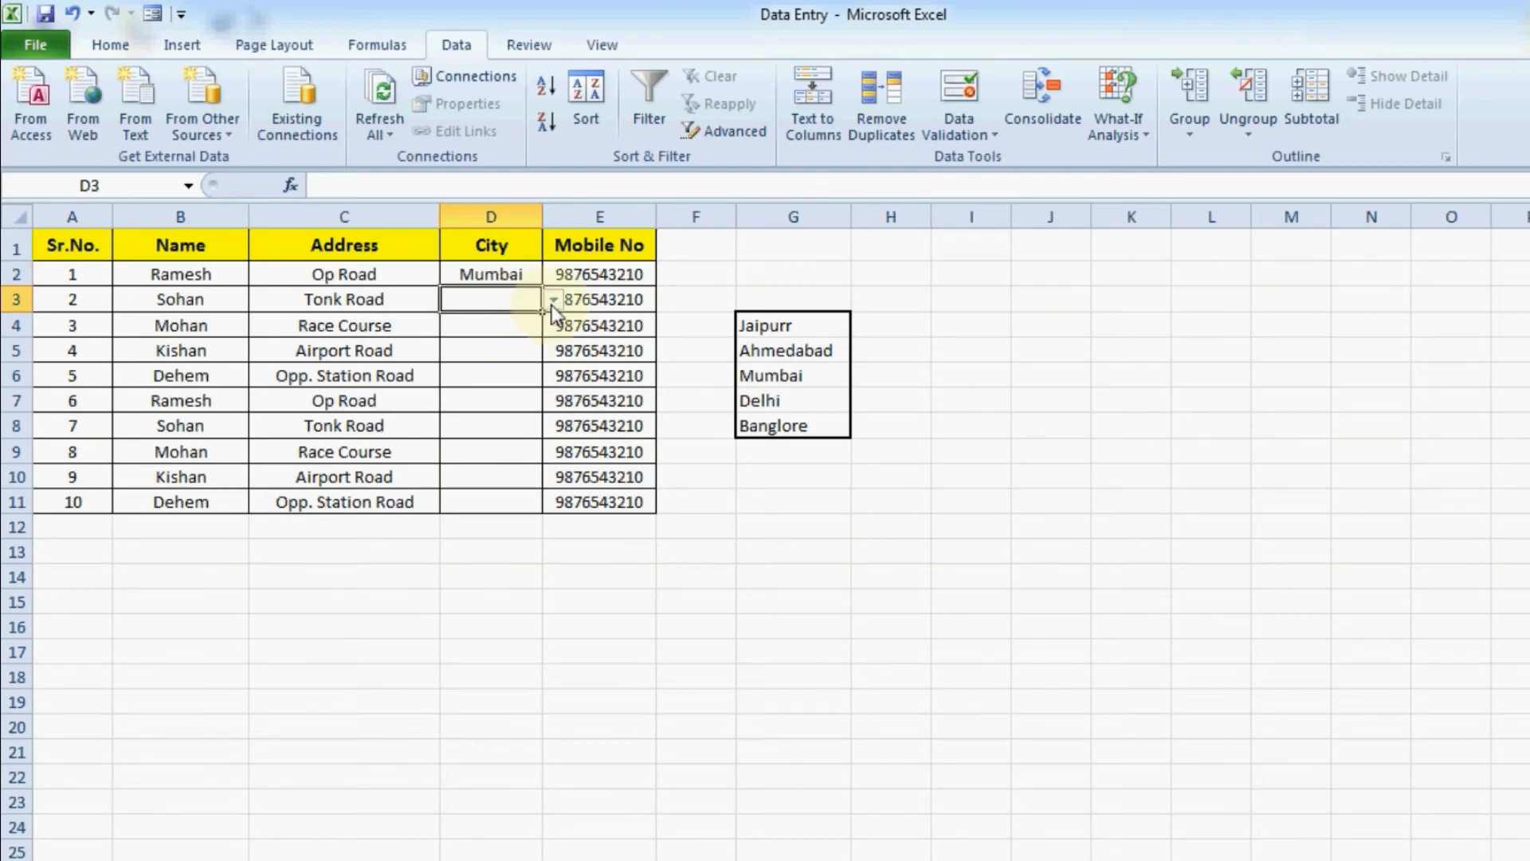
click(553, 300)
click(502, 367)
Fill City cells D4, D5 and D6 with Ahmedabad, Jaipurr and Ahmedabad from their in-cell lists
click(514, 333)
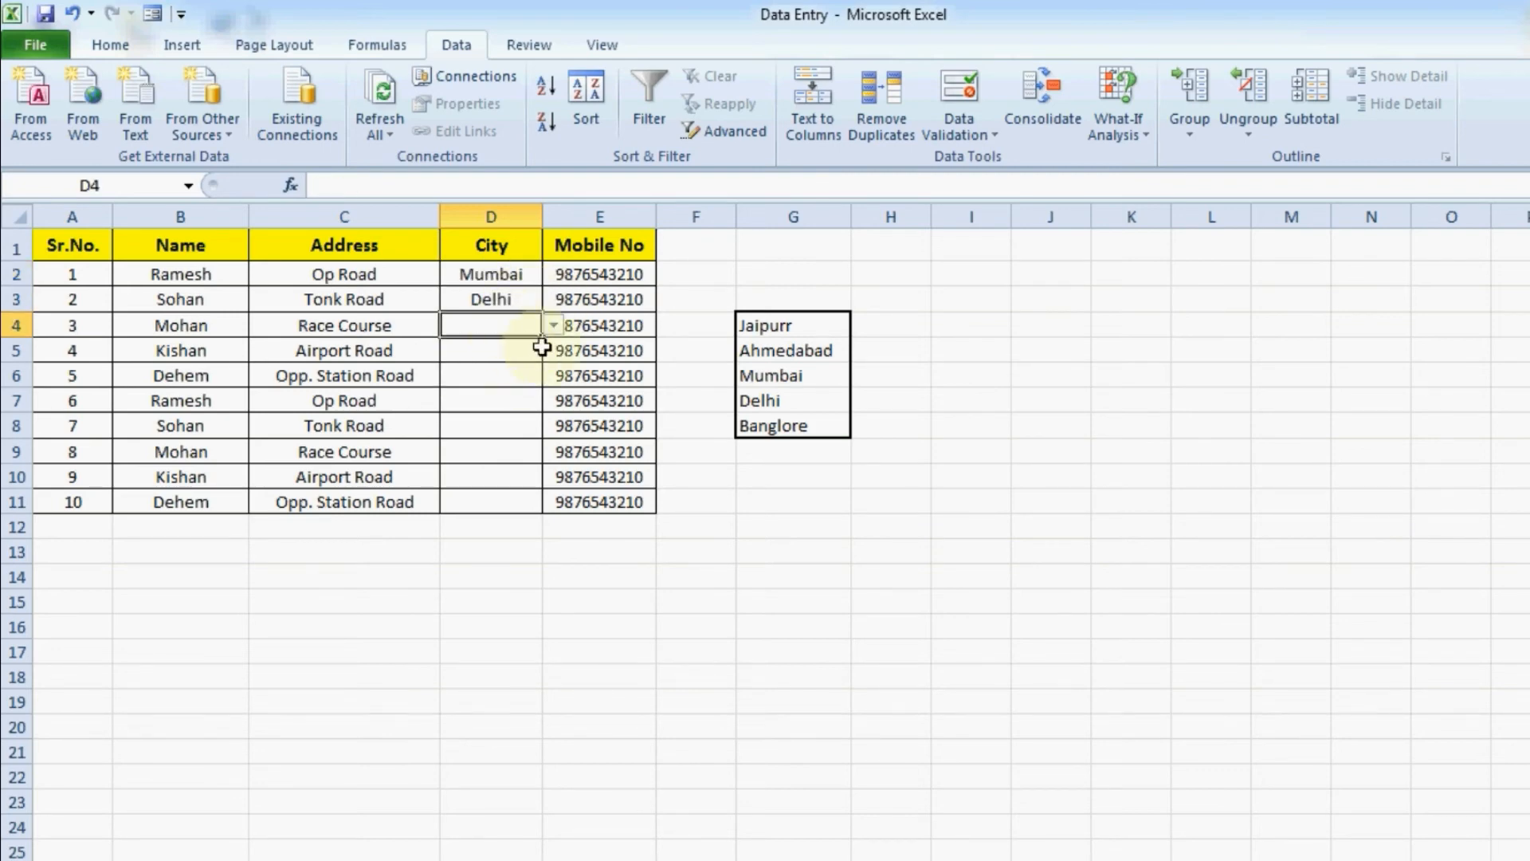
click(553, 326)
click(508, 359)
click(463, 358)
click(556, 367)
click(531, 358)
click(556, 353)
click(514, 372)
click(526, 401)
click(553, 400)
click(503, 485)
click(510, 378)
click(553, 375)
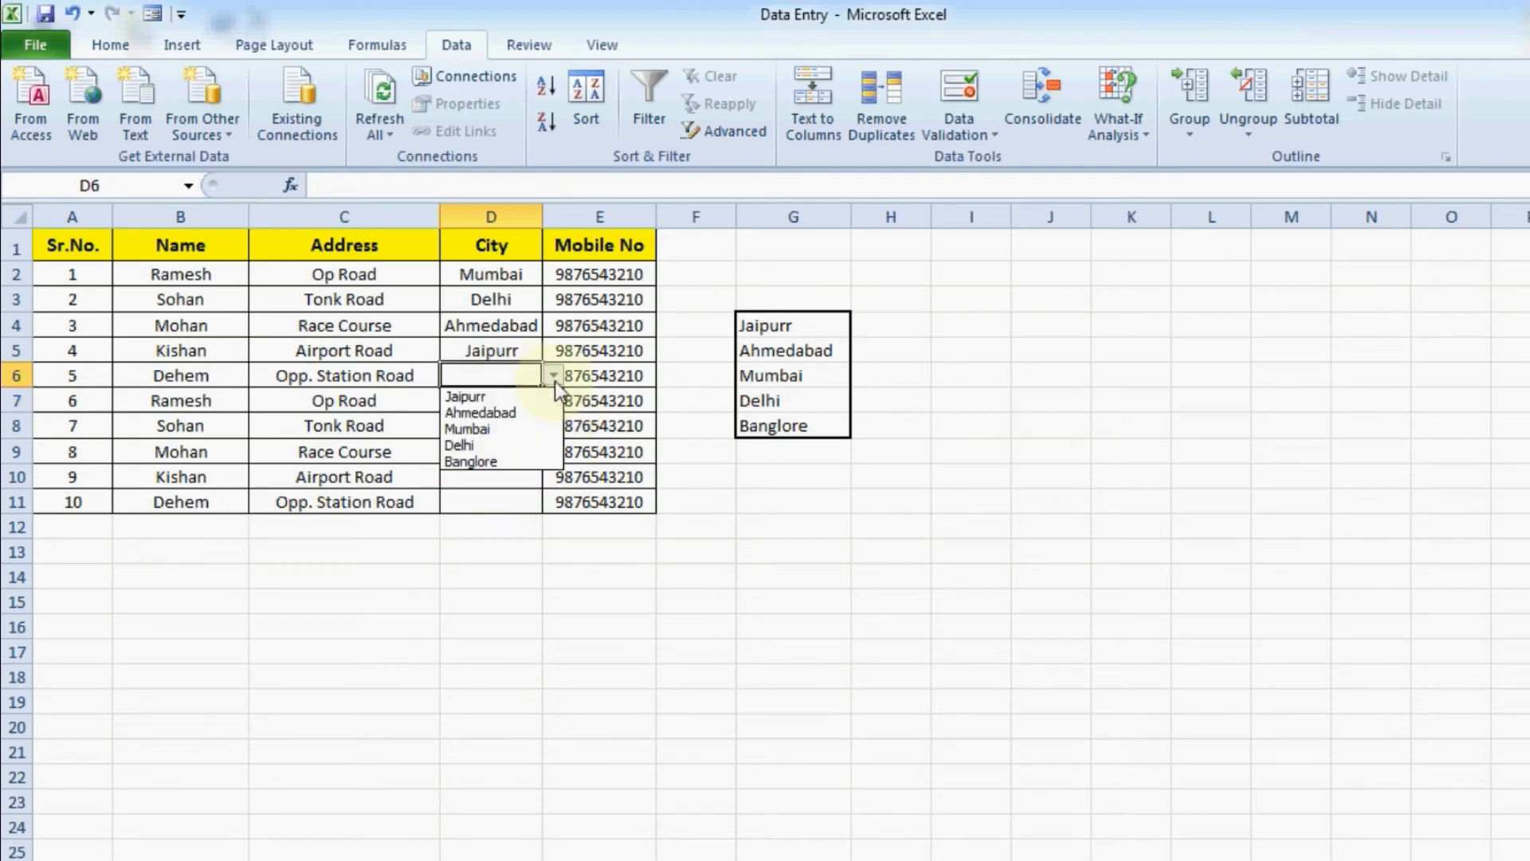
click(528, 411)
click(505, 449)
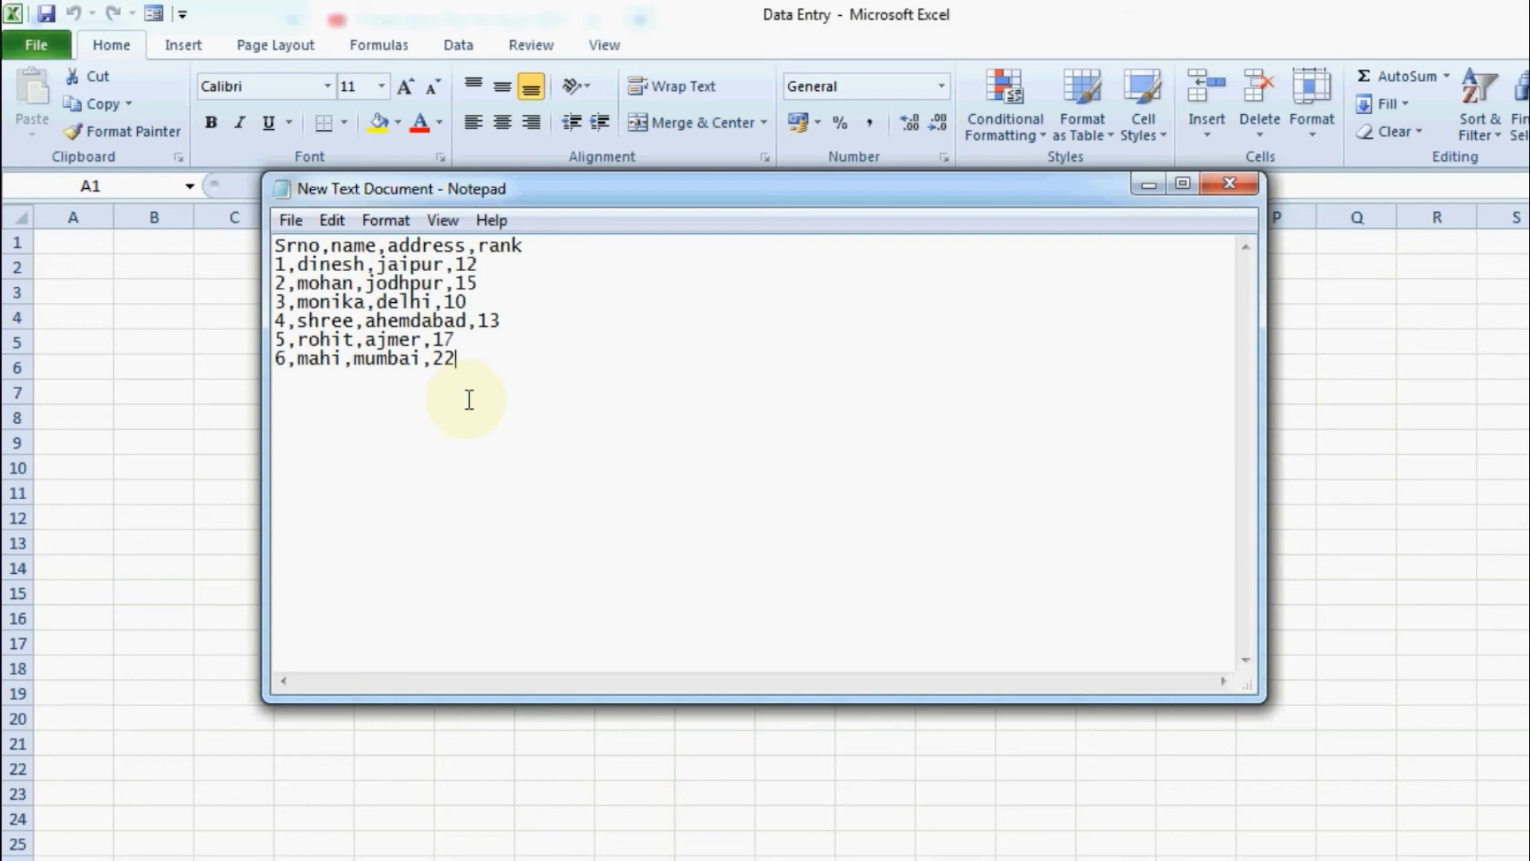
Copy all the comma-separated text from the Notepad document and paste it into the blank Excel sheet at A1
drag(505, 403, 216, 224)
key(ctrl+c)
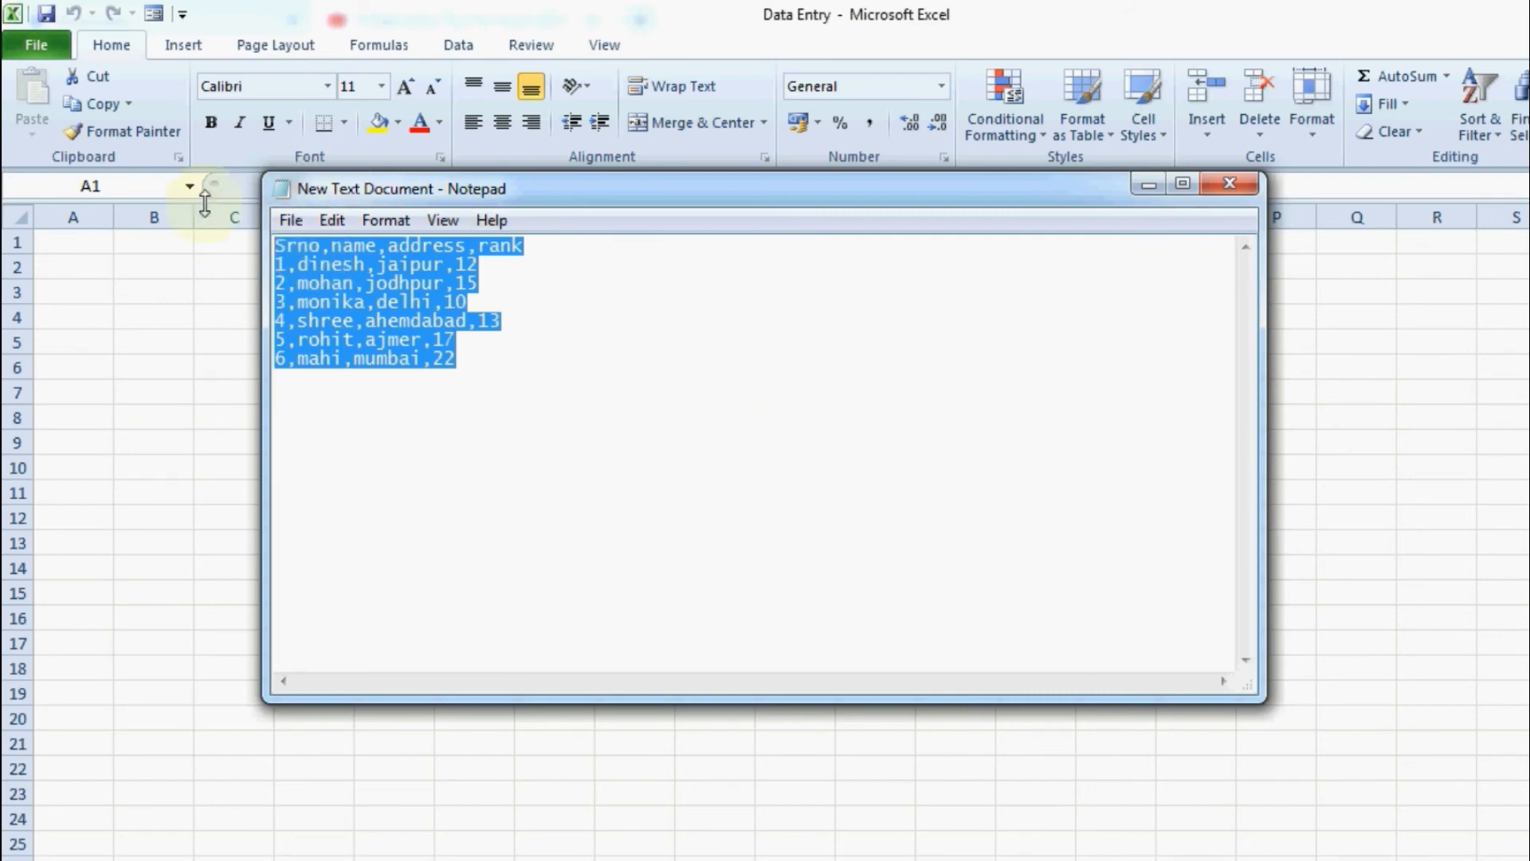
click(86, 236)
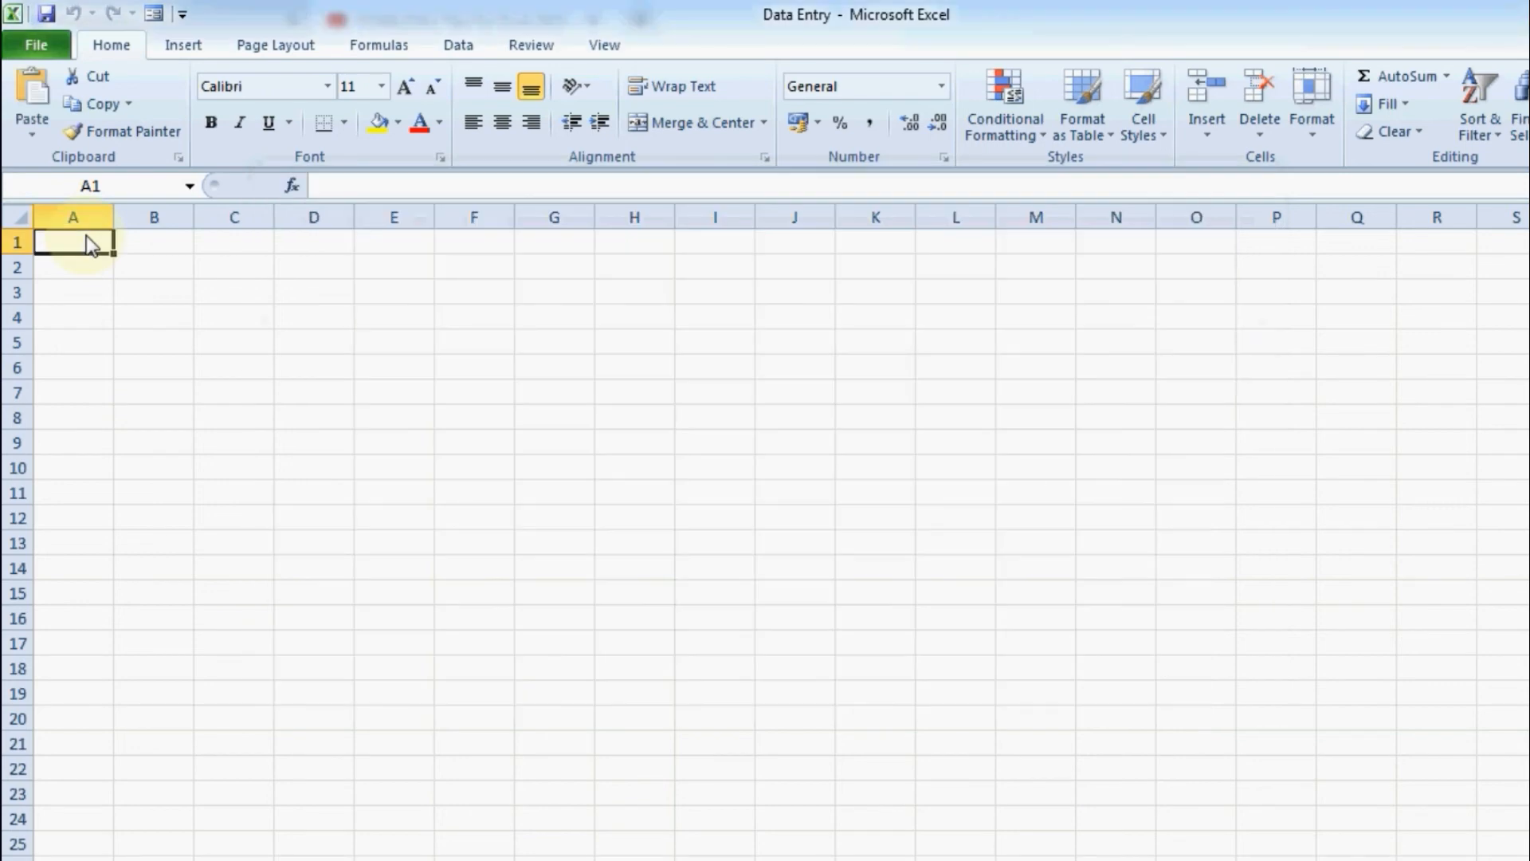
key(ctrl+v)
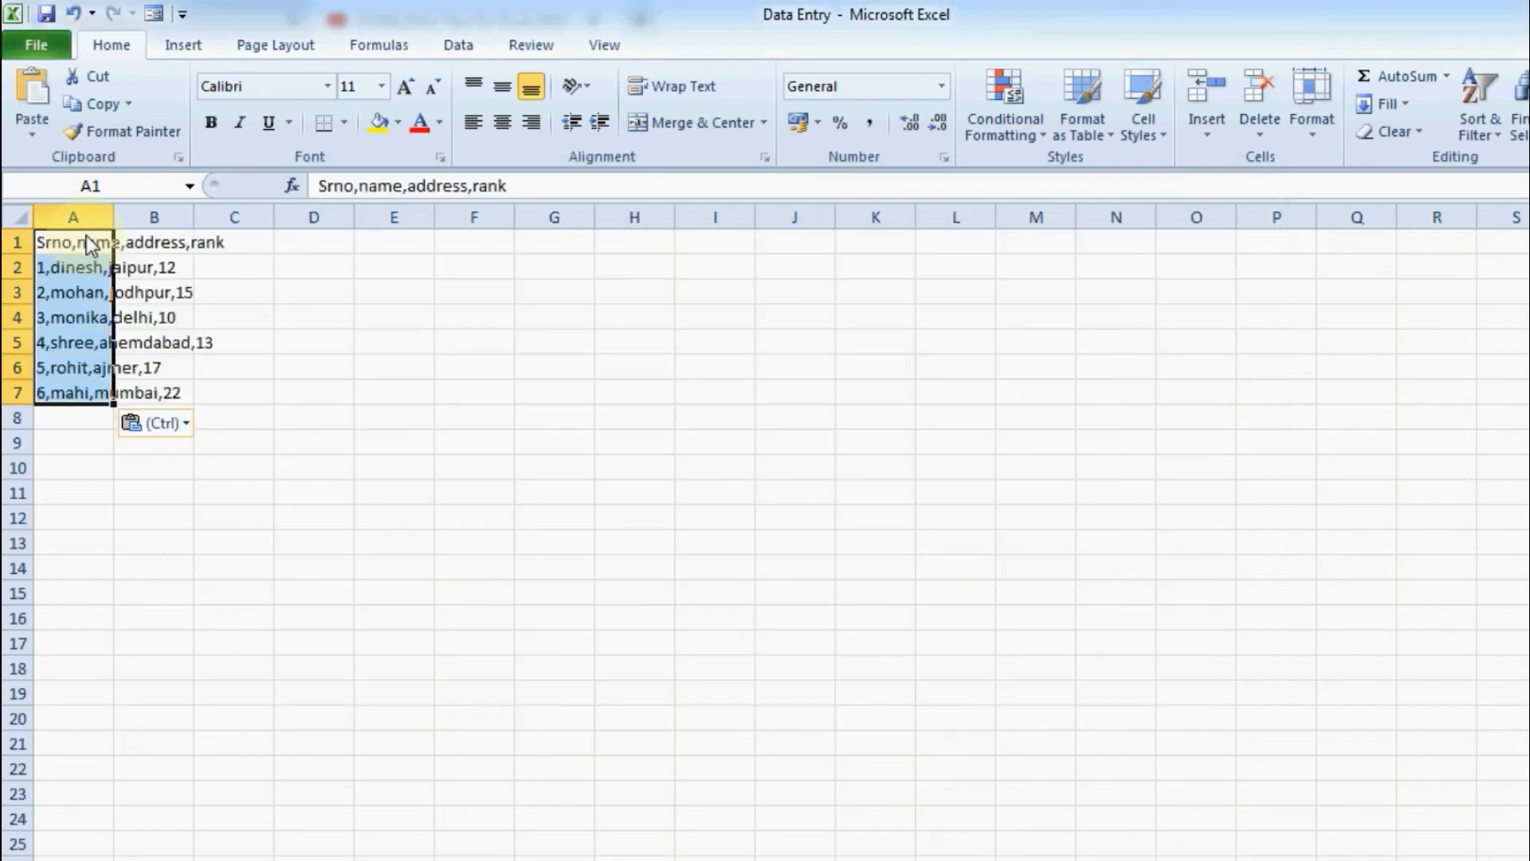
click(349, 461)
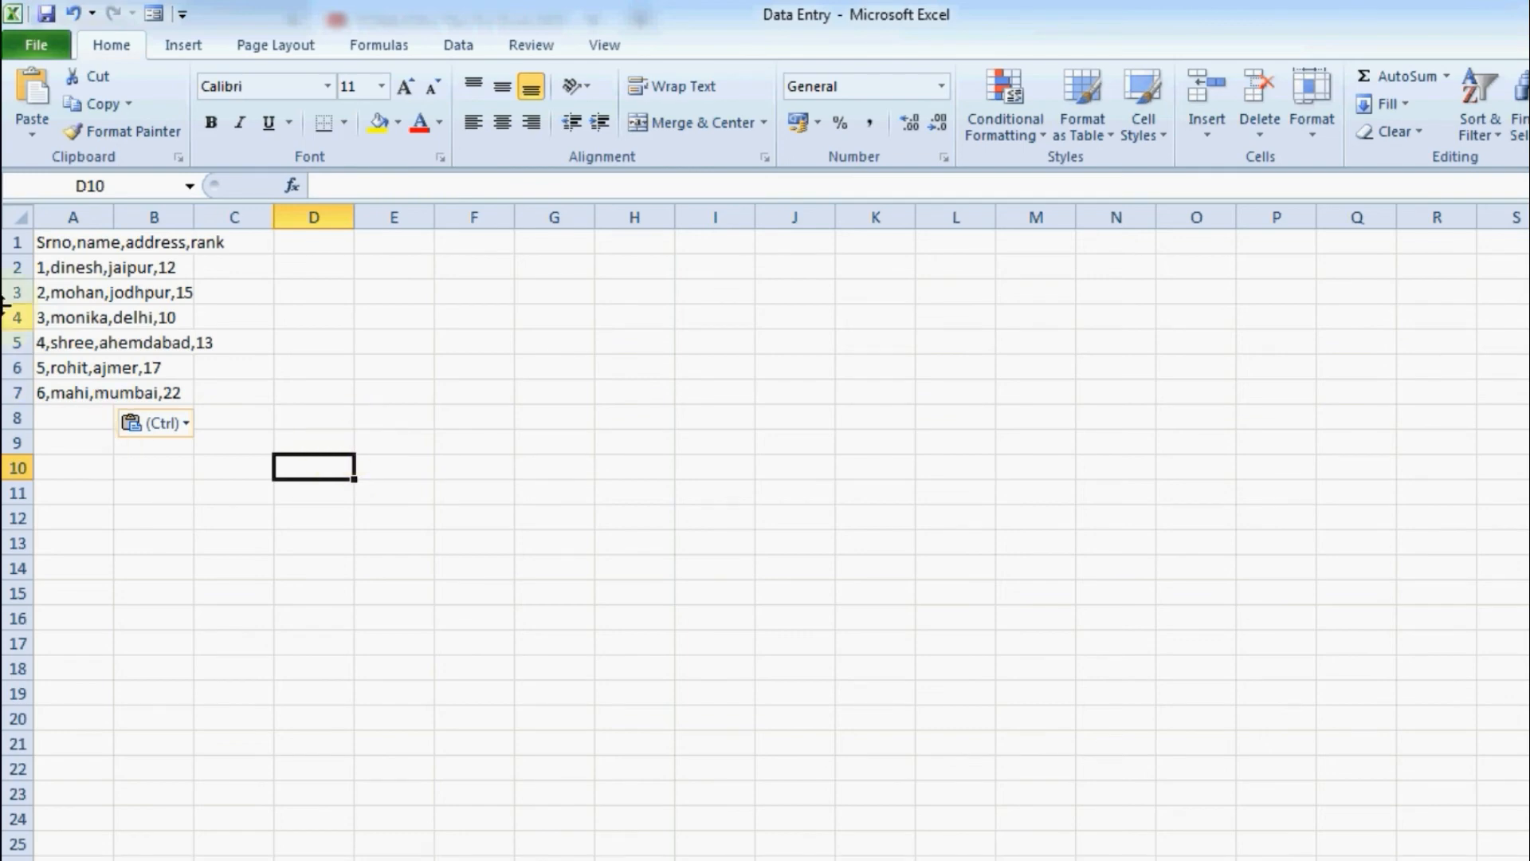
Split the pasted text in A1:A7 into columns as delimited data, with Comma as the only delimiter and A1 as the destination
drag(70, 240, 59, 390)
click(455, 46)
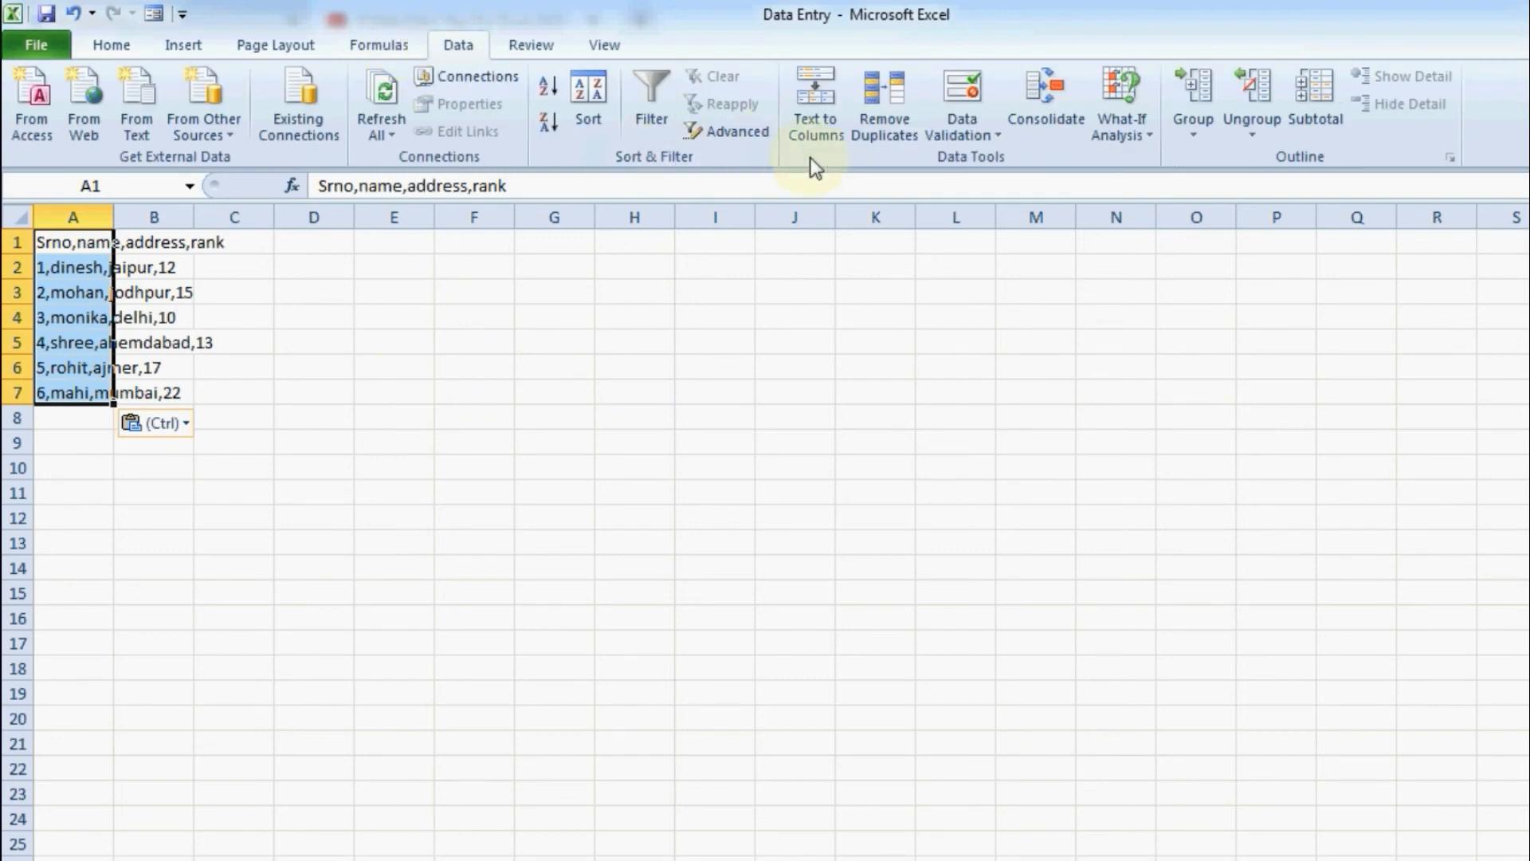
click(833, 134)
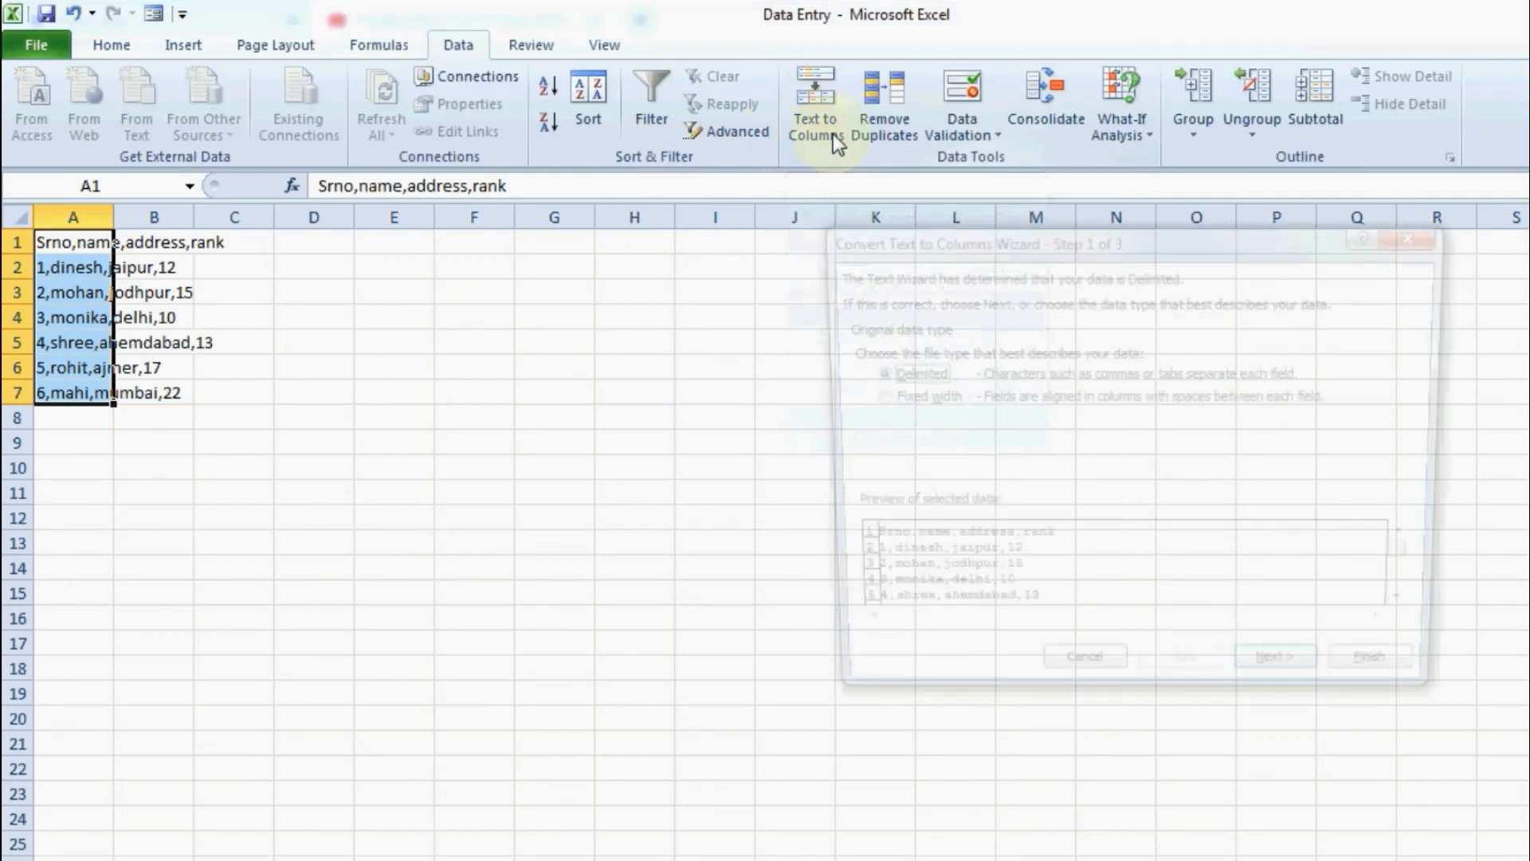
drag(850, 196, 334, 138)
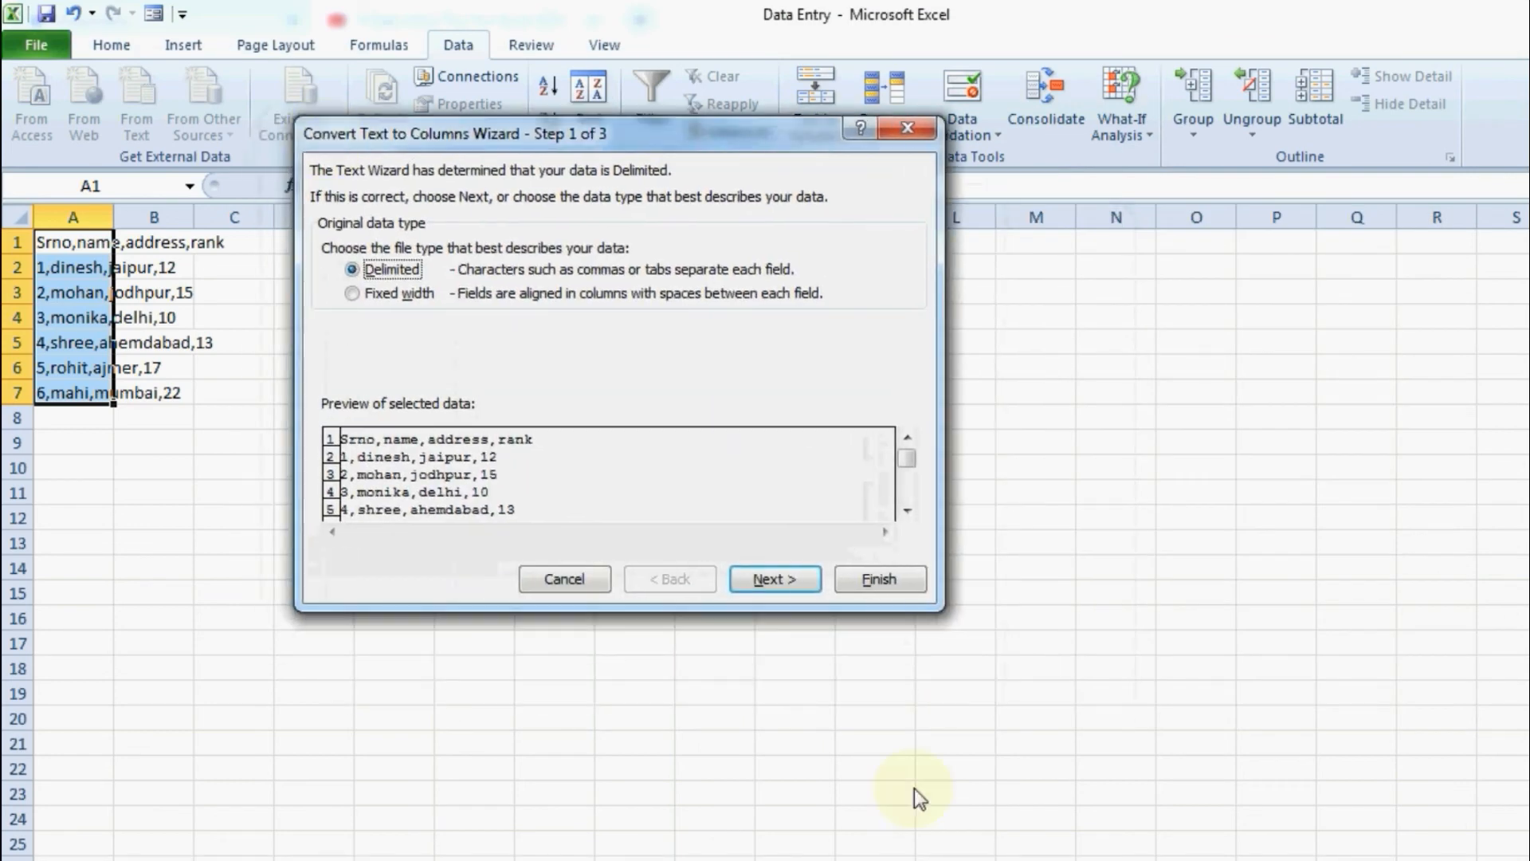
click(796, 595)
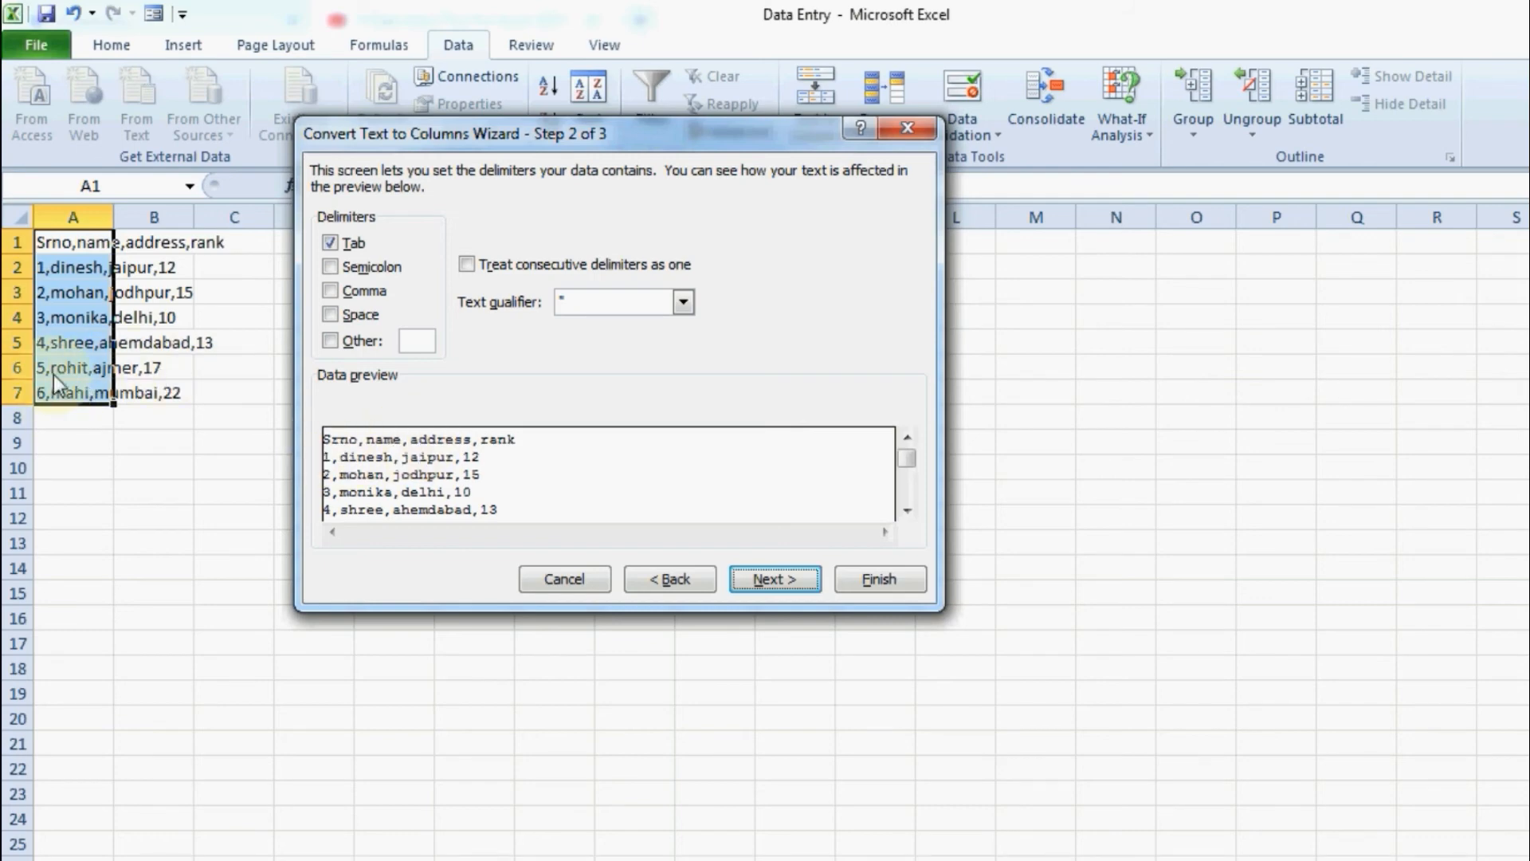
click(357, 297)
click(346, 244)
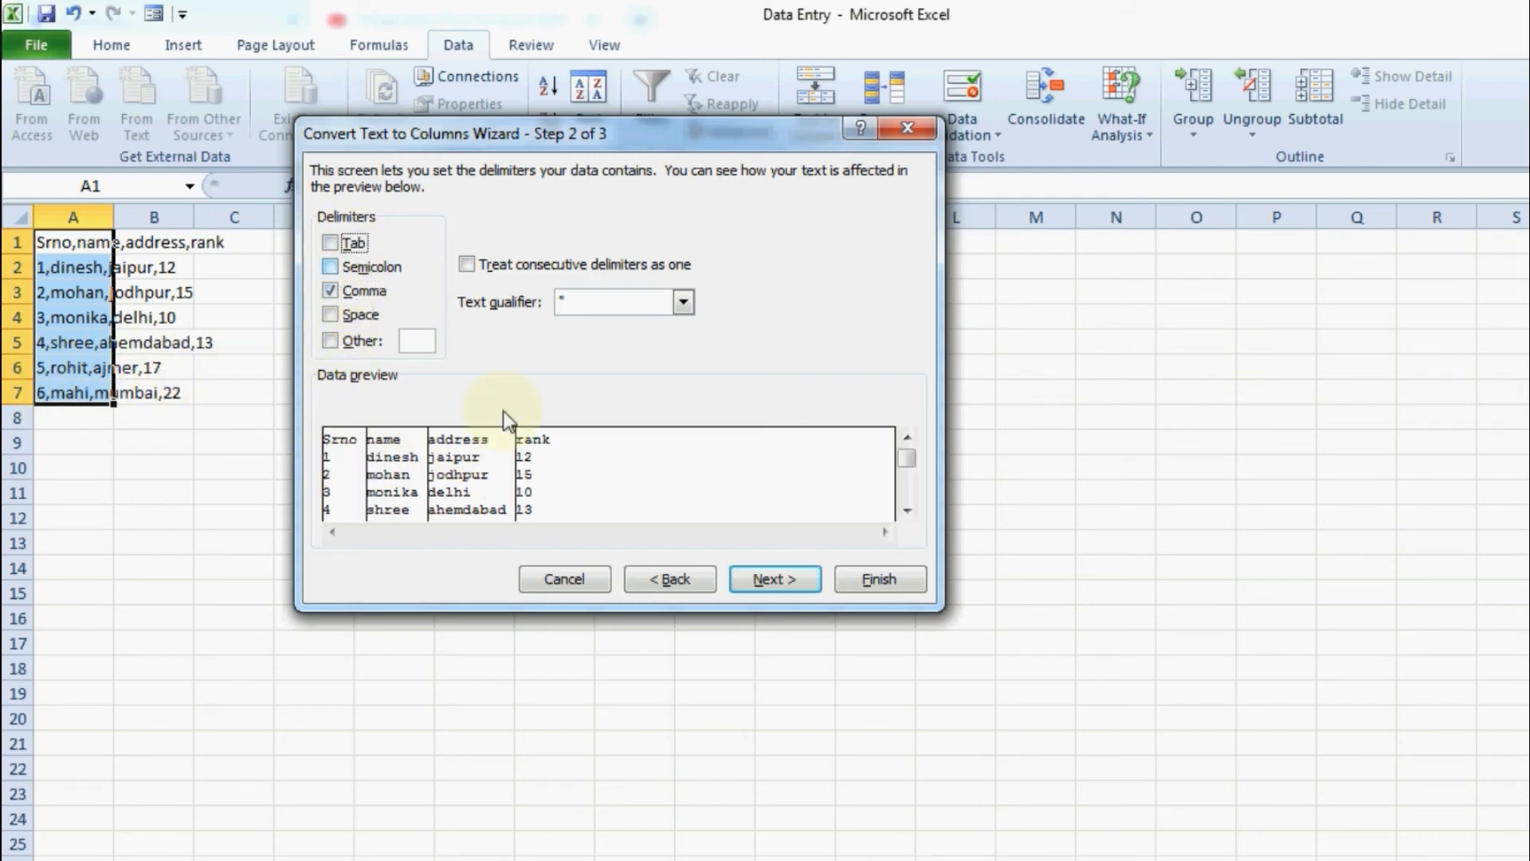
click(757, 590)
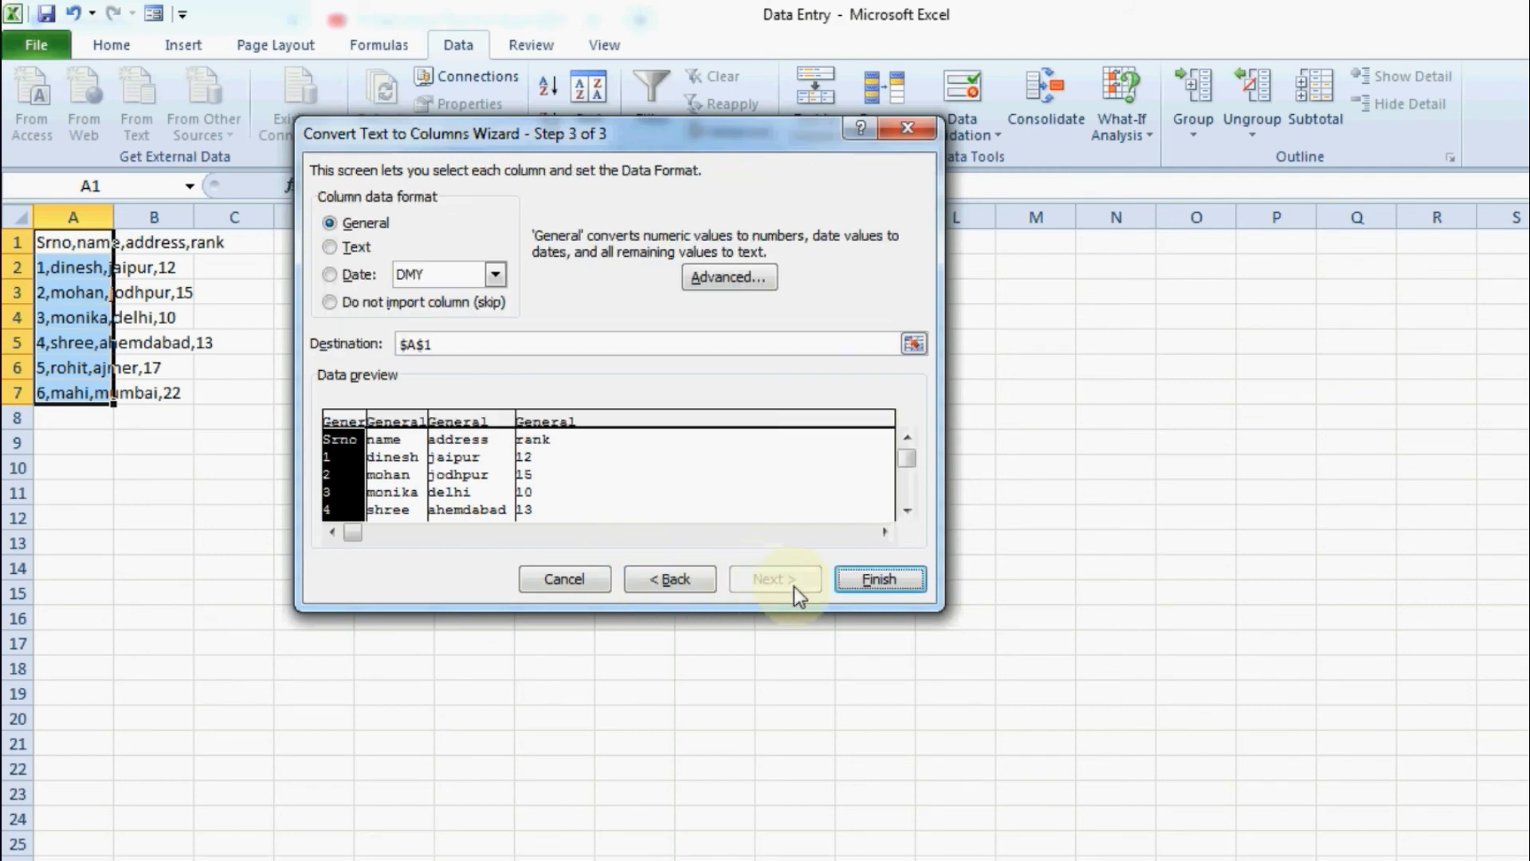
click(897, 576)
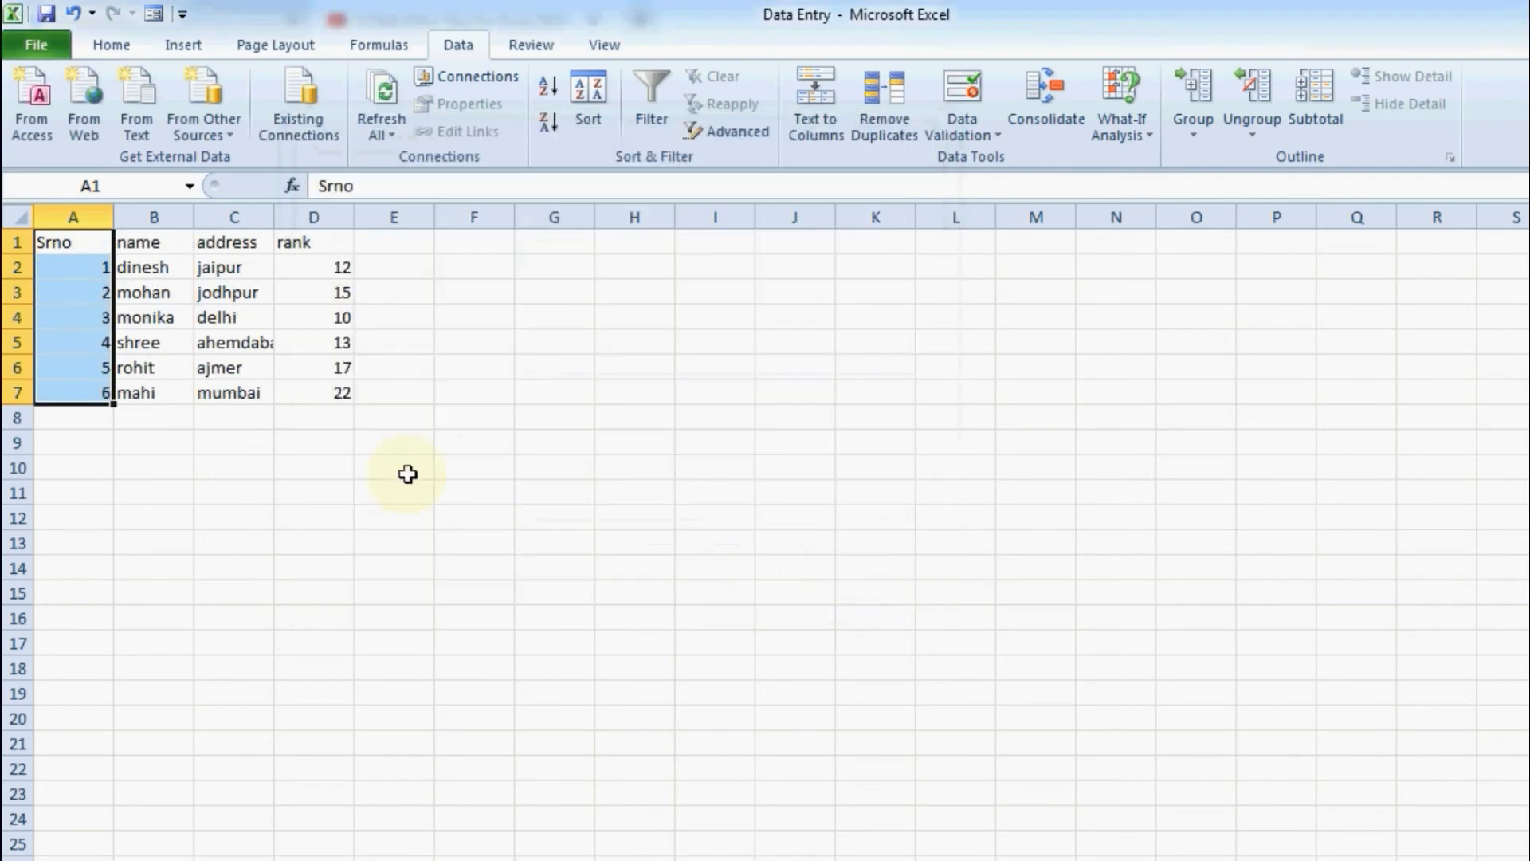
click(267, 439)
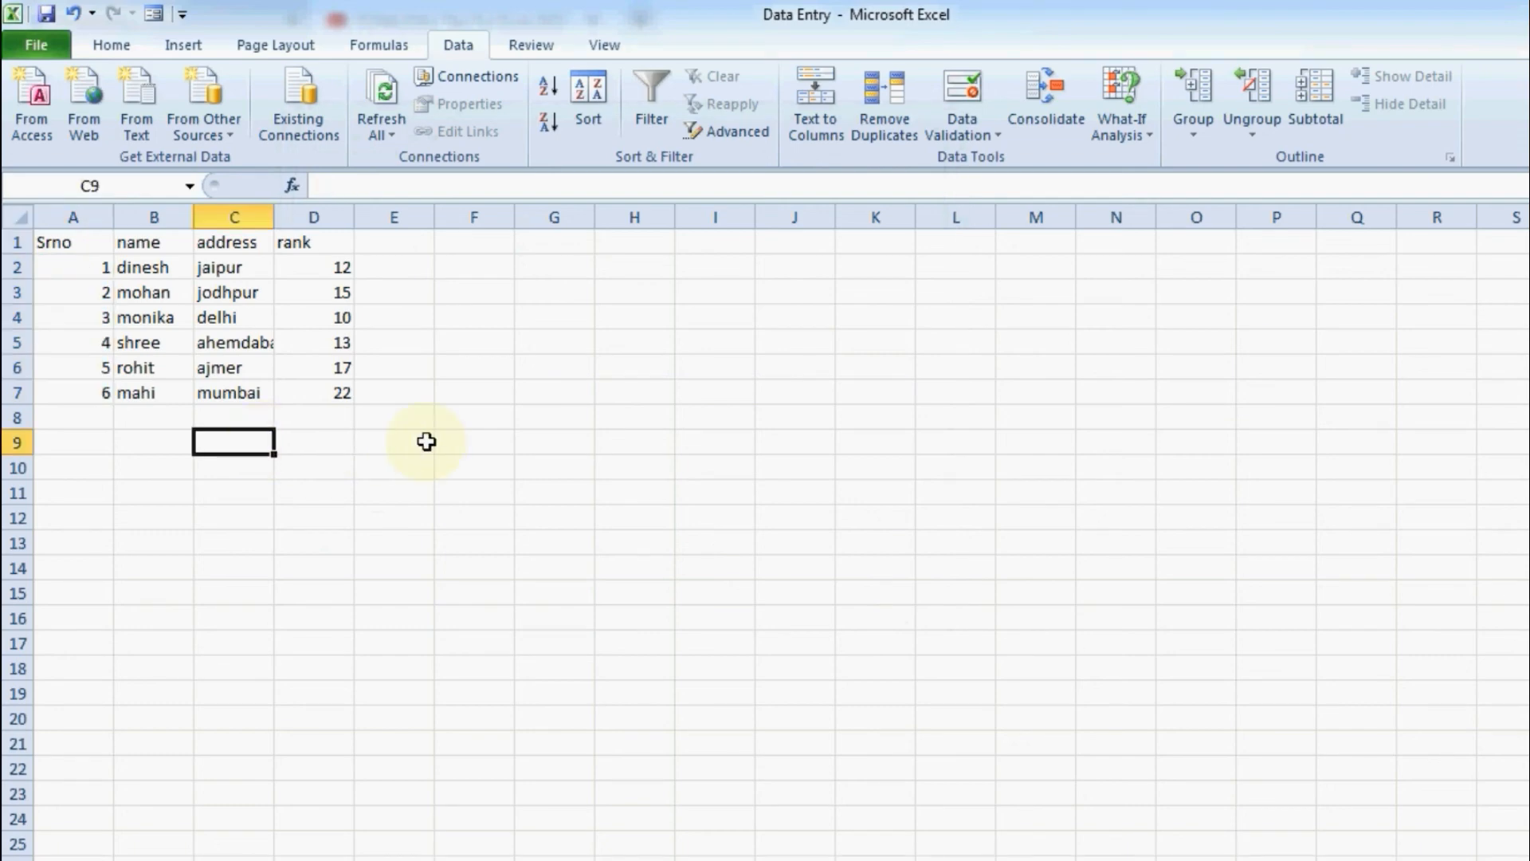
Center the contents of A1:D7 and widen the address and name columns
drag(93, 239, 295, 382)
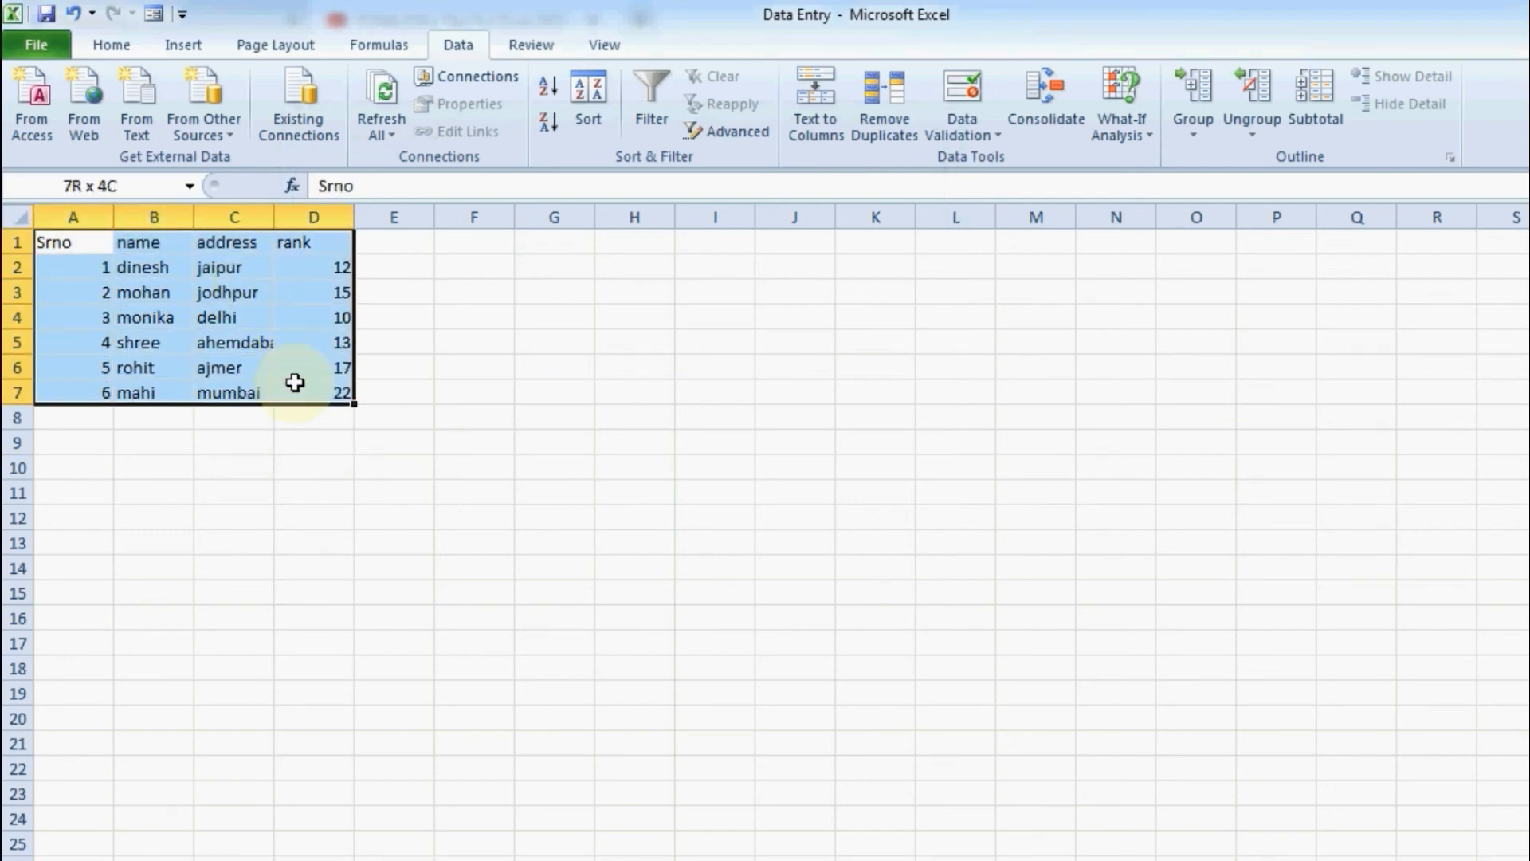
click(111, 44)
key(ctrl+e)
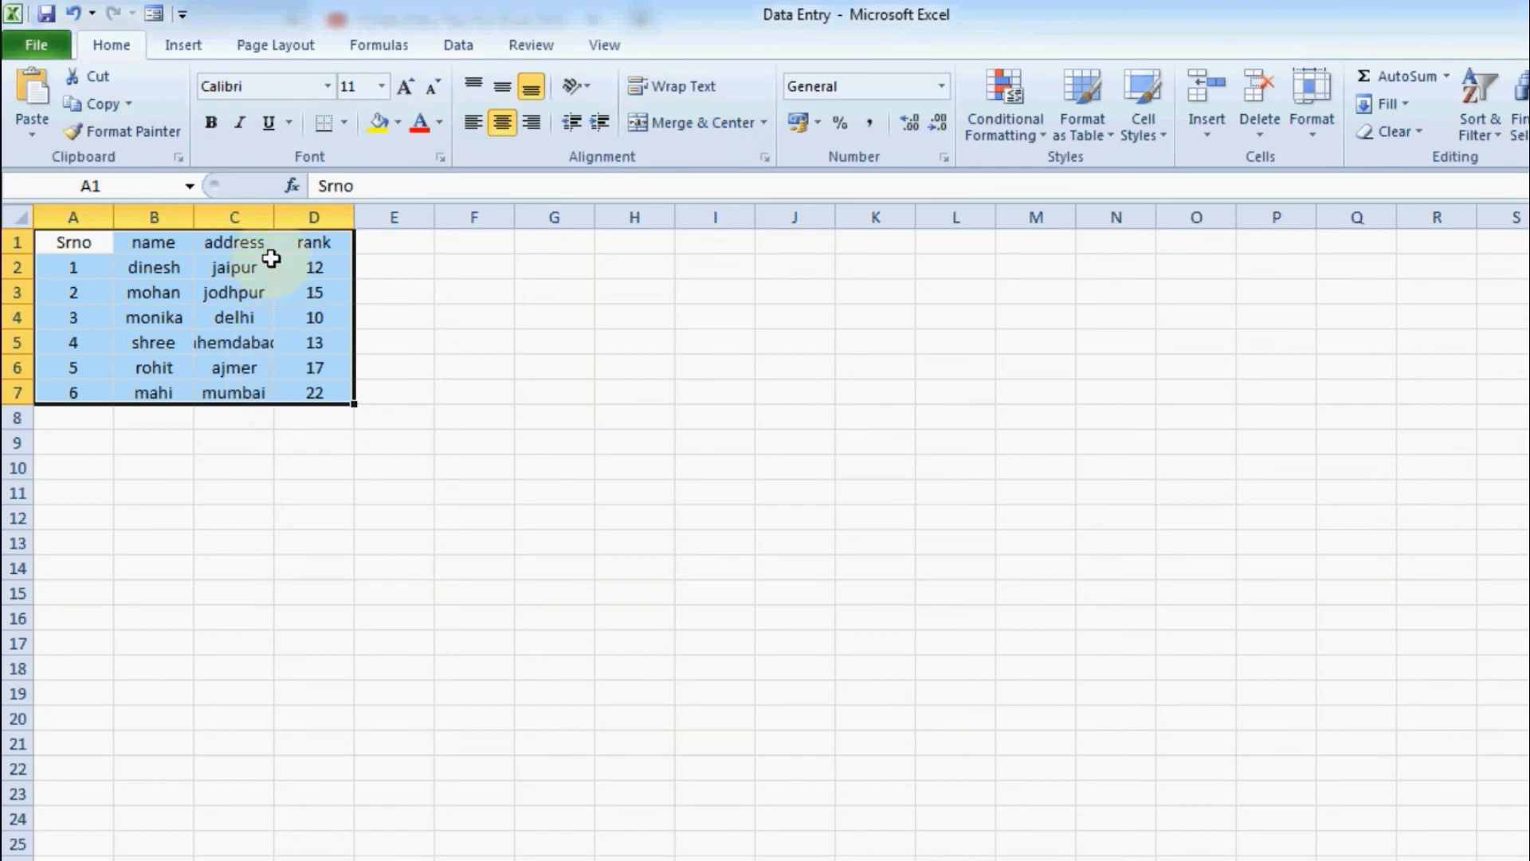
click(264, 292)
drag(271, 226, 321, 226)
drag(195, 217, 234, 217)
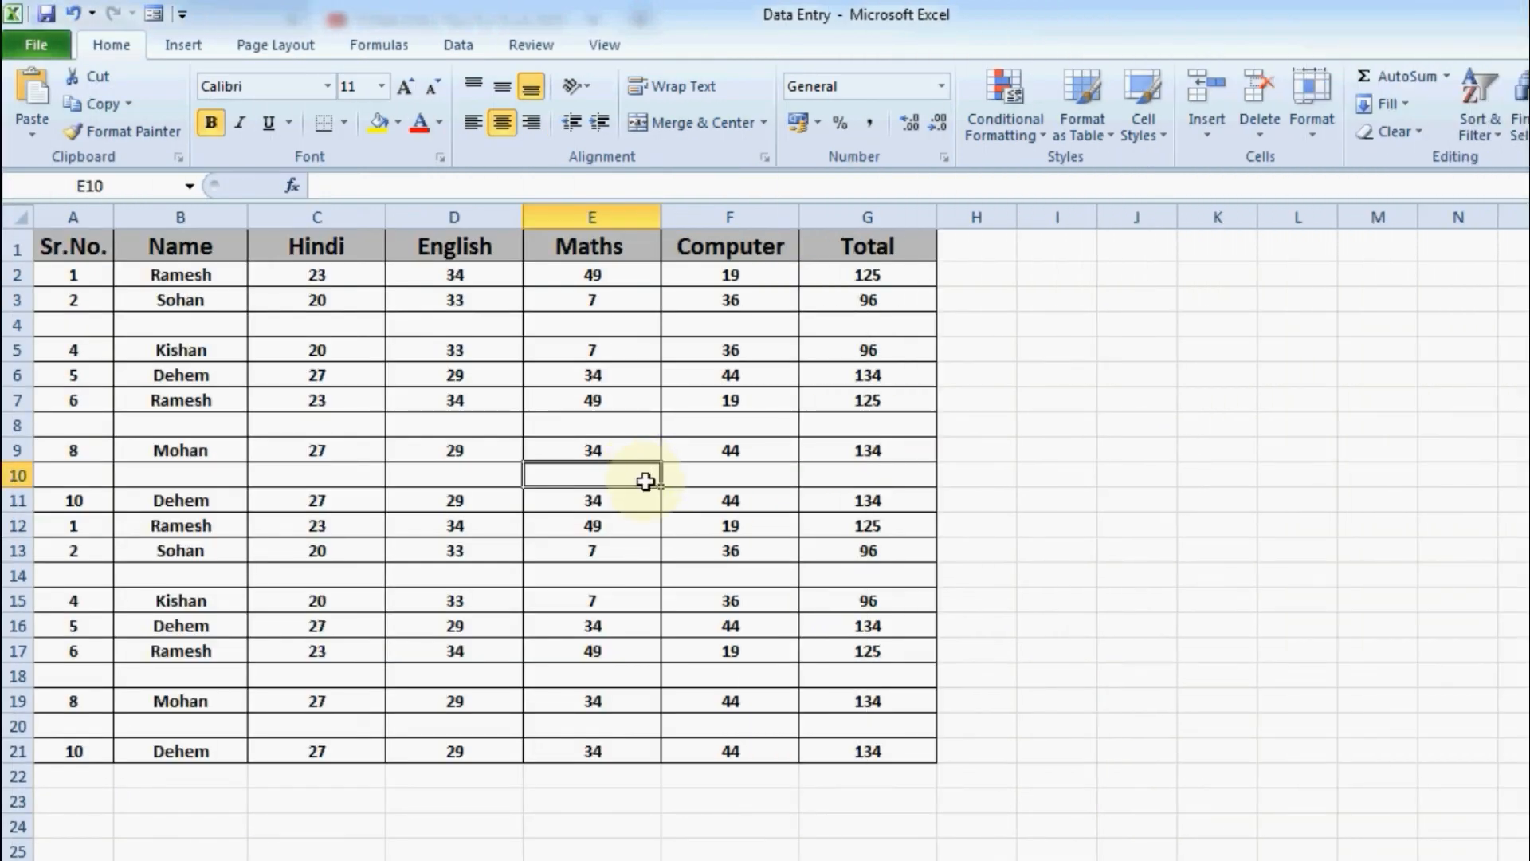
click(12, 325)
click(12, 475)
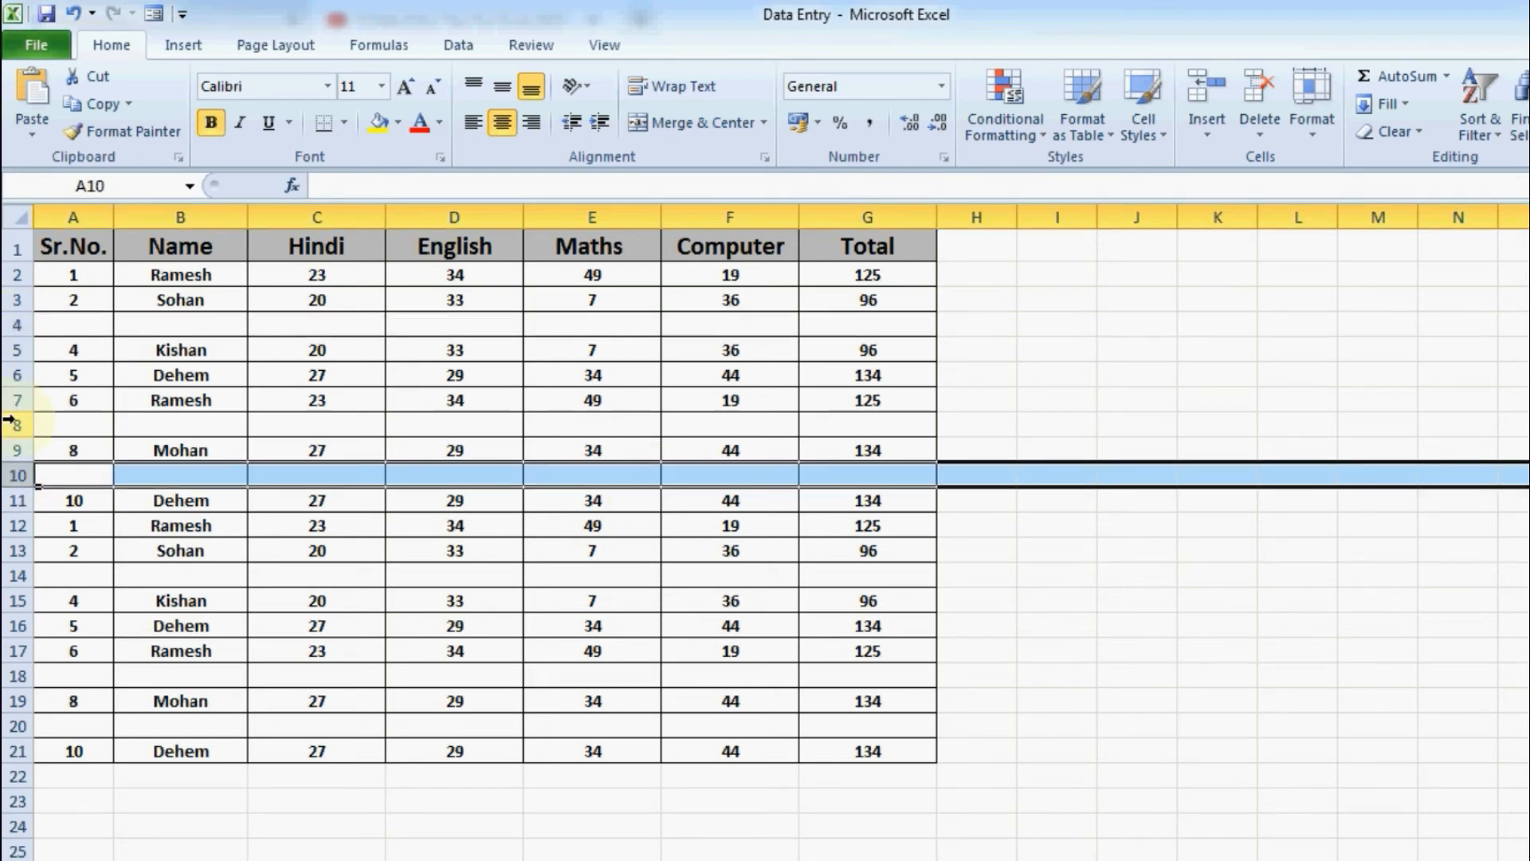
click(10, 423)
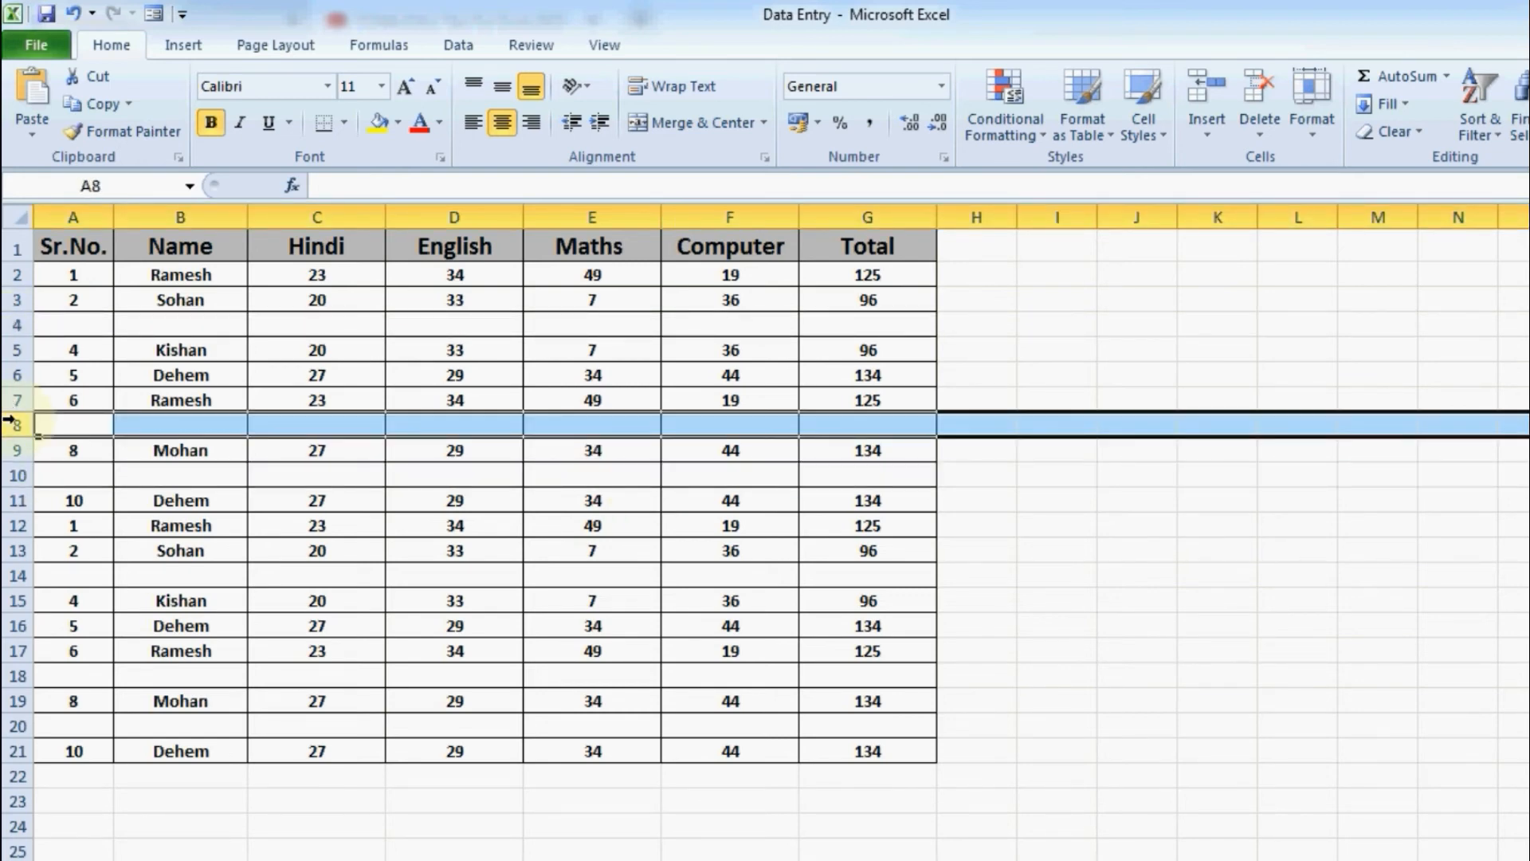
click(147, 426)
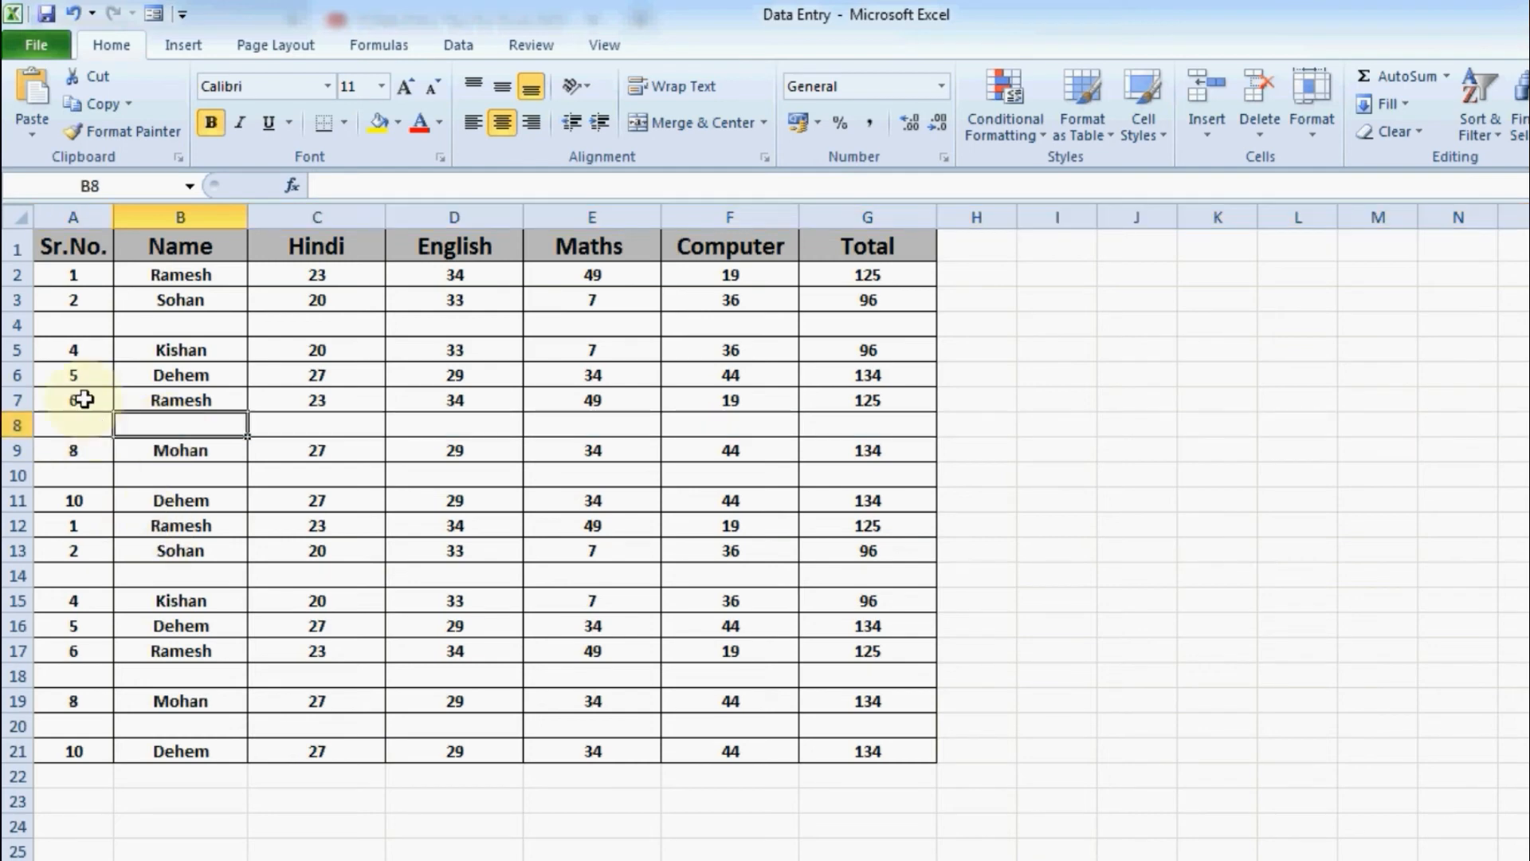
click(12, 327)
right_click(16, 325)
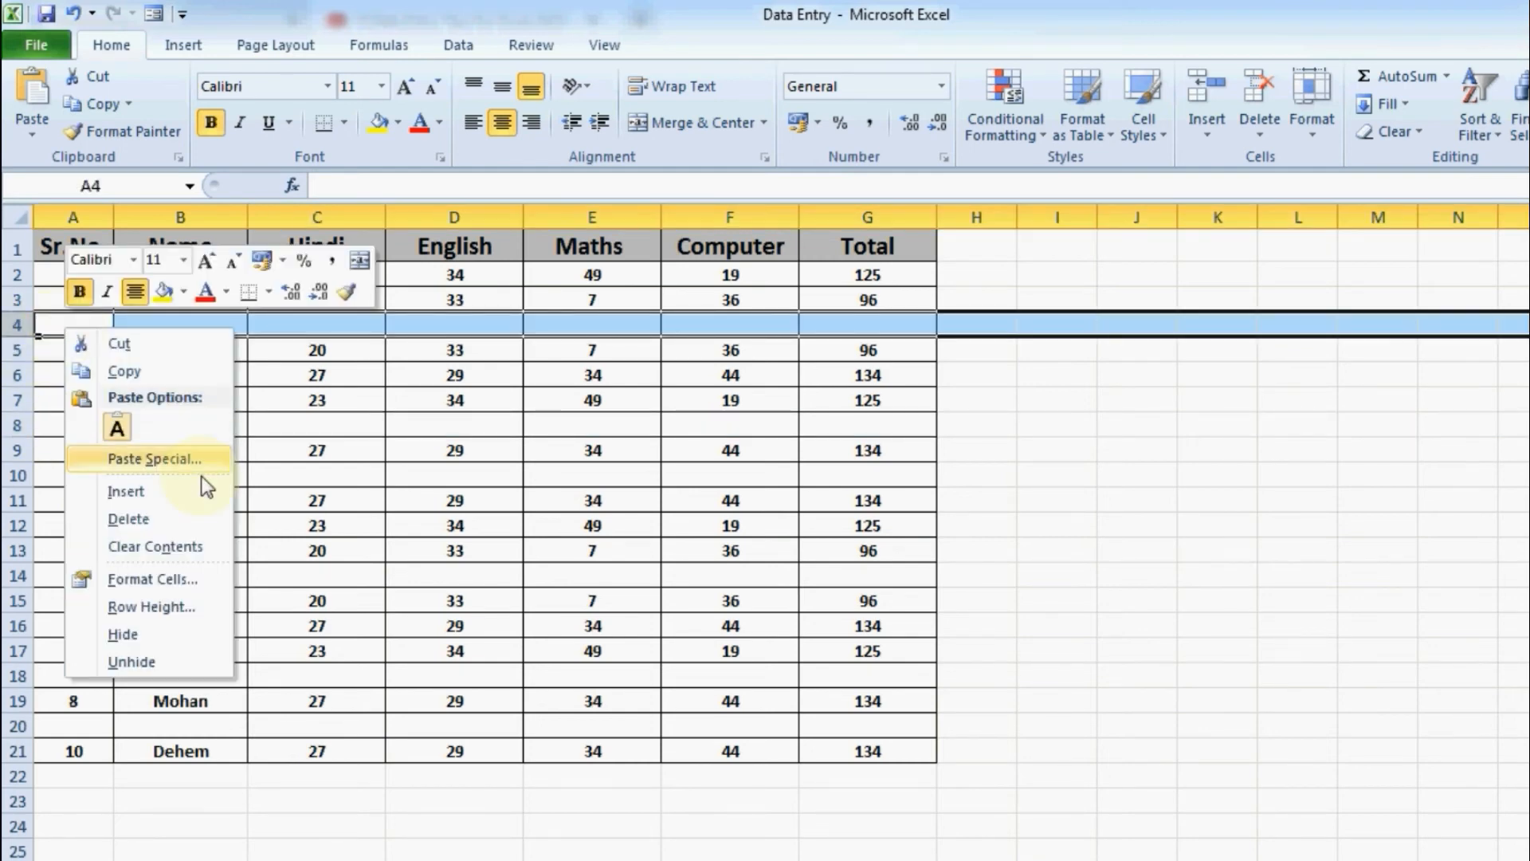
click(338, 489)
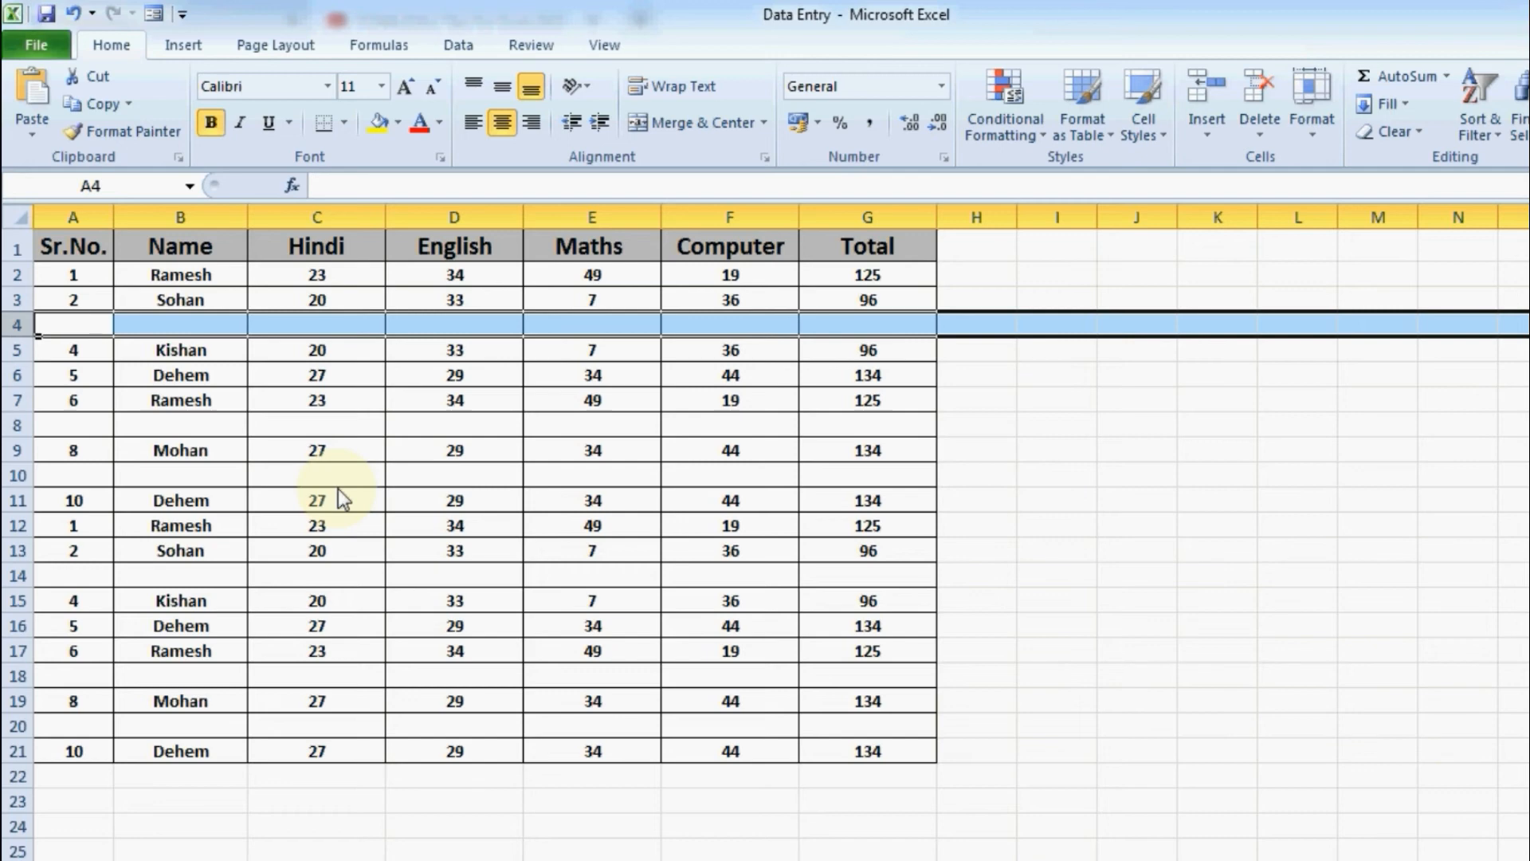
key(Right)
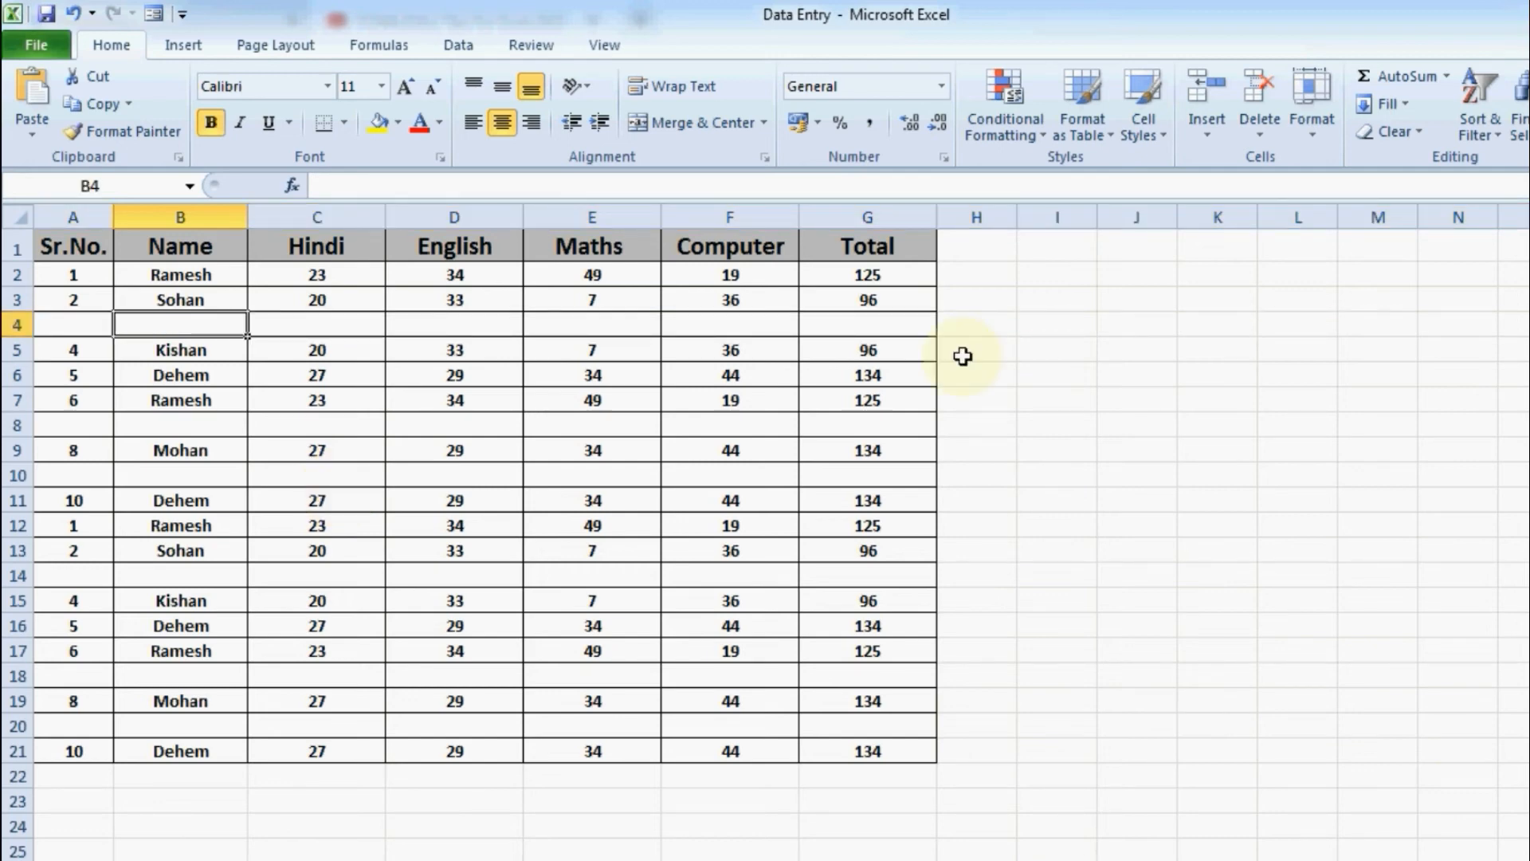
Select all blank cells in the marks table through Go To Special and delete them with the Shift cells up option
key(ctrl+g)
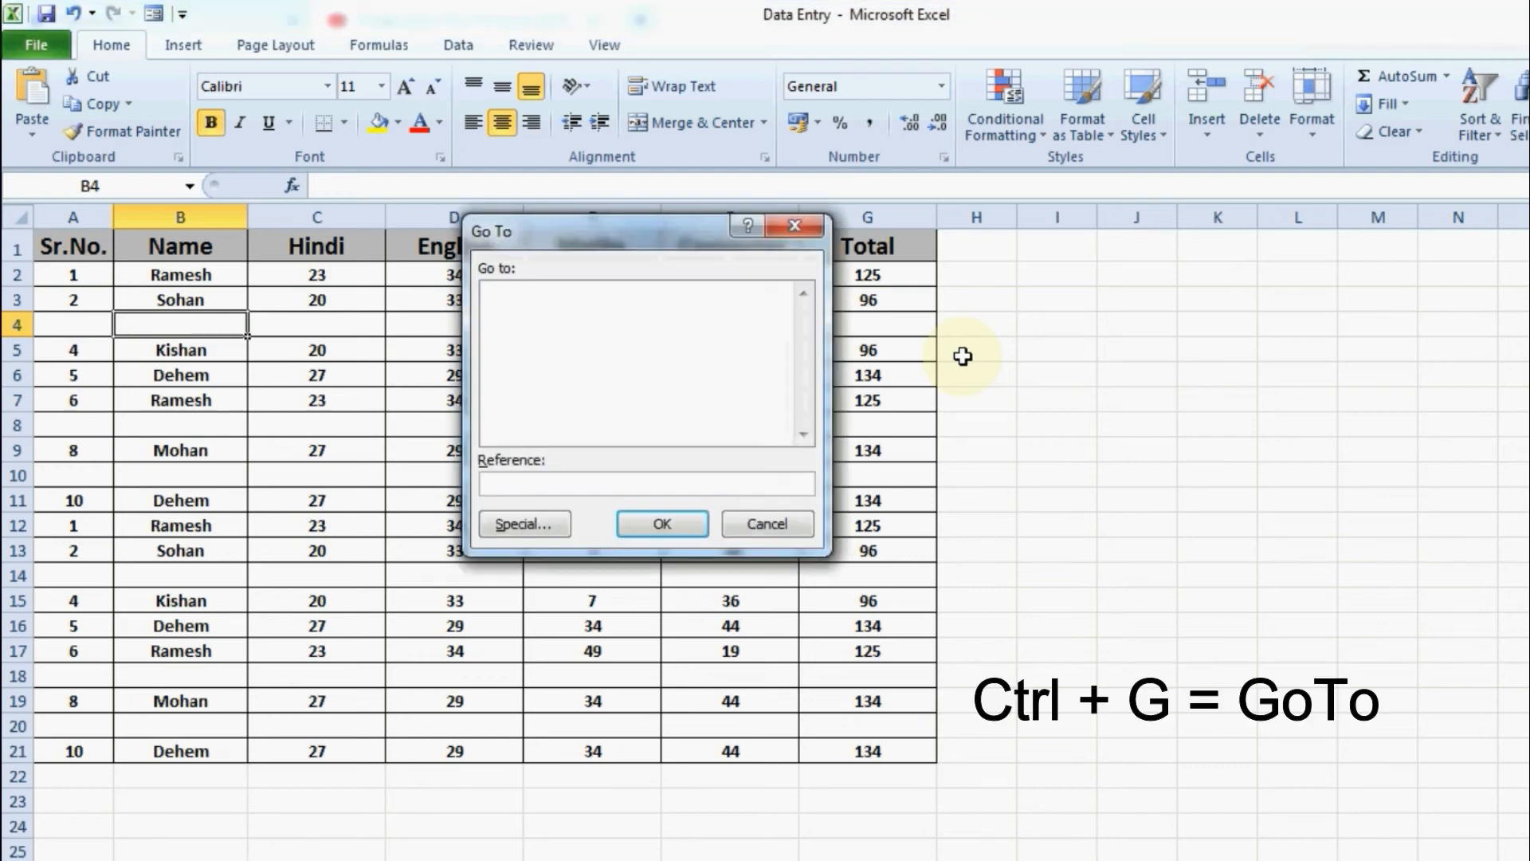
click(556, 518)
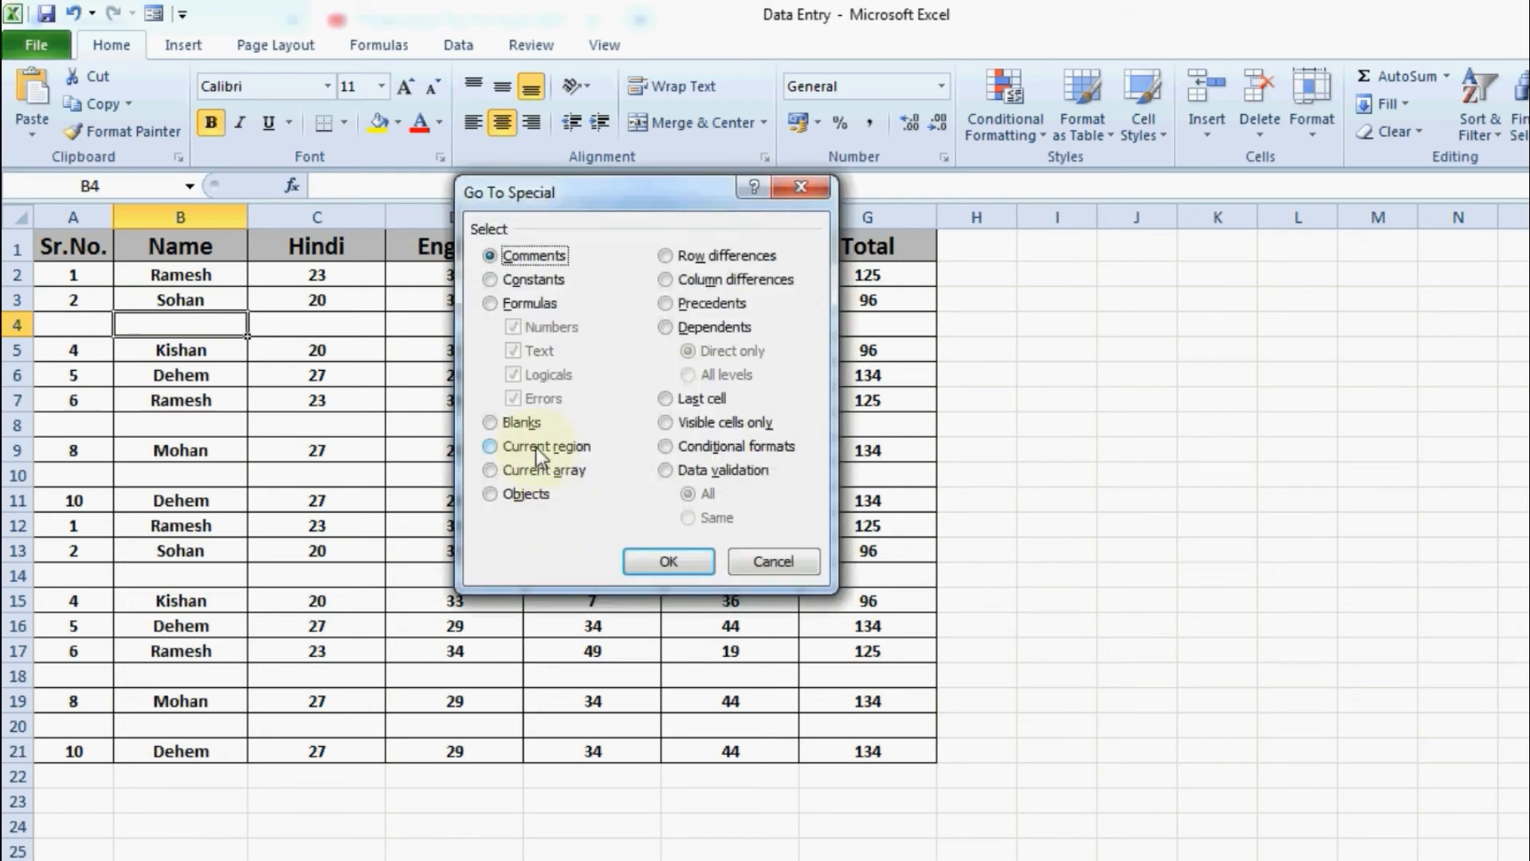
click(526, 423)
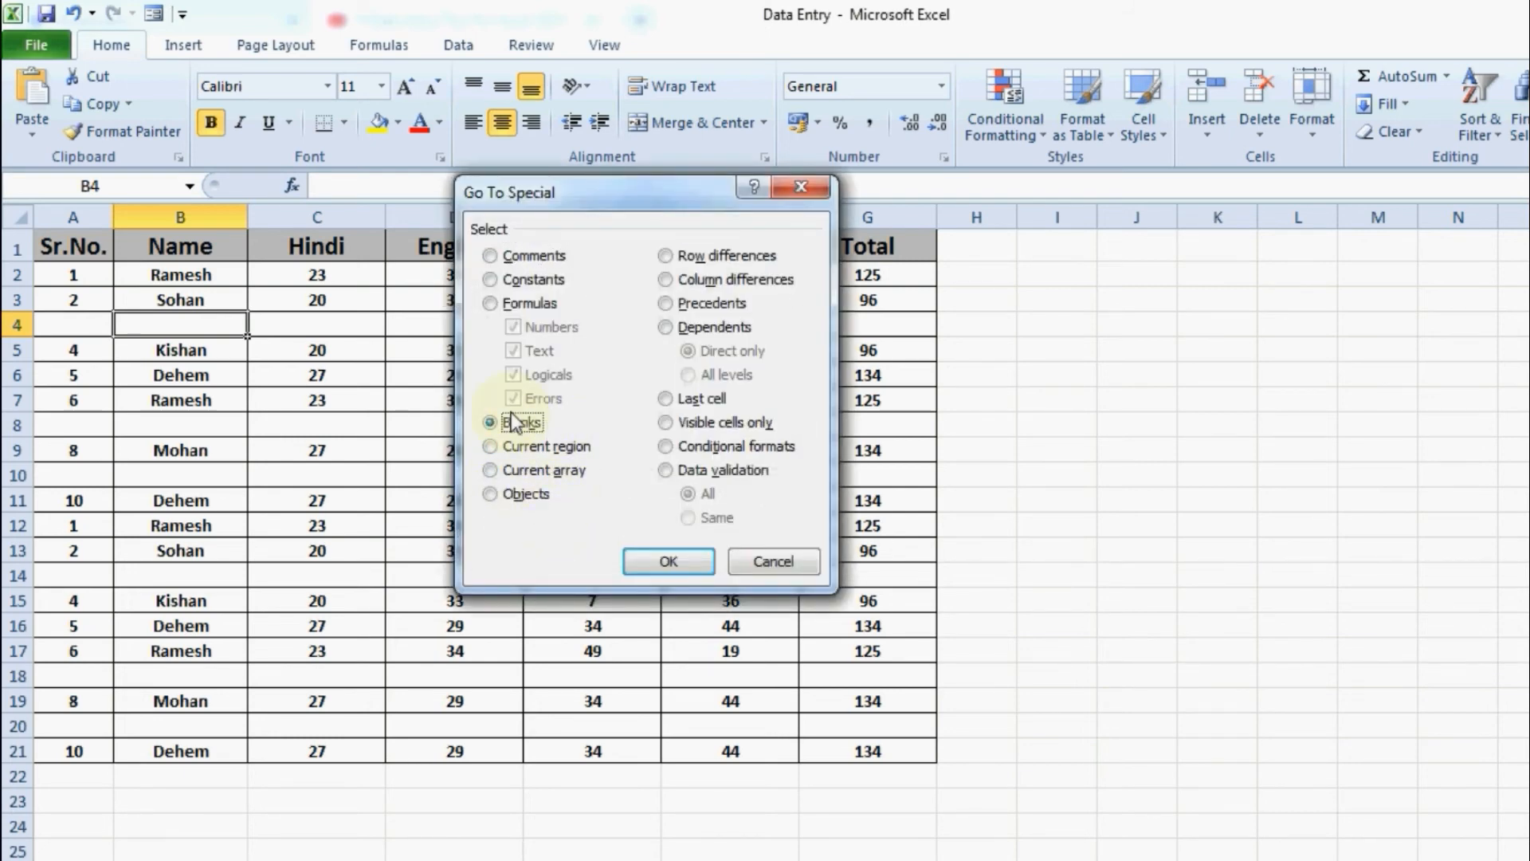
click(638, 562)
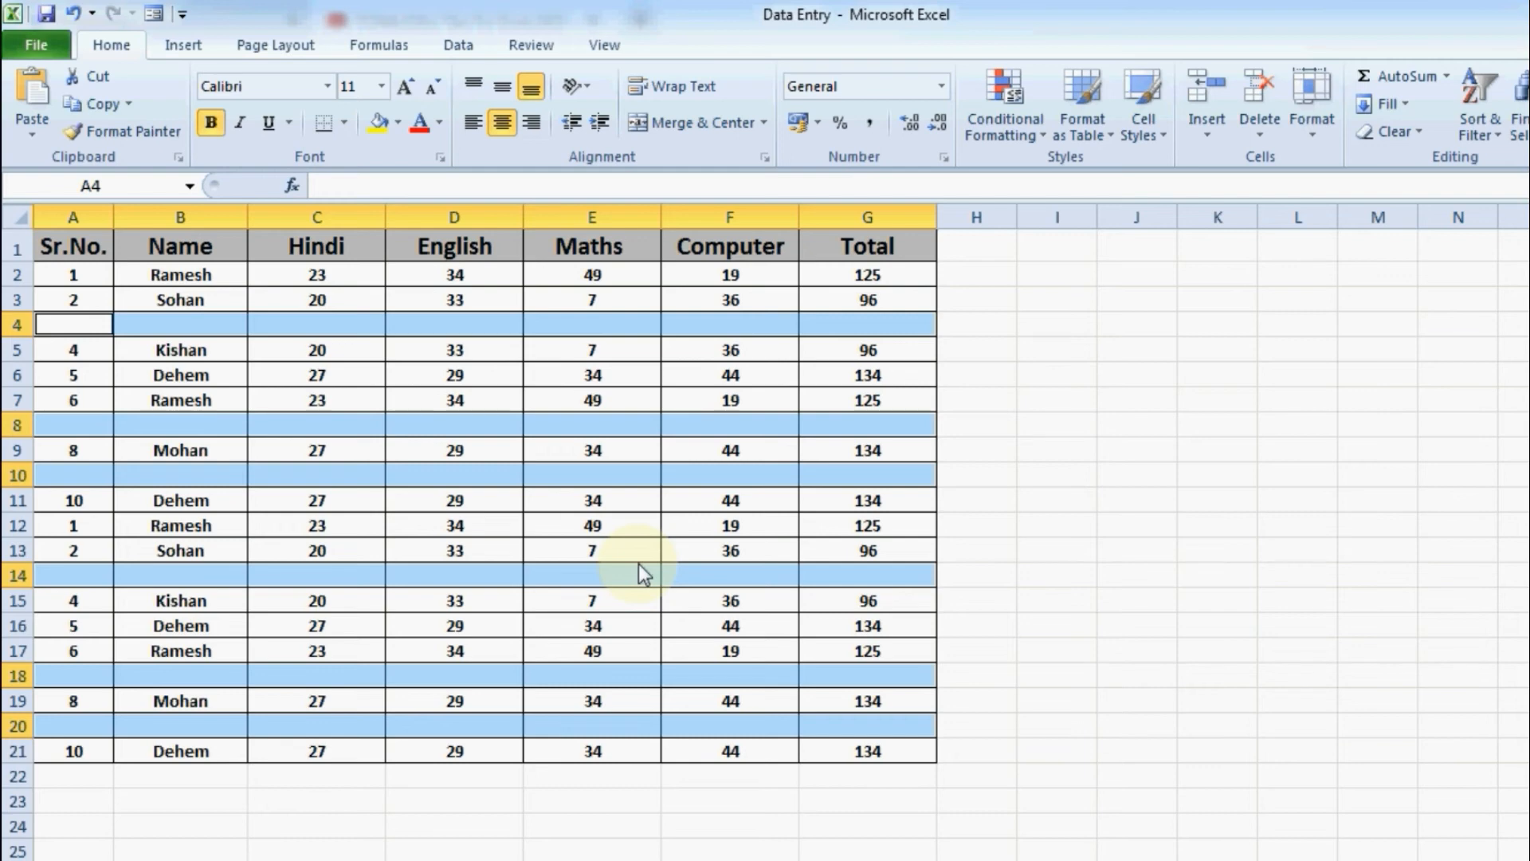
key(ctrl+minus)
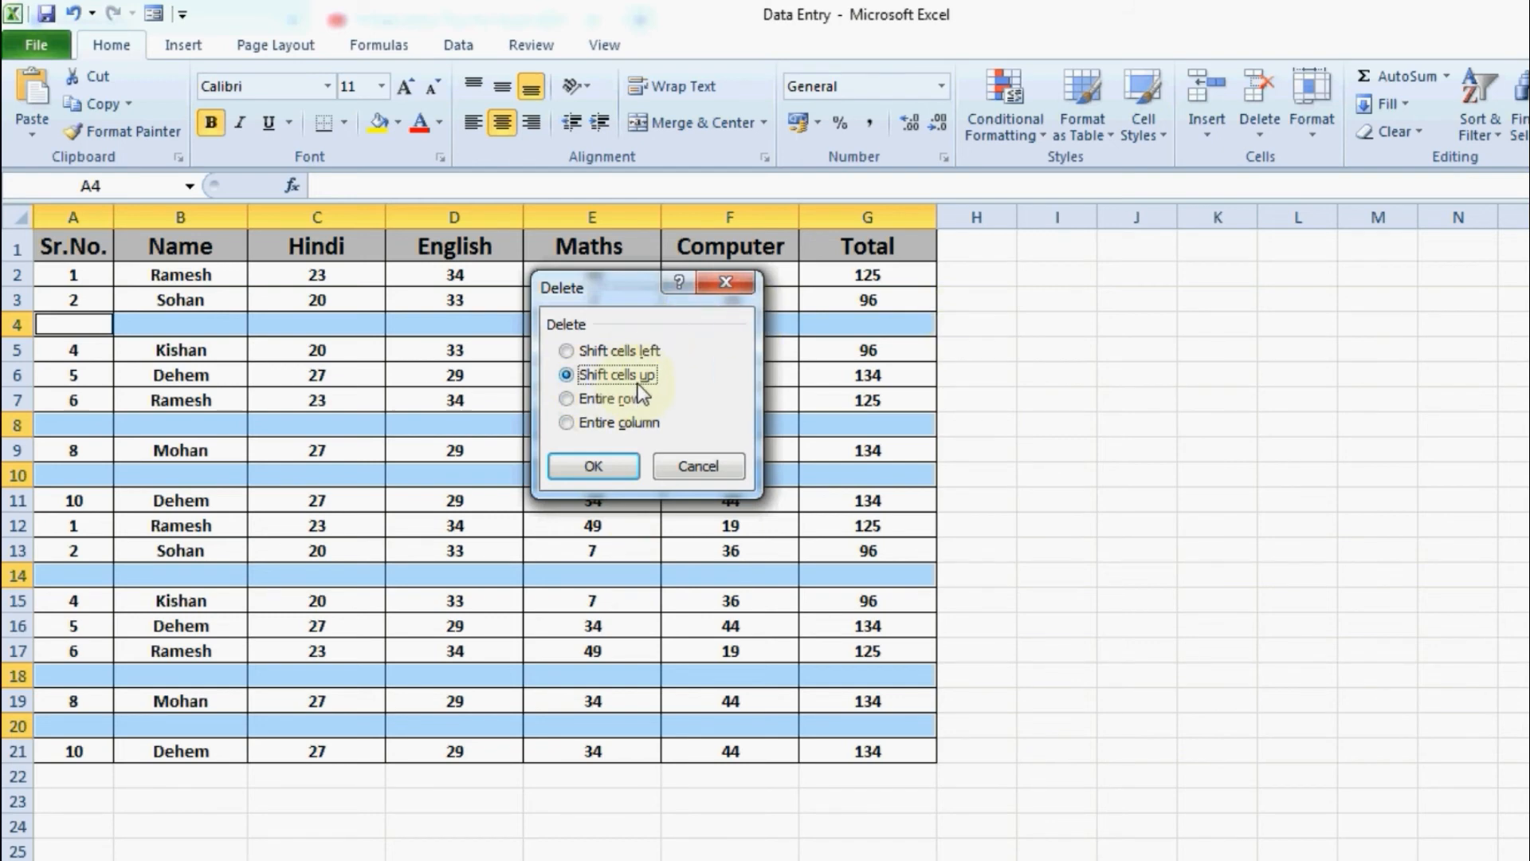
click(572, 467)
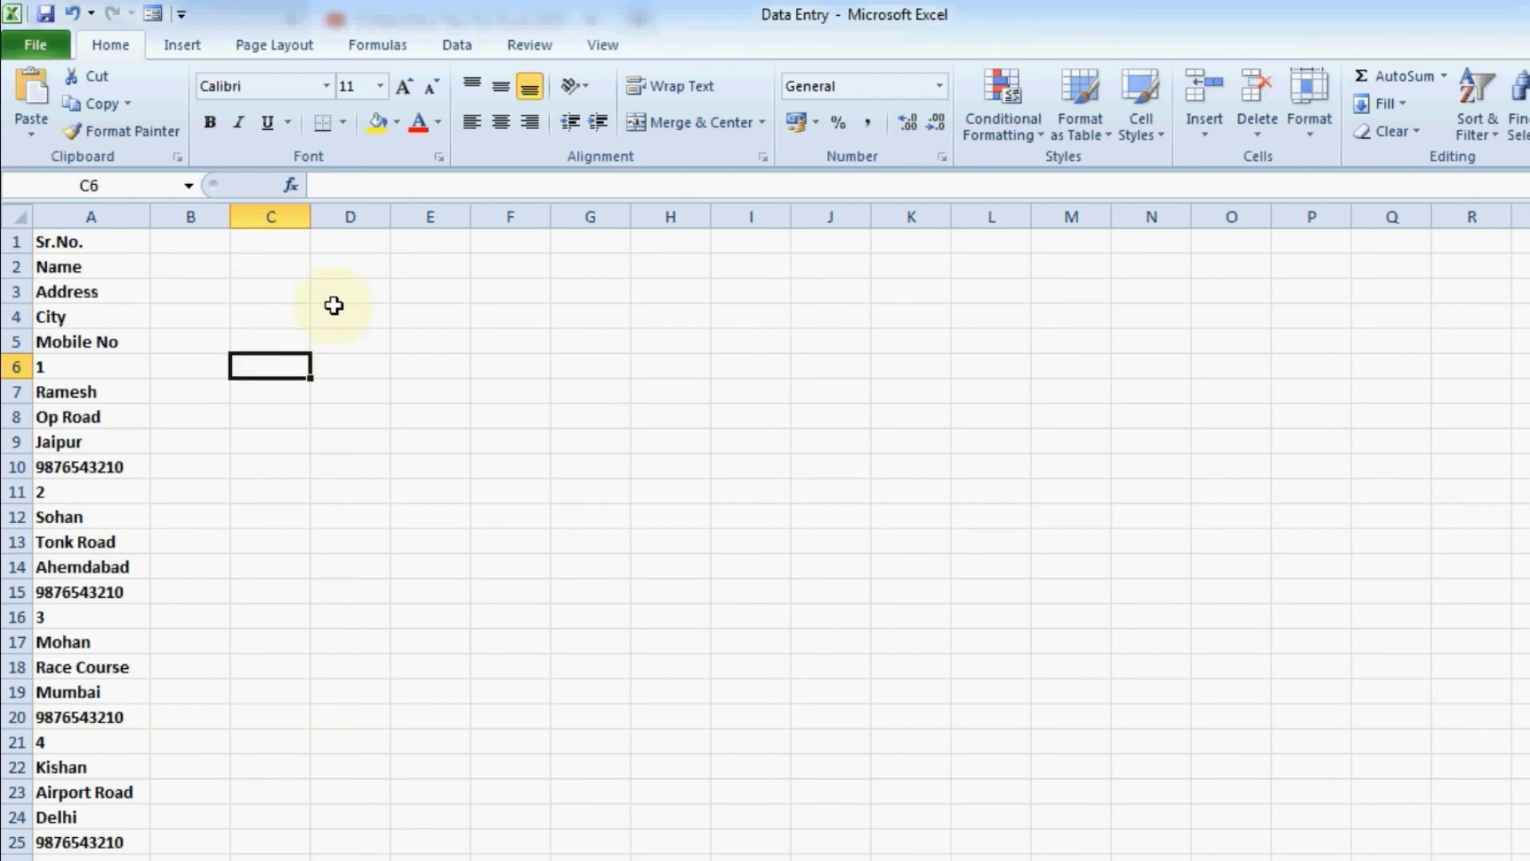
Examine the single-column list in column A, covering the field labels in A1:A5 and the first record in A6:A10
click(287, 345)
click(293, 421)
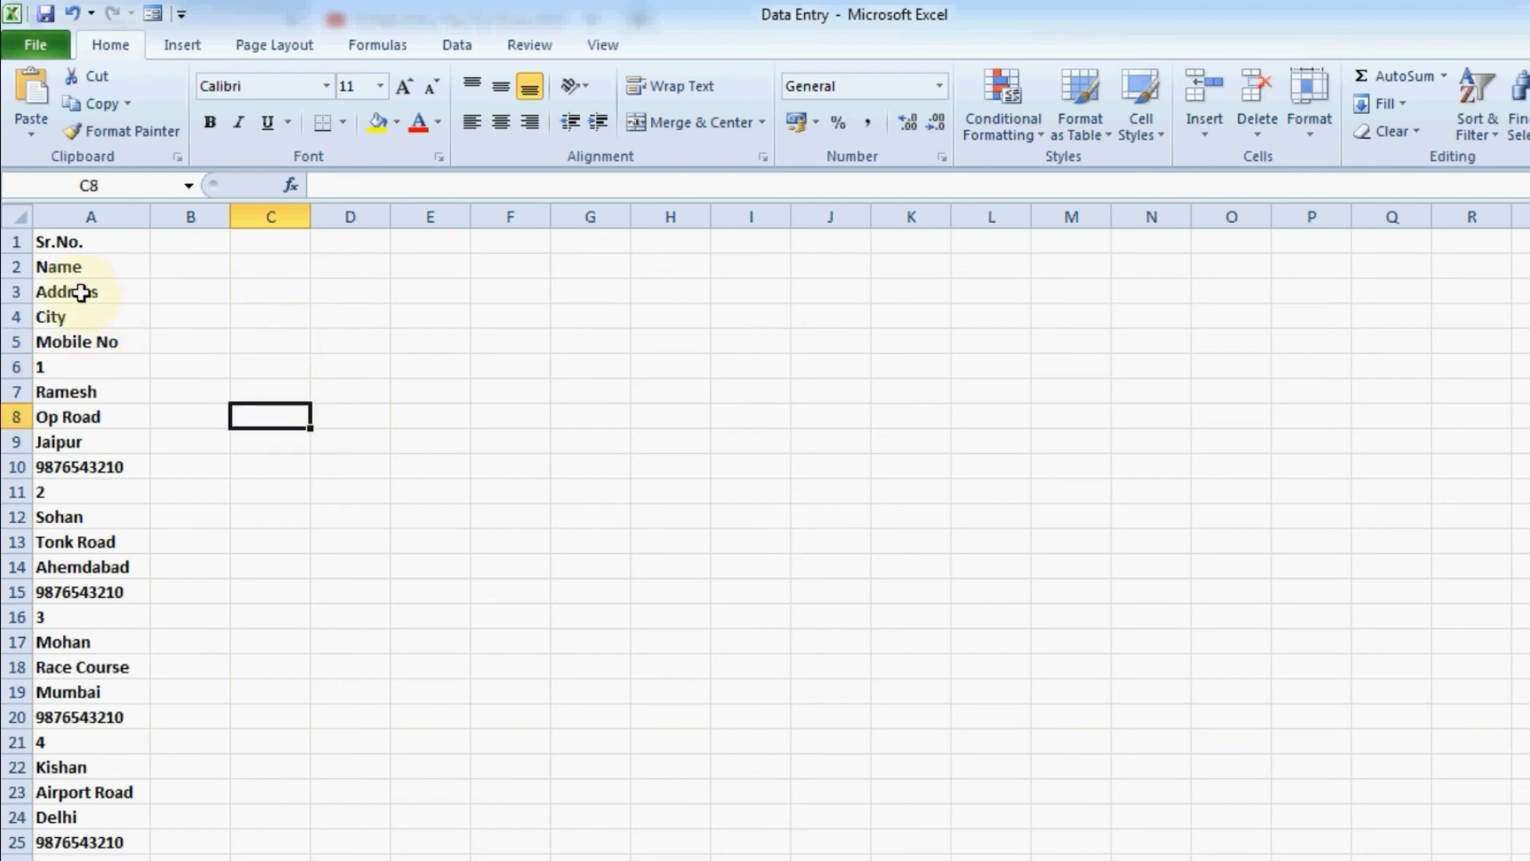
click(143, 288)
scroll(269, 380, down, 2)
scroll(268, 379, down, 1)
scroll(266, 379, up, 3)
click(149, 320)
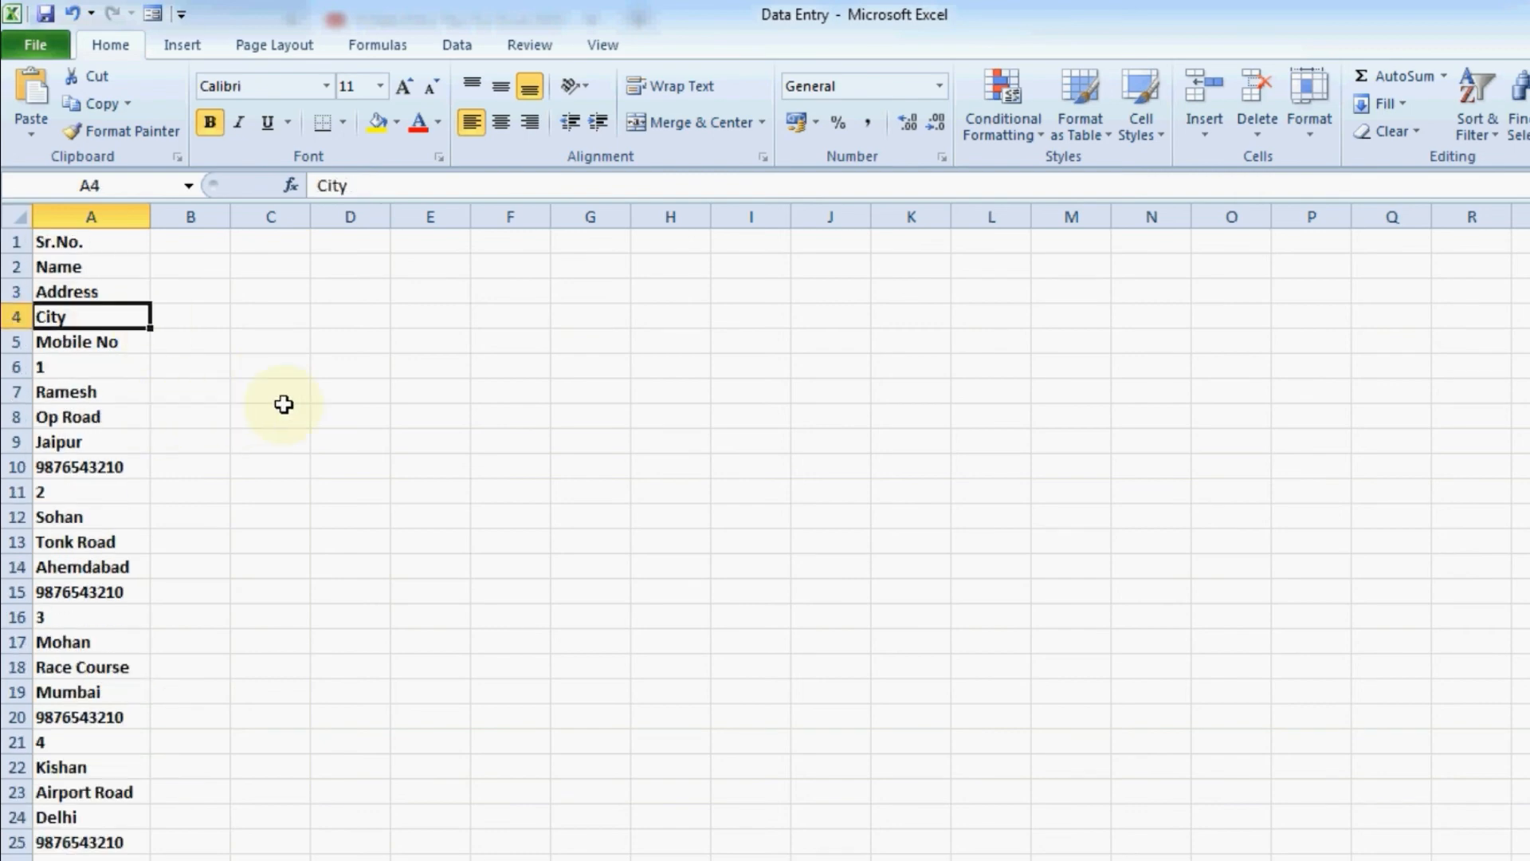
click(93, 238)
click(99, 264)
click(101, 291)
click(103, 316)
click(105, 341)
click(181, 384)
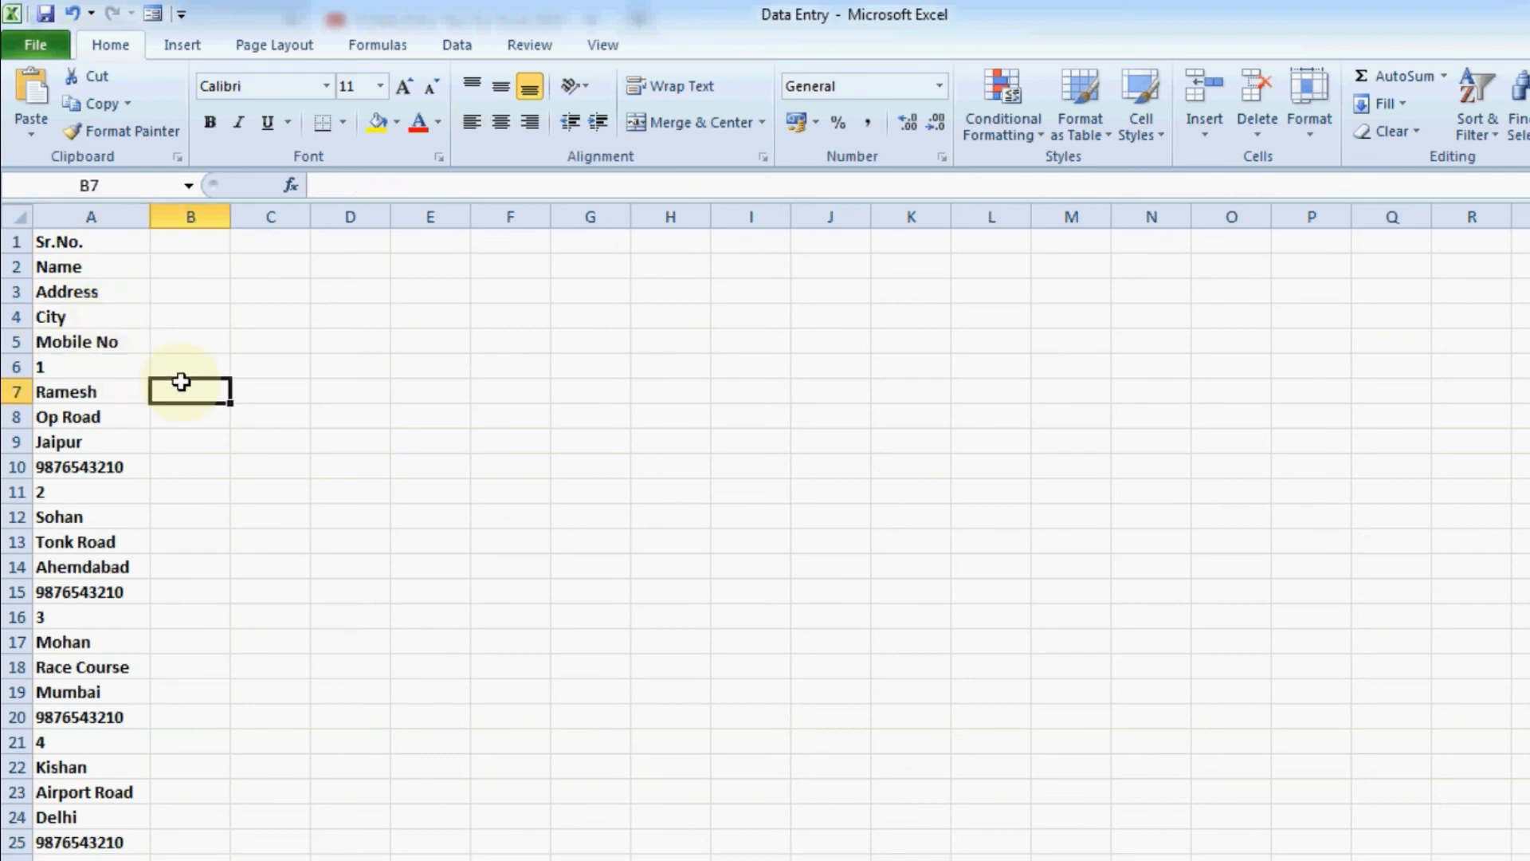
click(119, 362)
click(112, 394)
click(106, 445)
click(107, 470)
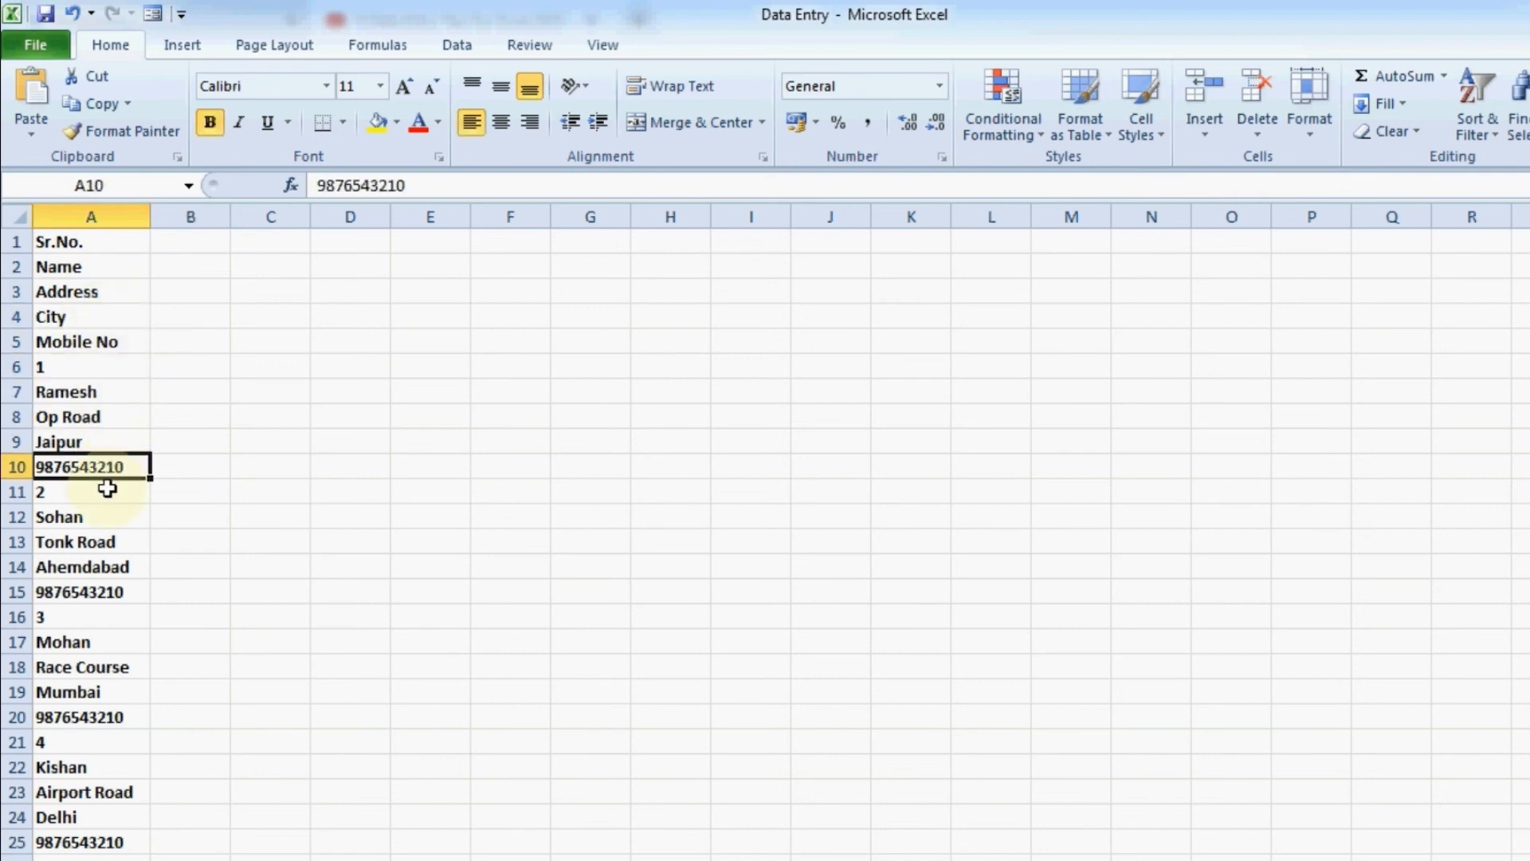
Copy the first record in A6:A10, paste it at B1 beside the field labels, and widen column B
drag(125, 376, 122, 458)
key(ctrl+c)
click(205, 239)
key(ctrl+v)
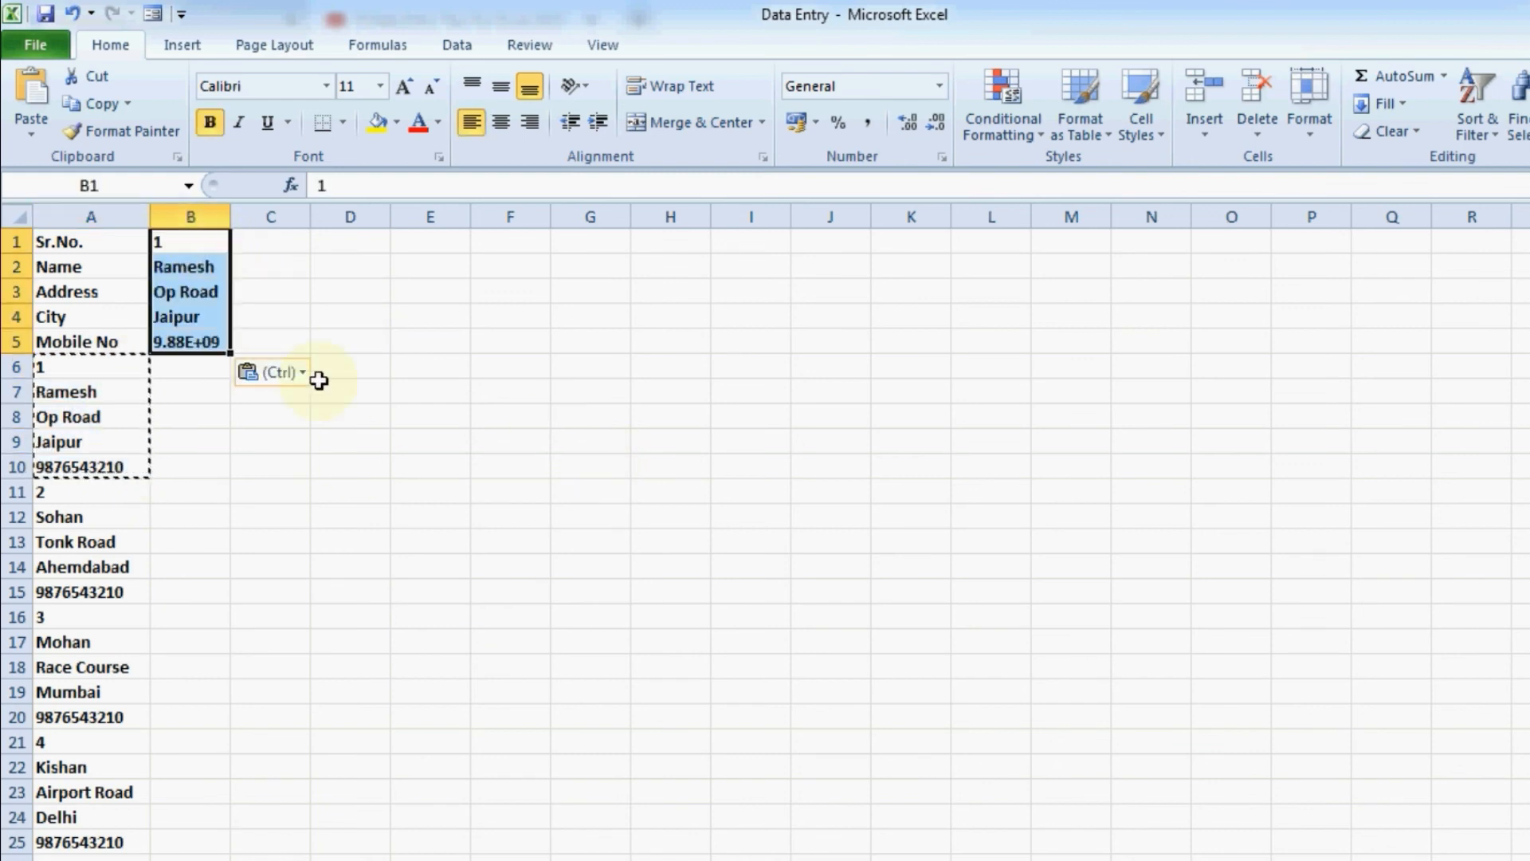
click(343, 340)
drag(230, 221, 274, 235)
Undo the widening of column B and clear the pasted record from B1:B5
key(ctrl+z)
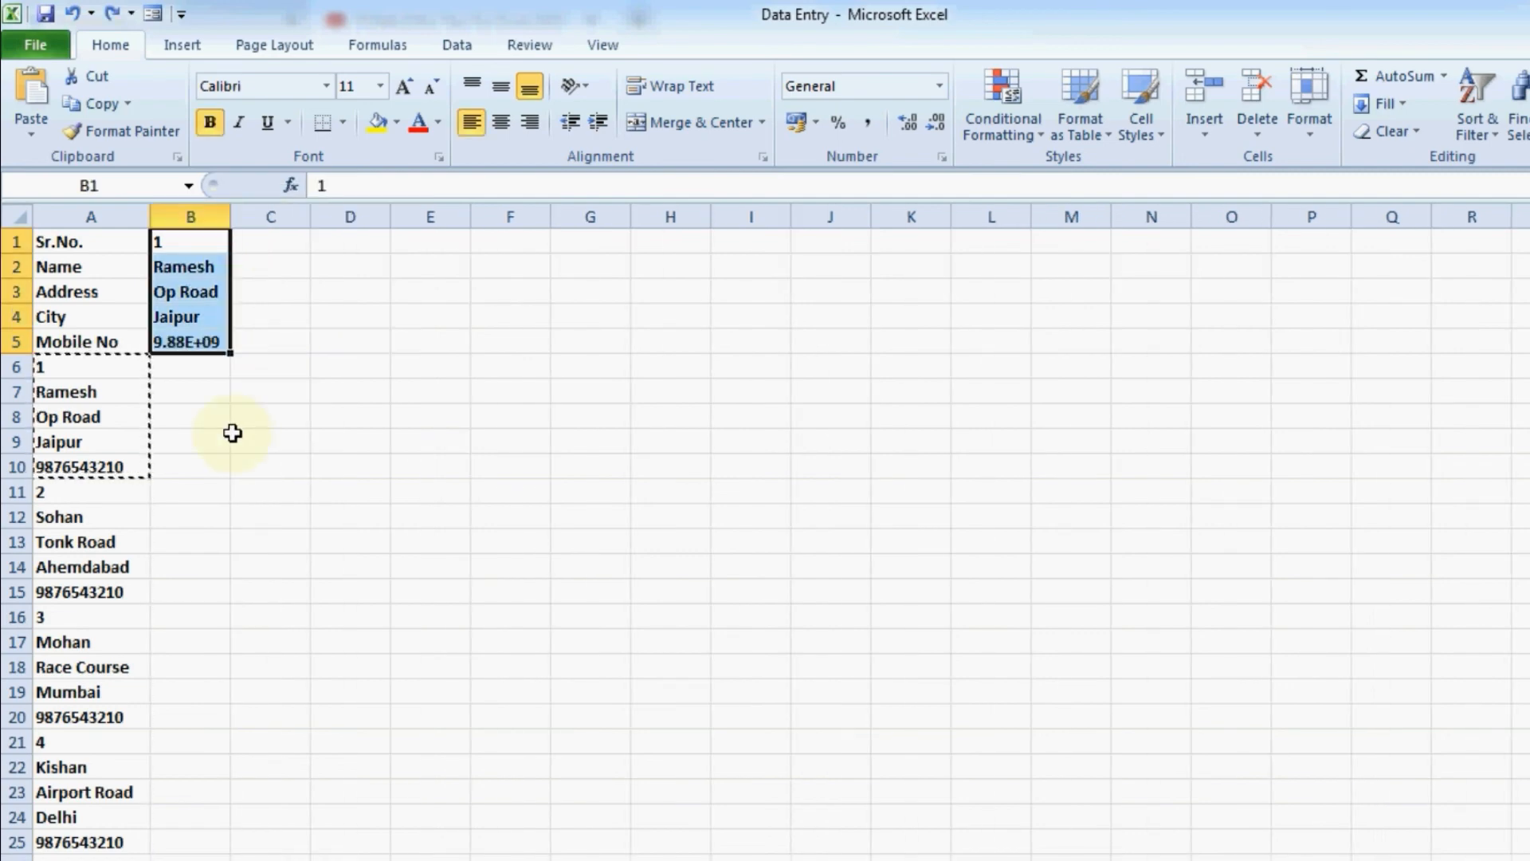
key(Delete)
click(263, 432)
Copy the whole column A list and paste it at C1 with the Transpose option
drag(119, 247, 114, 664)
scroll(212, 539, up, 4)
key(ctrl+c)
click(267, 247)
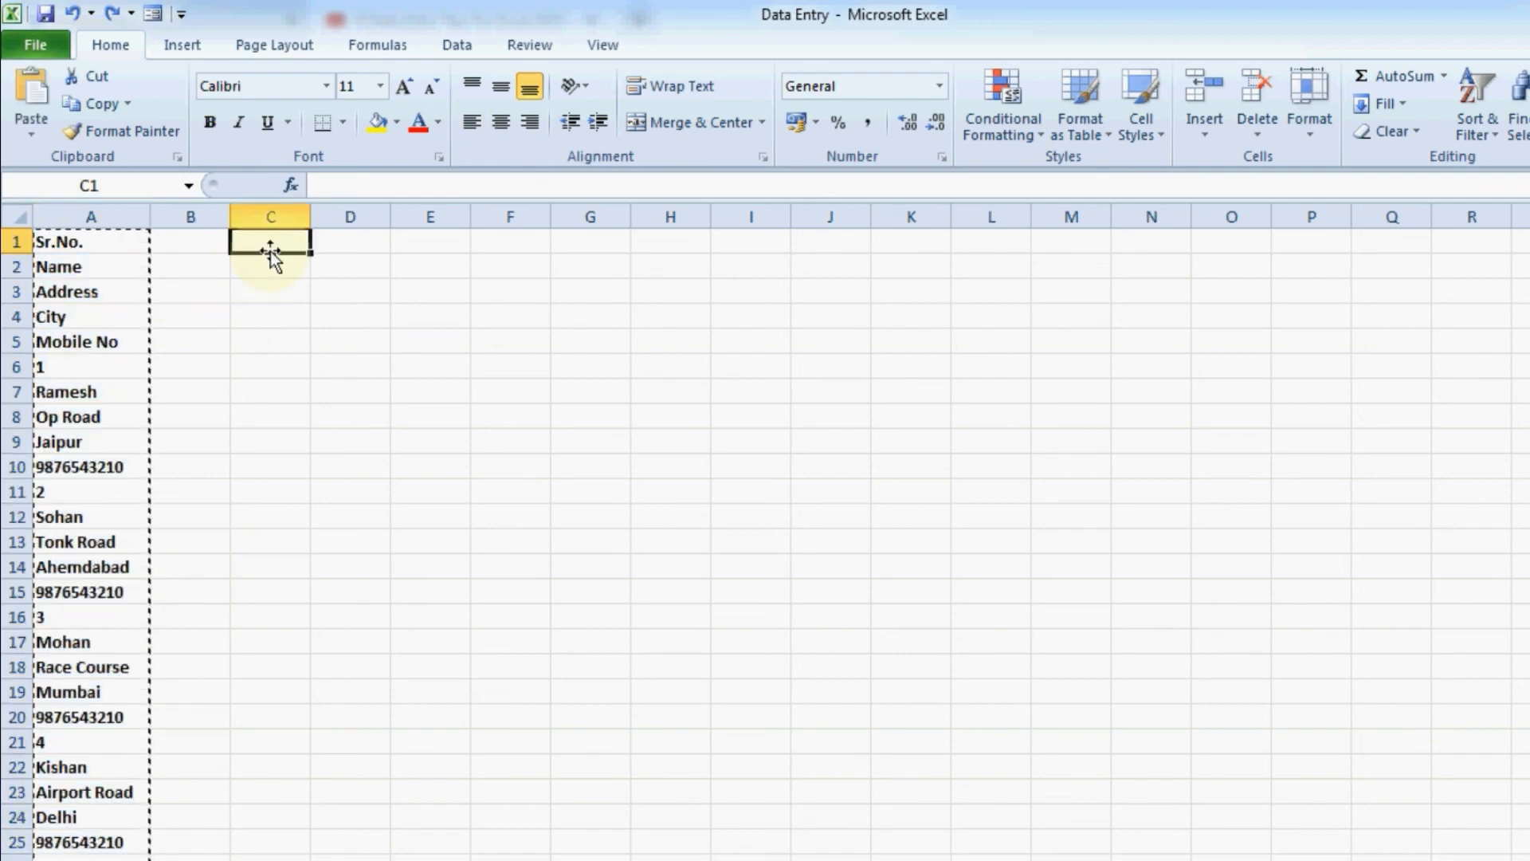
right_click(287, 245)
click(383, 374)
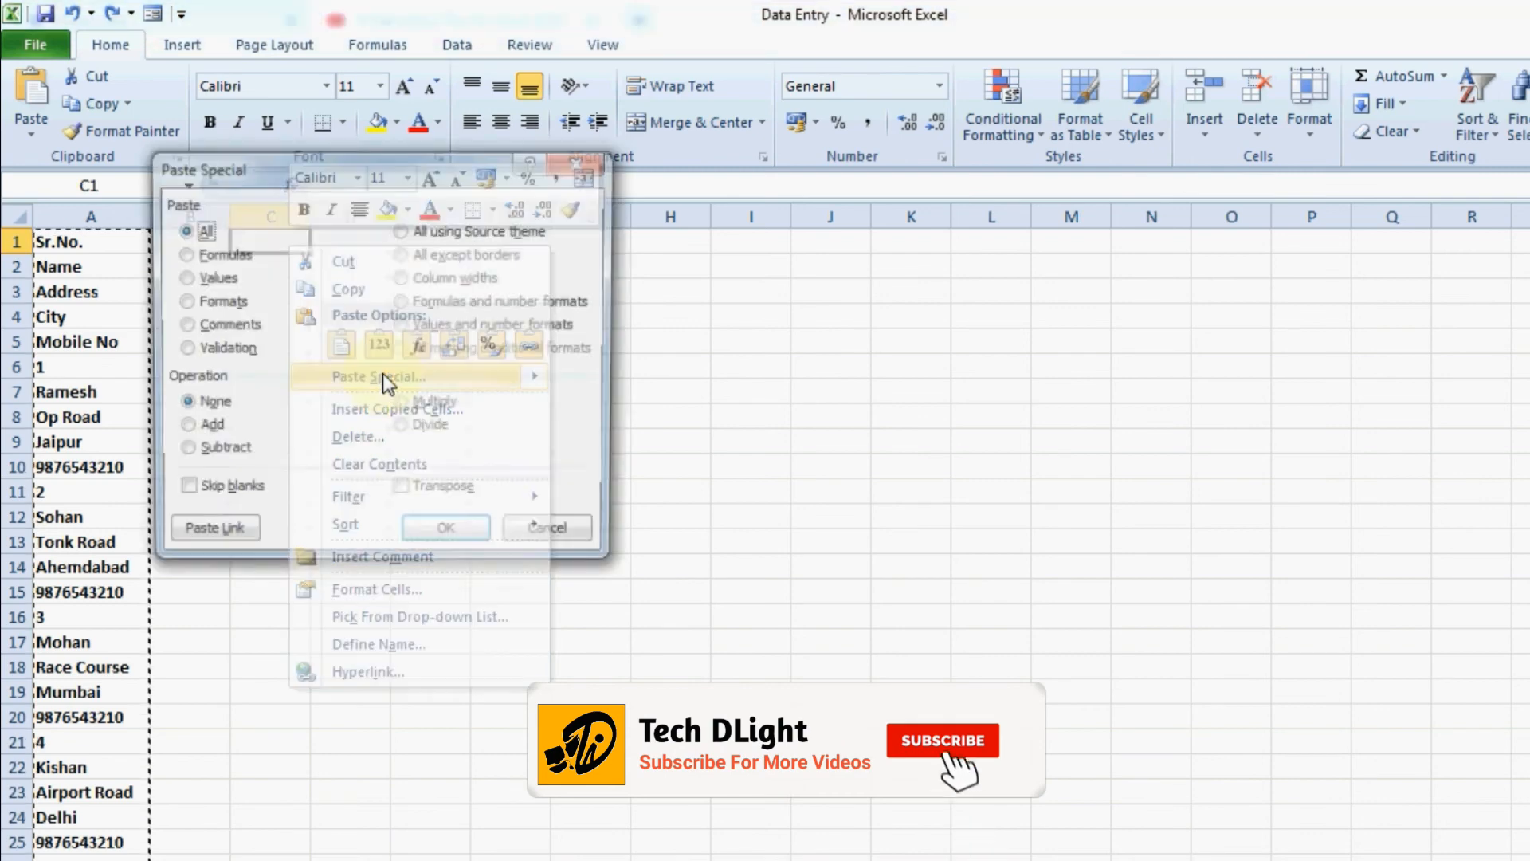
click(401, 491)
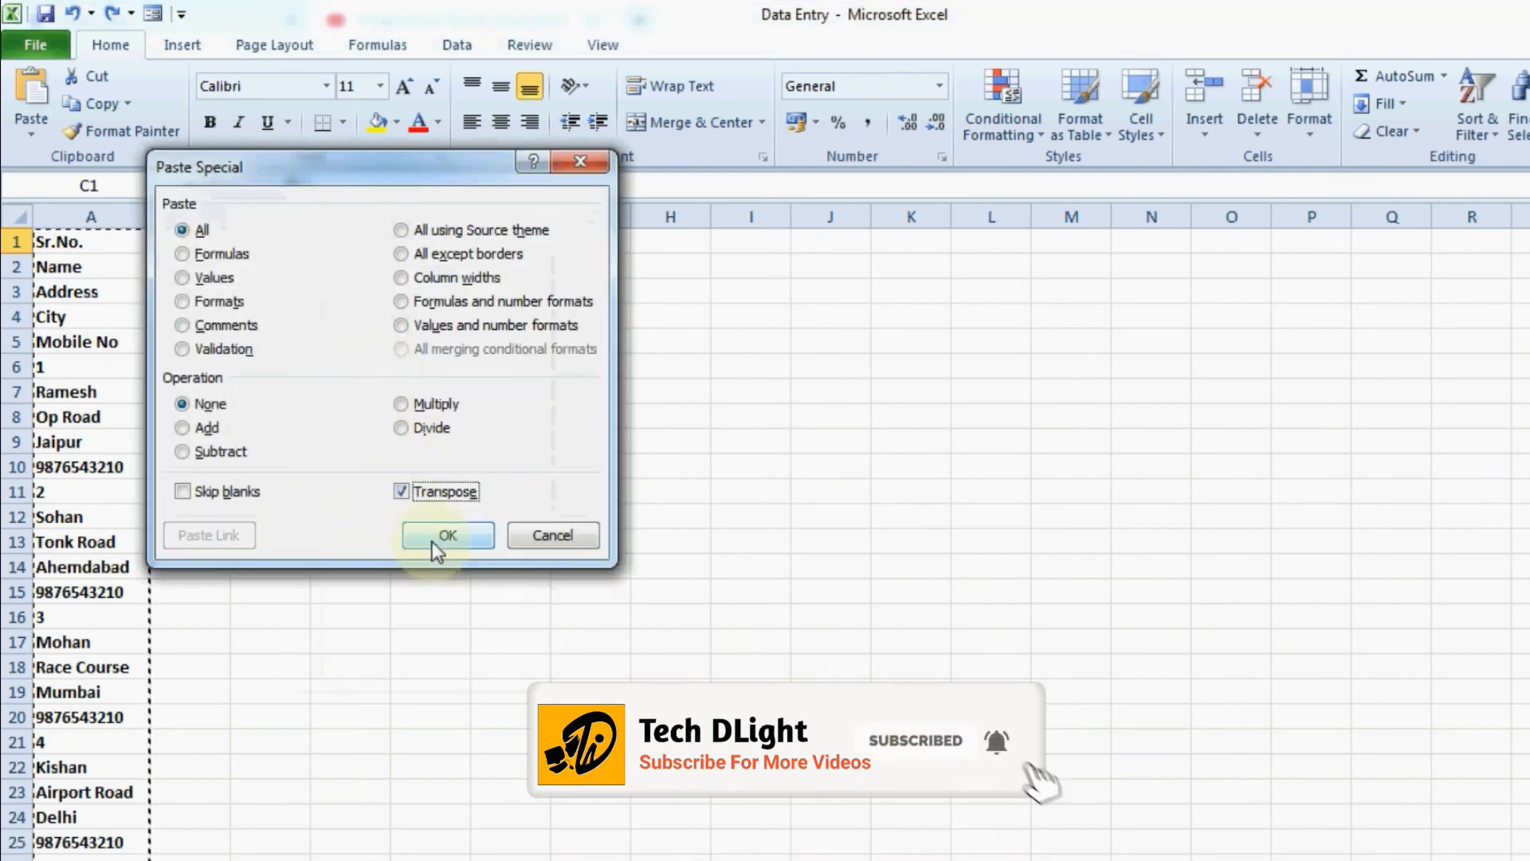
click(432, 540)
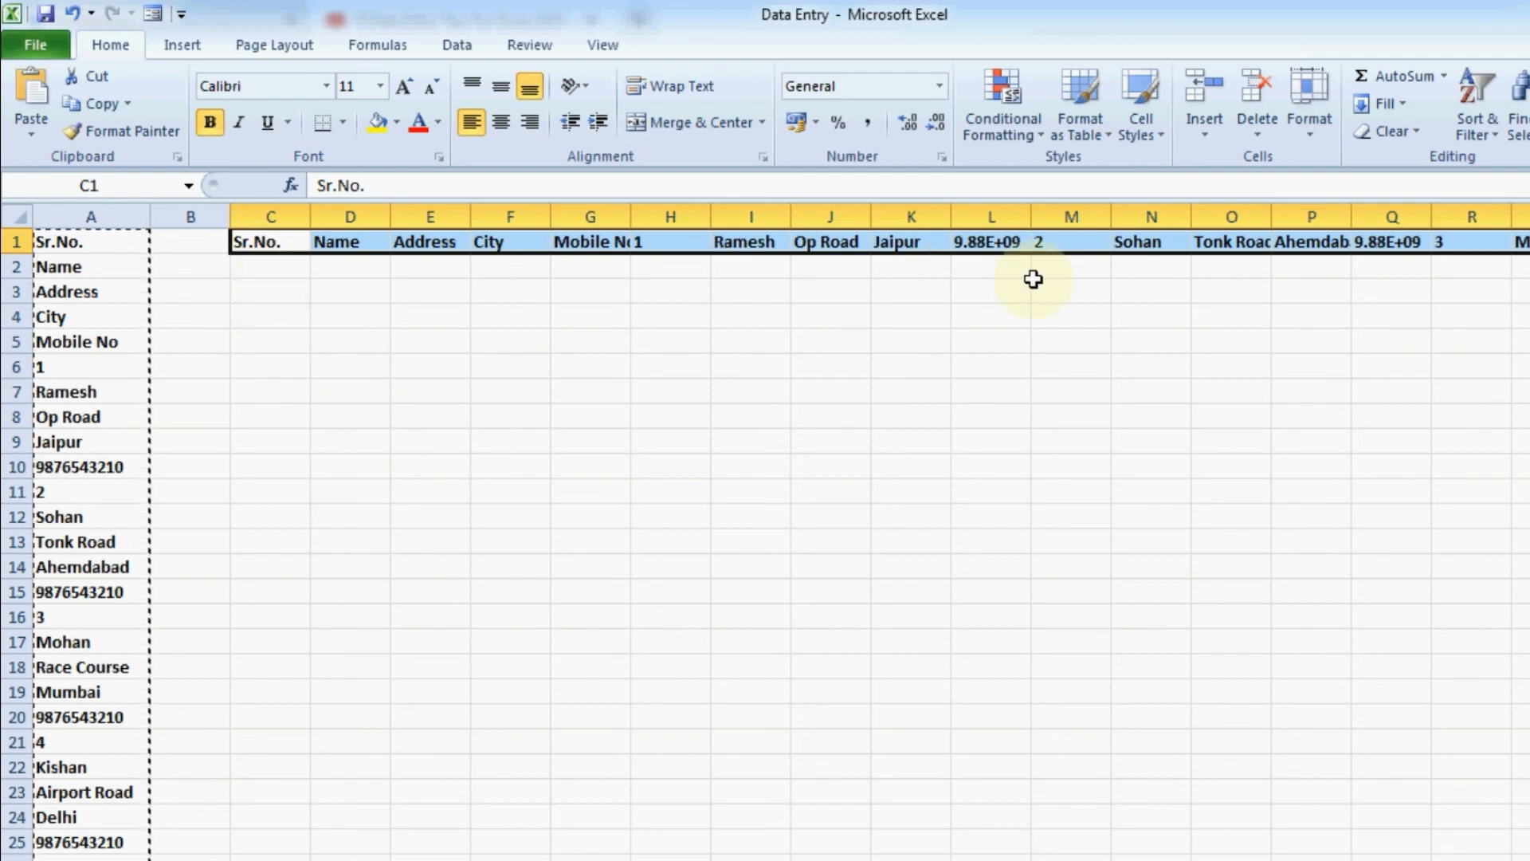
Undo the transposed paste in row 1
click(274, 290)
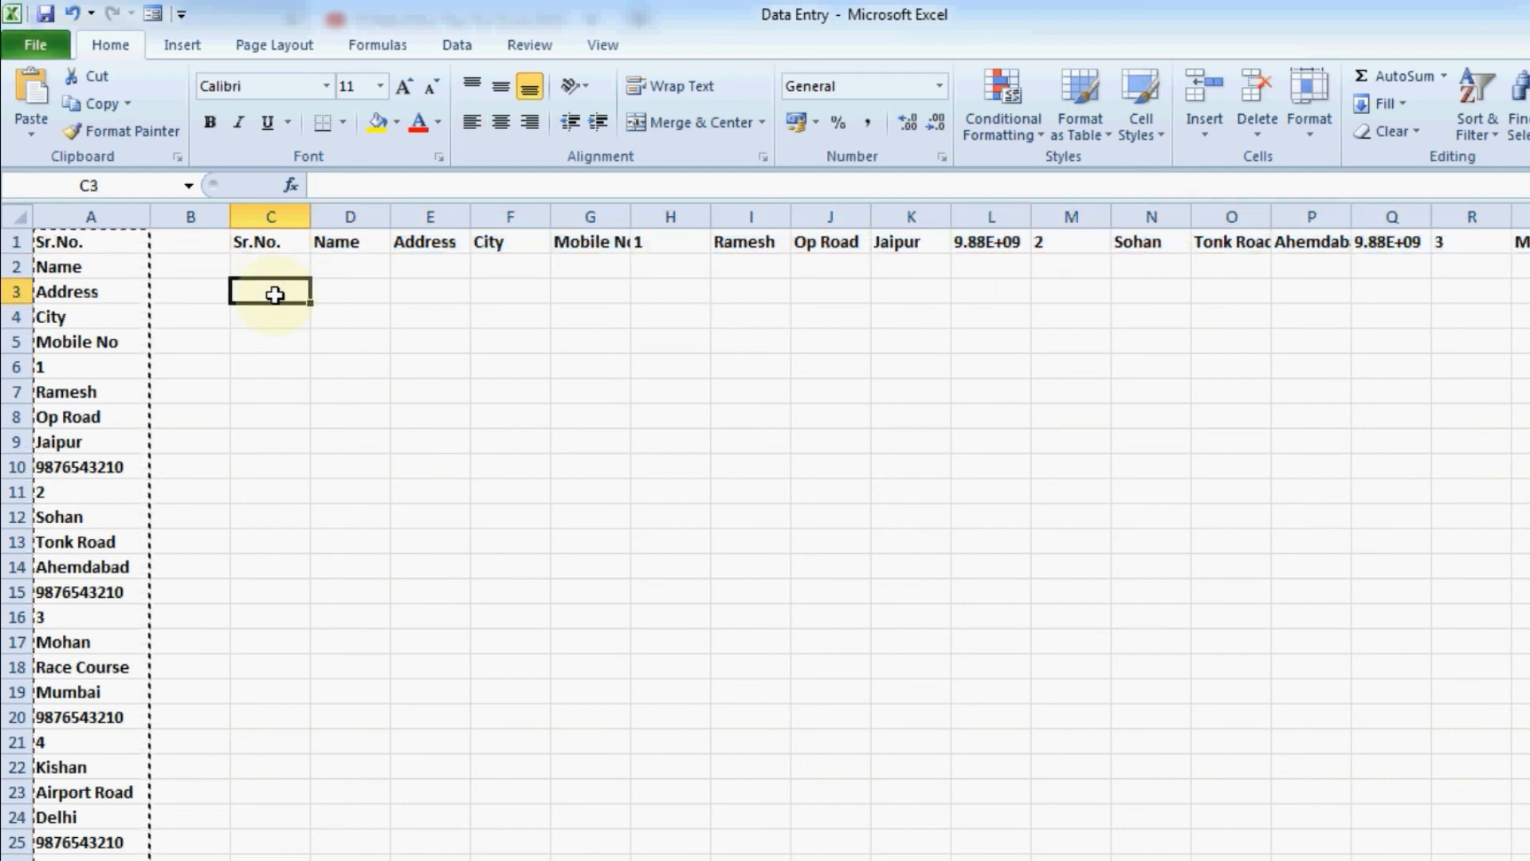
key(ctrl+z)
click(205, 291)
click(247, 341)
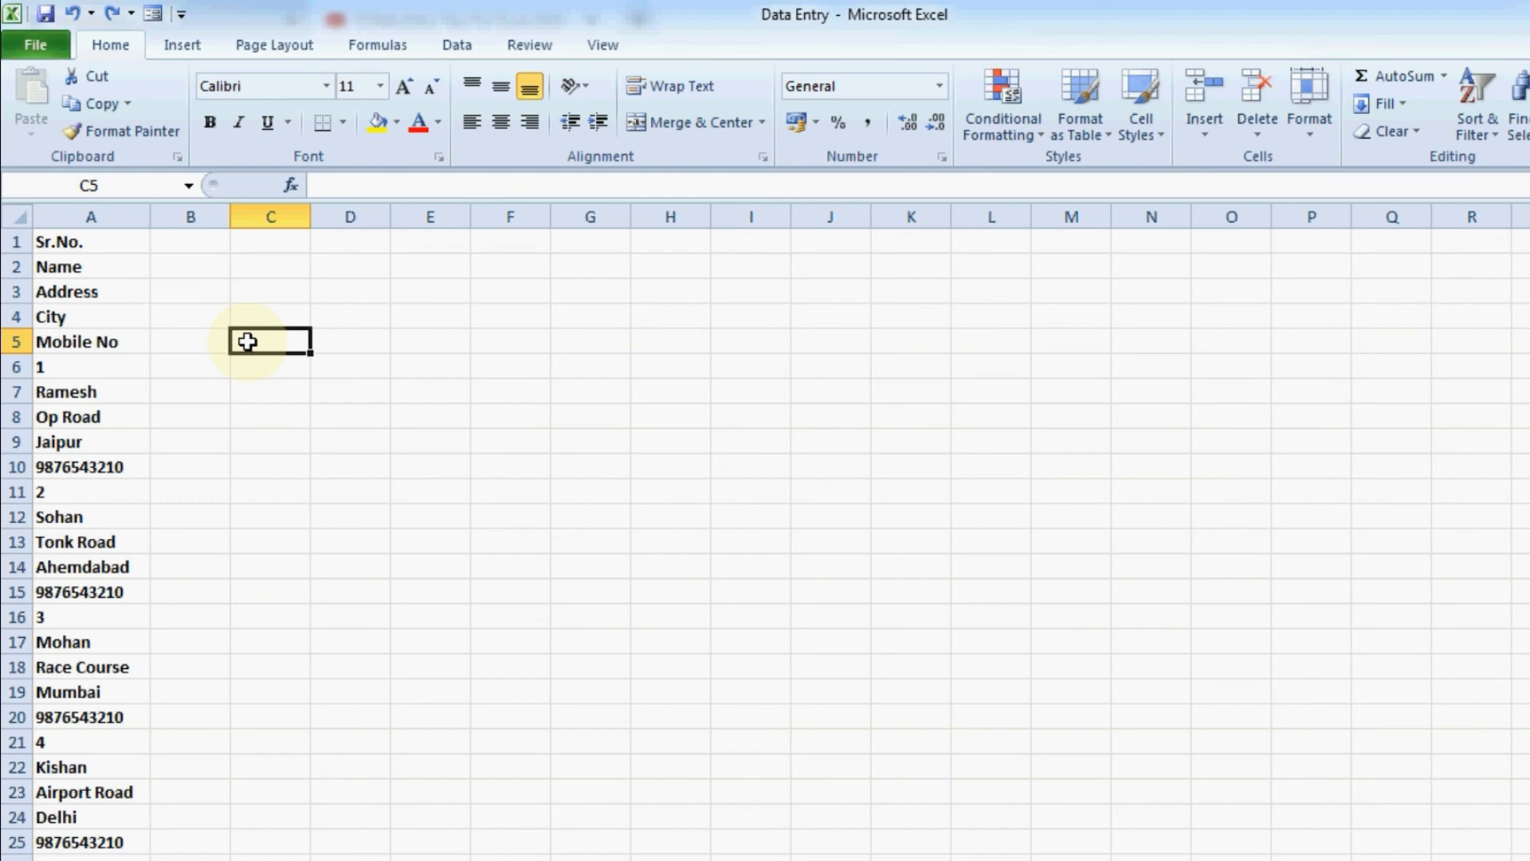
Enter the prefix ab in cell C1
click(274, 239)
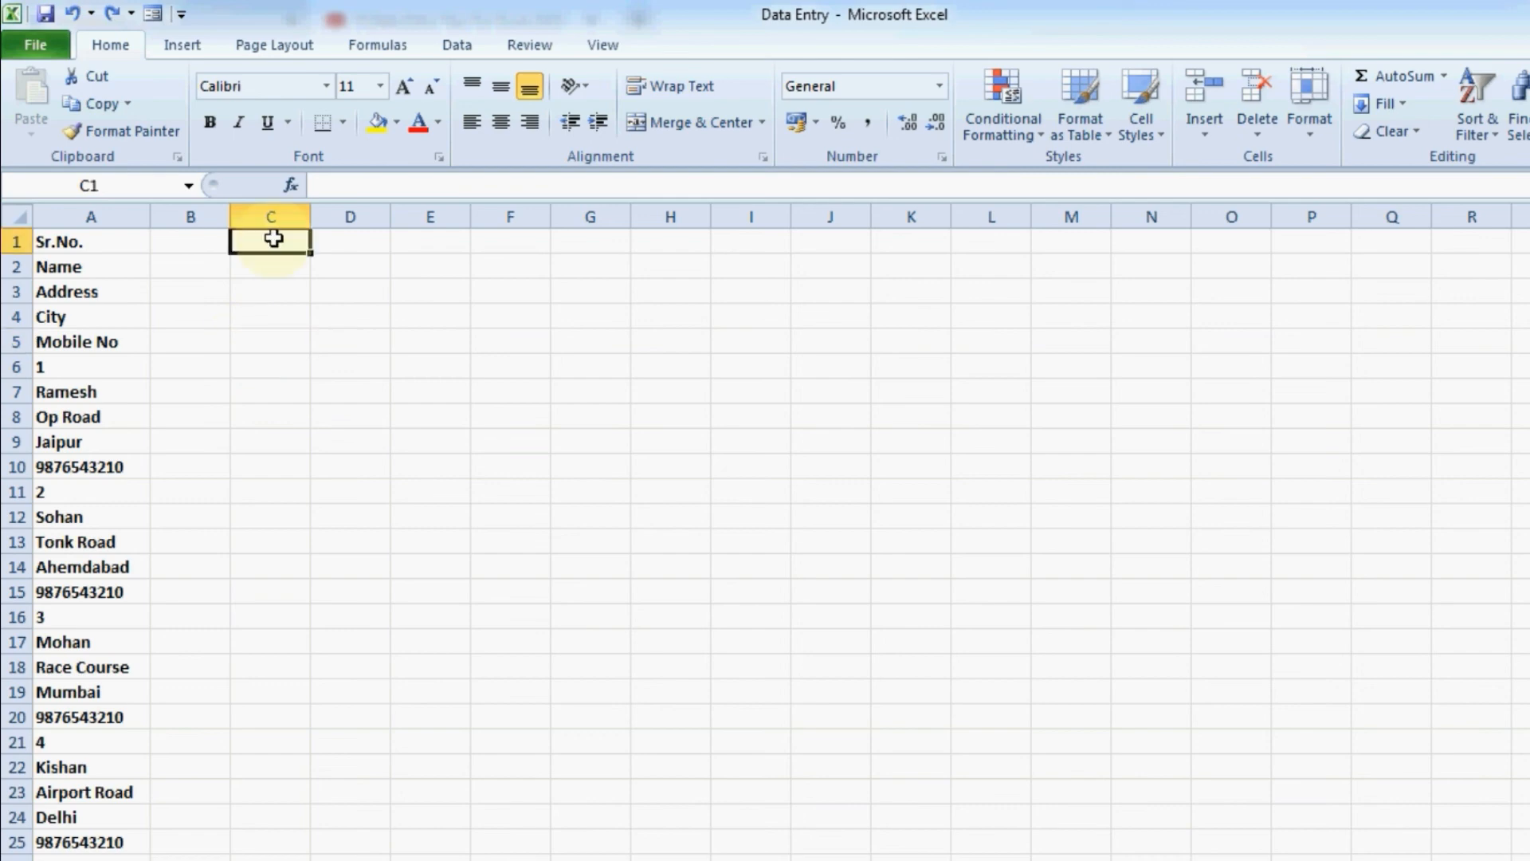
text(ab)
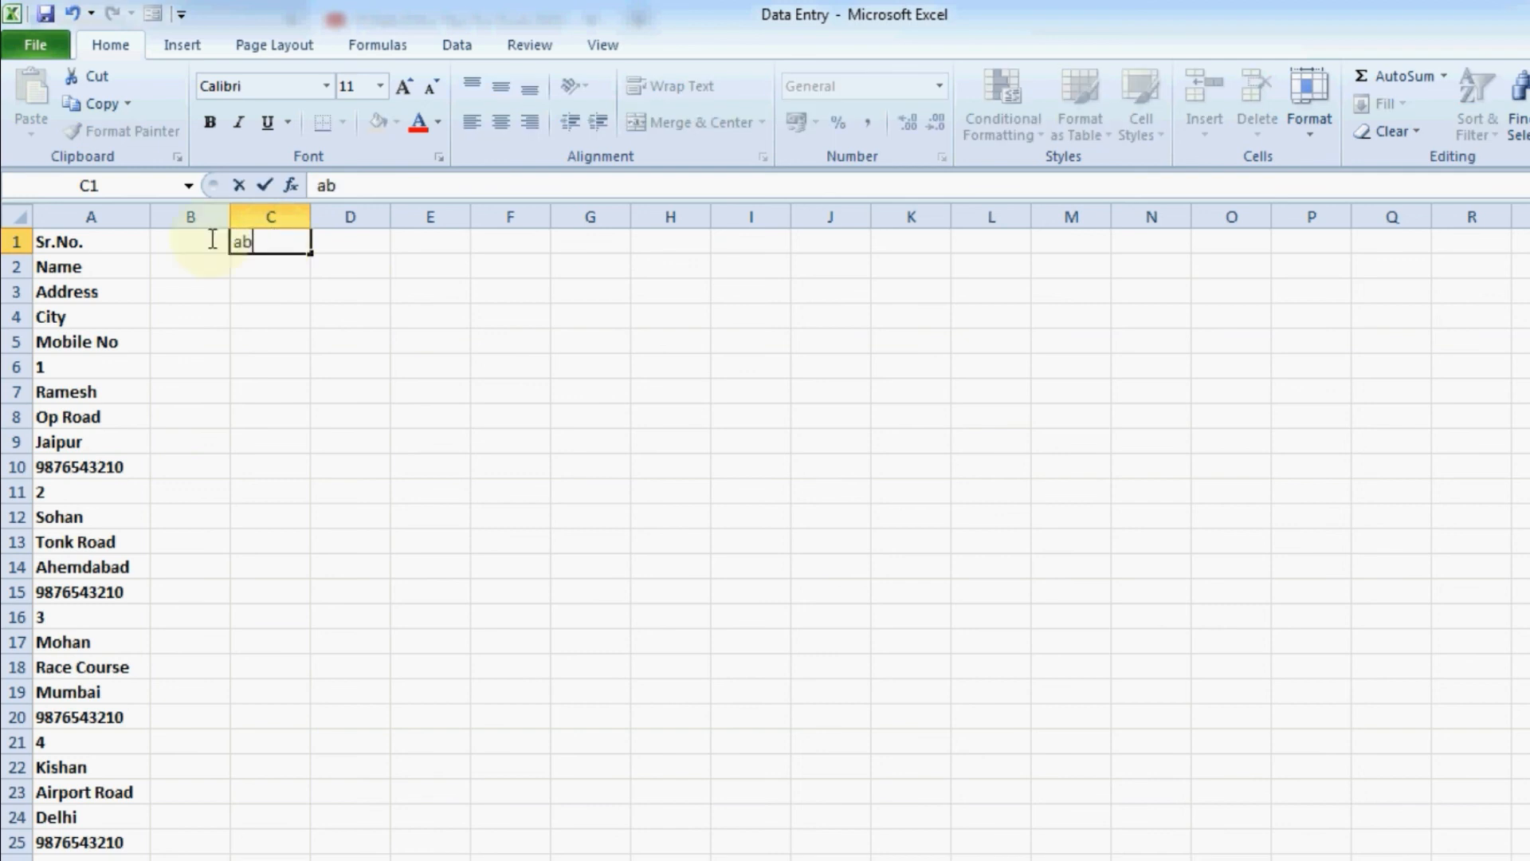
click(96, 242)
Examine the five field labels in A1:A5 that make up one record's structure
click(99, 268)
click(104, 292)
click(107, 317)
click(108, 362)
click(110, 341)
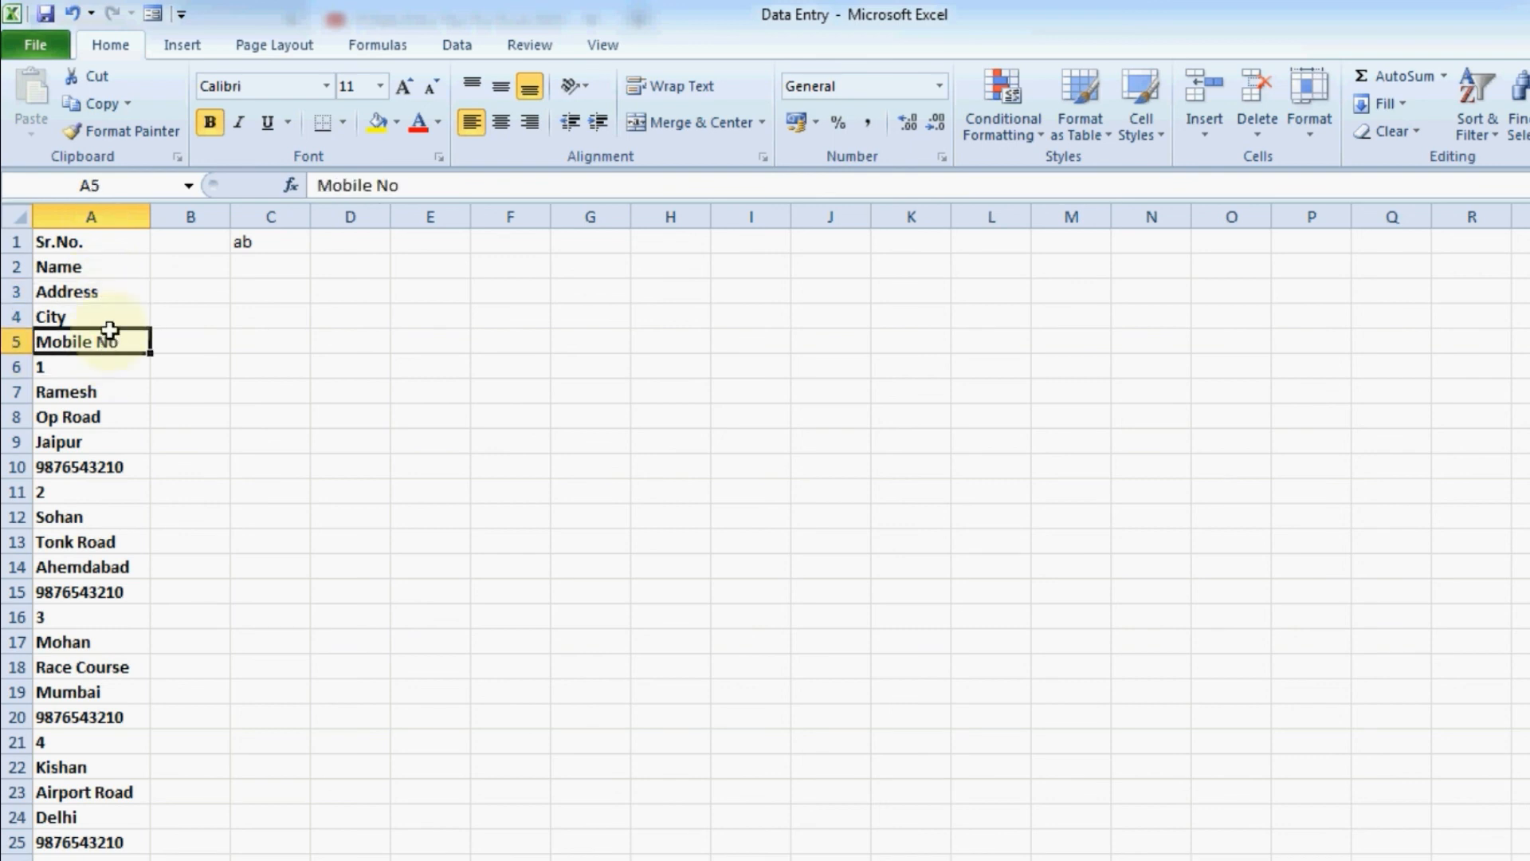
click(64, 242)
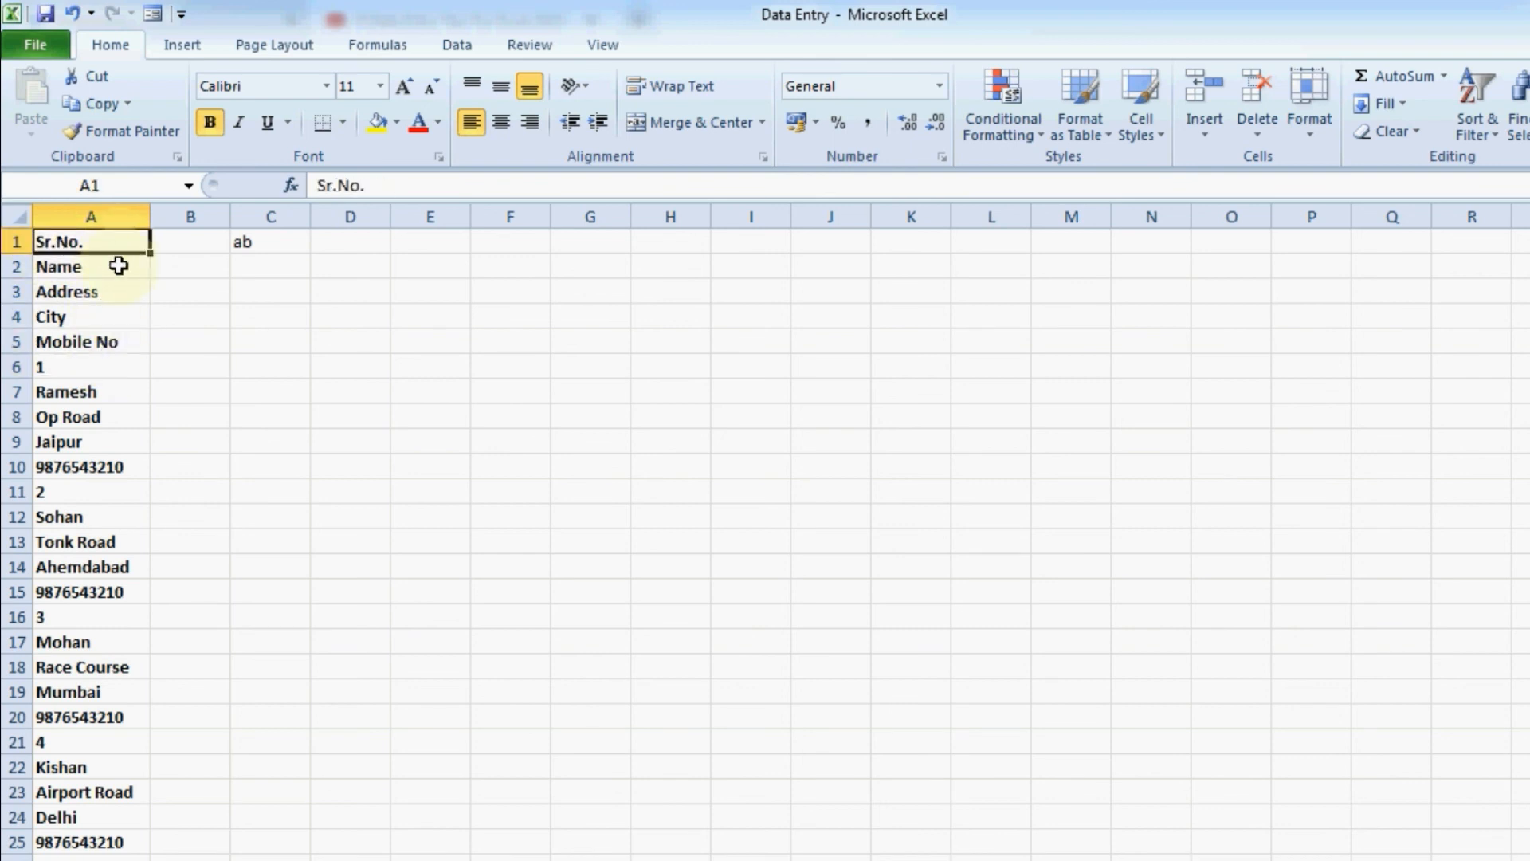
click(118, 267)
click(119, 289)
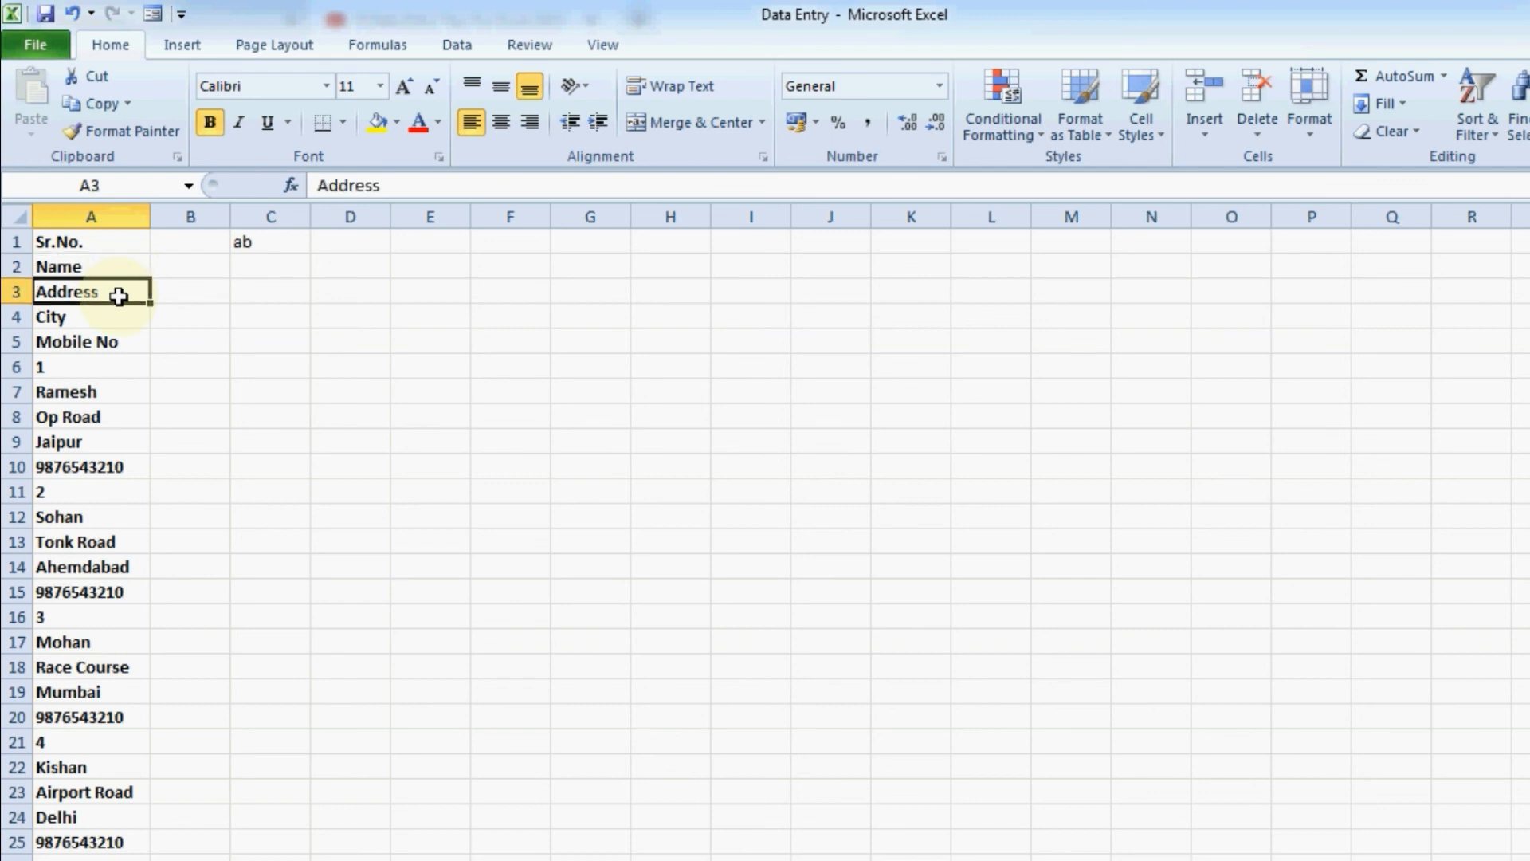
Change the text in C1 to aba1 and fill the series across to G1, ending at aba5
double_click(282, 243)
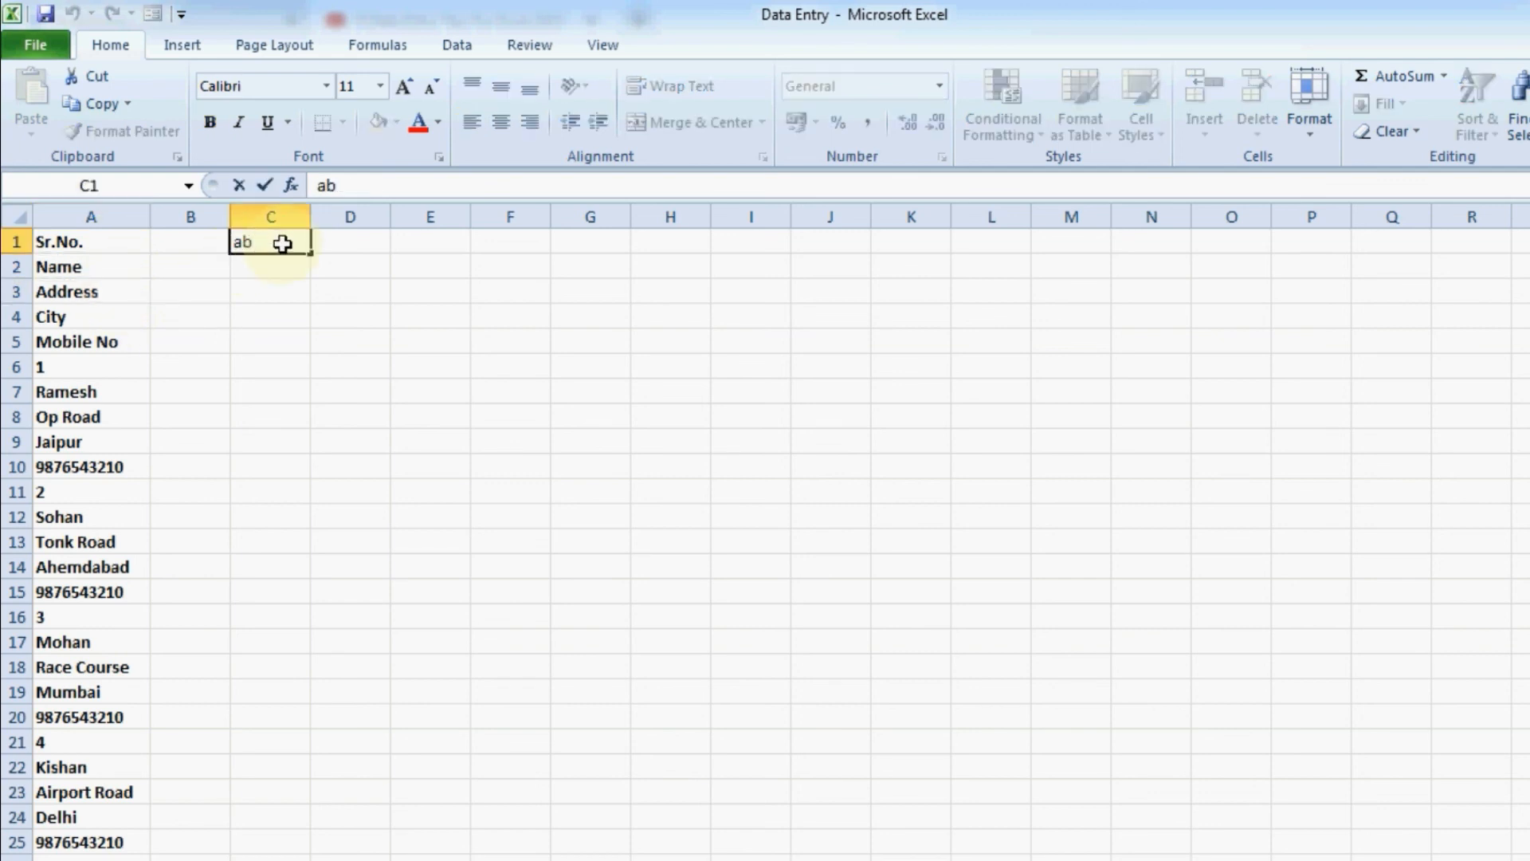
text(a1)
key(Return)
click(282, 243)
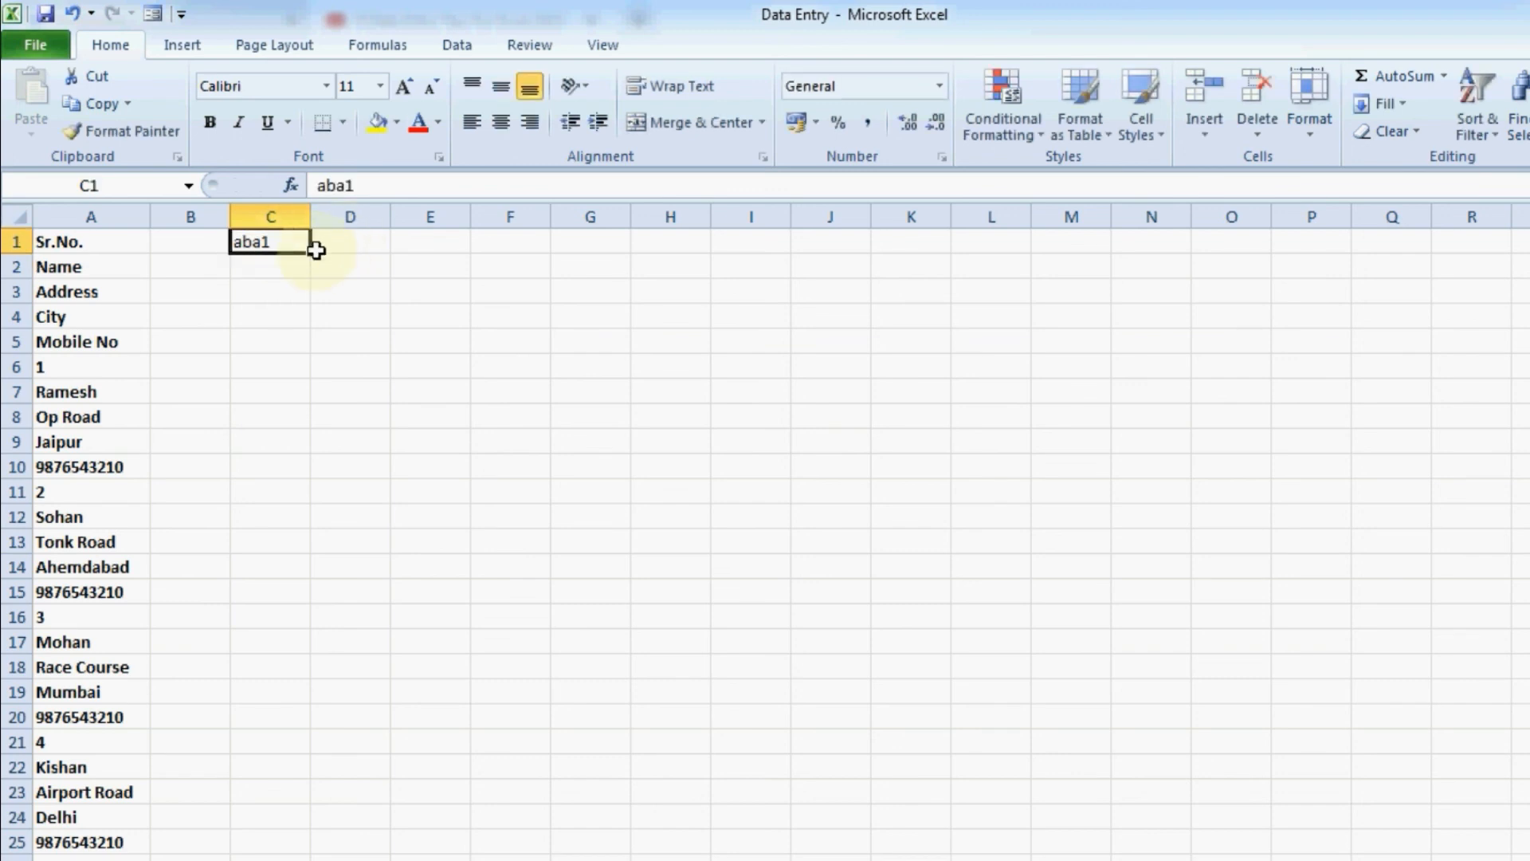
drag(313, 259, 632, 258)
Examine the field labels in A1:A5 and the records below them down to the end of the list at row 30
click(136, 295)
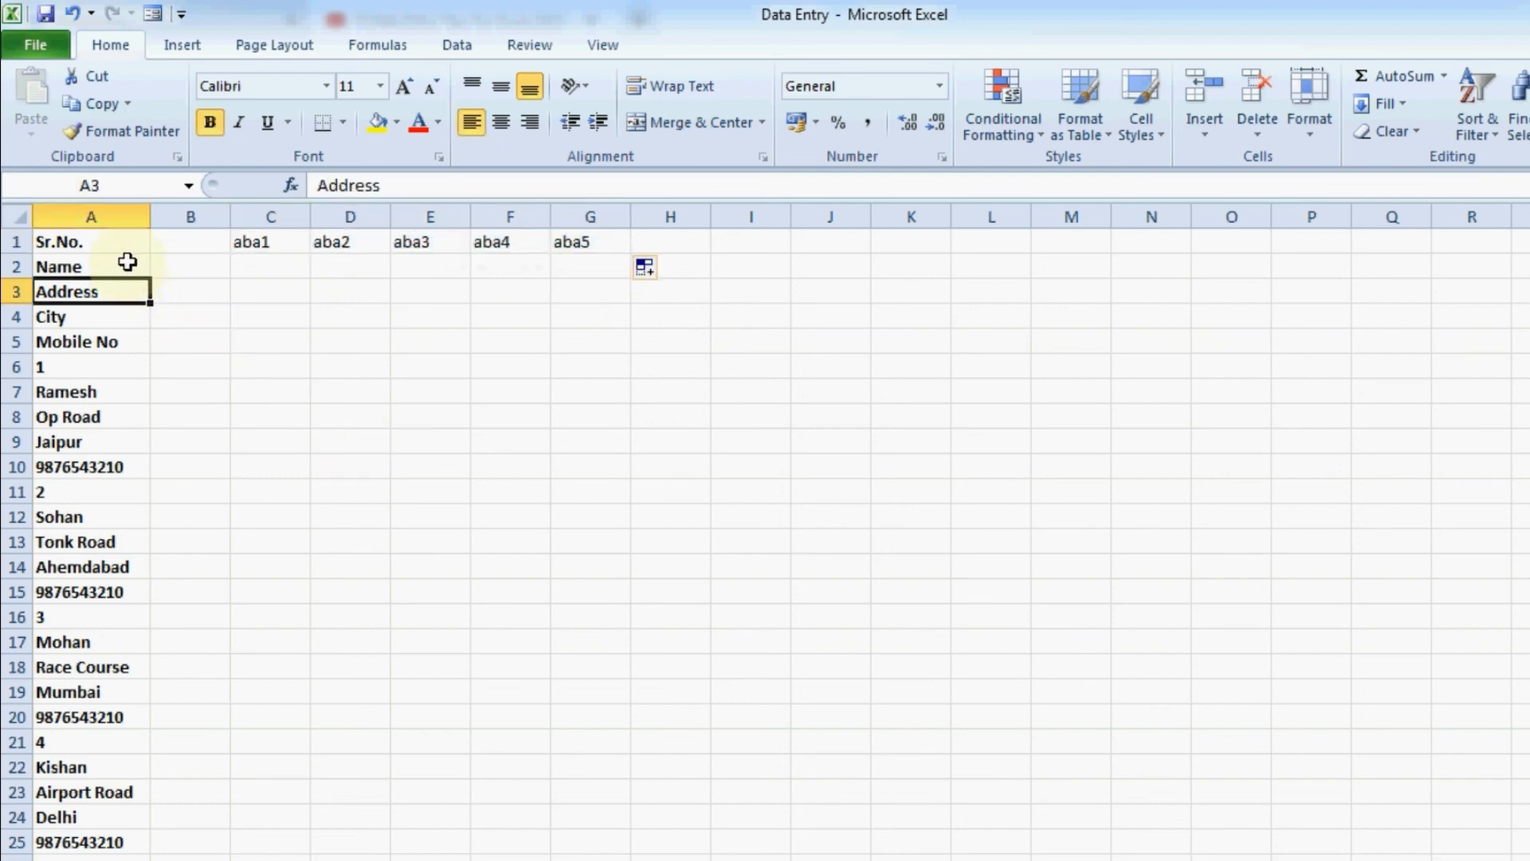
click(127, 247)
click(126, 272)
click(123, 310)
click(119, 295)
click(112, 318)
click(110, 353)
key(Down)
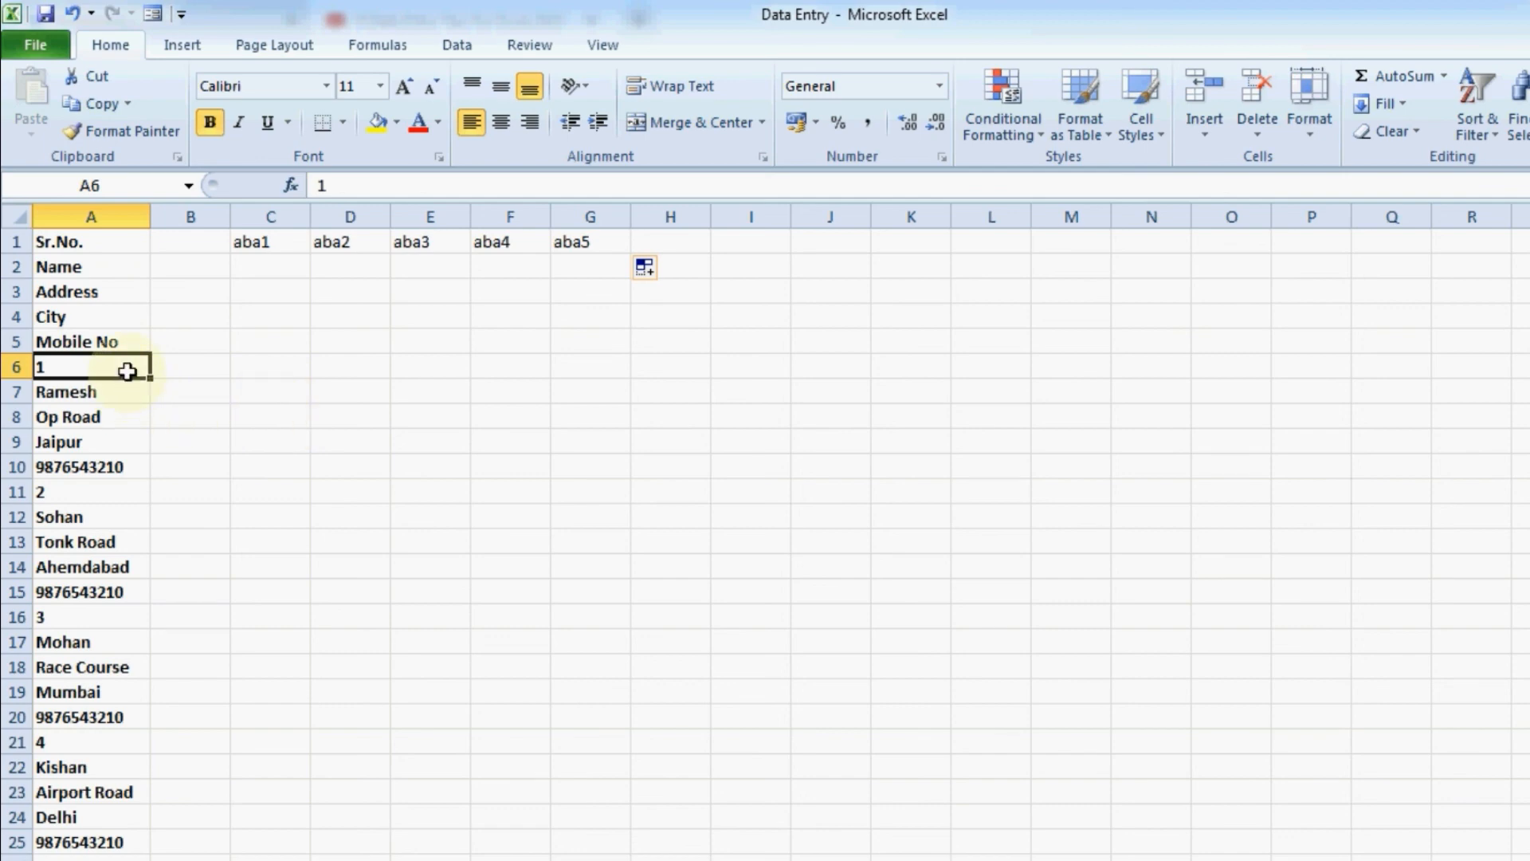
scroll(151, 427, down, 5)
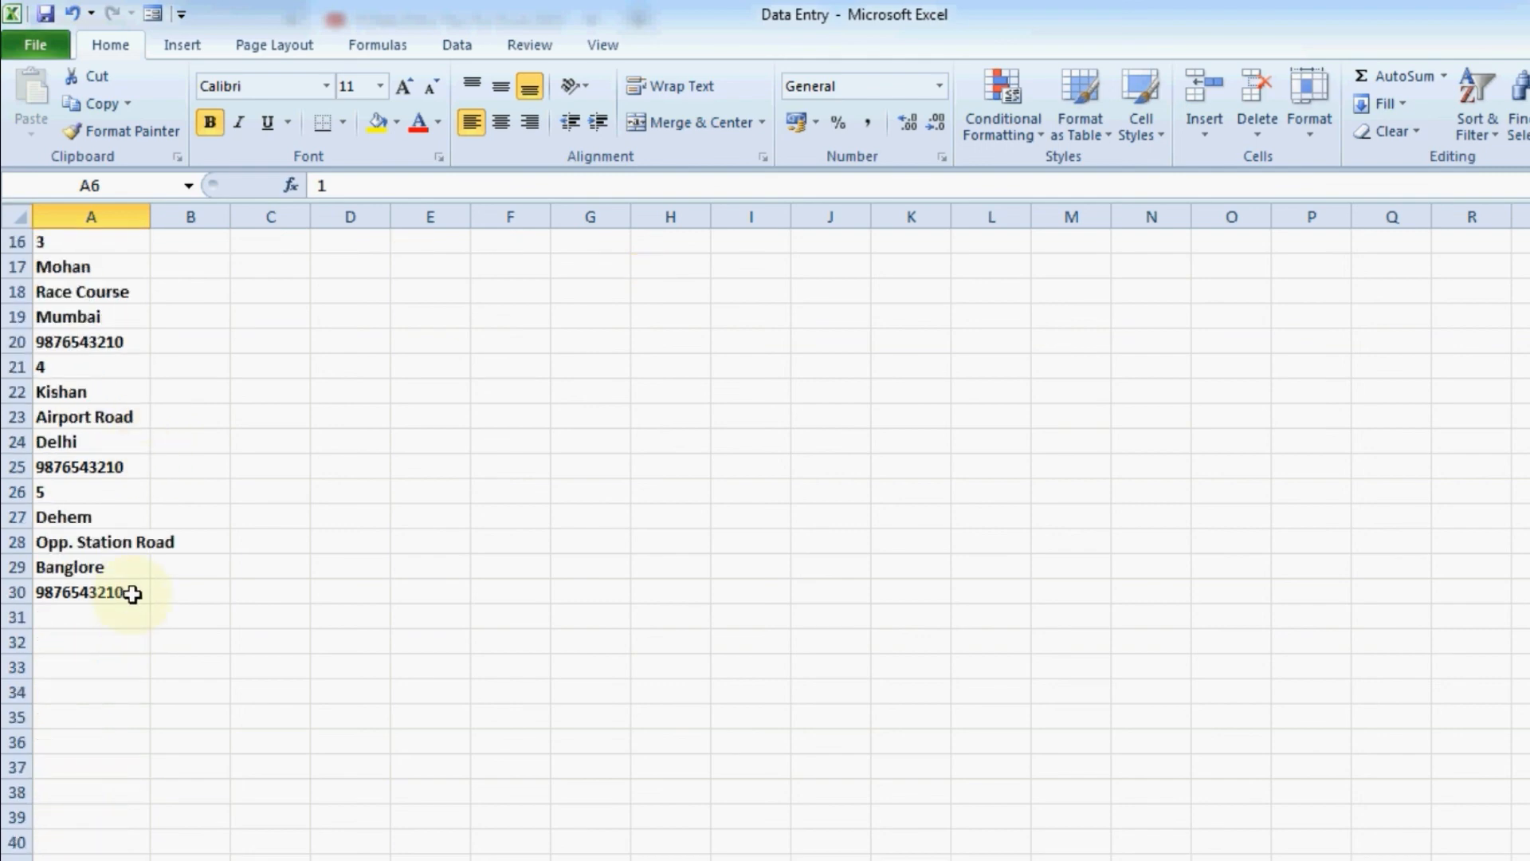
scroll(226, 479, up, 5)
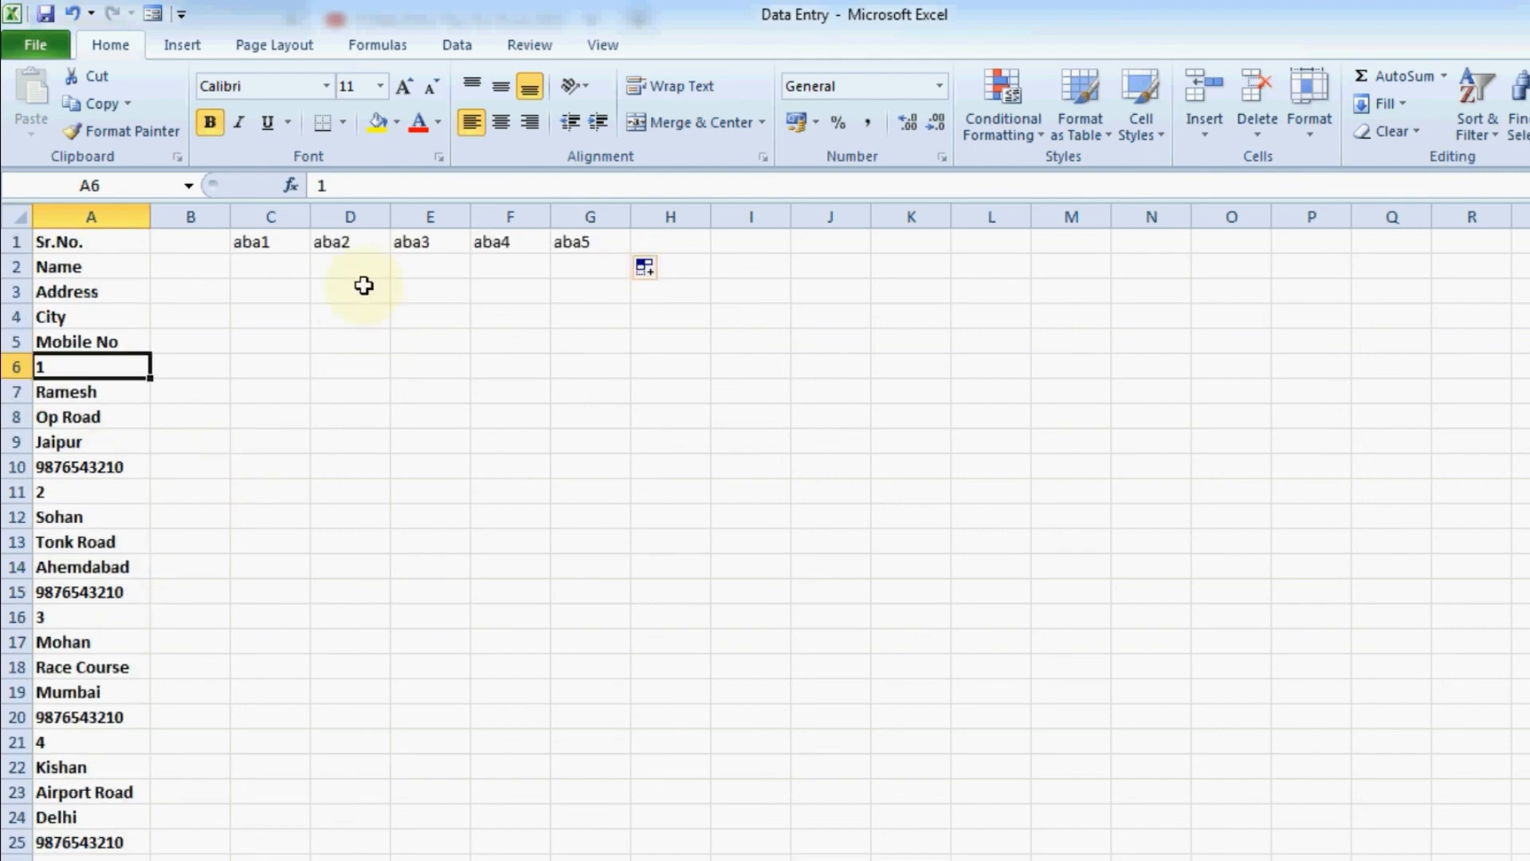
Enter aba6 in cell C2 and fill the series across to G2, ending at aba10
click(262, 268)
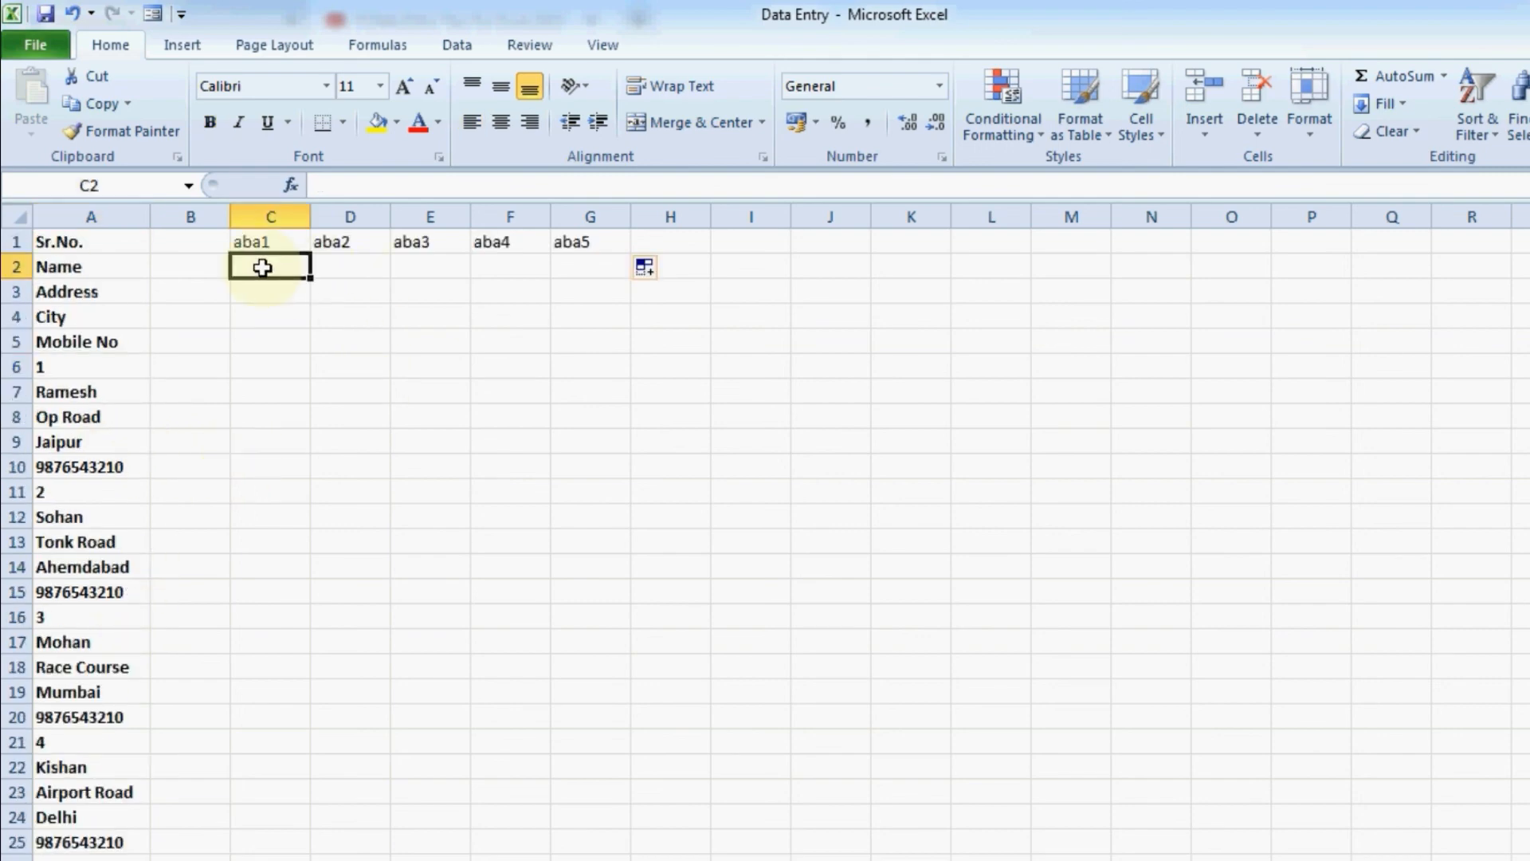
text(ab)
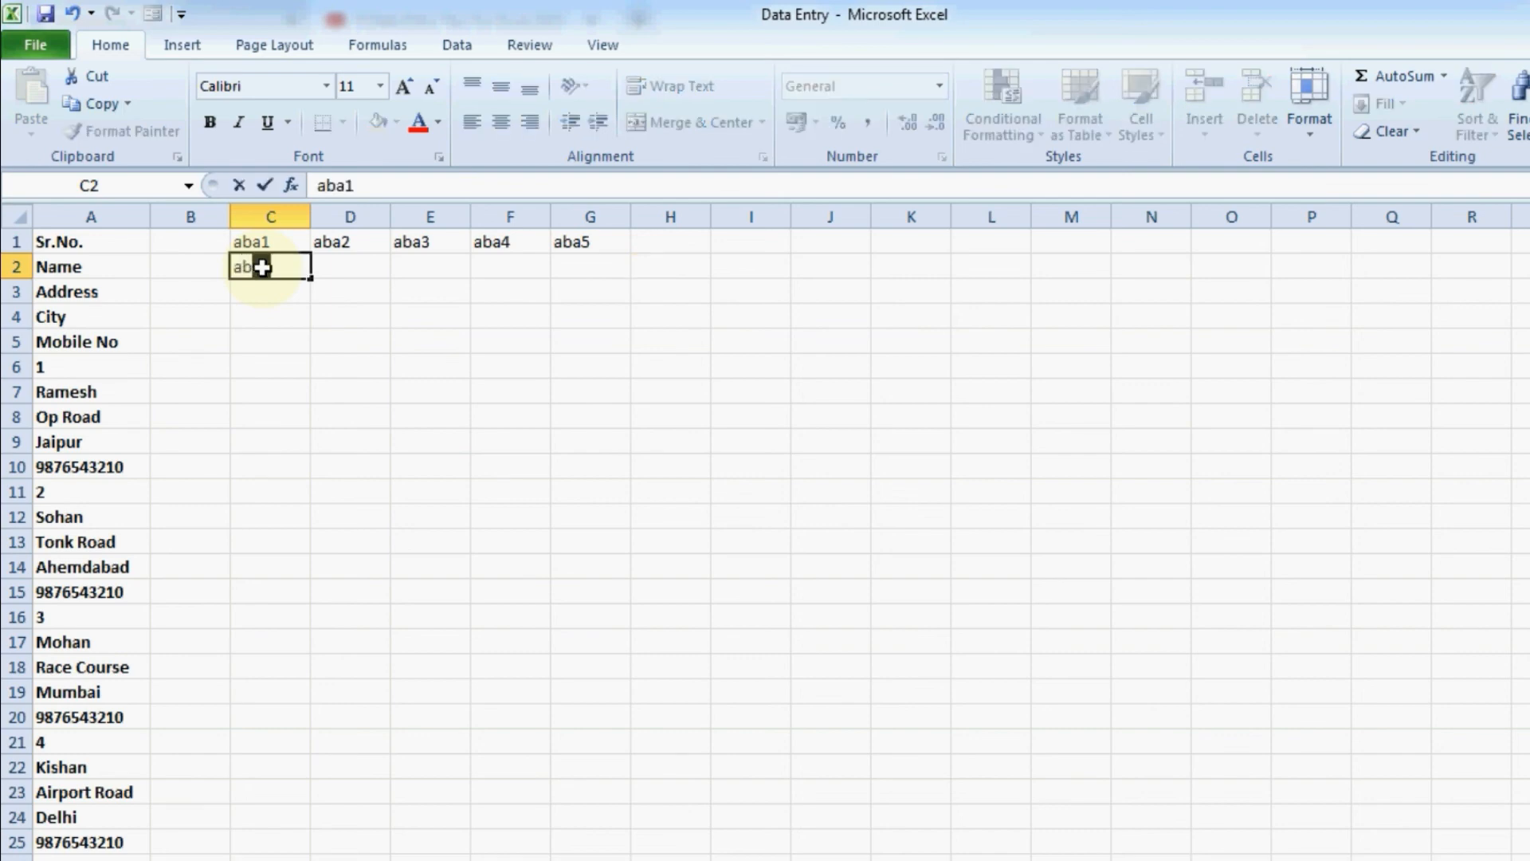
text(a6)
key(Return)
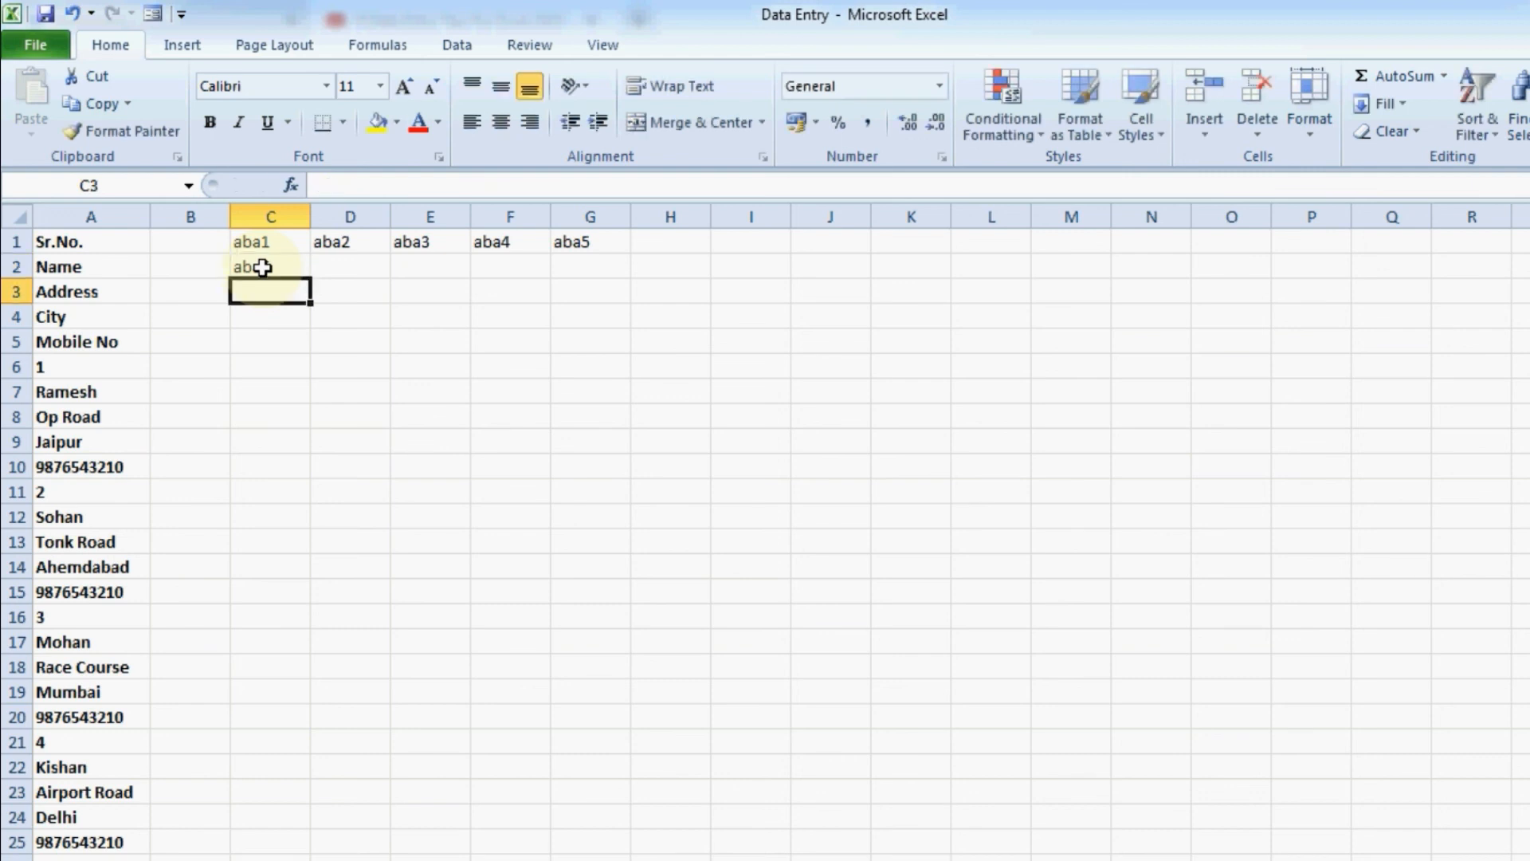
click(263, 267)
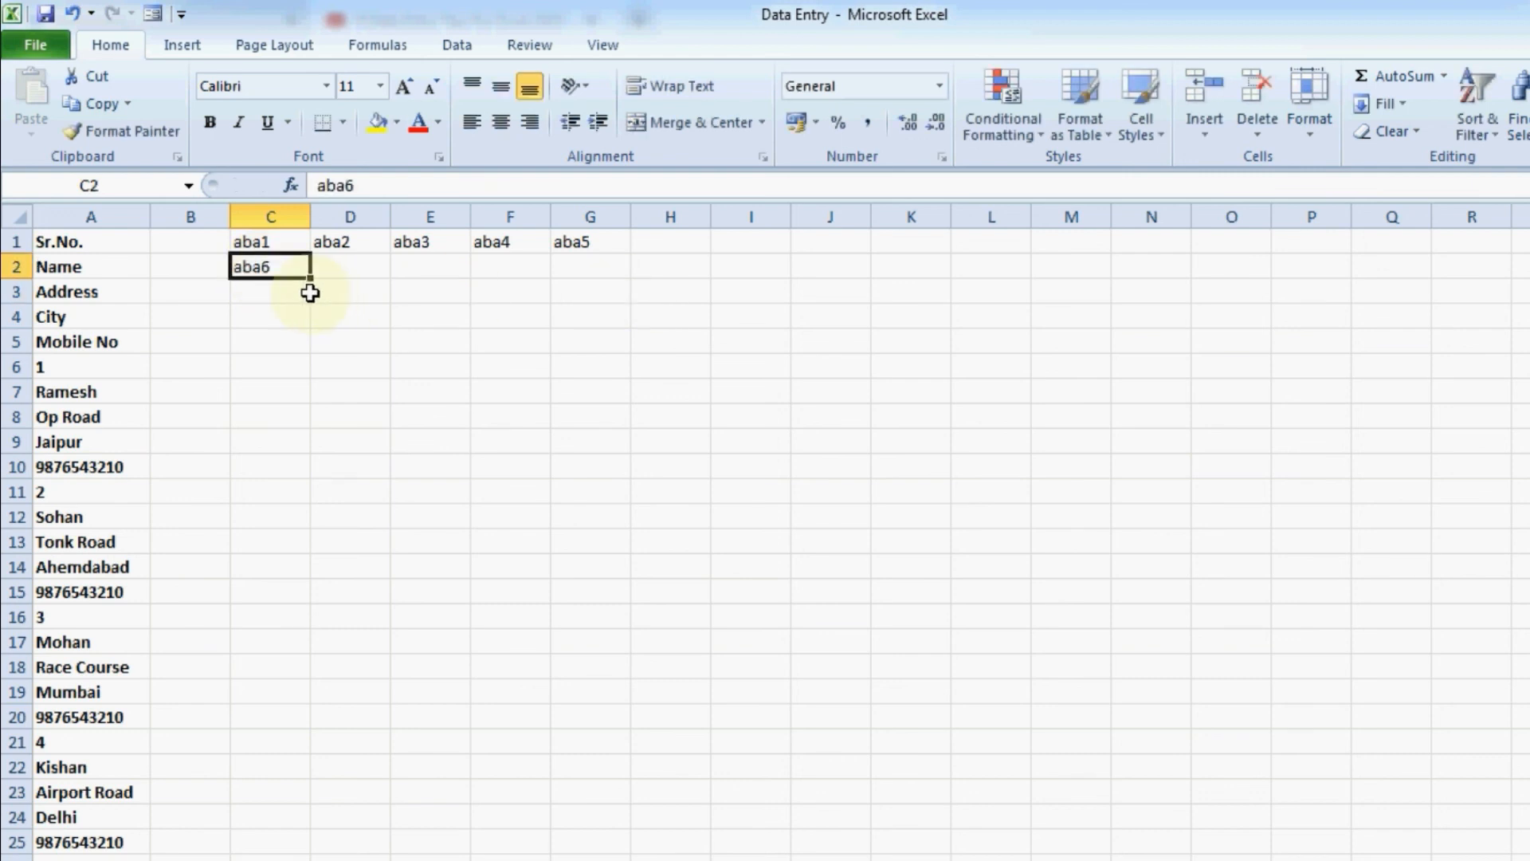
drag(306, 281, 613, 275)
Extend the C1:G2 series down through row 7, ending at aba35 in G7
click(406, 349)
drag(266, 239, 627, 393)
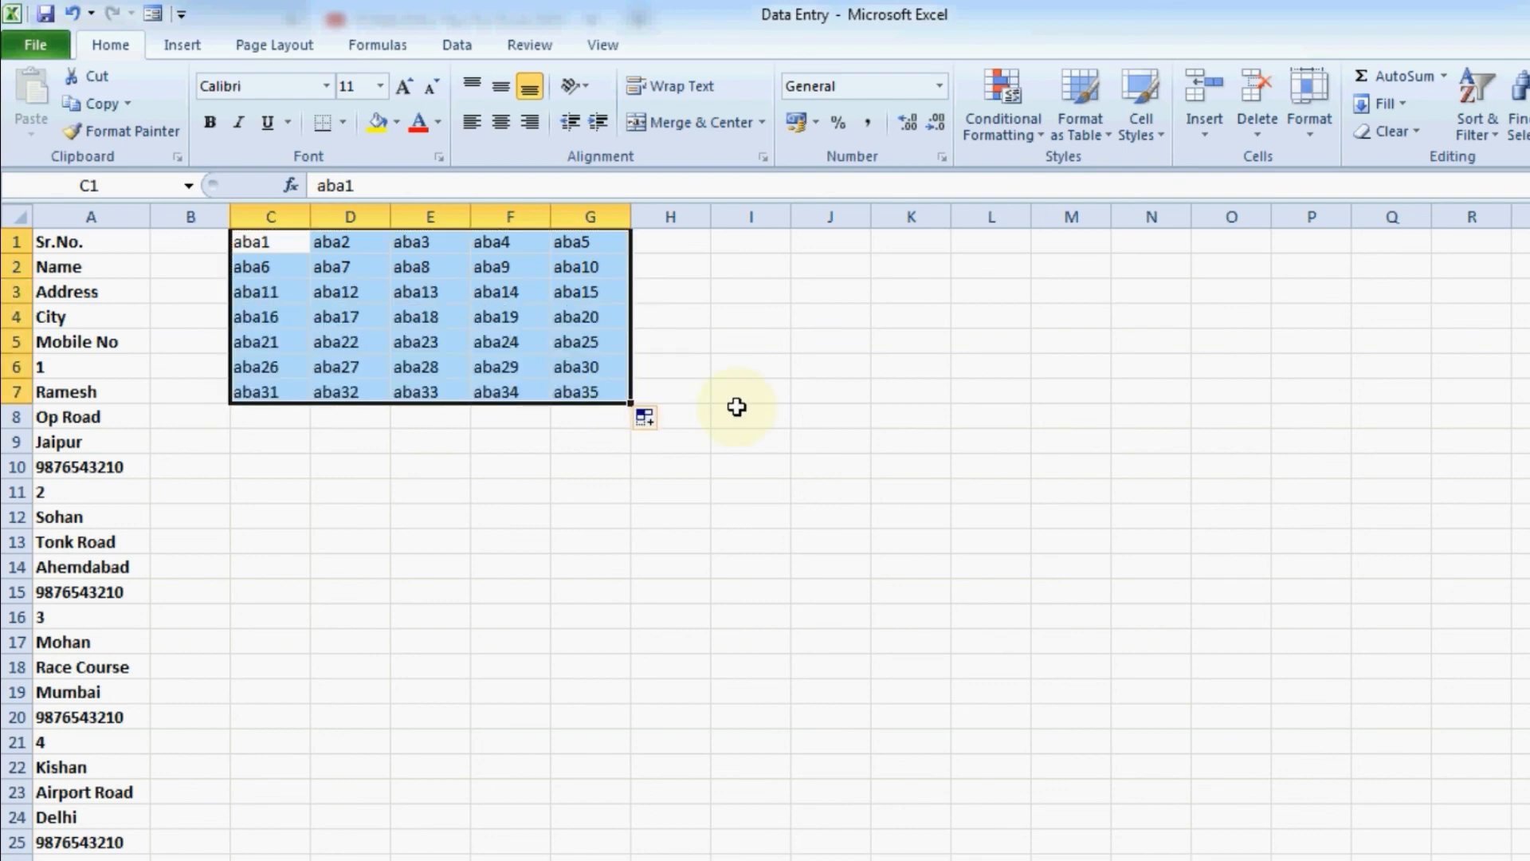
click(492, 393)
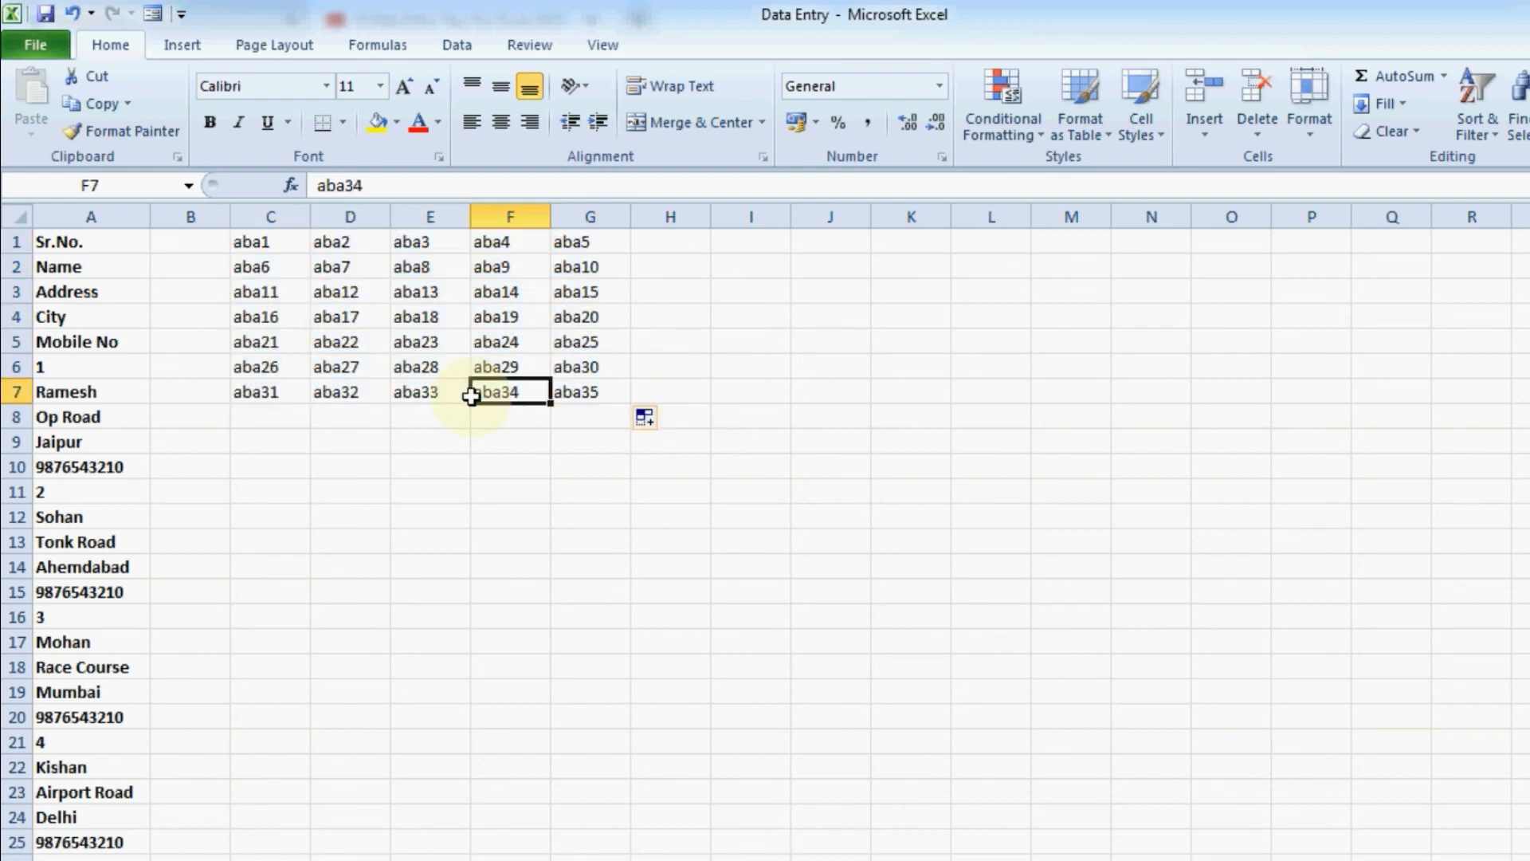
click(328, 396)
Replace every ab with = in C1:G7 so the entries become references to the column A cells
drag(271, 247, 608, 396)
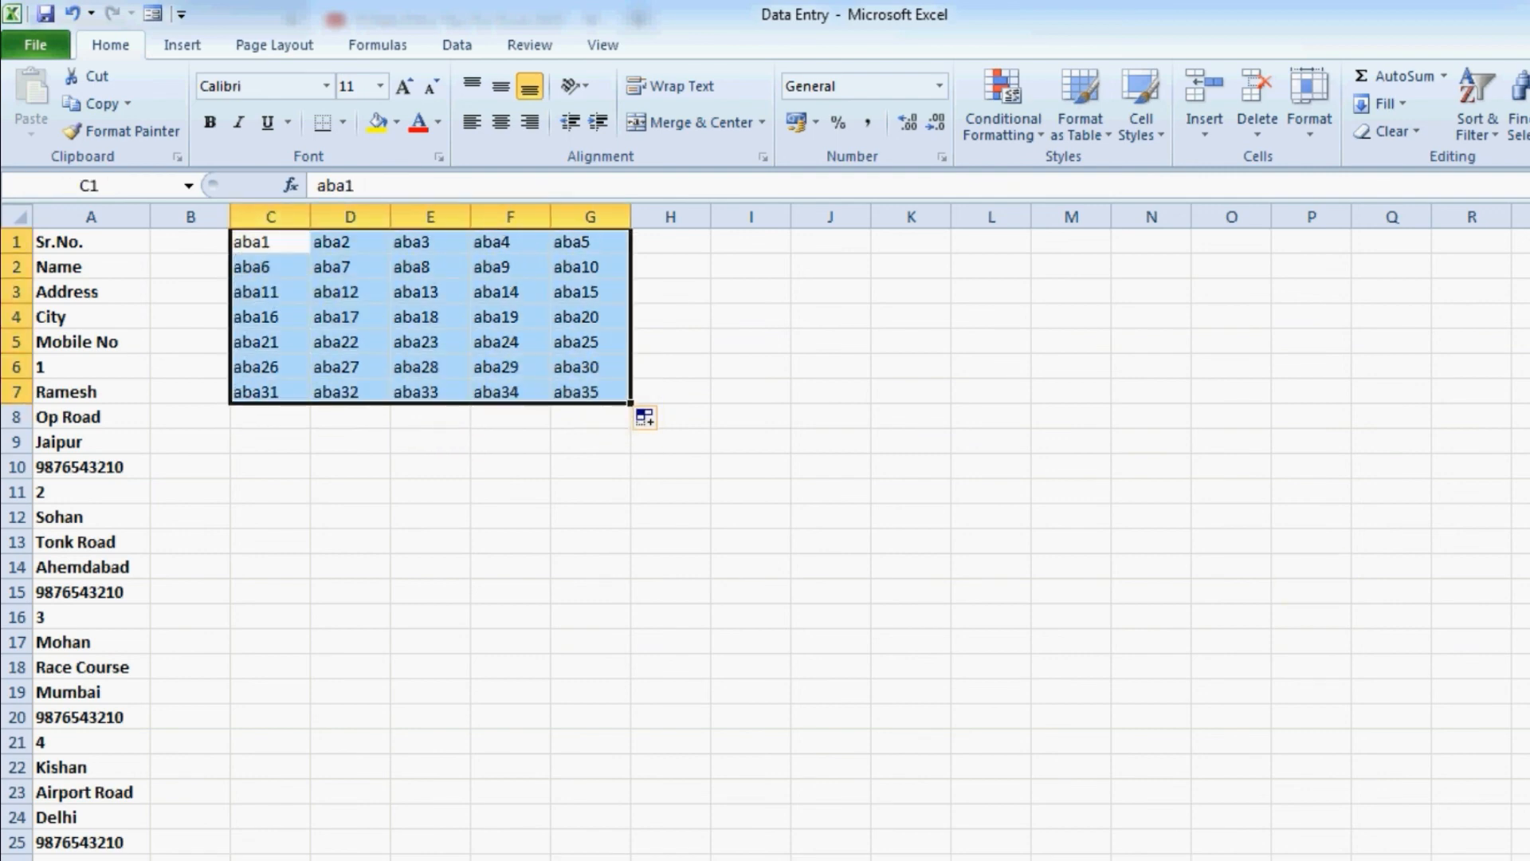
key(ctrl+f)
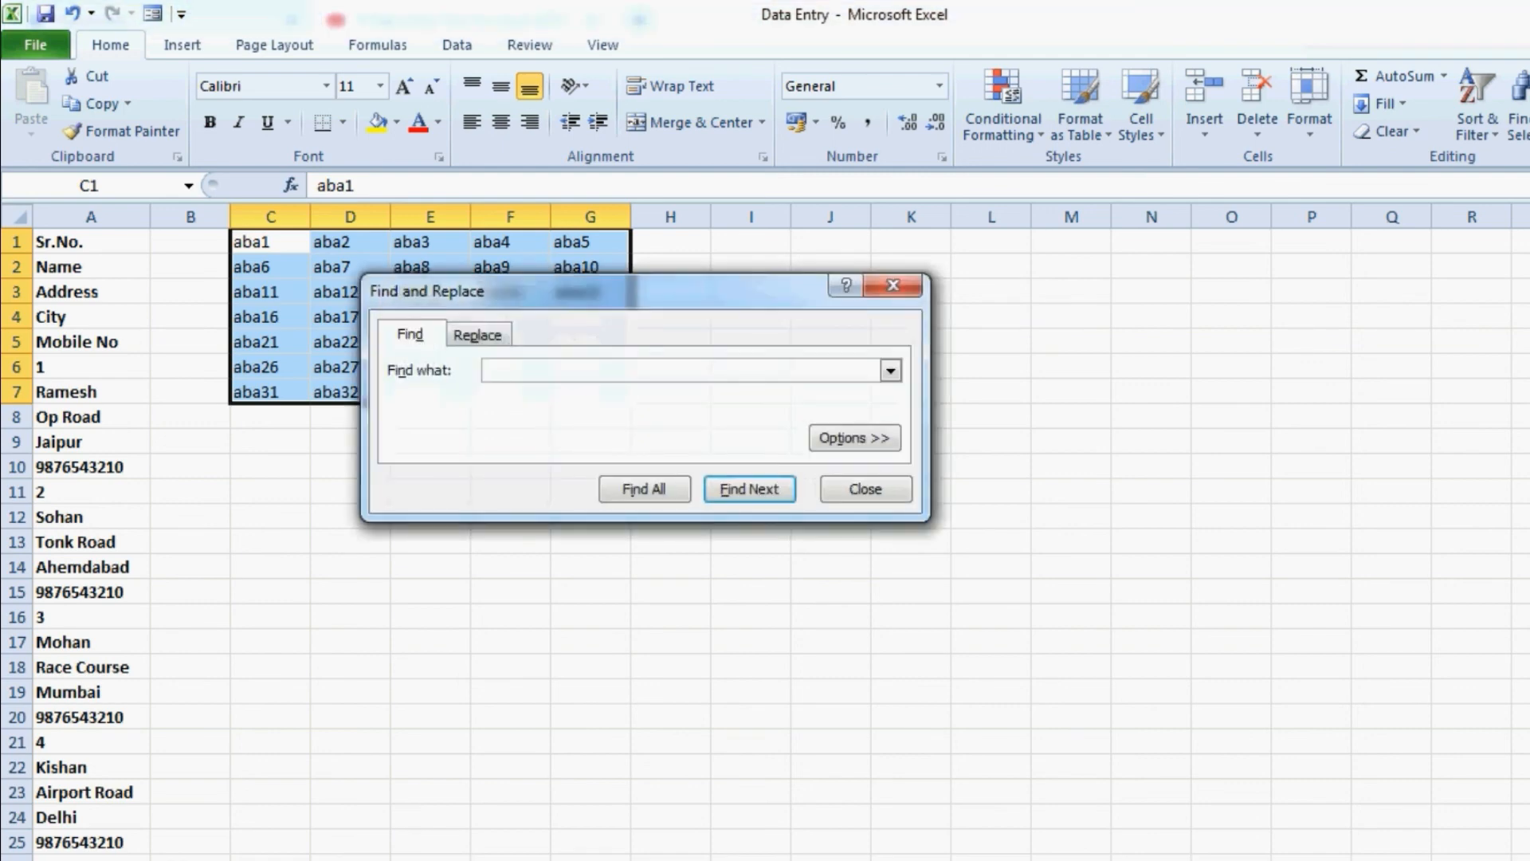
click(476, 336)
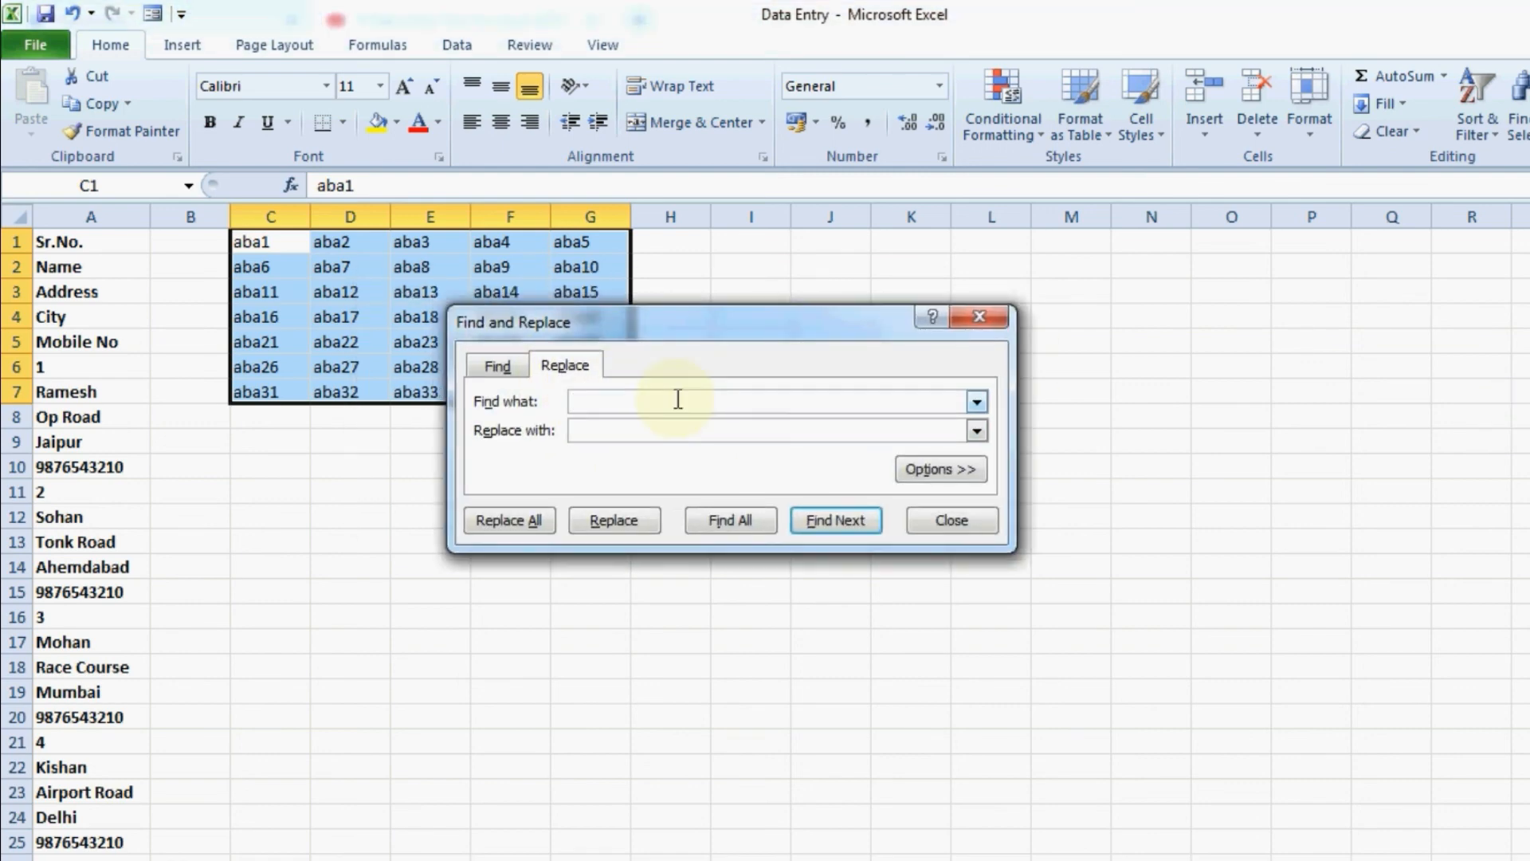
text(ab)
click(637, 430)
text(=)
click(514, 520)
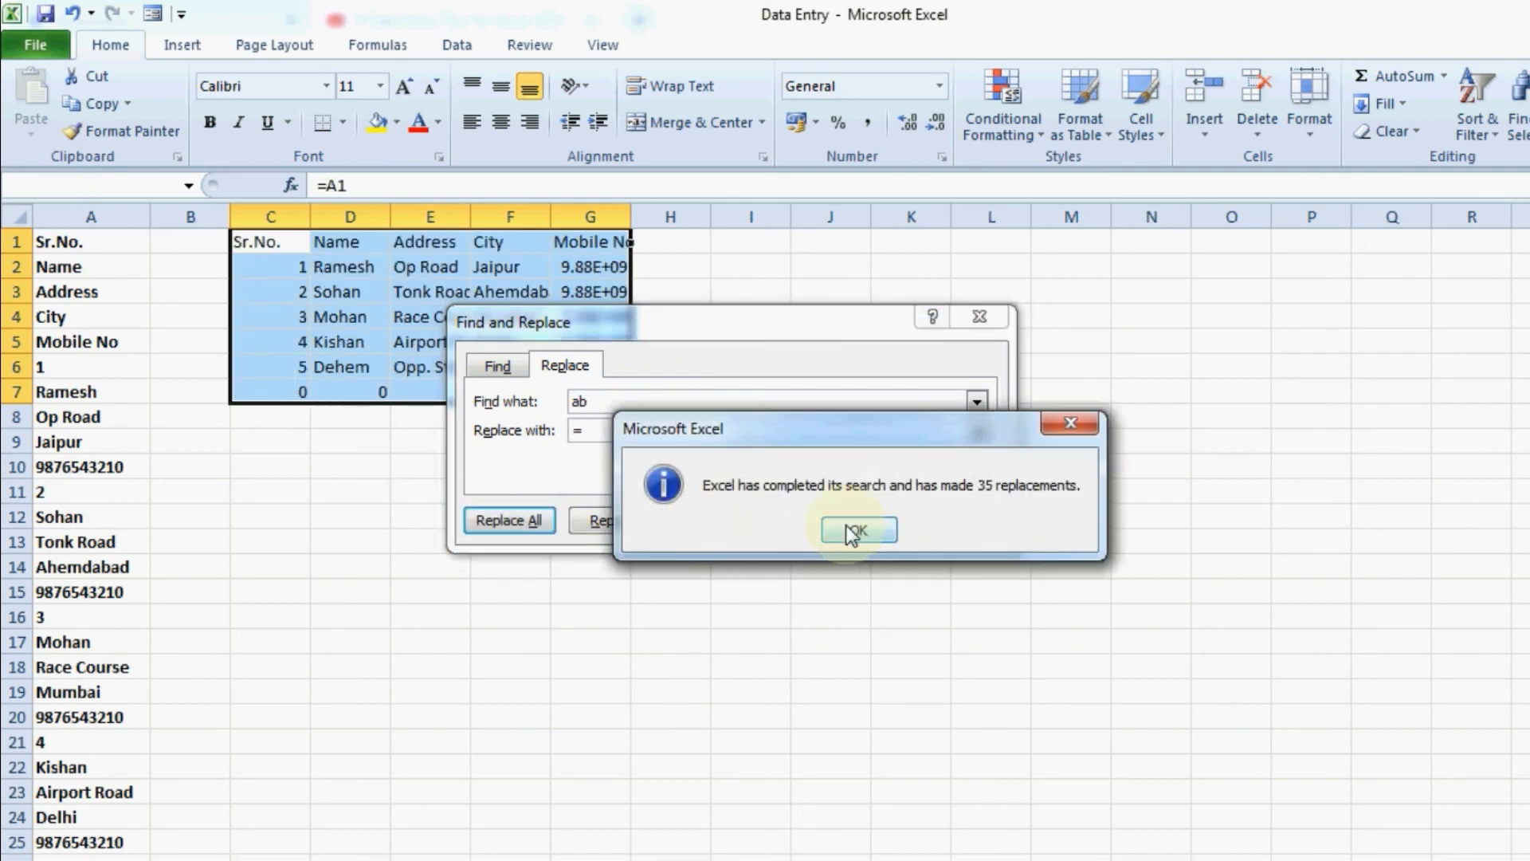
click(847, 524)
click(980, 317)
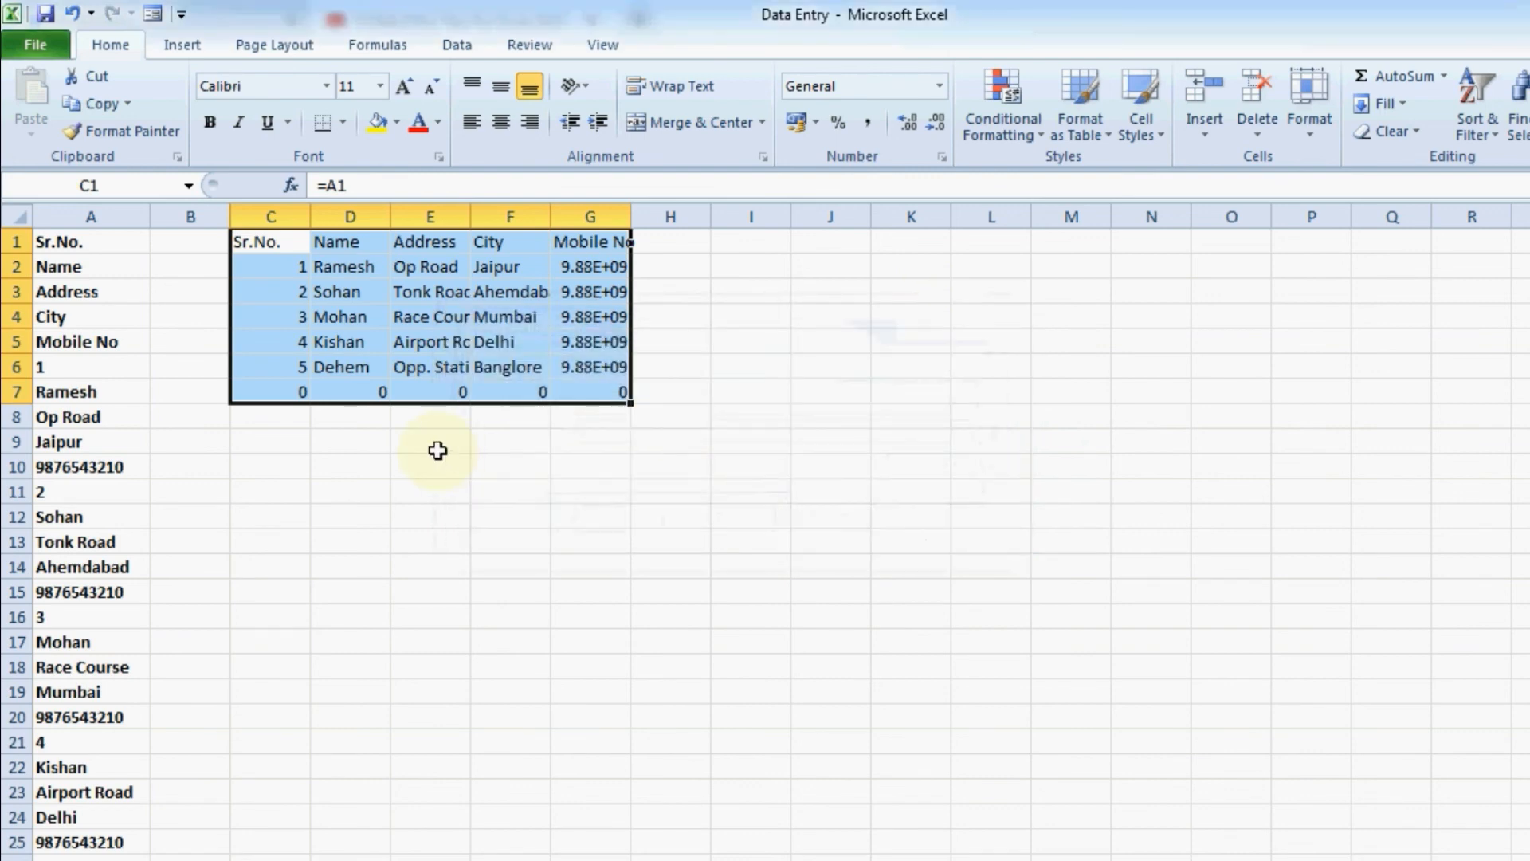
Autofit the Mobile No column G and centre the contents of the table in C1:G6
click(345, 294)
drag(273, 240, 606, 368)
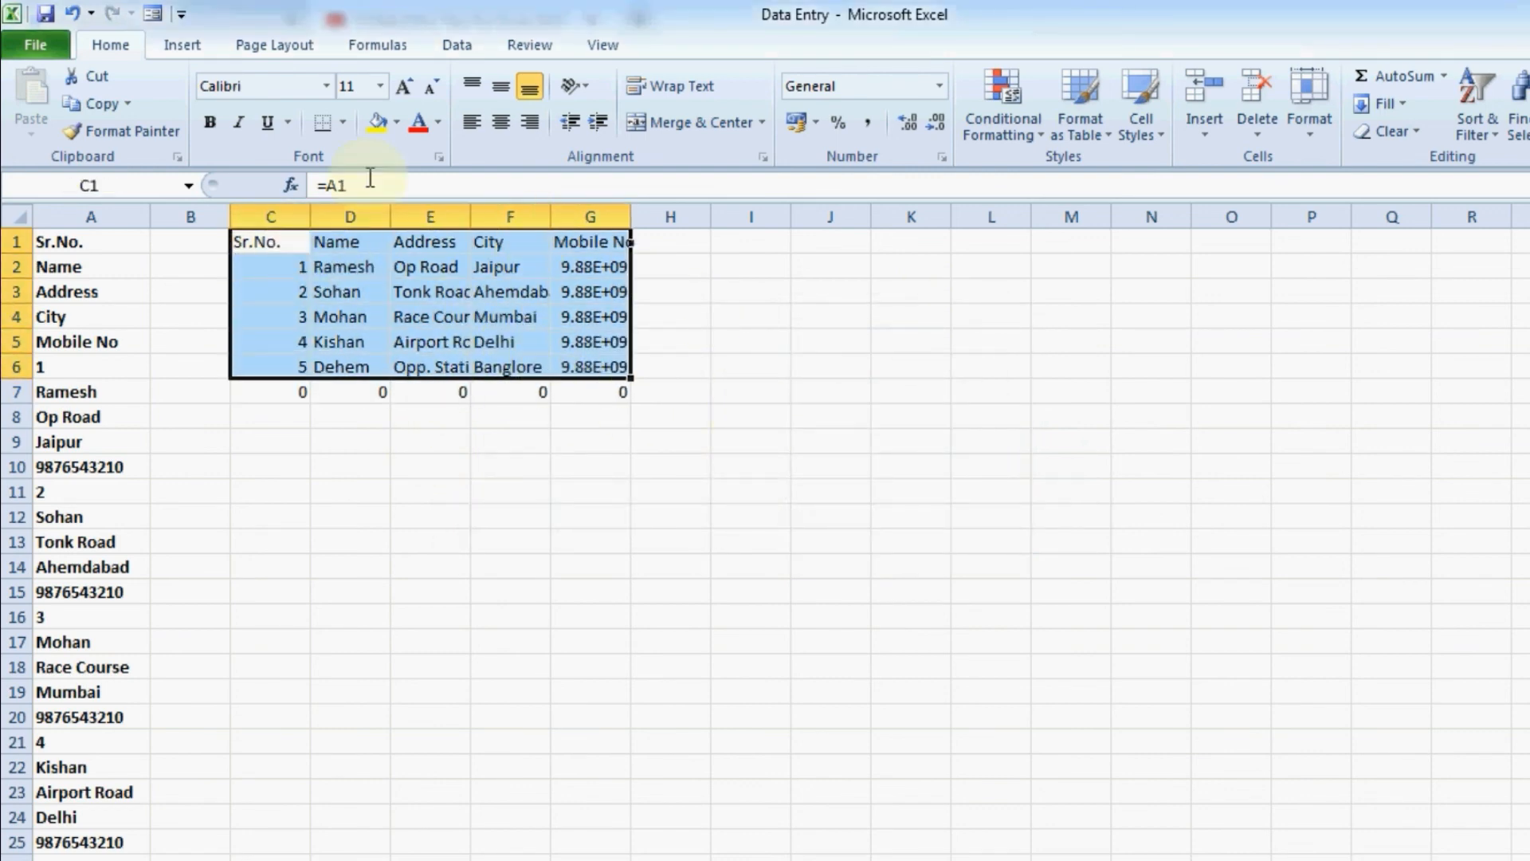
double_click(631, 216)
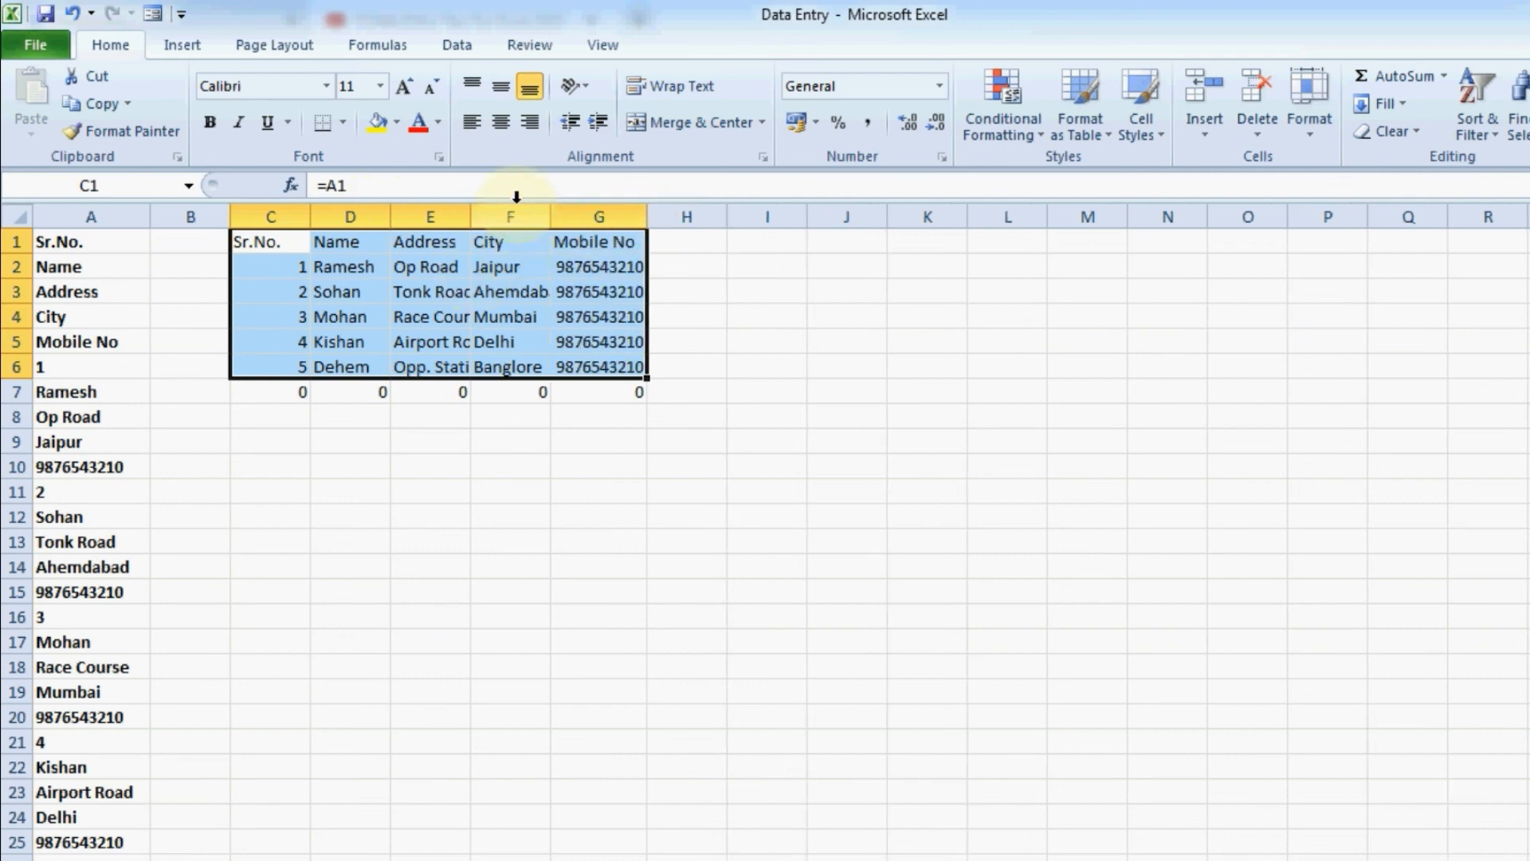
click(499, 124)
click(320, 417)
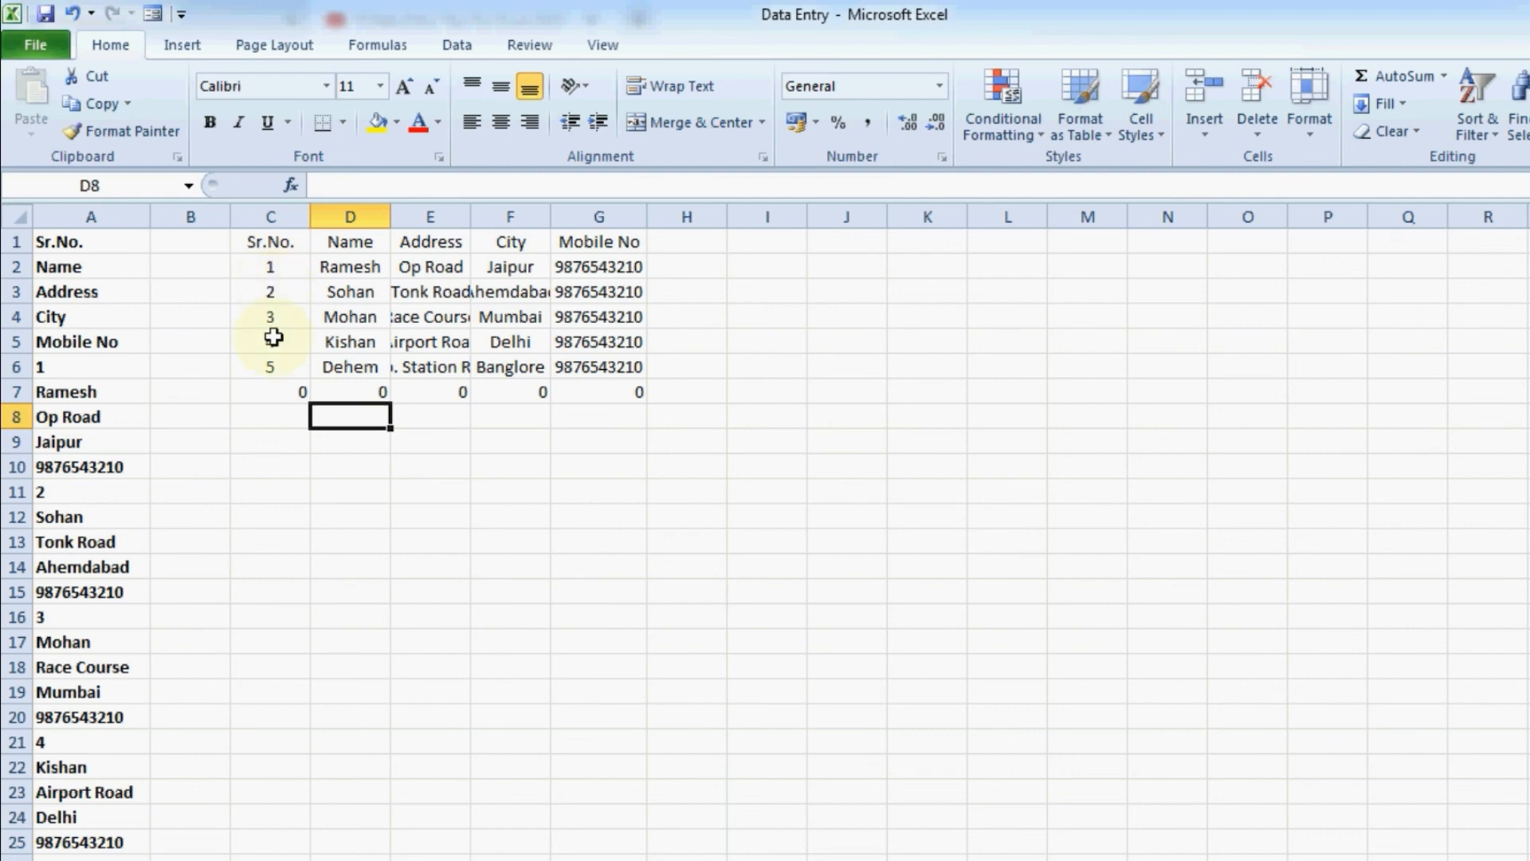
Replace the name in A7 with a different first name and check the linked cell D2
click(130, 401)
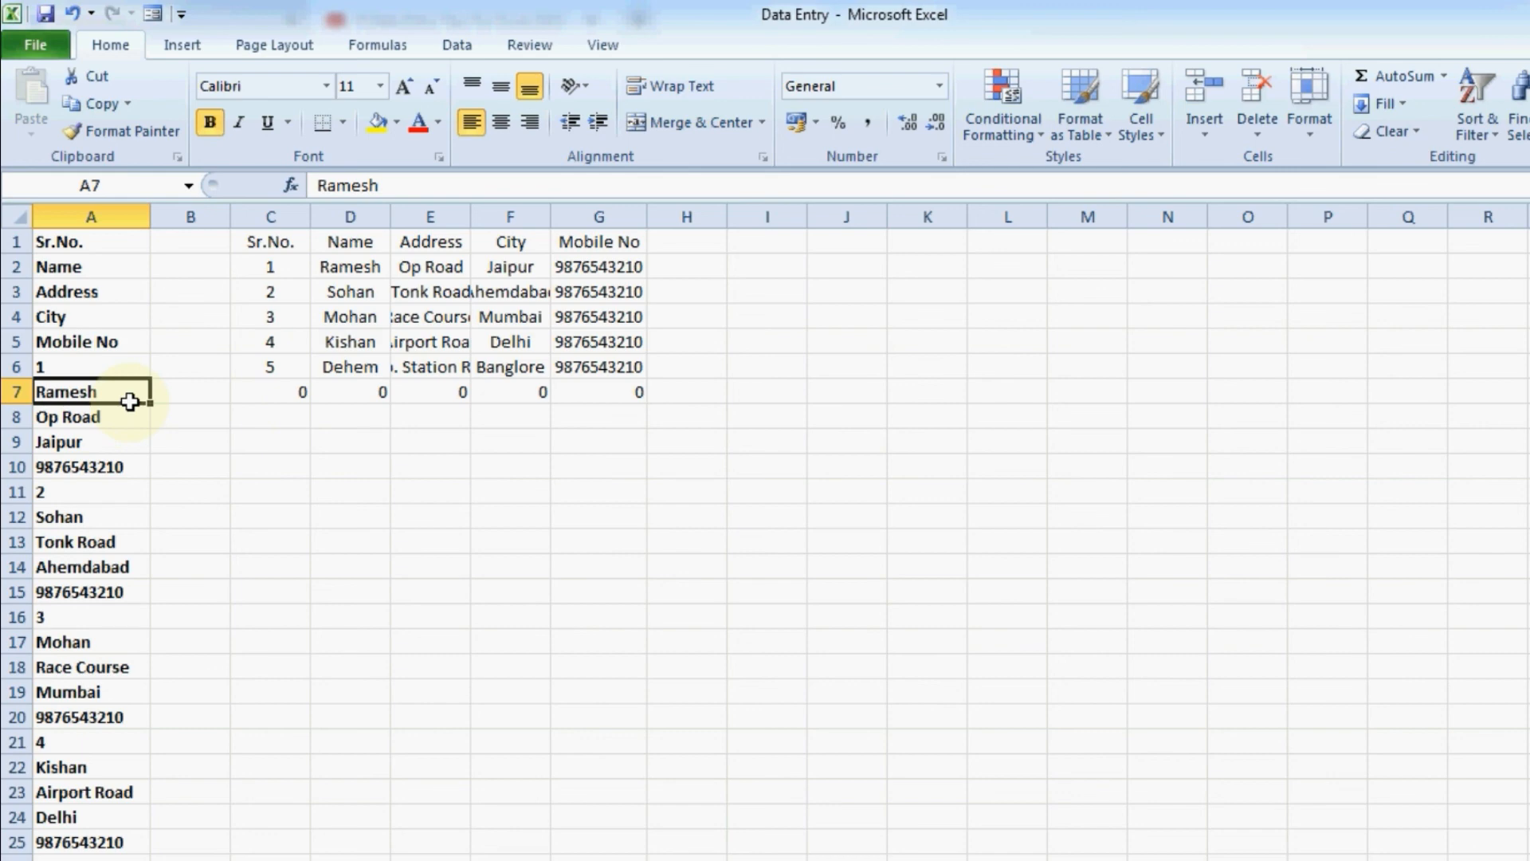
text(suresh)
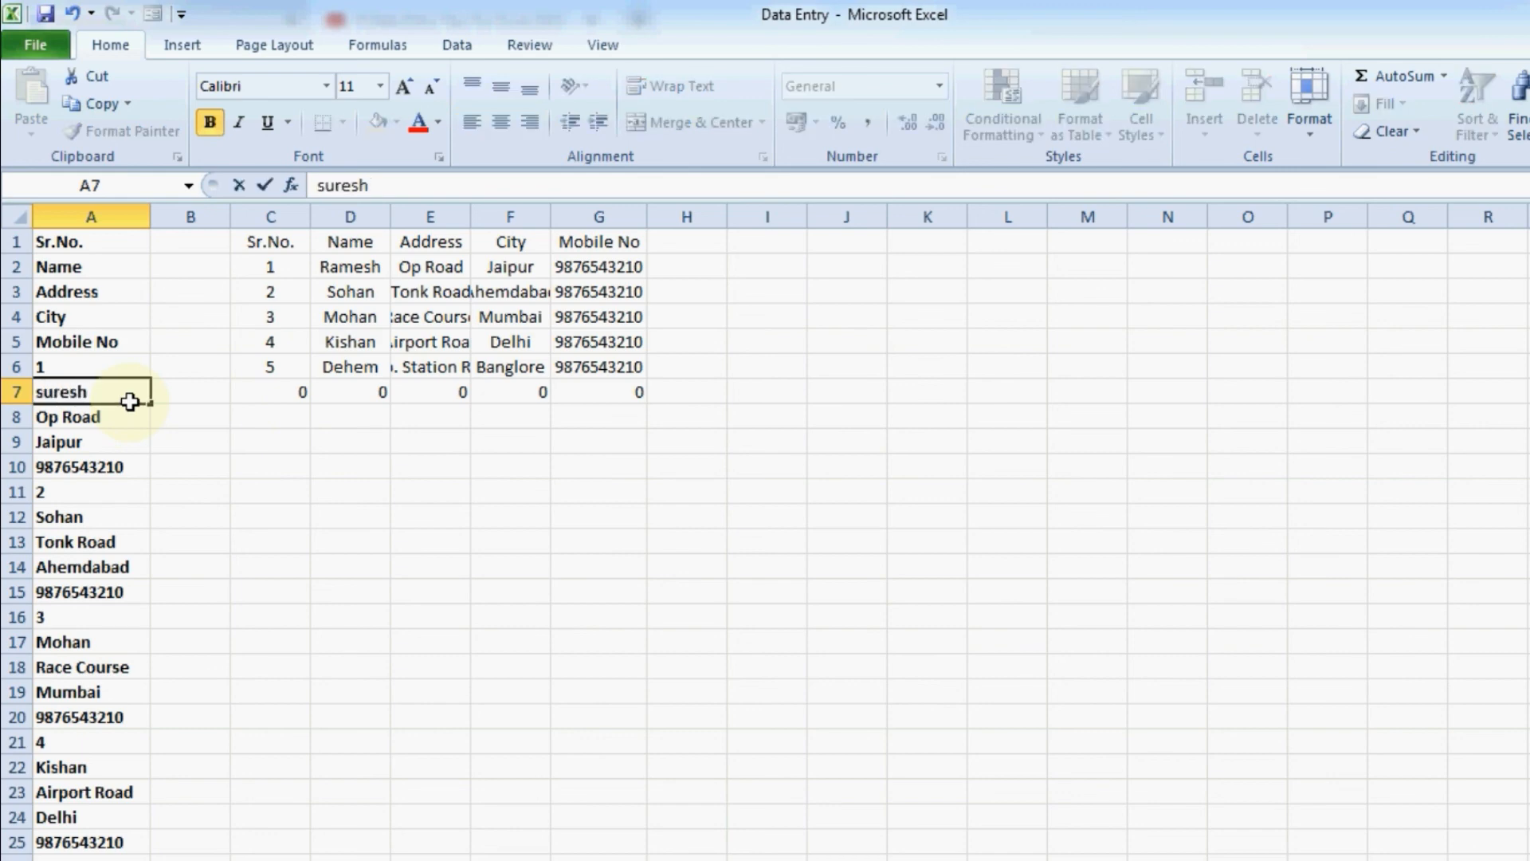
key(Return)
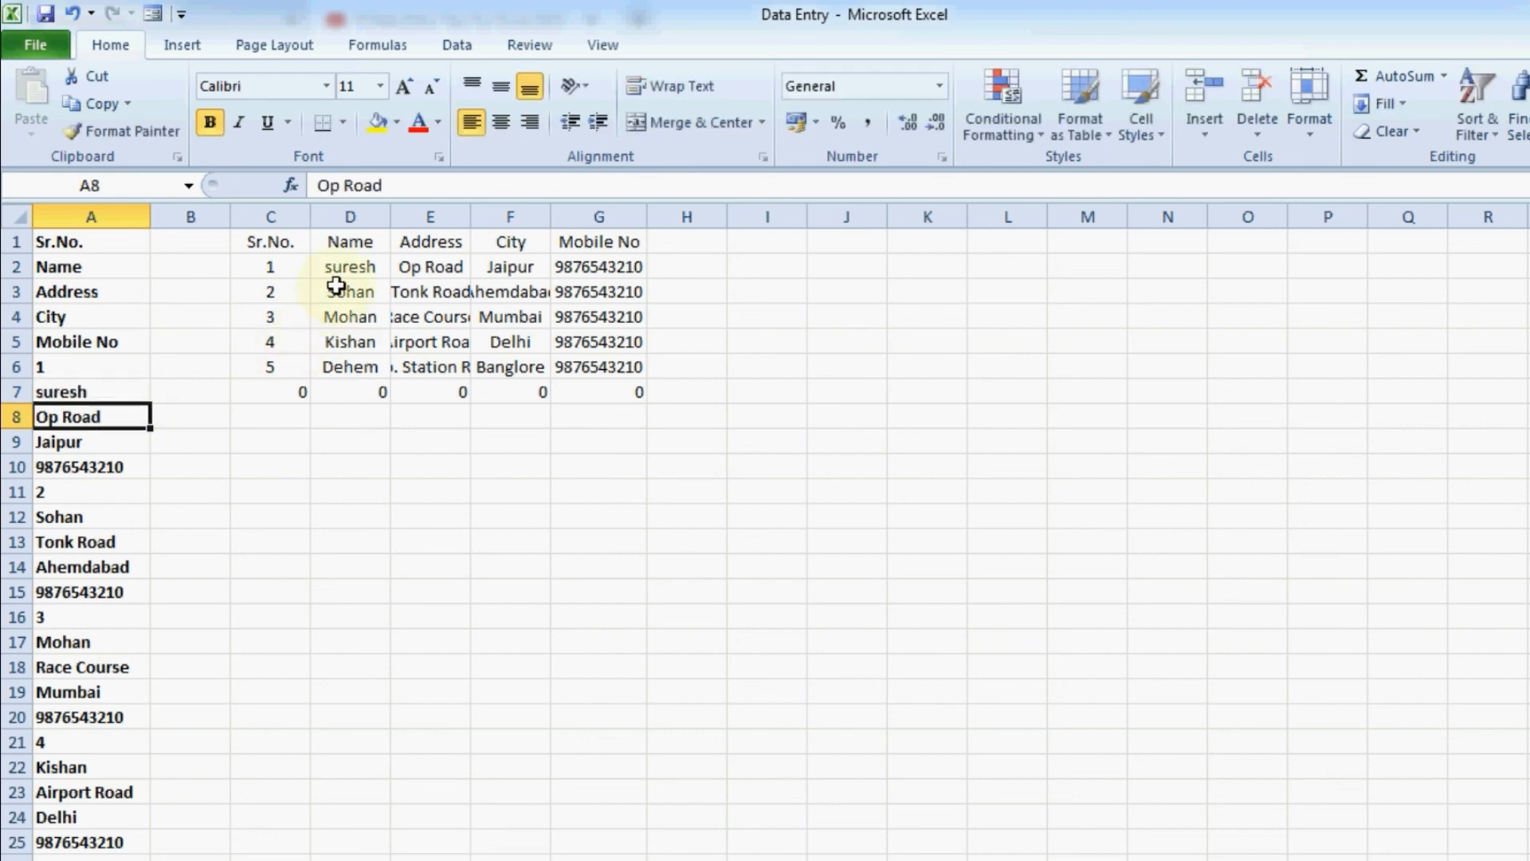
click(376, 275)
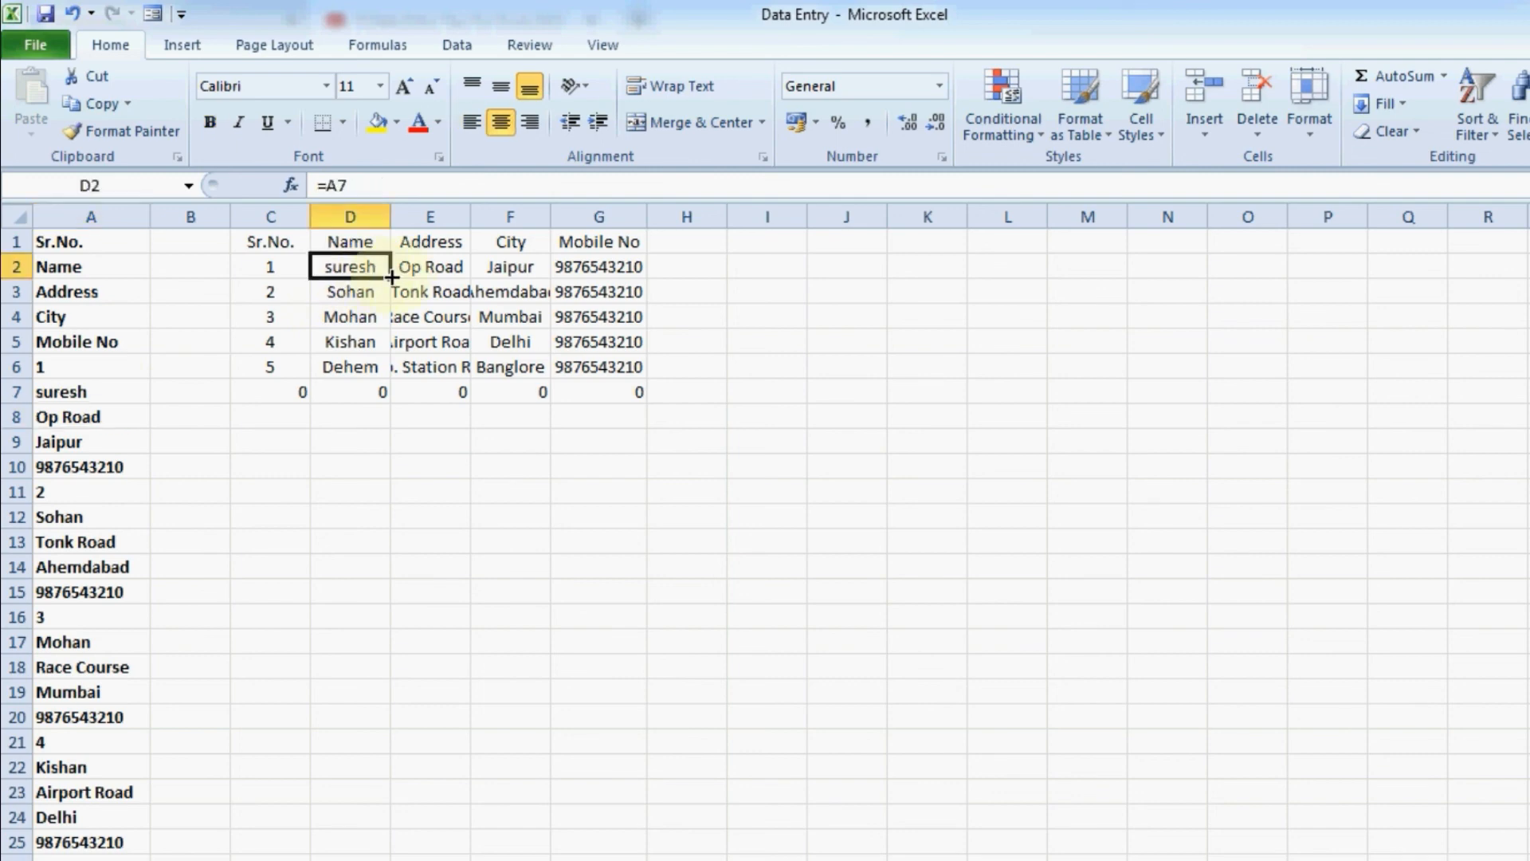
click(381, 446)
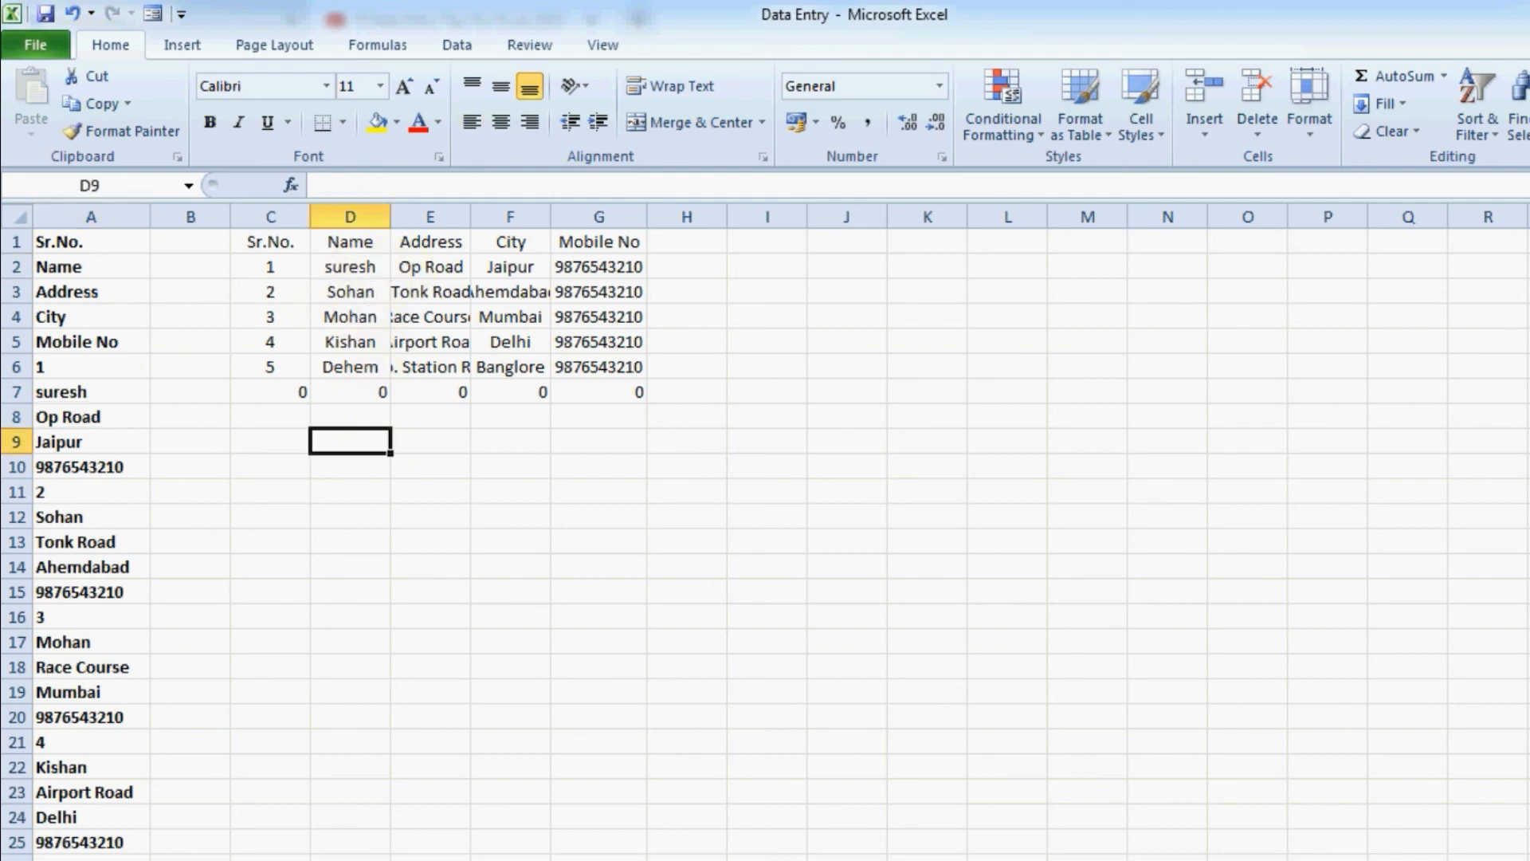